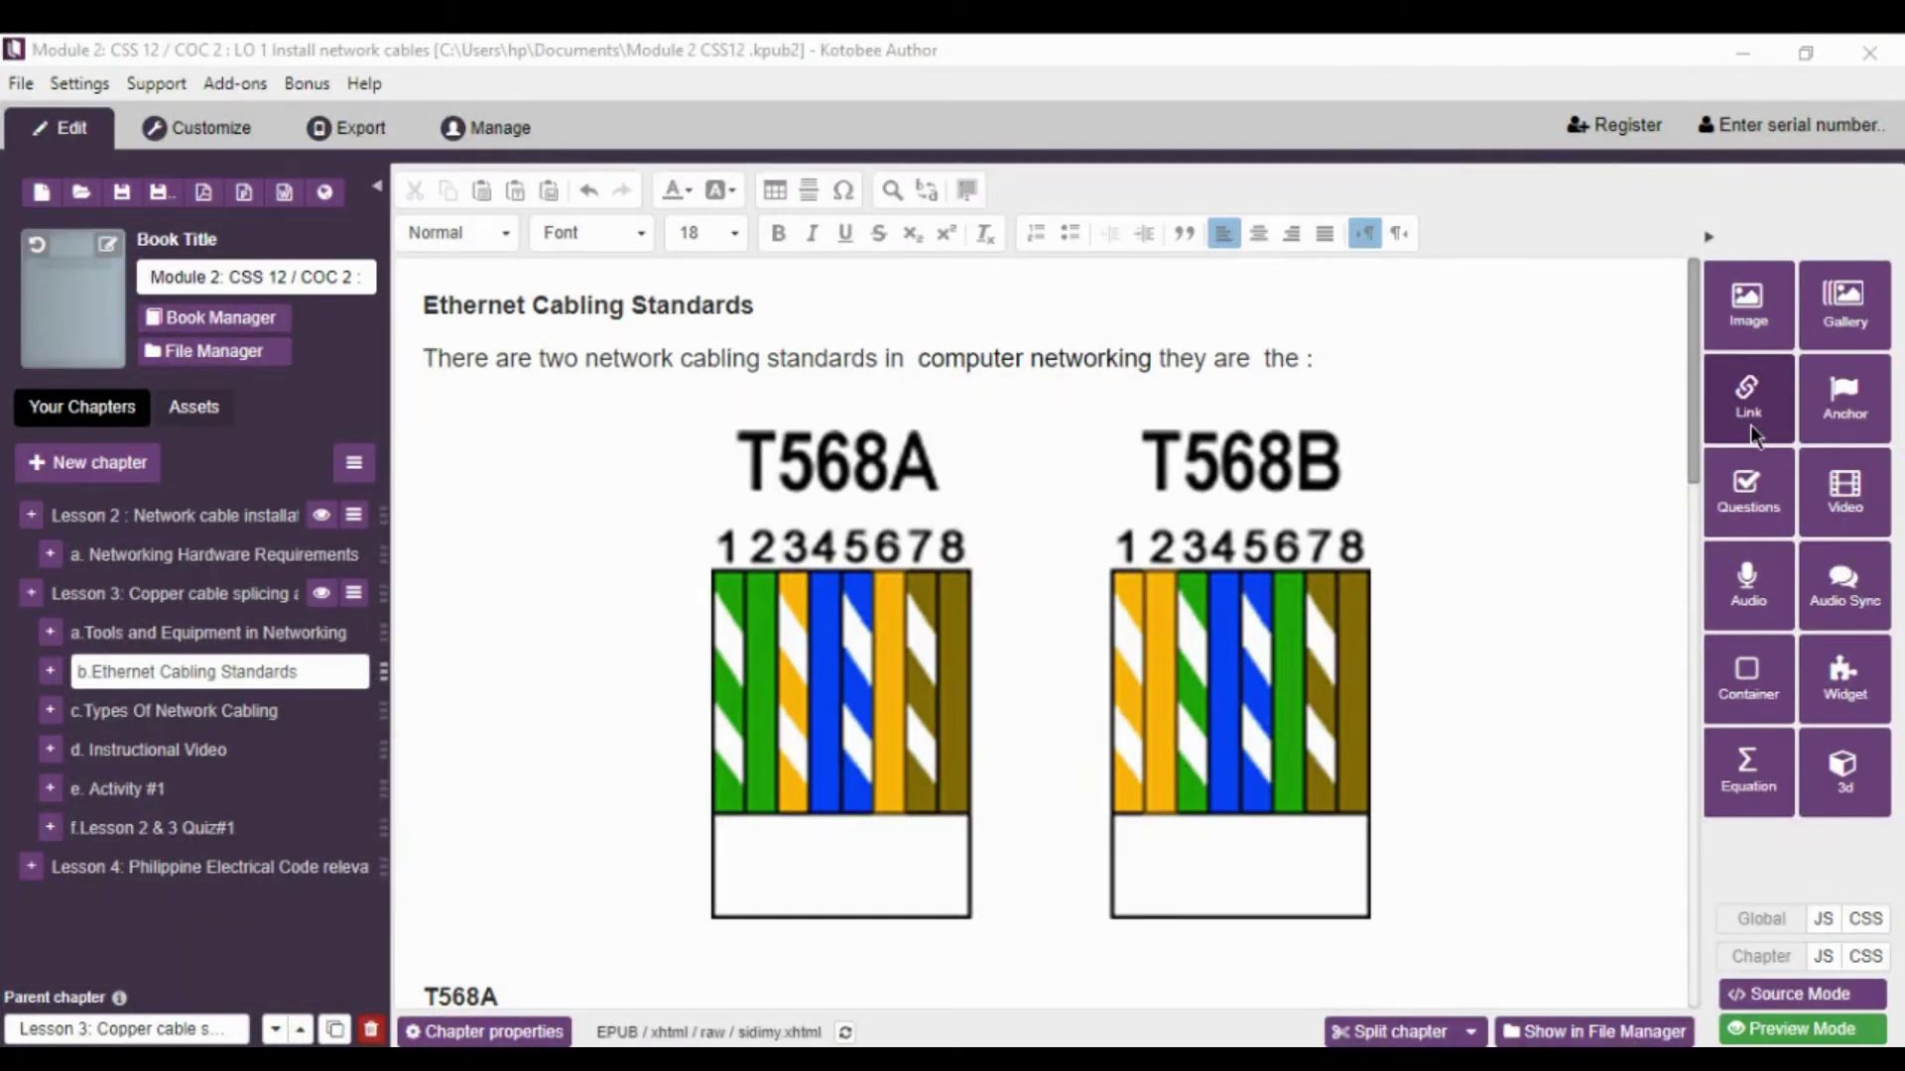
- Start a new link on the words "computer networking" in the chapter's opening sentence
scroll(1479, 516, "down", 10)
scroll(1450, 595, "up", 10)
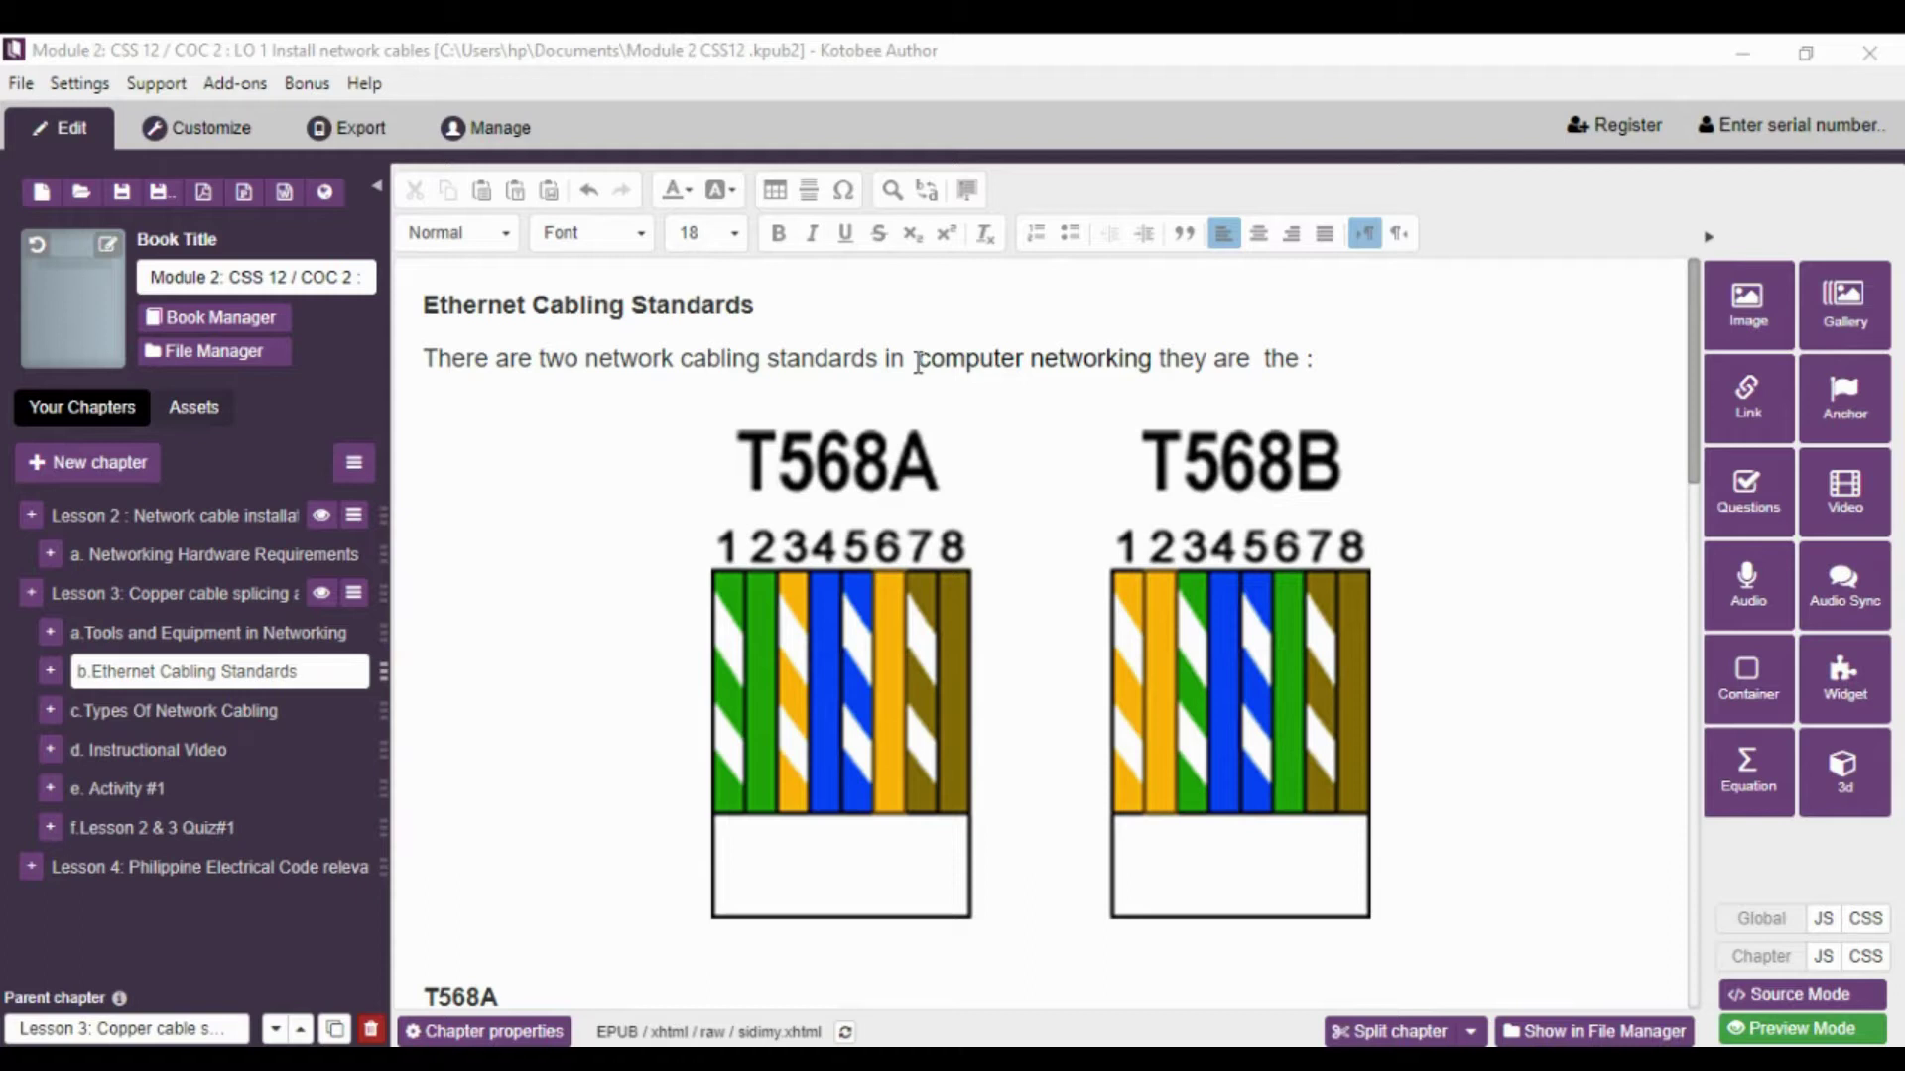
left_click_drag(914, 357, 1153, 360)
left_click(967, 362)
left_click_drag(918, 359, 1151, 369)
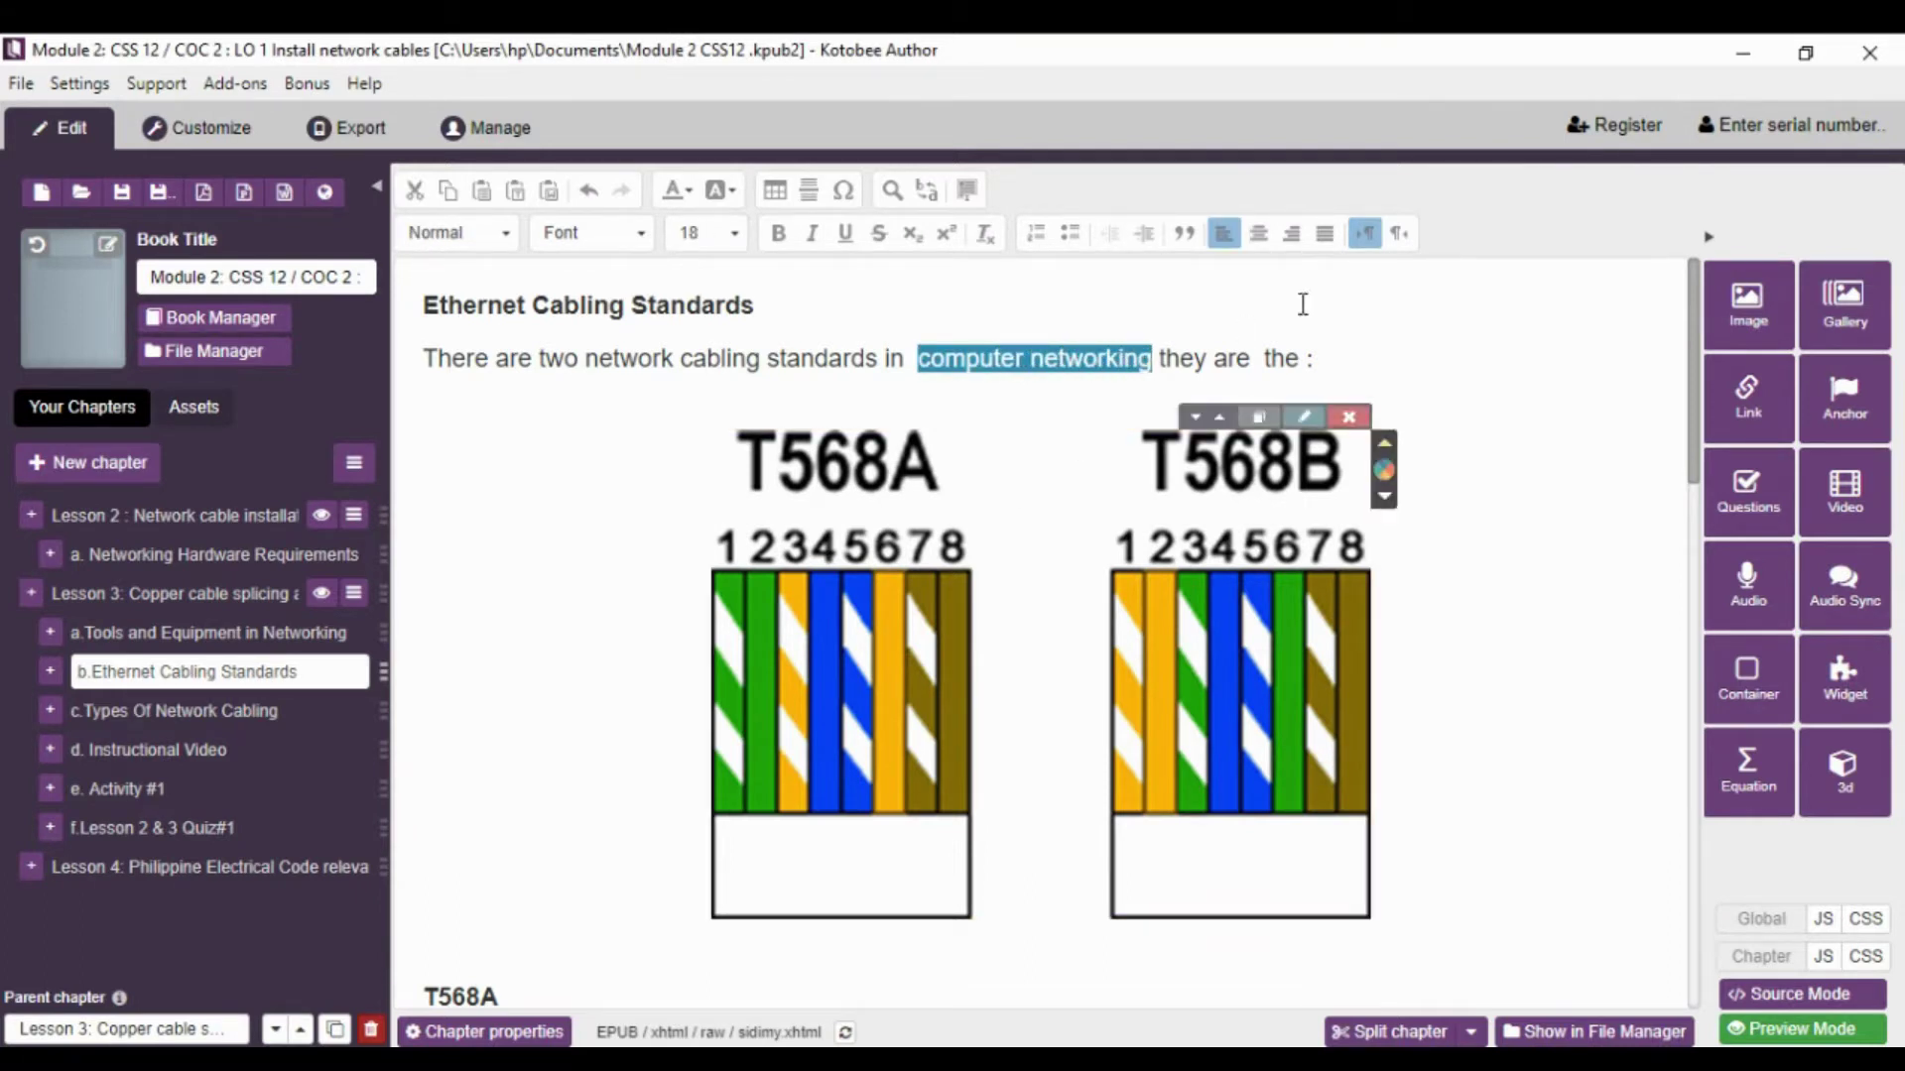
left_click(1753, 389)
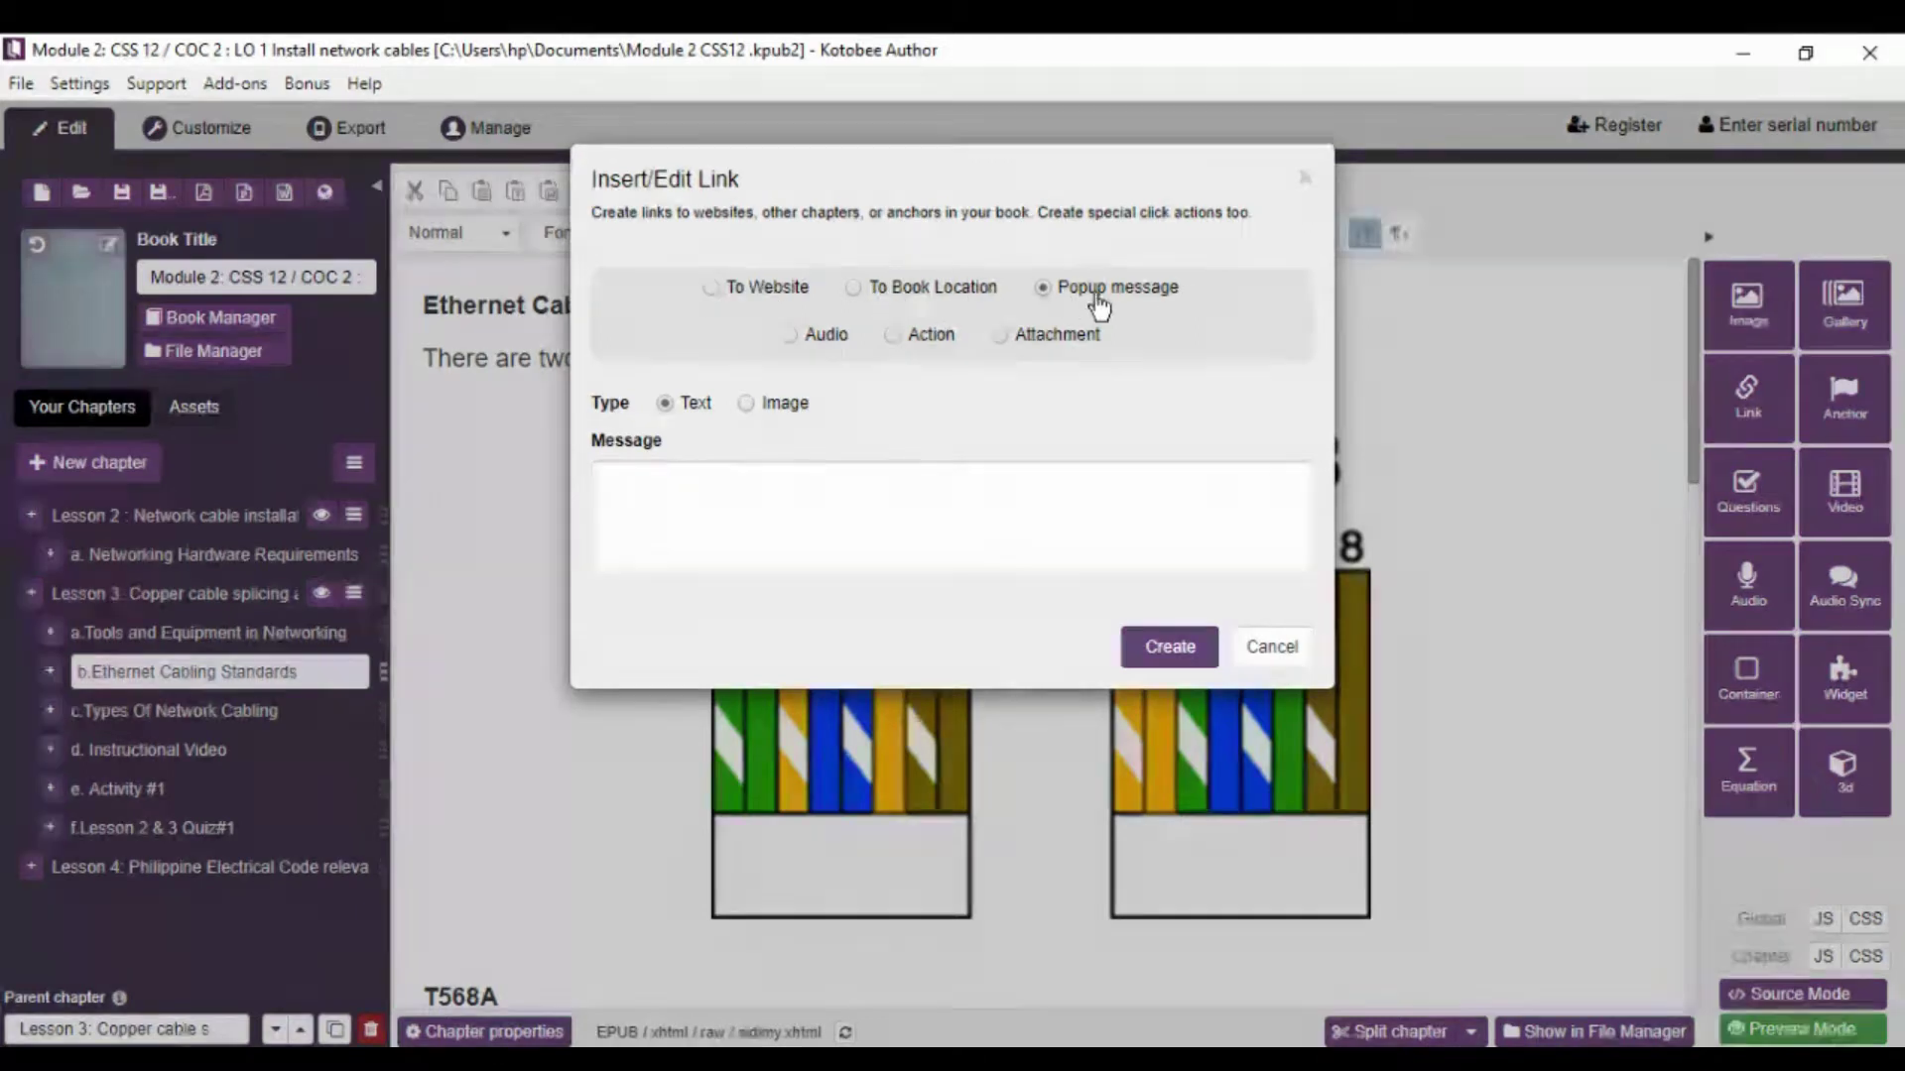
- Compare the audio, action, attachment and image popup options for the link, returning to a text popup message
left_click(836, 339)
left_click(934, 342)
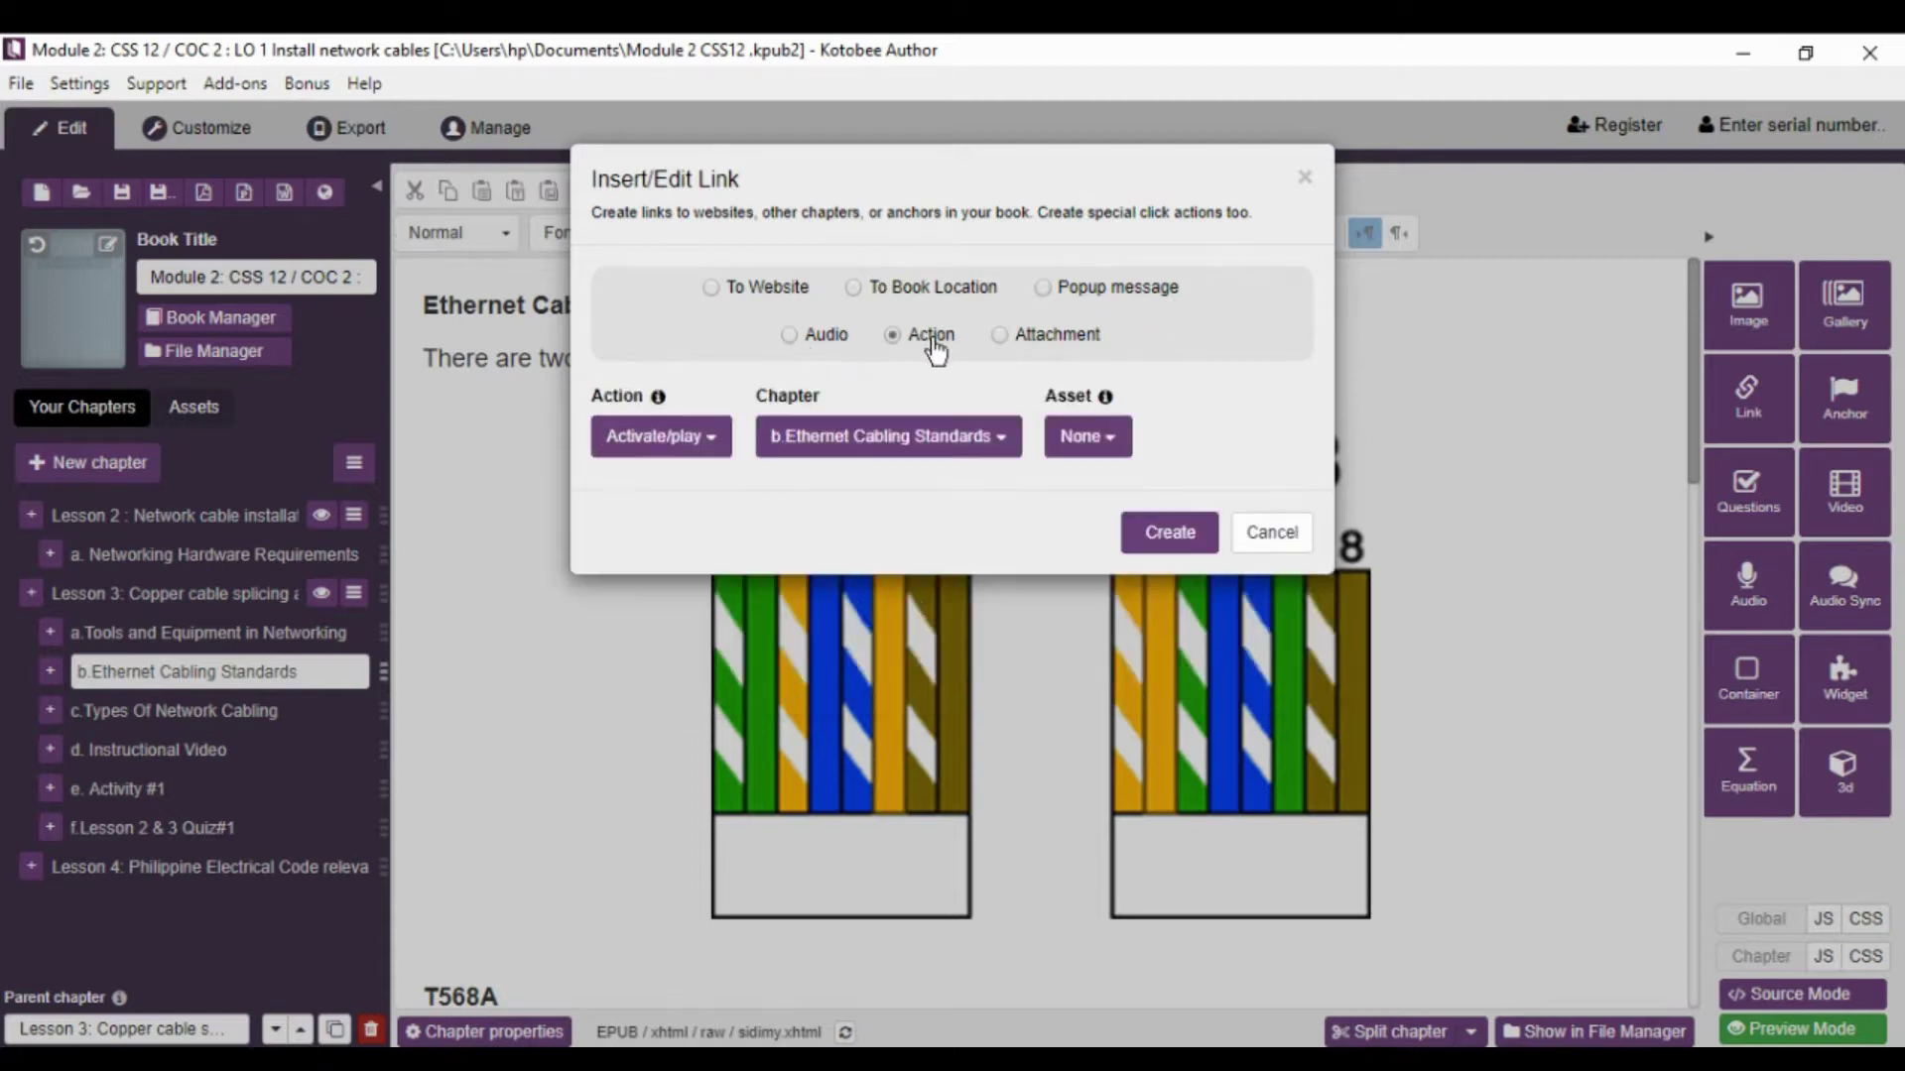
left_click(1056, 342)
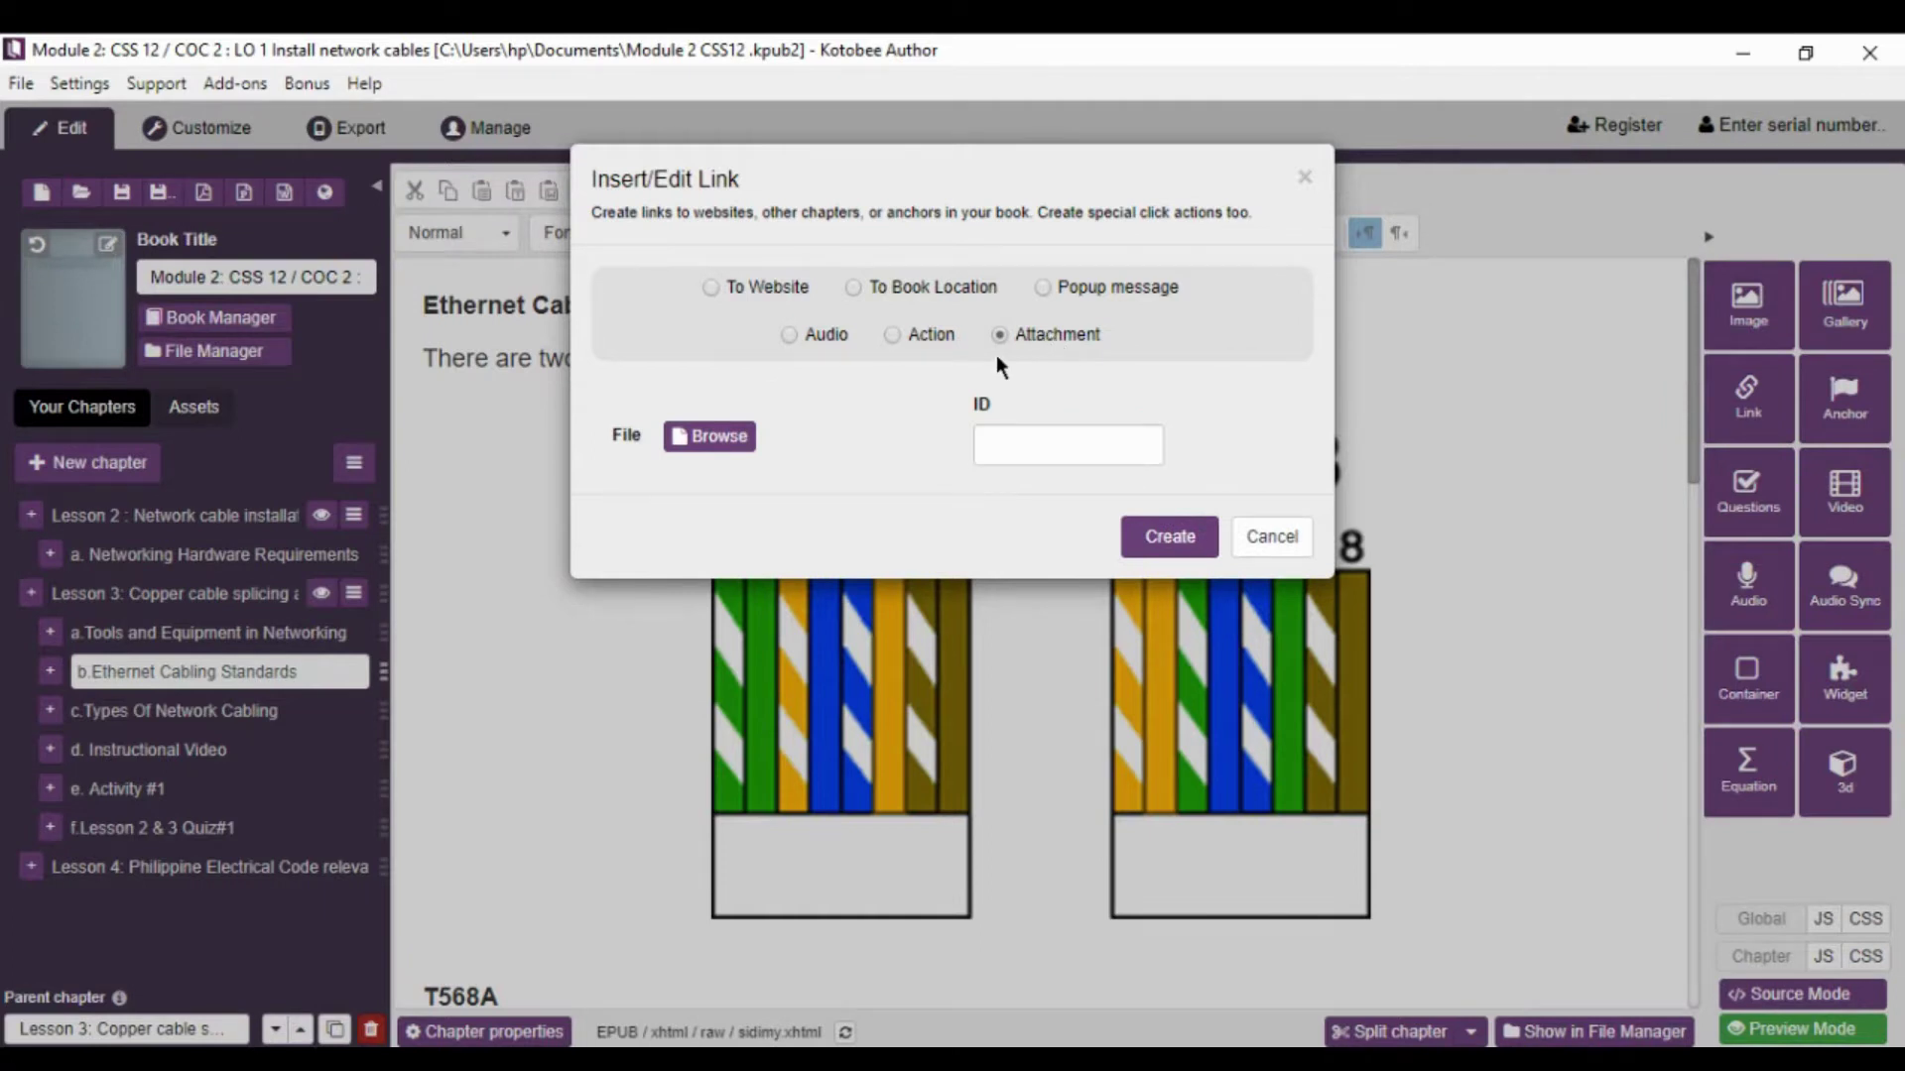
left_click(1126, 298)
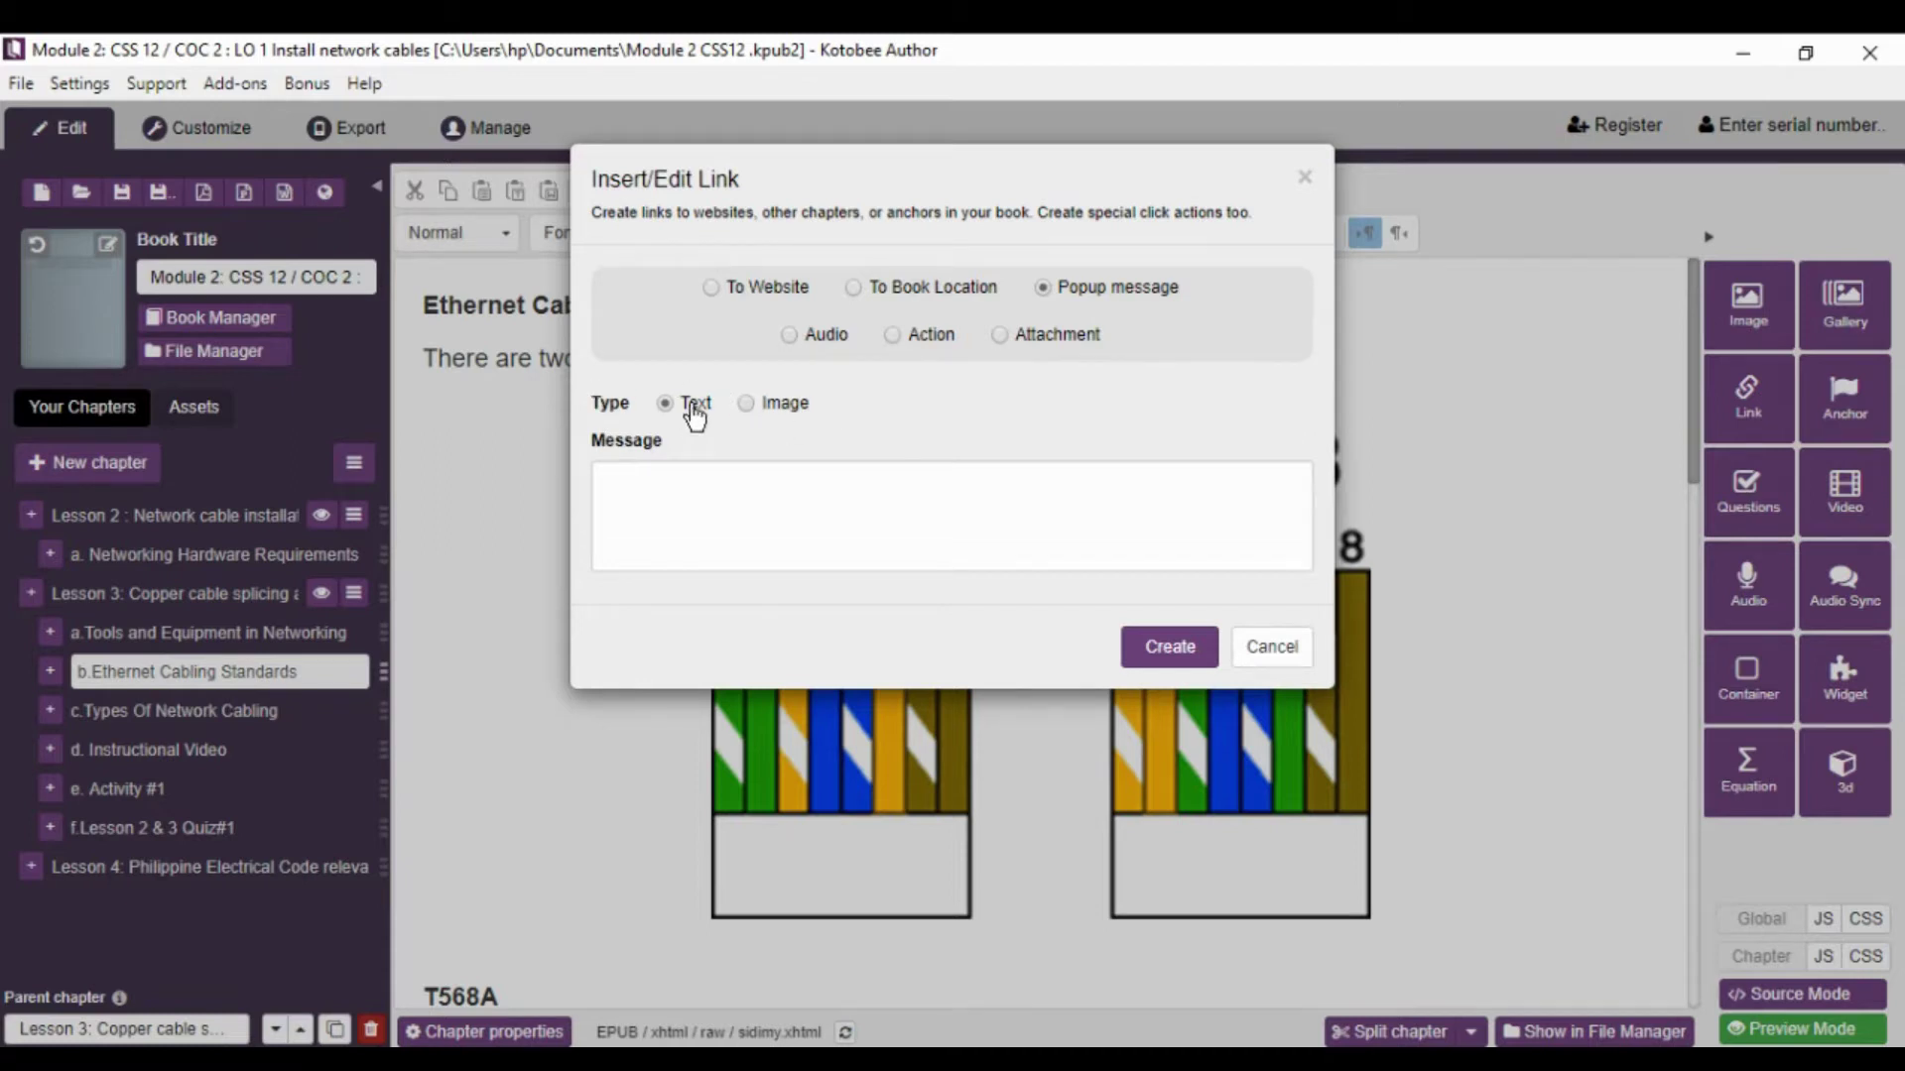
left_click(748, 403)
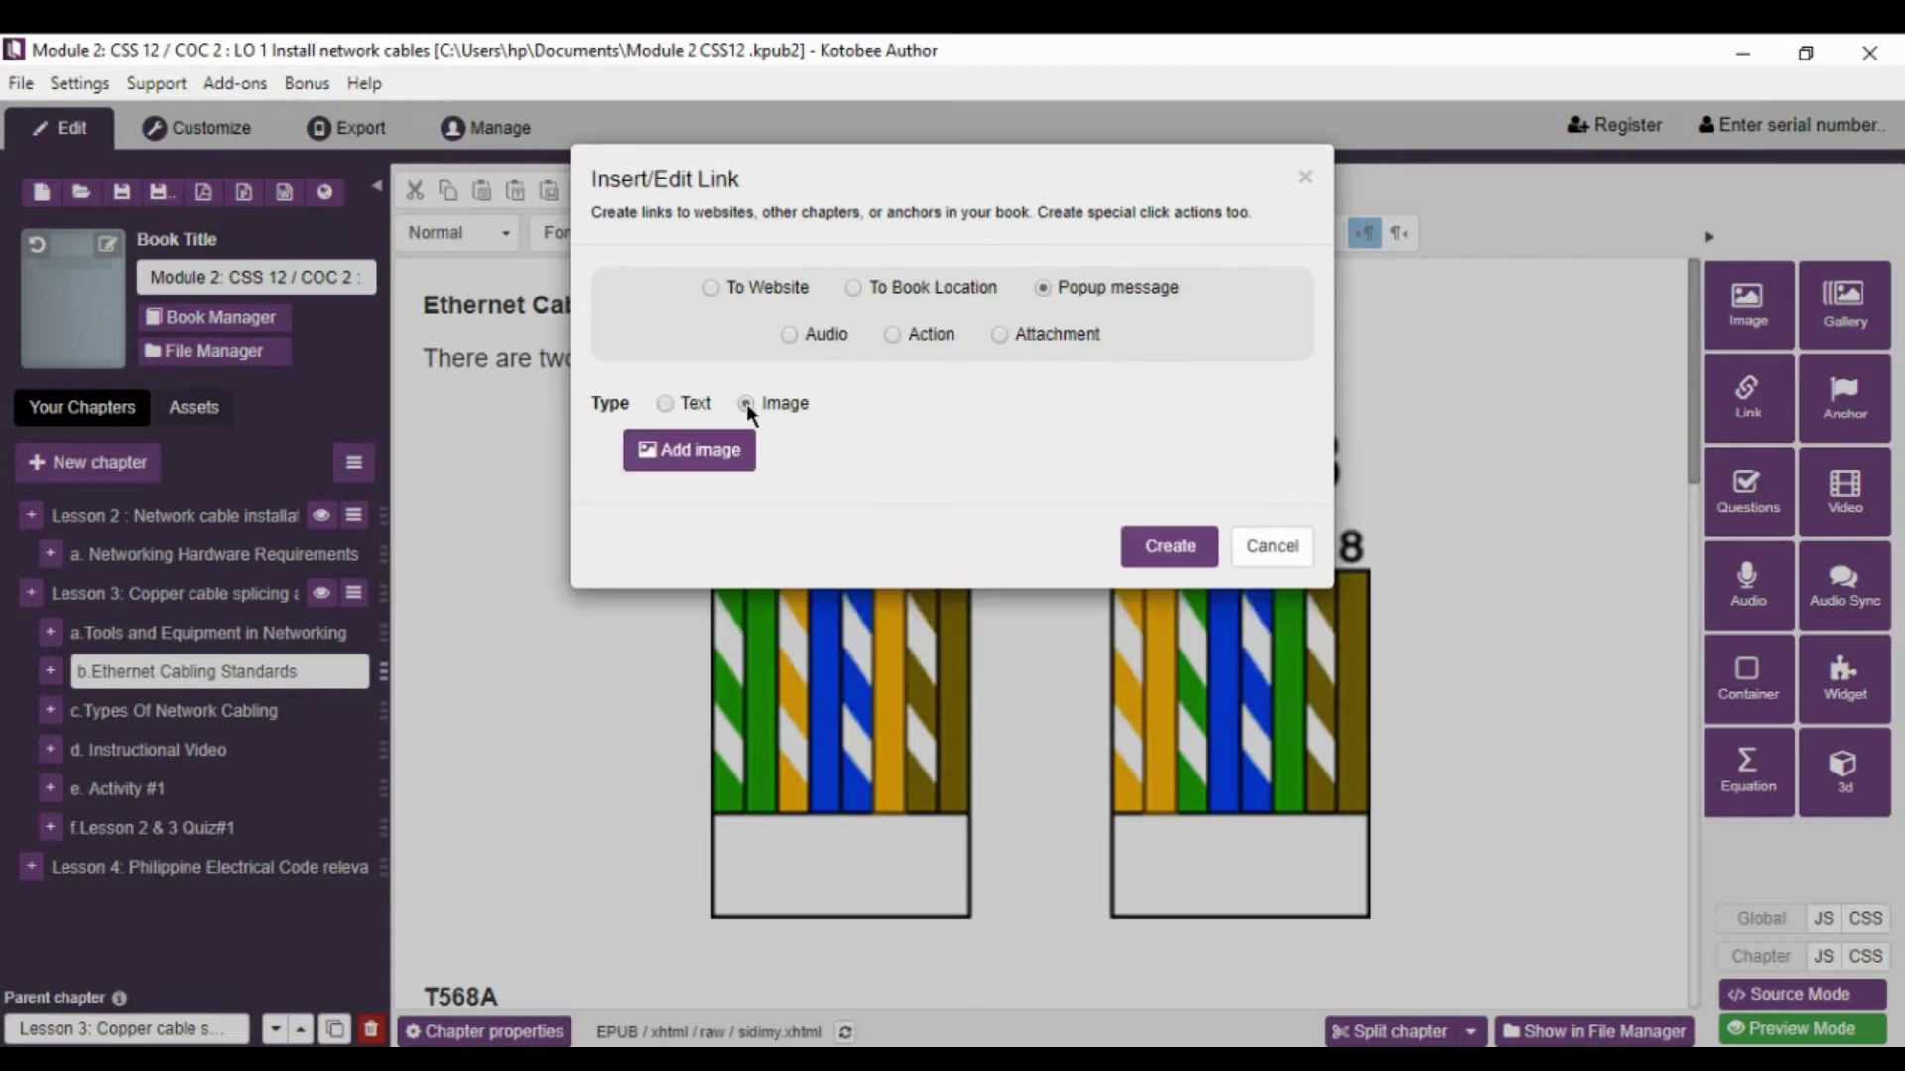
left_click(695, 409)
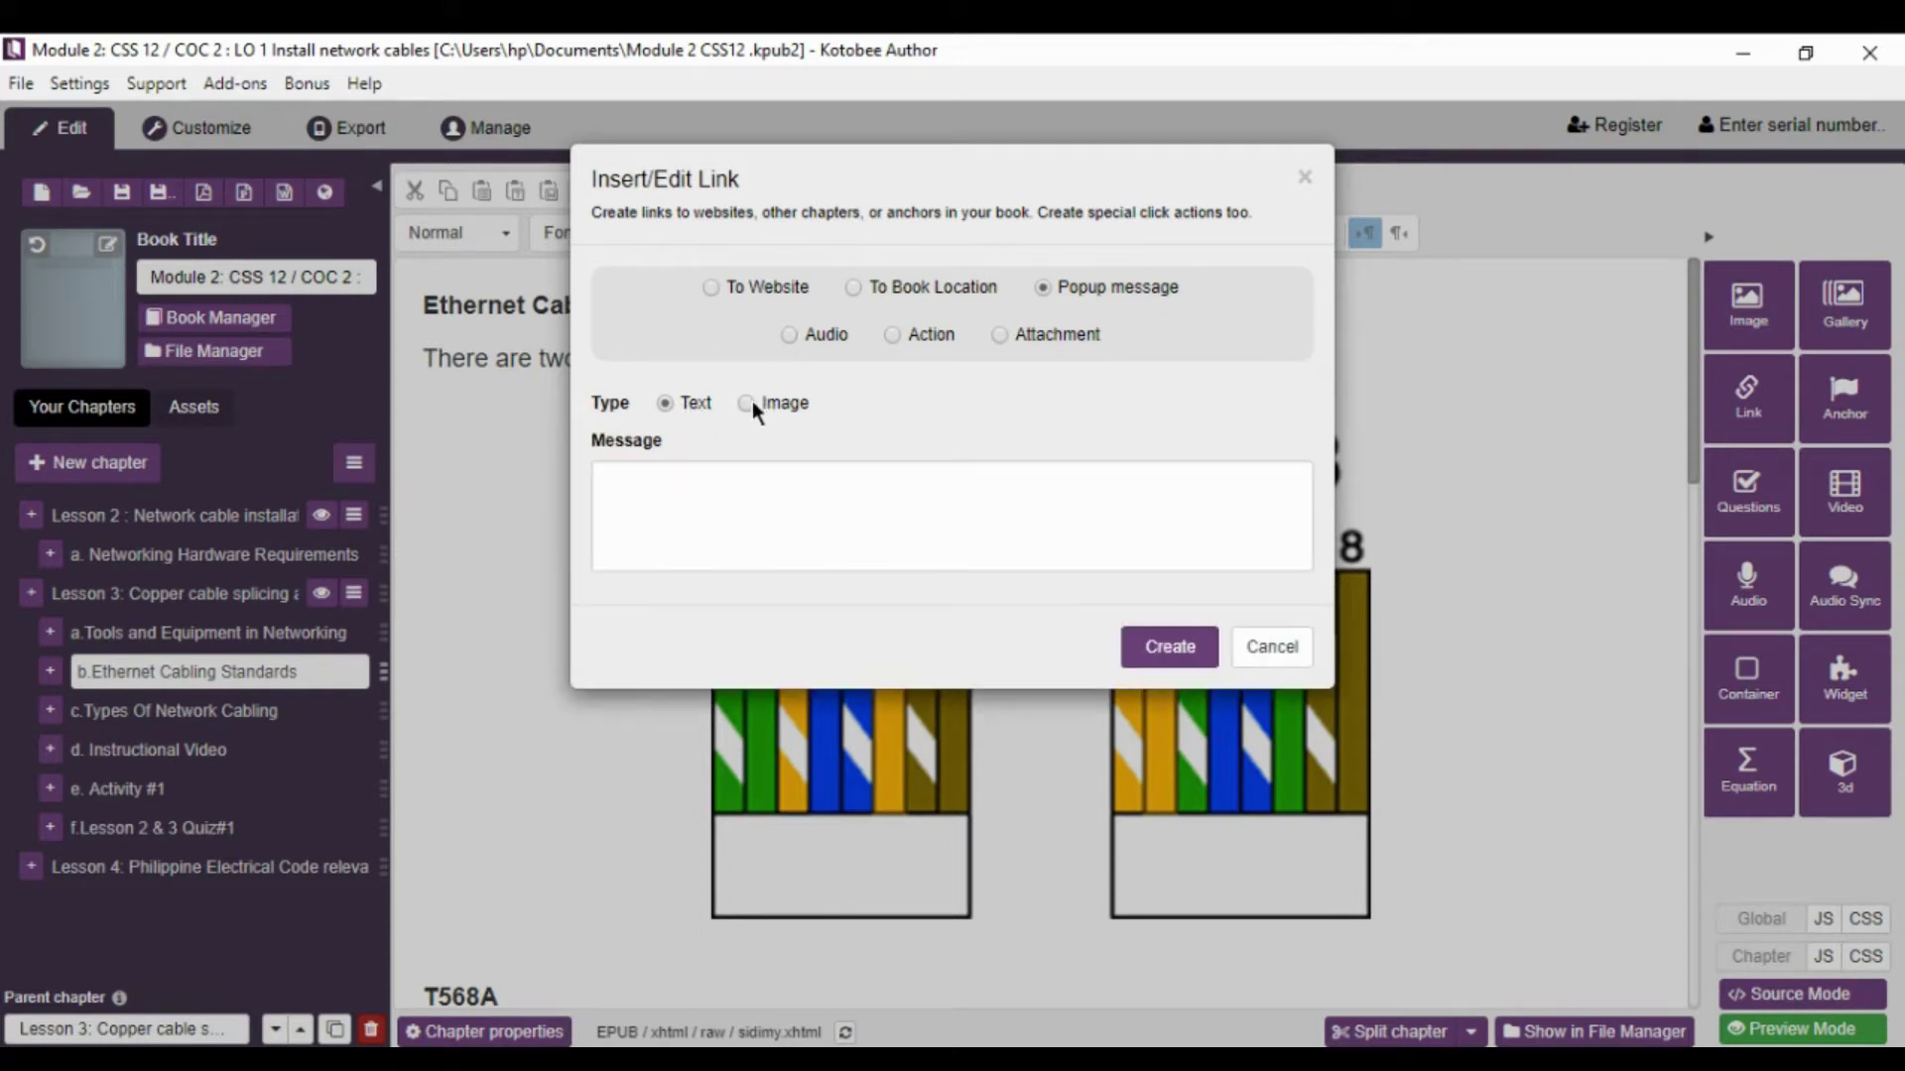
left_click(746, 405)
left_click(687, 397)
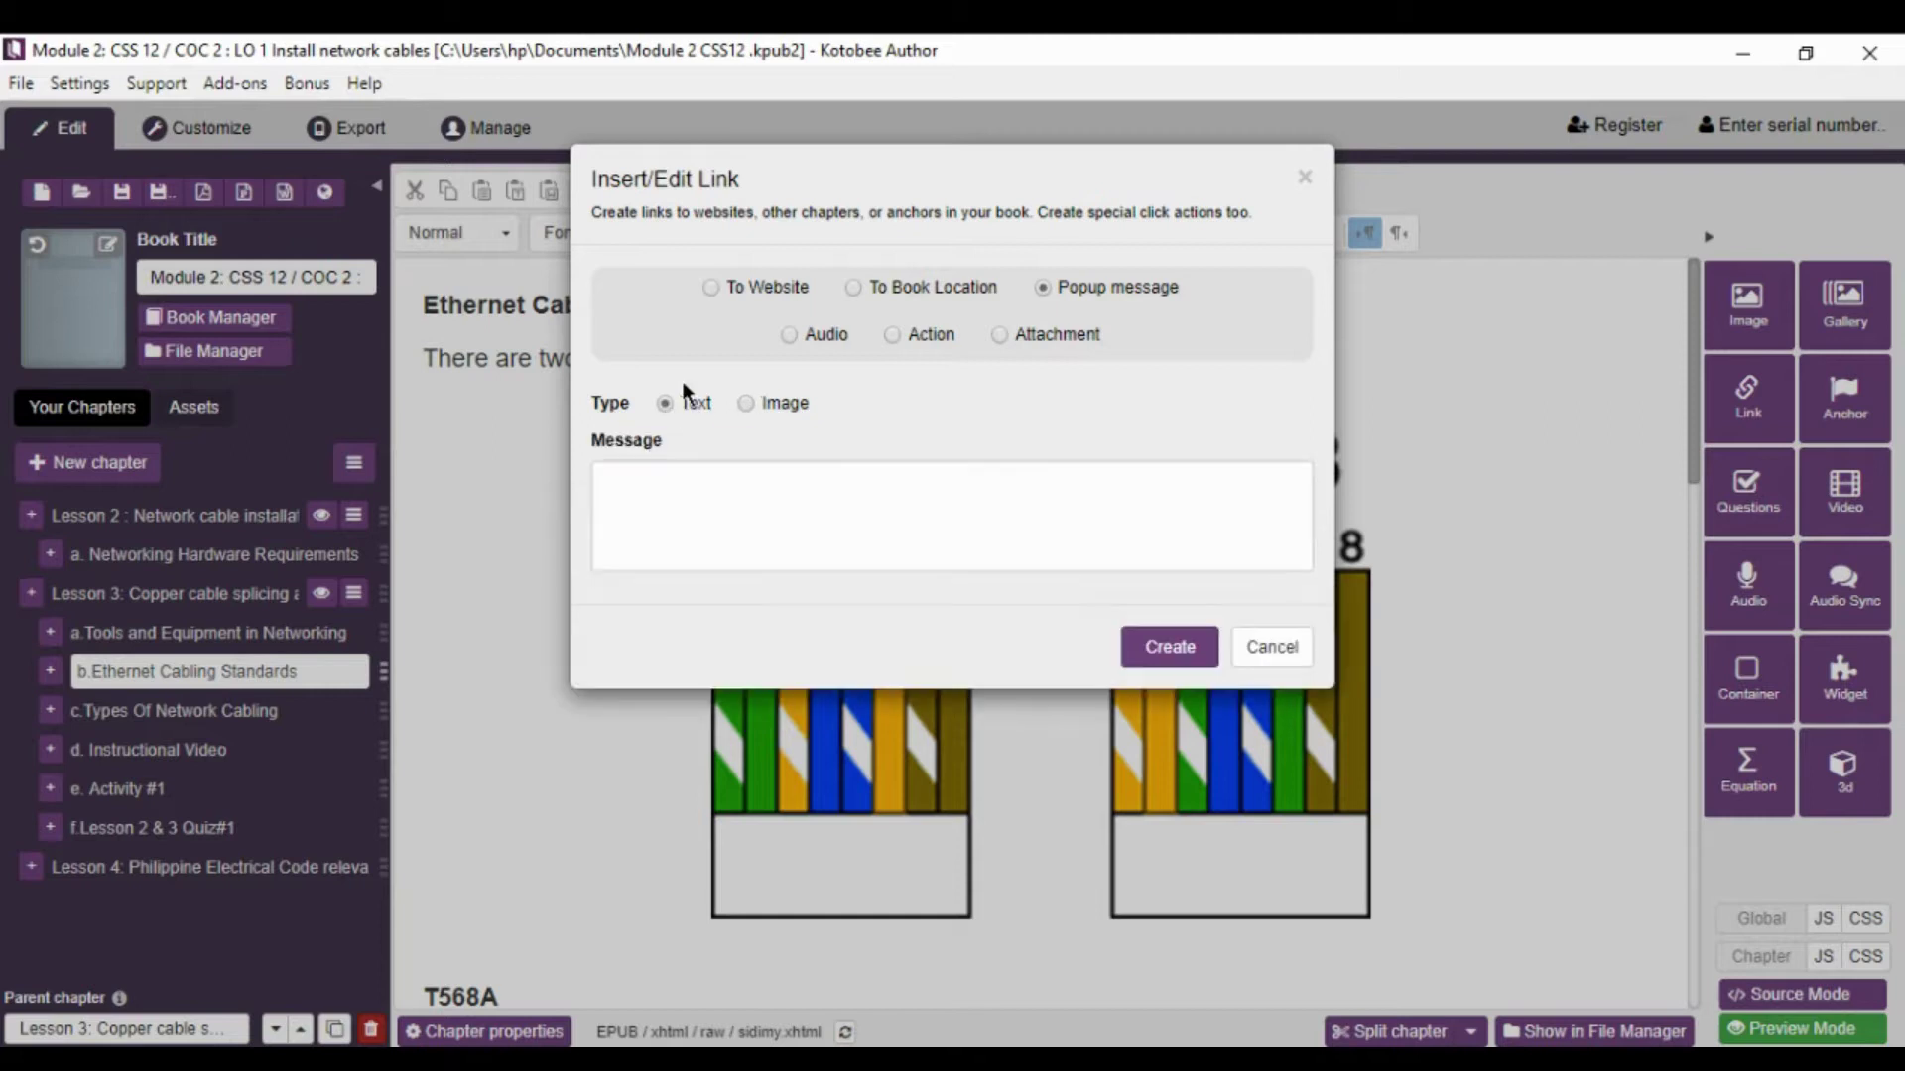
- Enter the popup message "A set of computers connected together for the purpose of sharing resources."
left_click(639, 491)
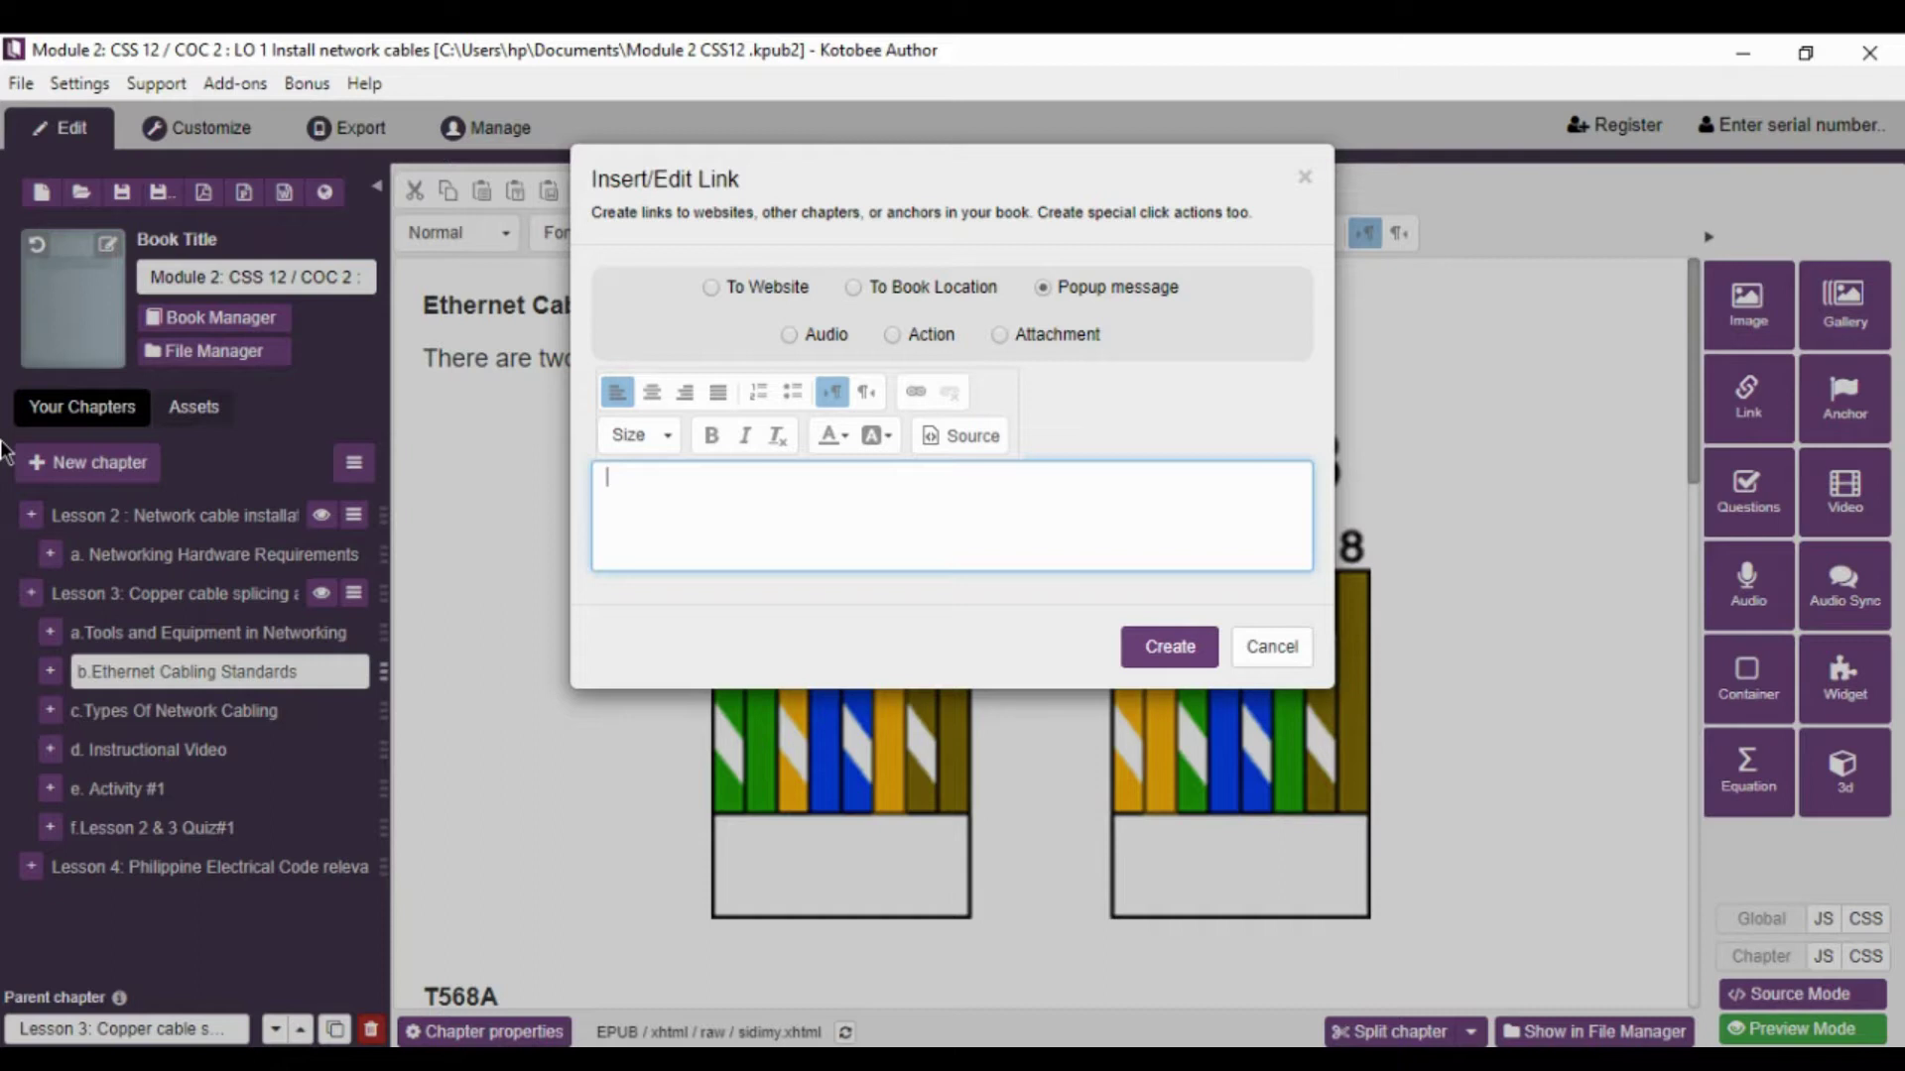
type("A set of computerers con")
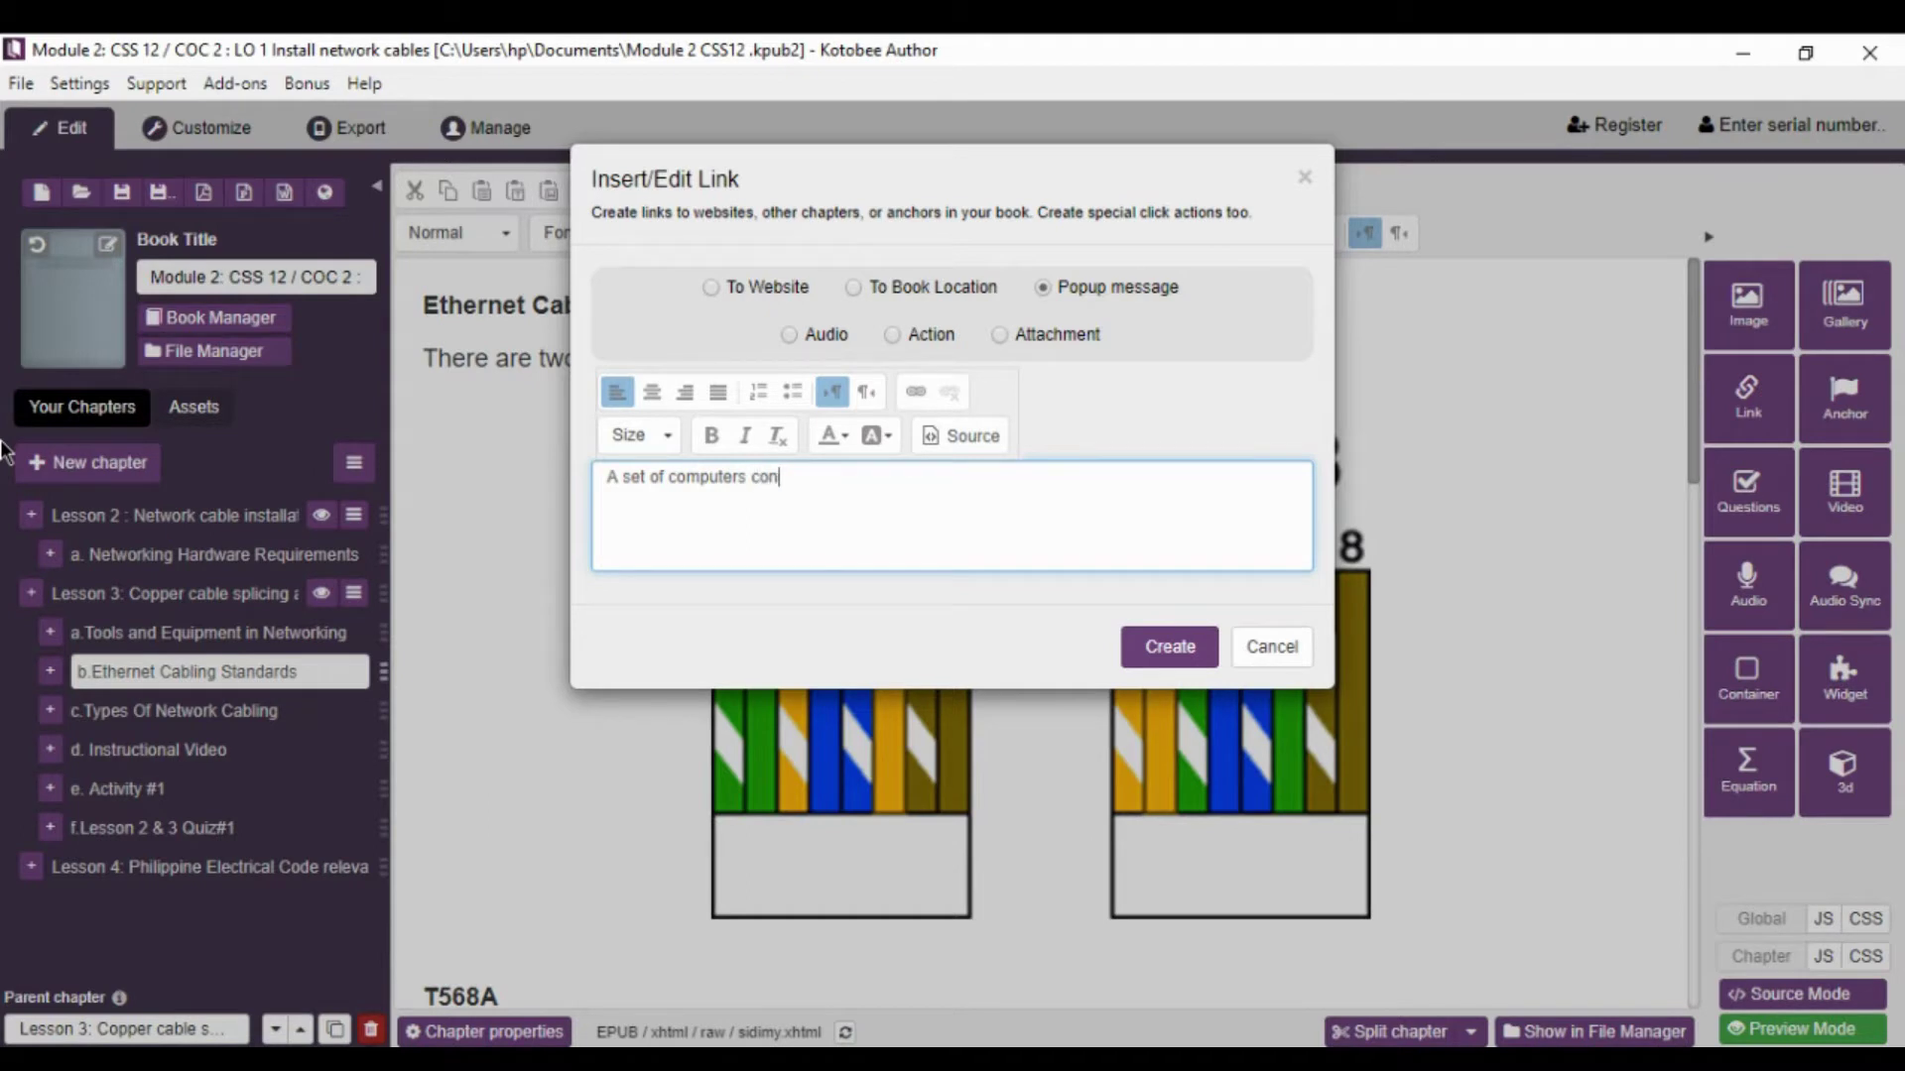
type("nected together for")
key("BackSpace")
key("BackSpace")
type("or the purpose of")
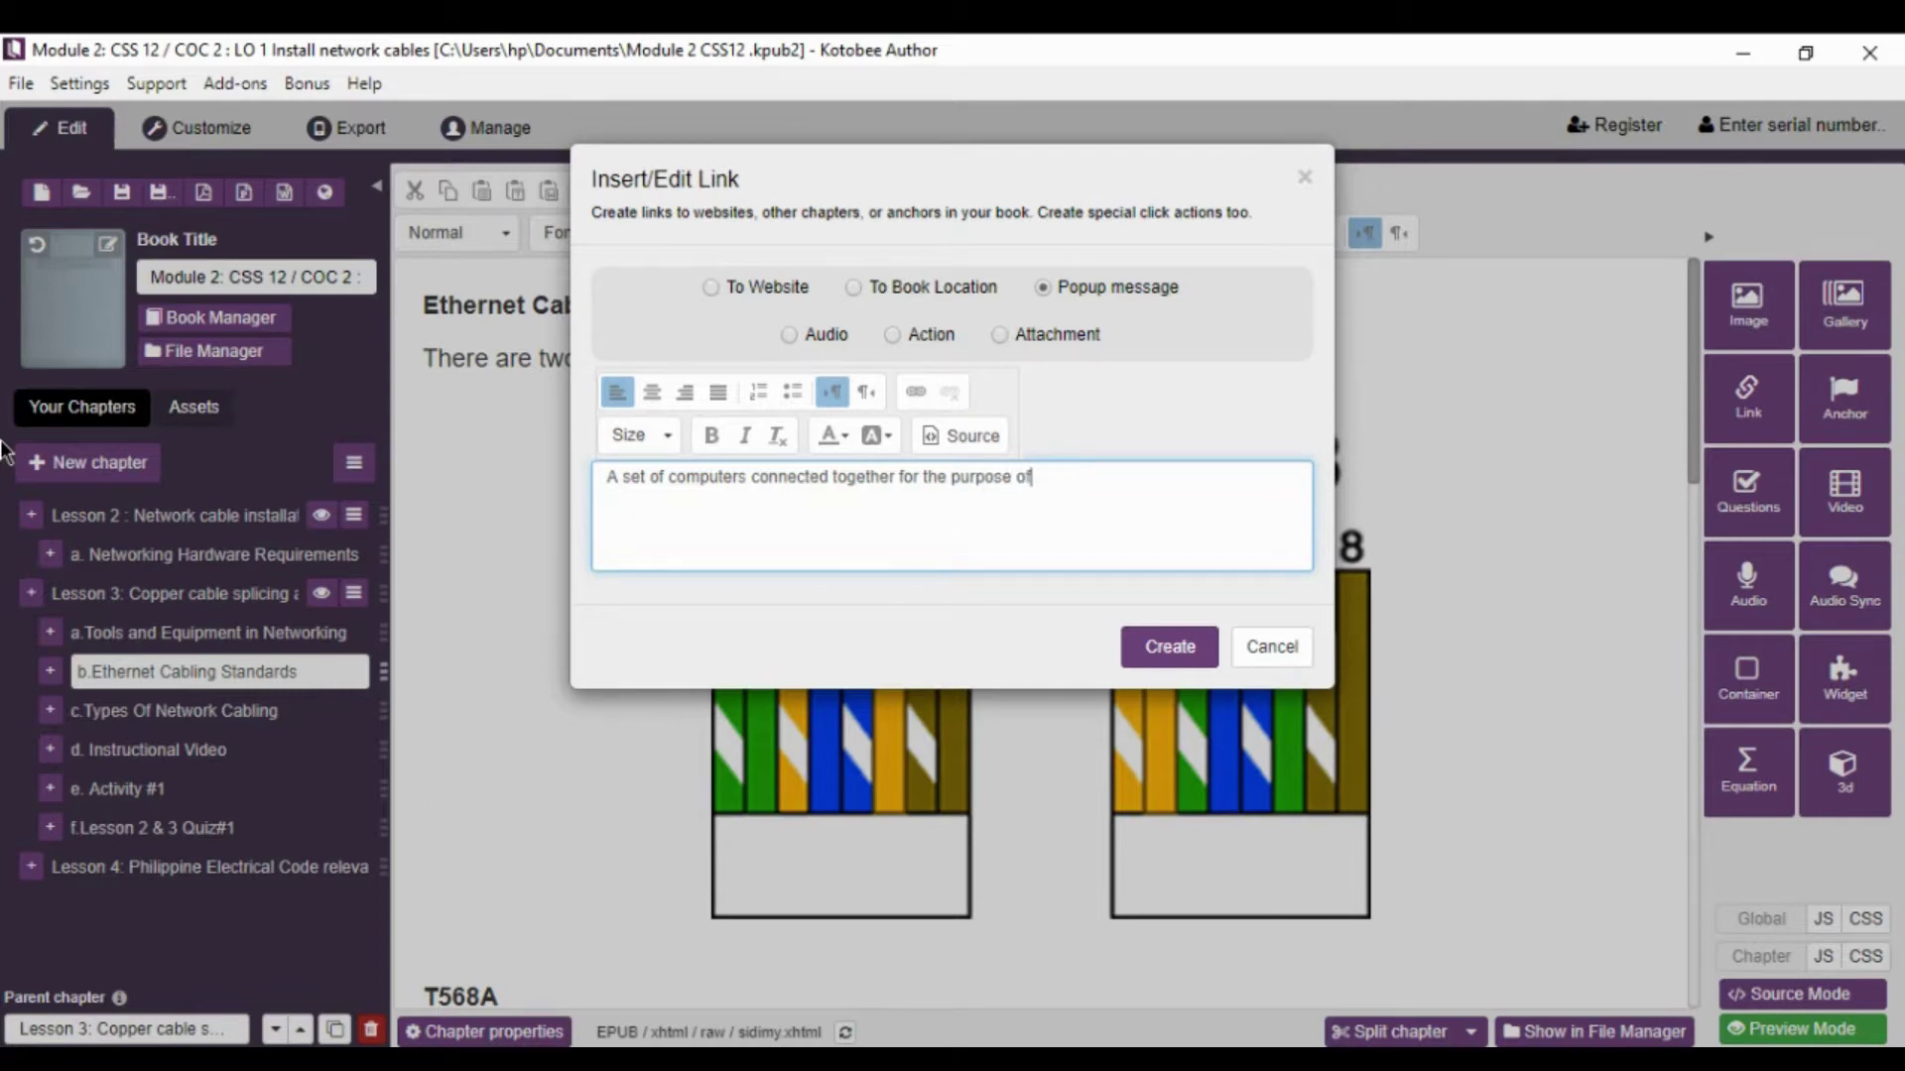
type(" sharing resources")
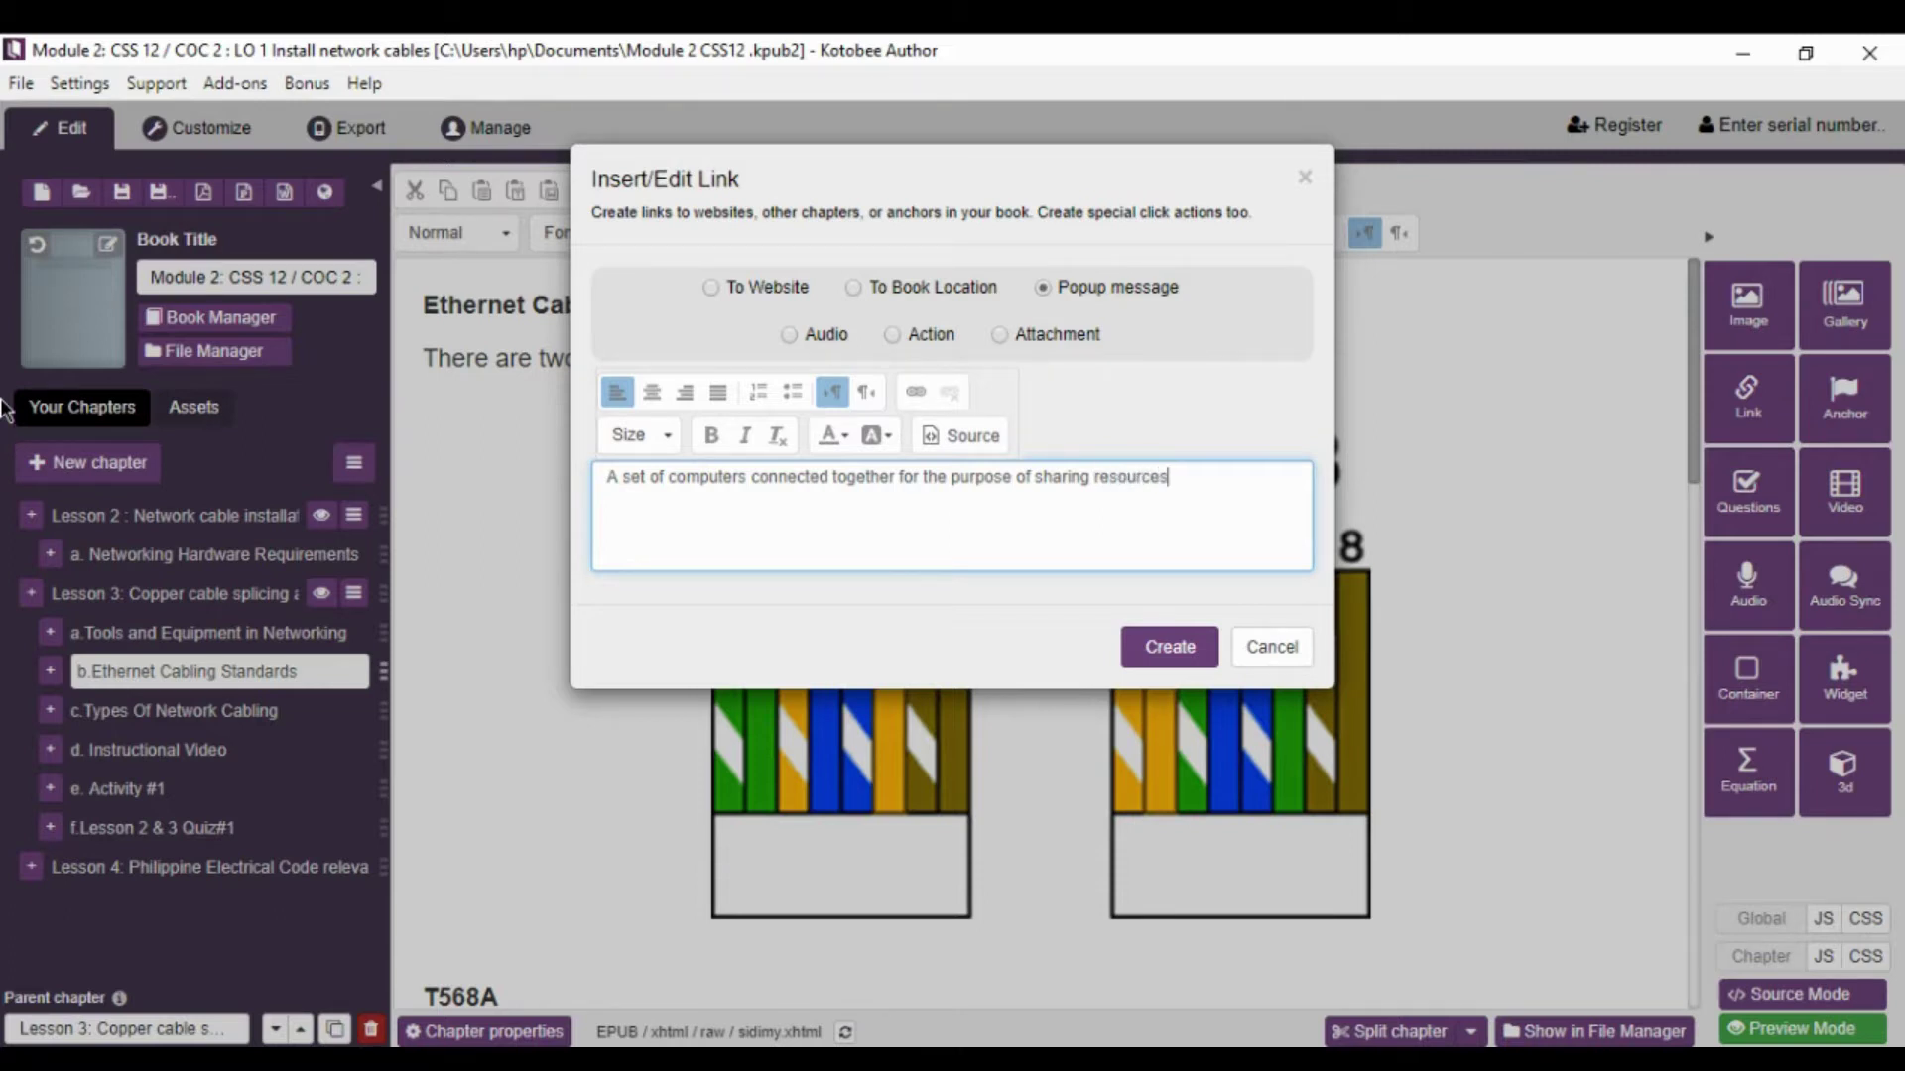
type(".")
- Format the whole popup message in red at font size 16
left_click_drag(606, 480, 1218, 478)
left_click(840, 440)
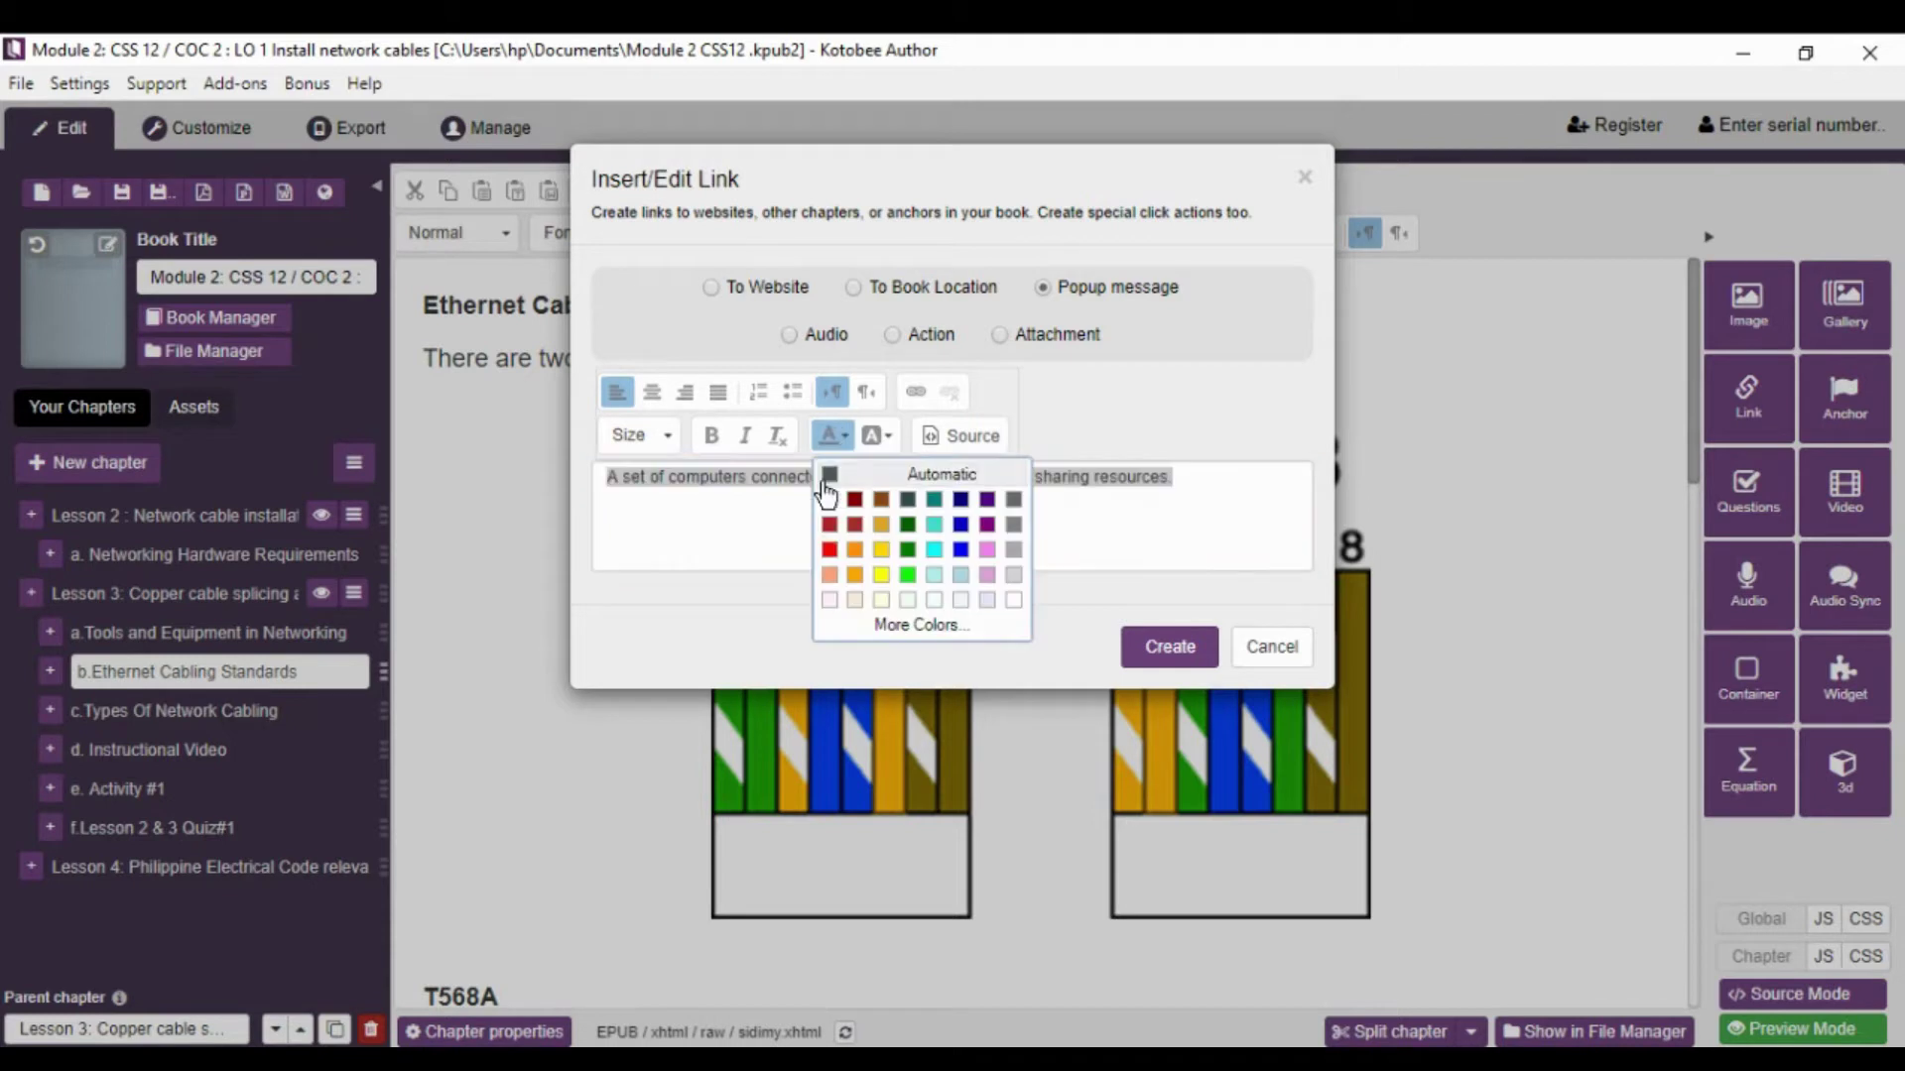
left_click(836, 550)
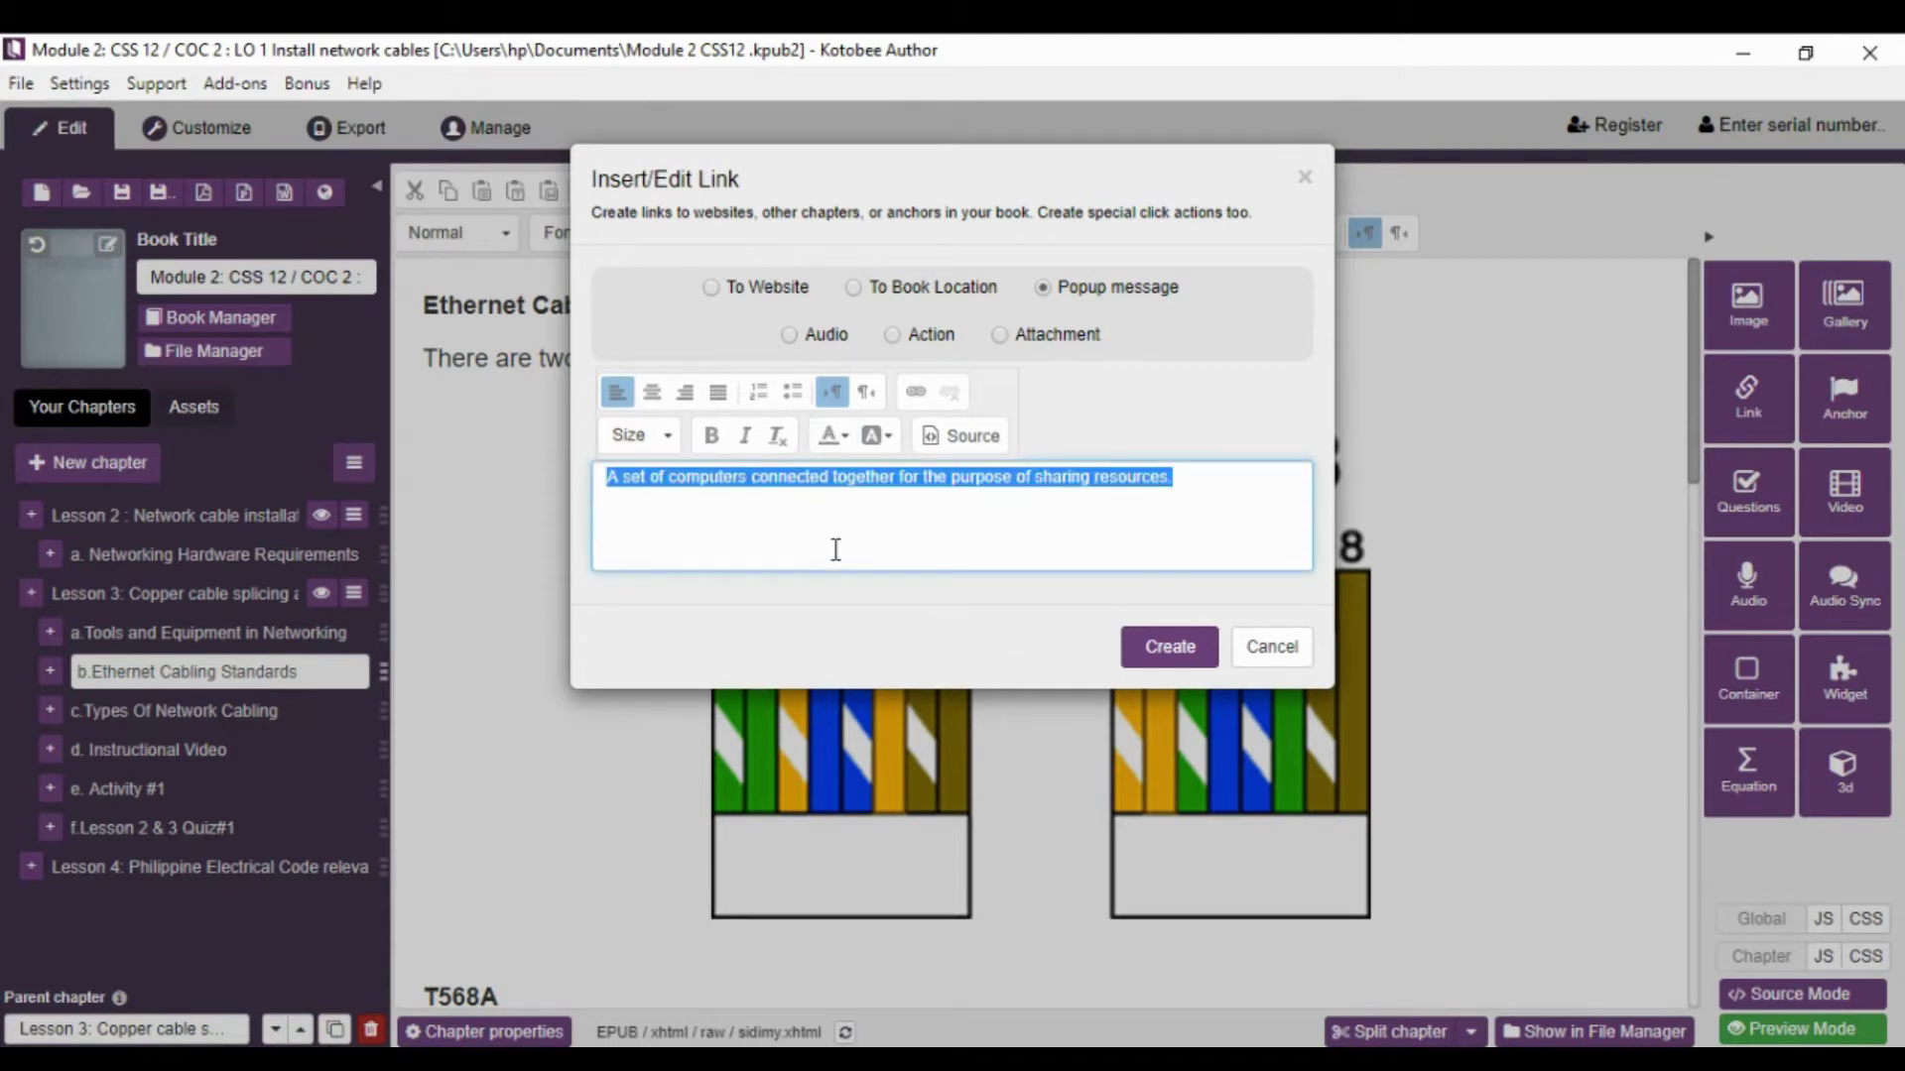
left_click(671, 436)
left_click(655, 687)
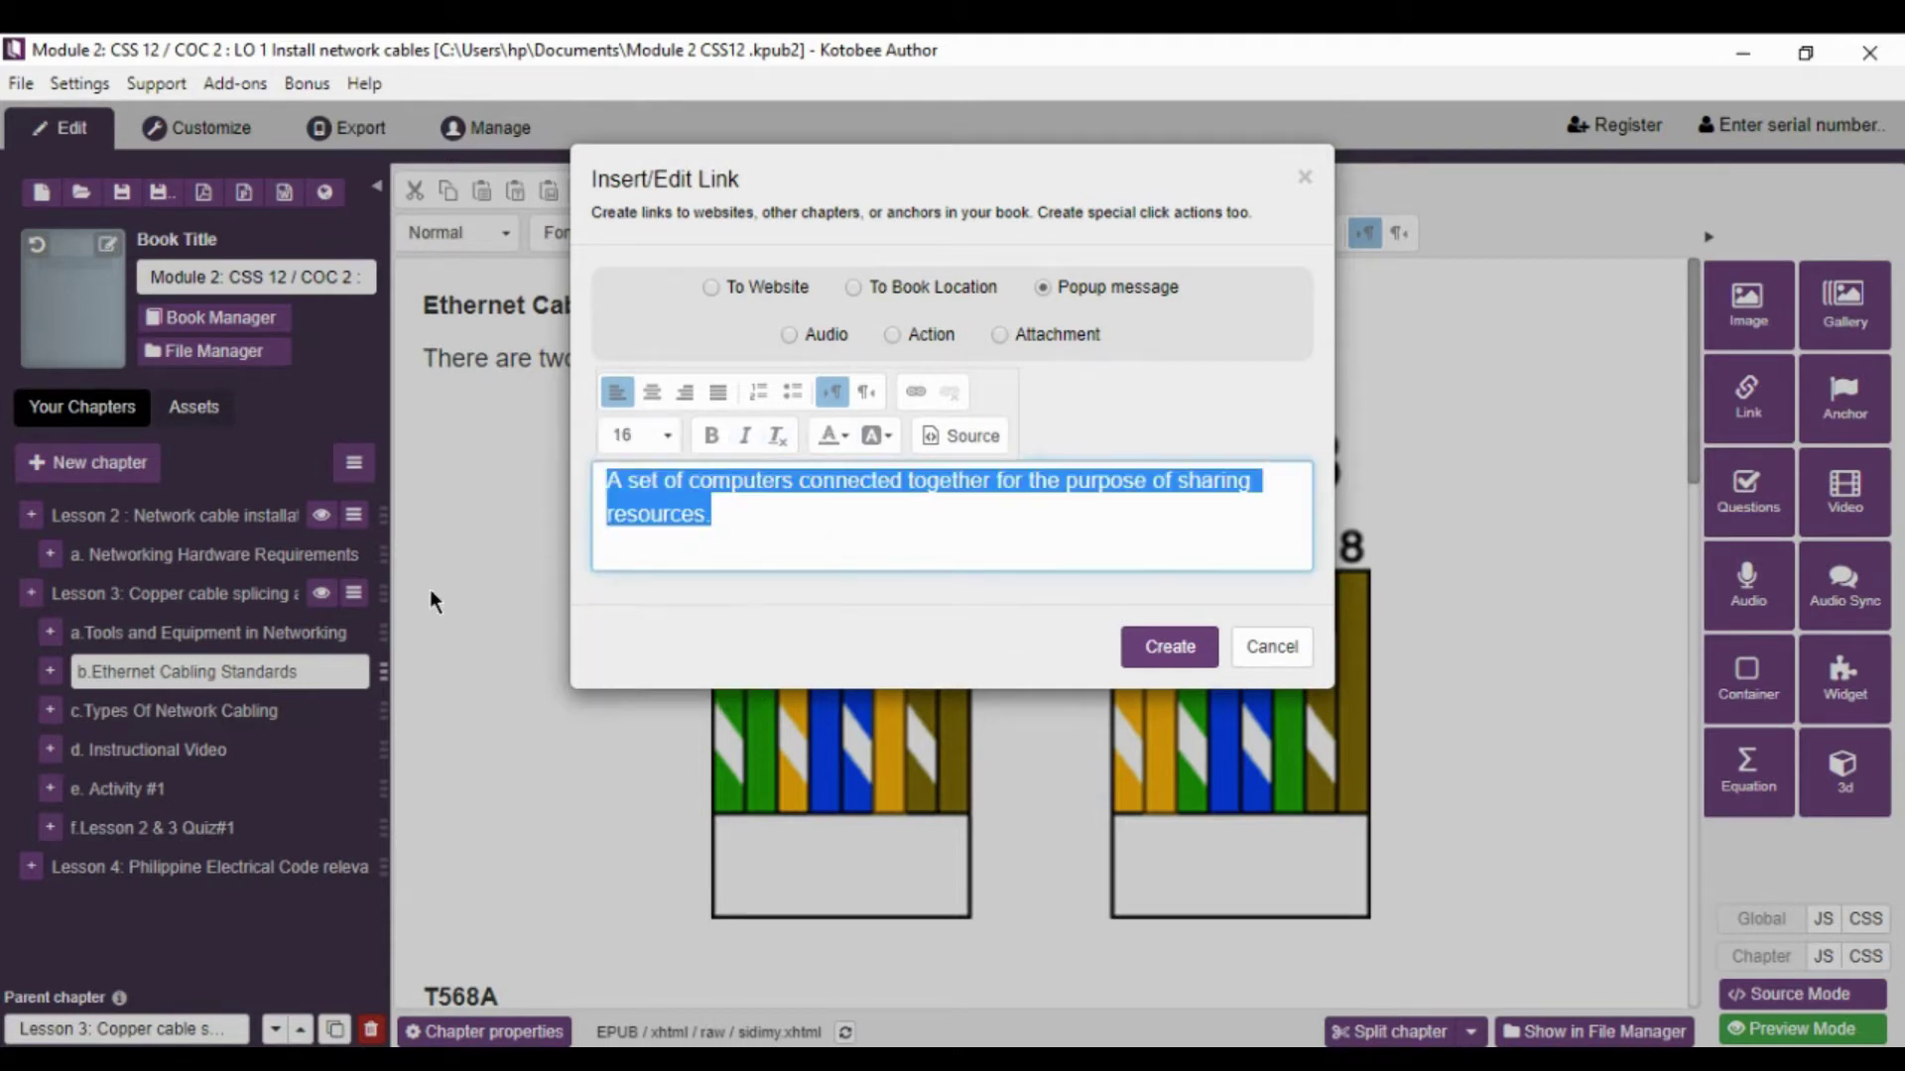
left_click(953, 531)
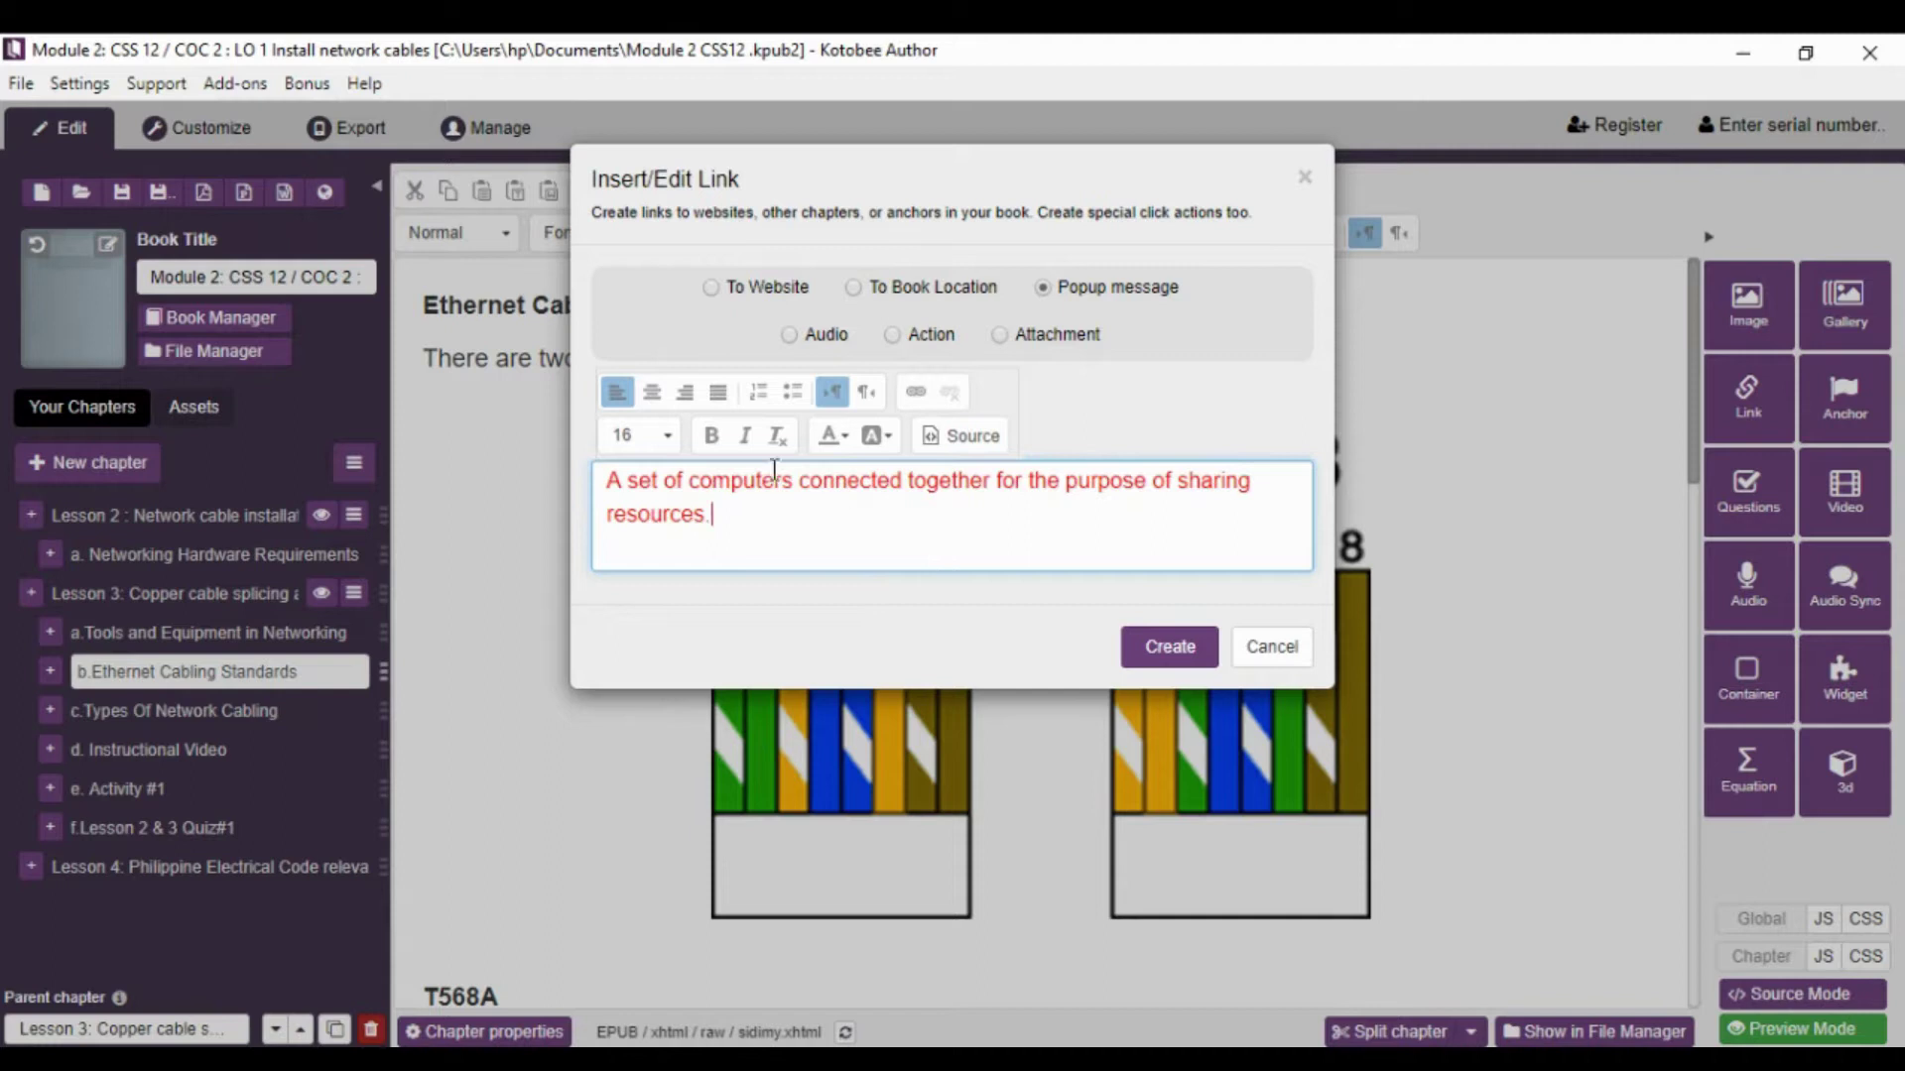
- Justify the popup message text and create the link
left_click(653, 402)
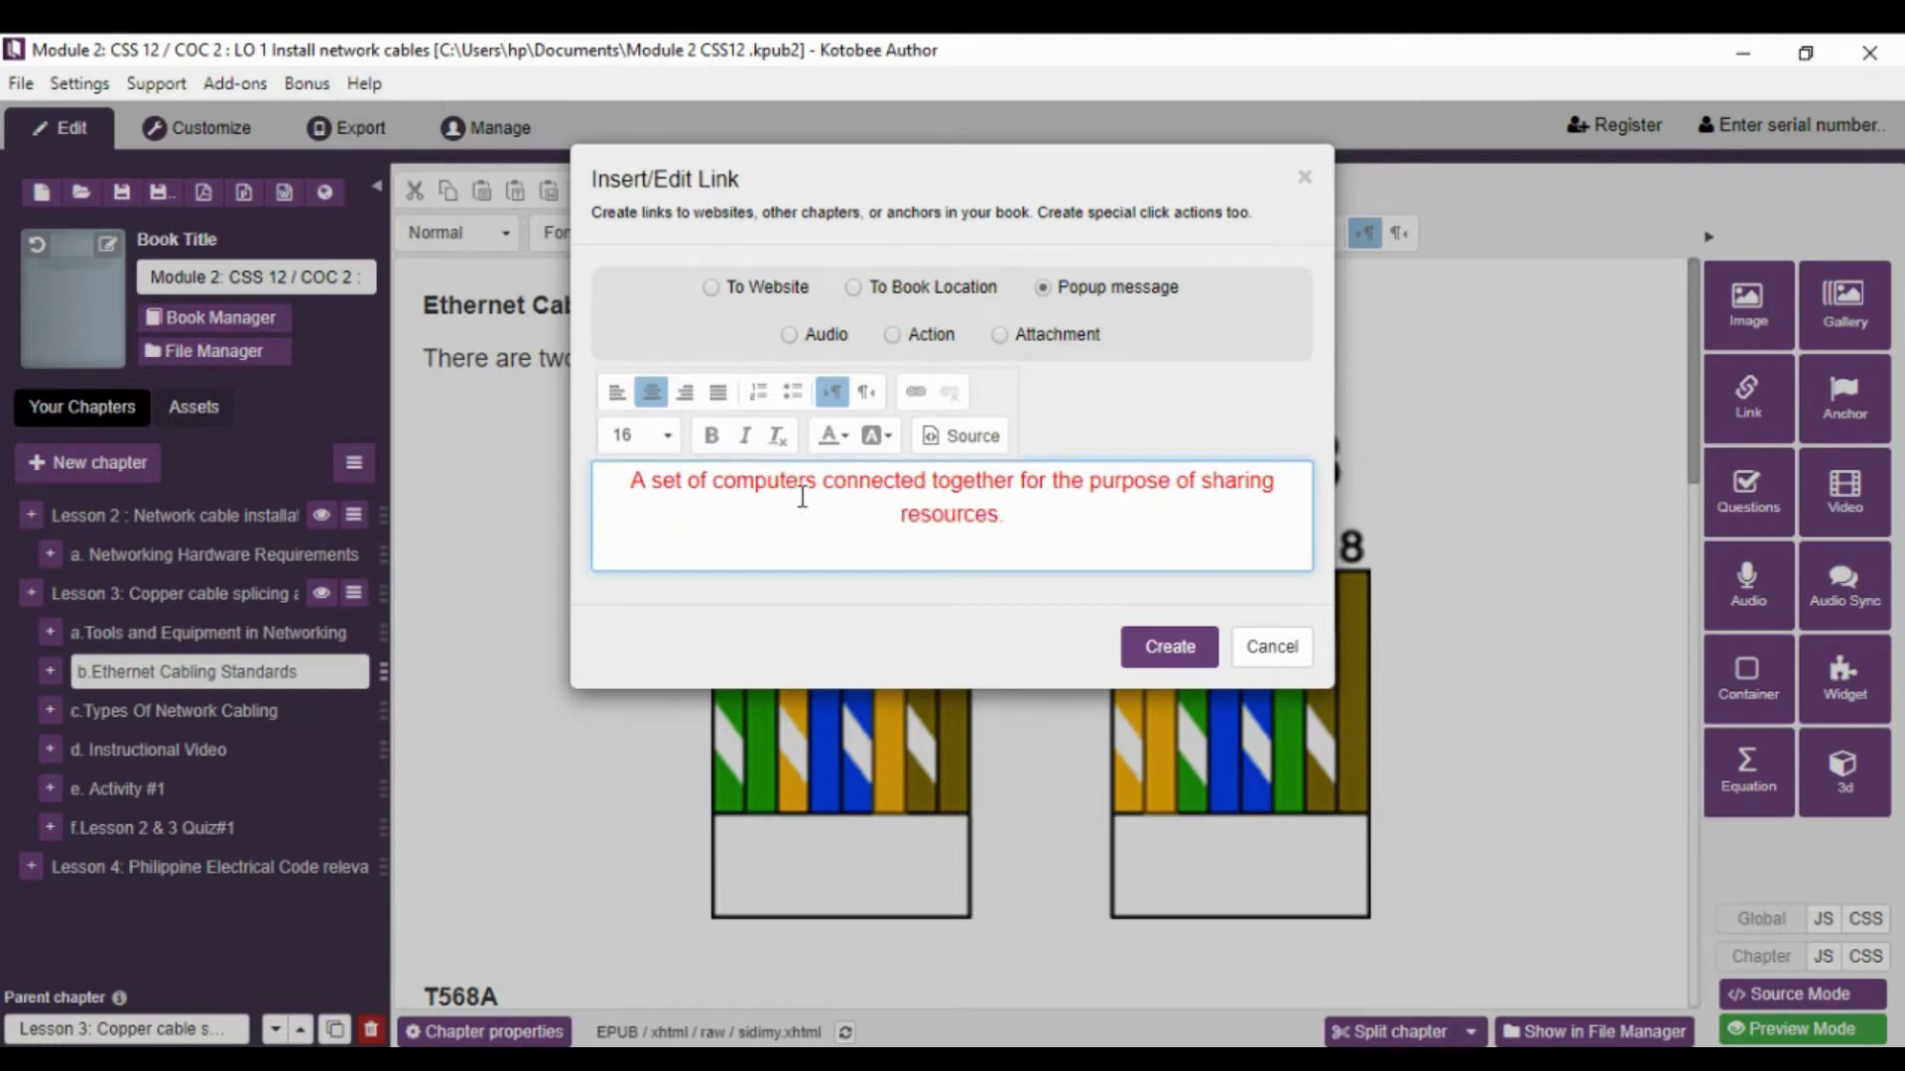
left_click(720, 400)
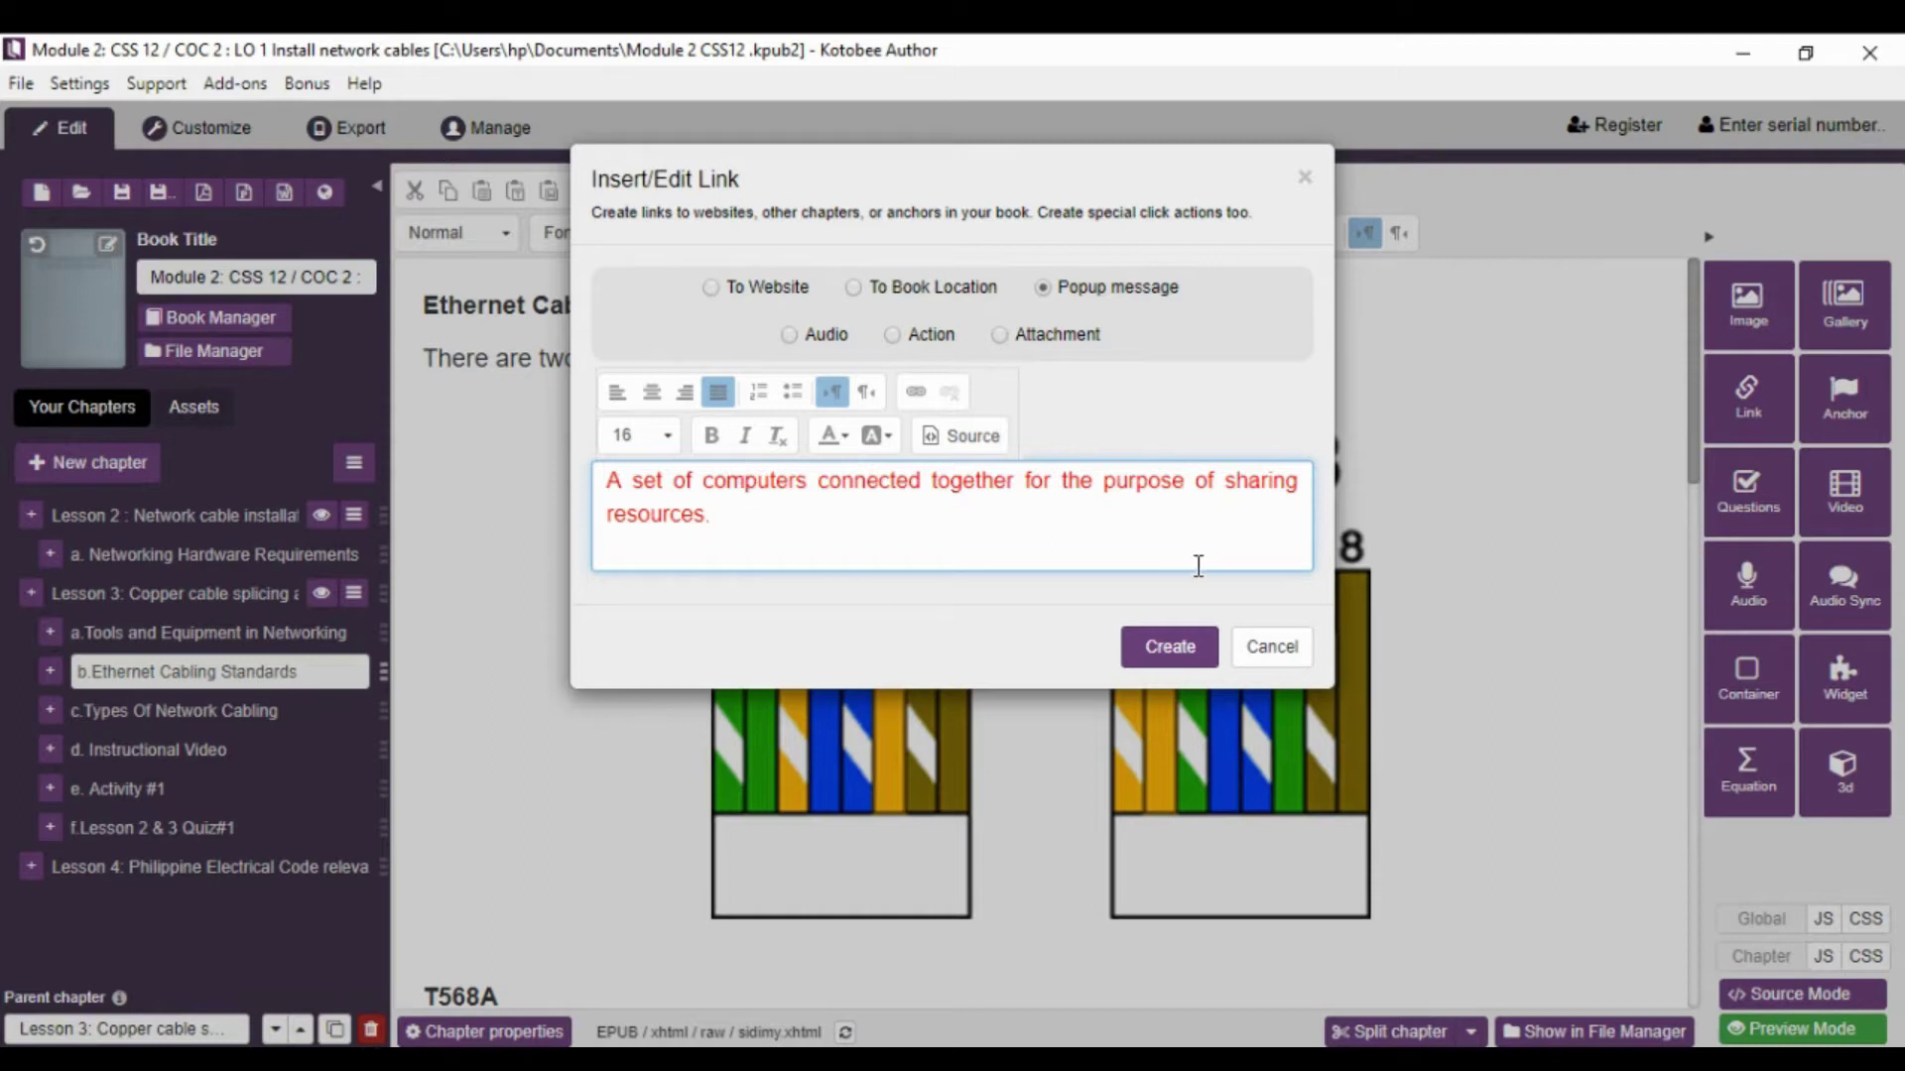
left_click(1154, 647)
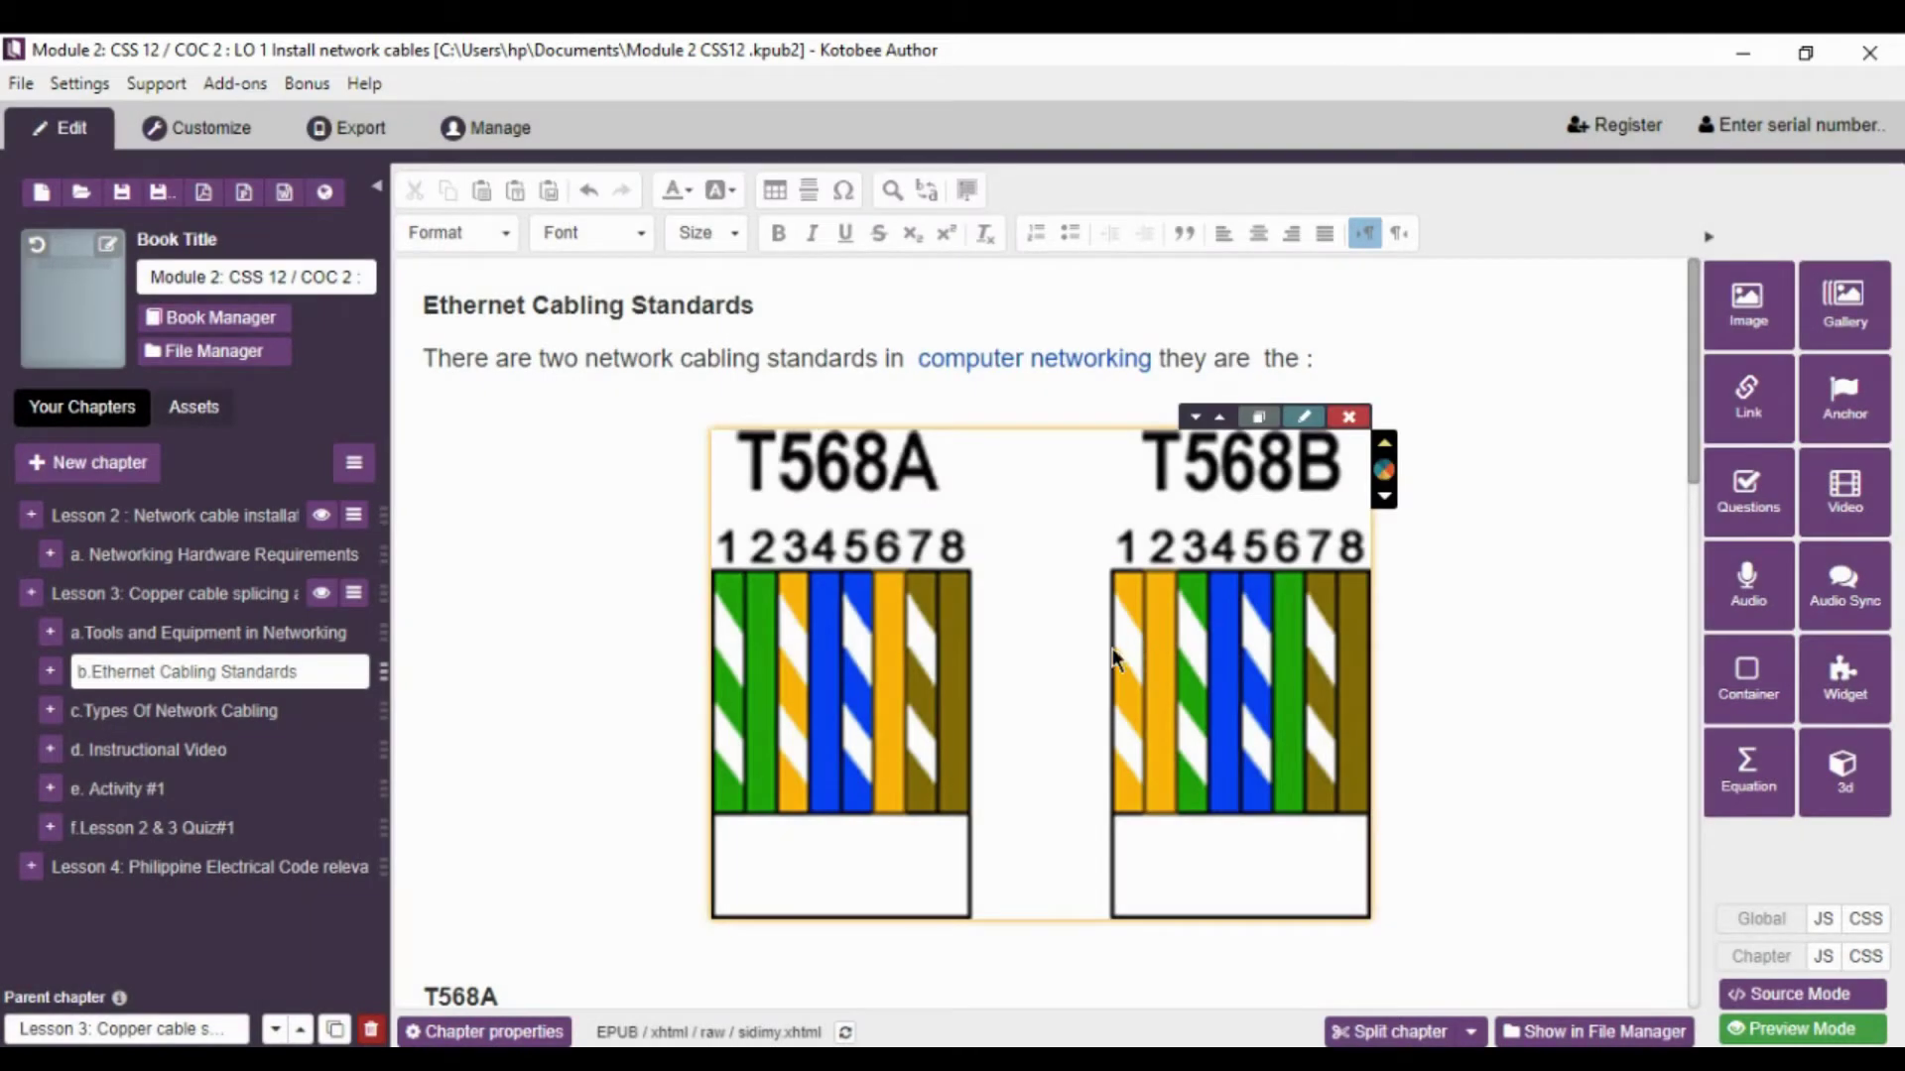
left_click(943, 361)
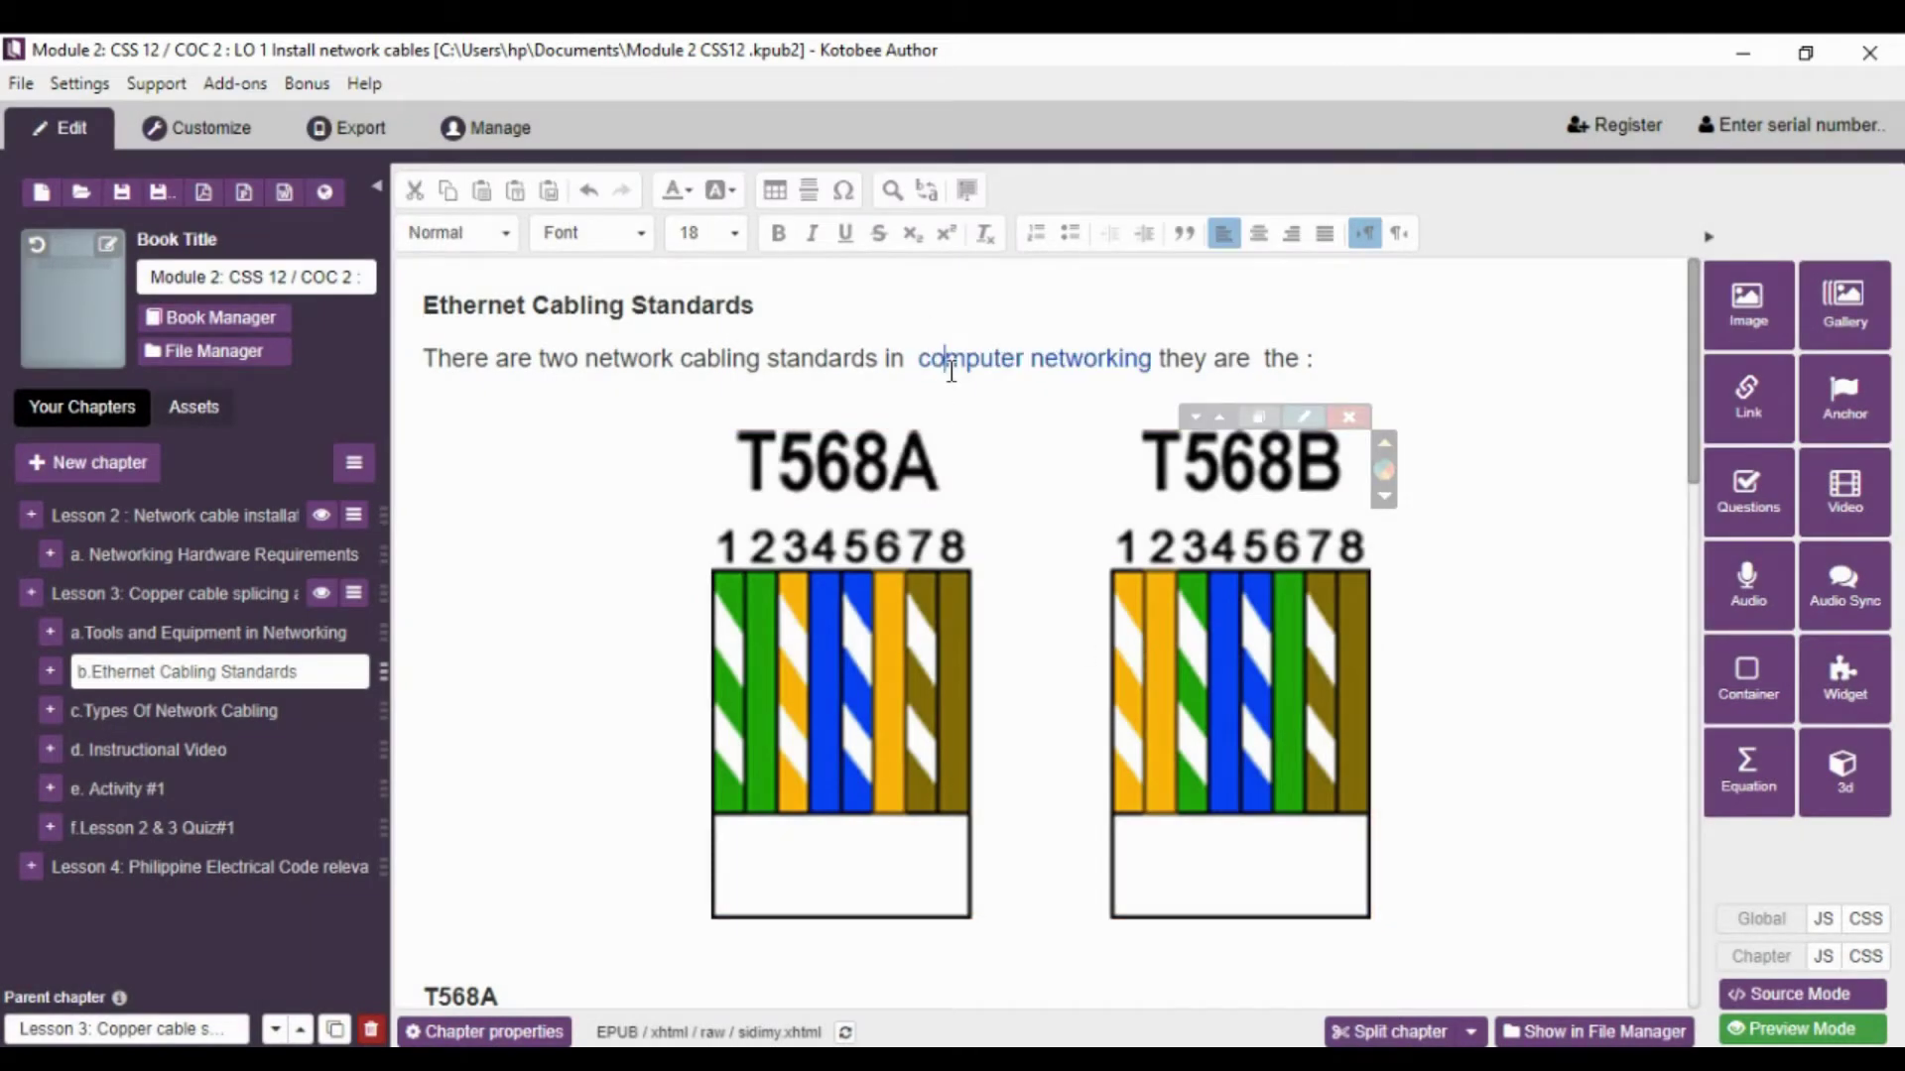
left_click_drag(1152, 361, 915, 360)
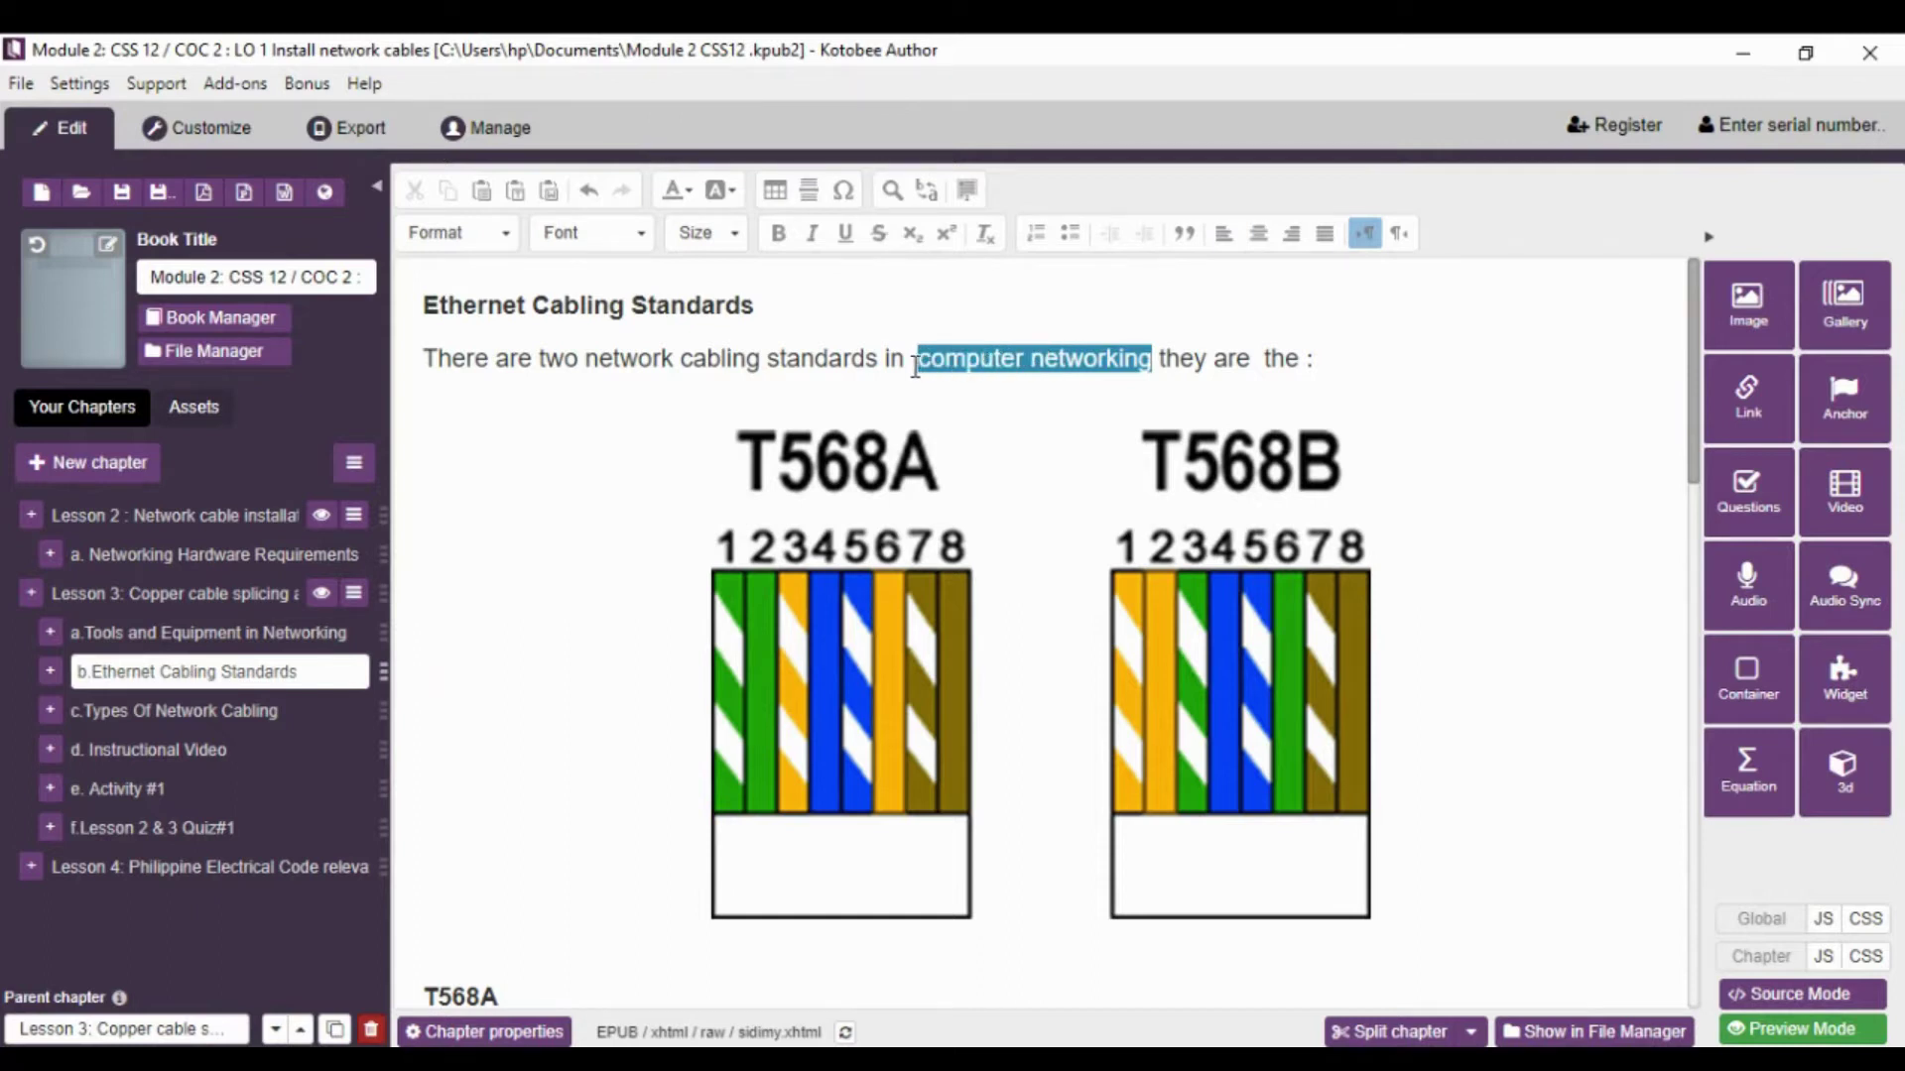
left_click(1180, 361)
key("ctrl+Left")
key("ctrl+Left")
key("ctrl+Left")
key("ctrl+Left")
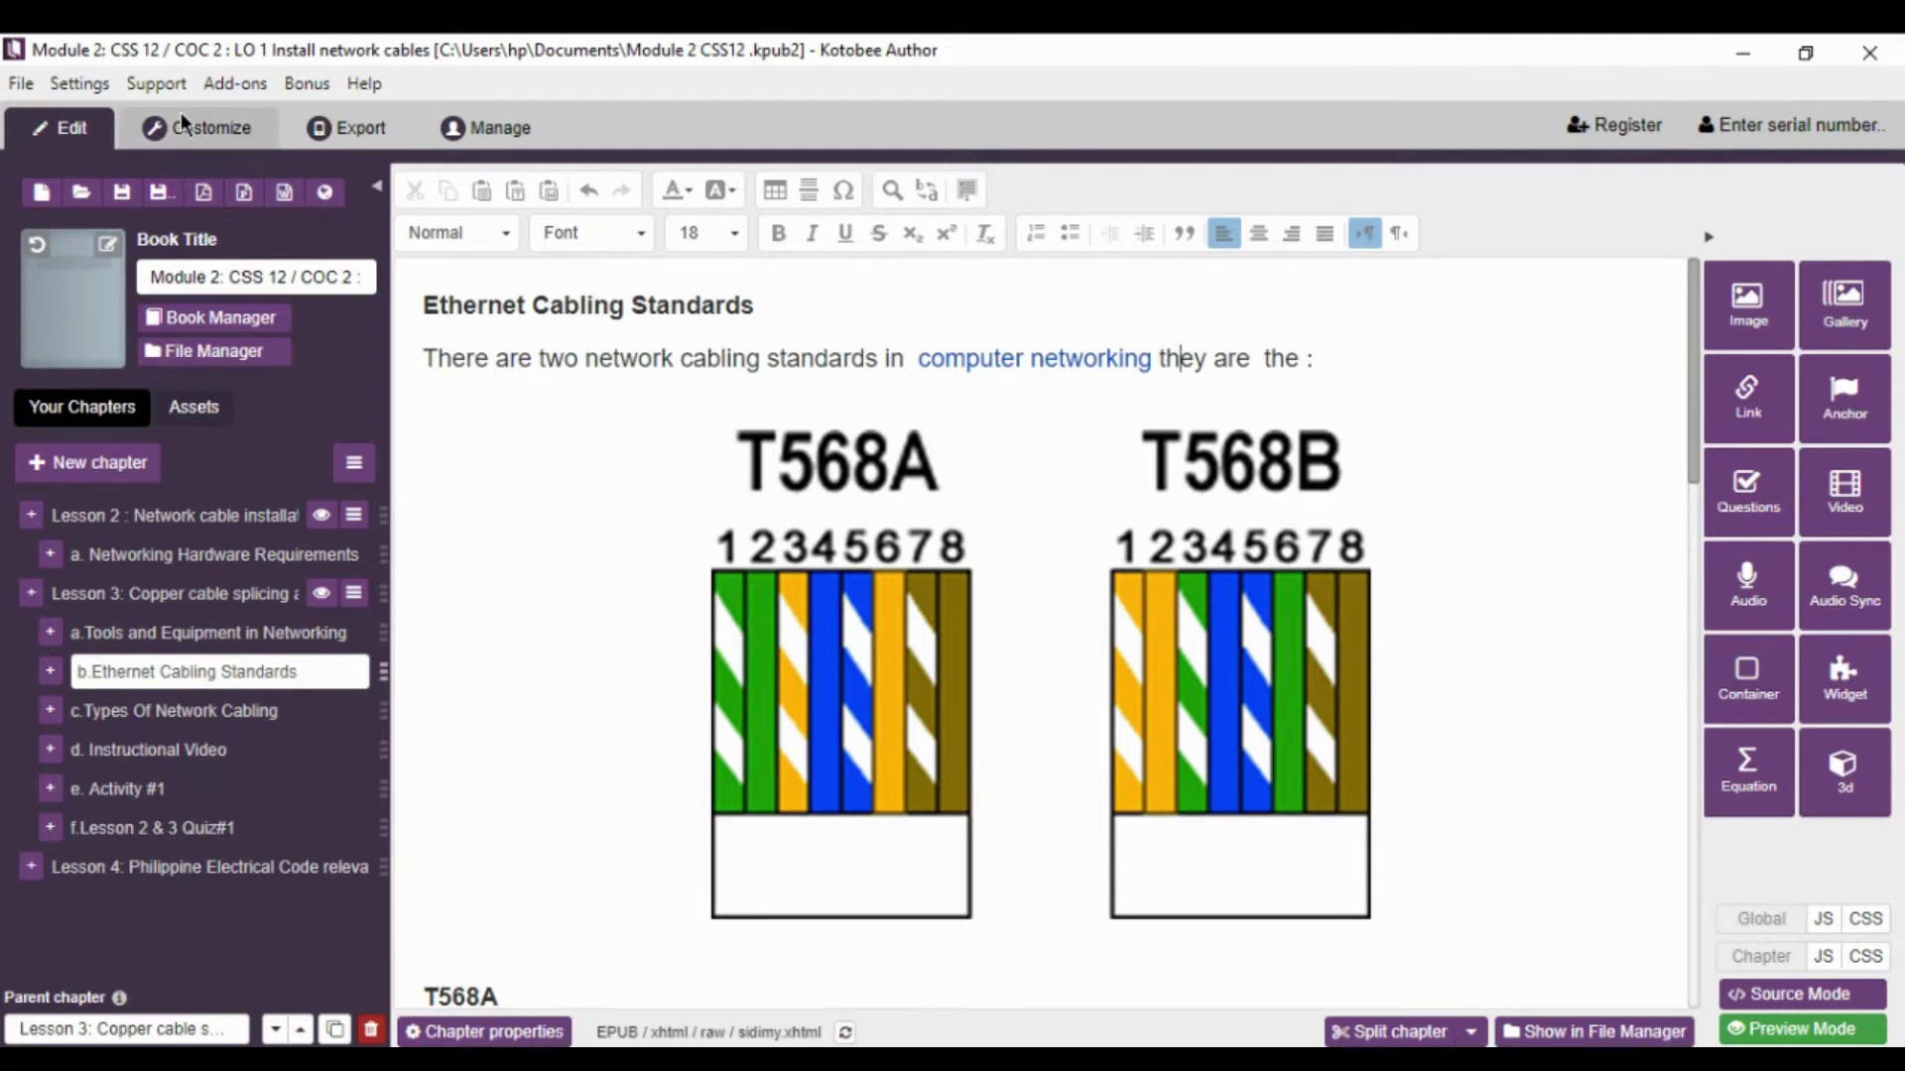
- Preview the chapter, test the "computer networking" popup link twice, and leave the preview
left_click(1791, 1031)
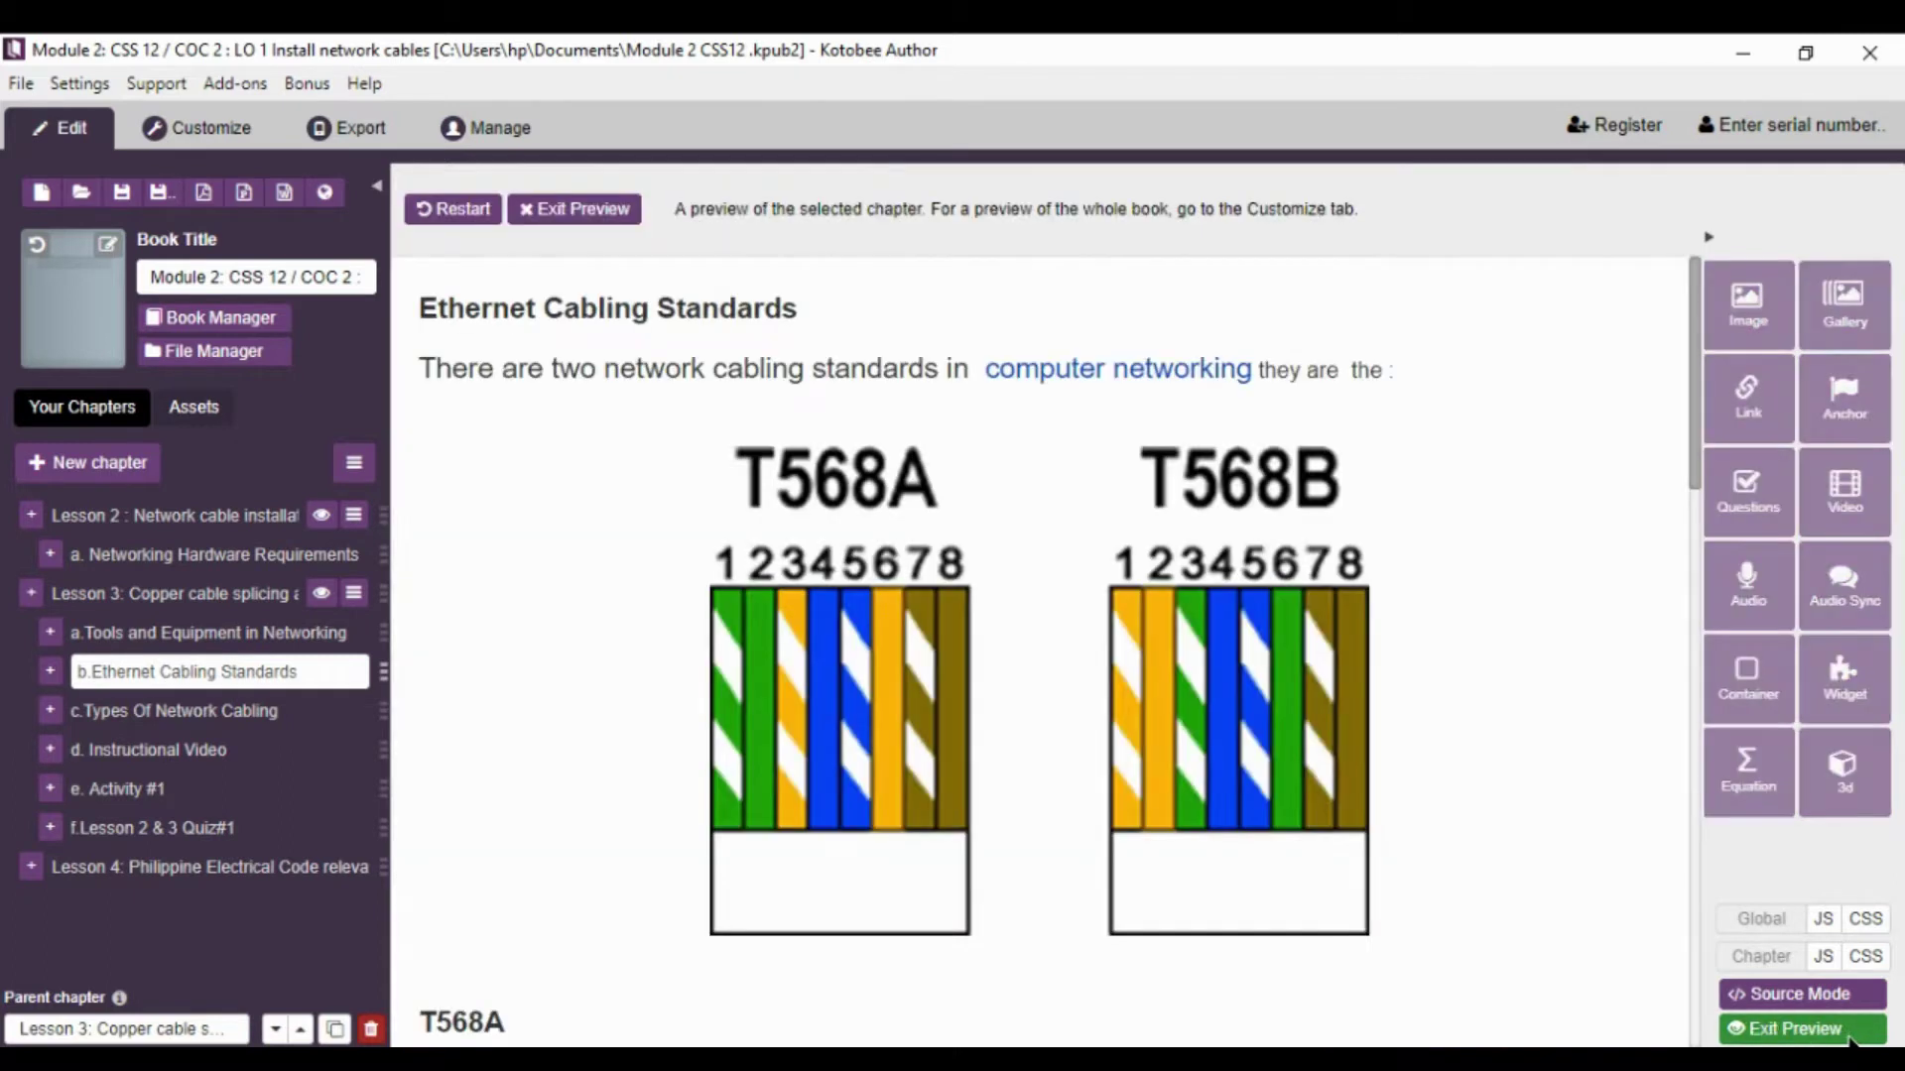
left_click(1141, 377)
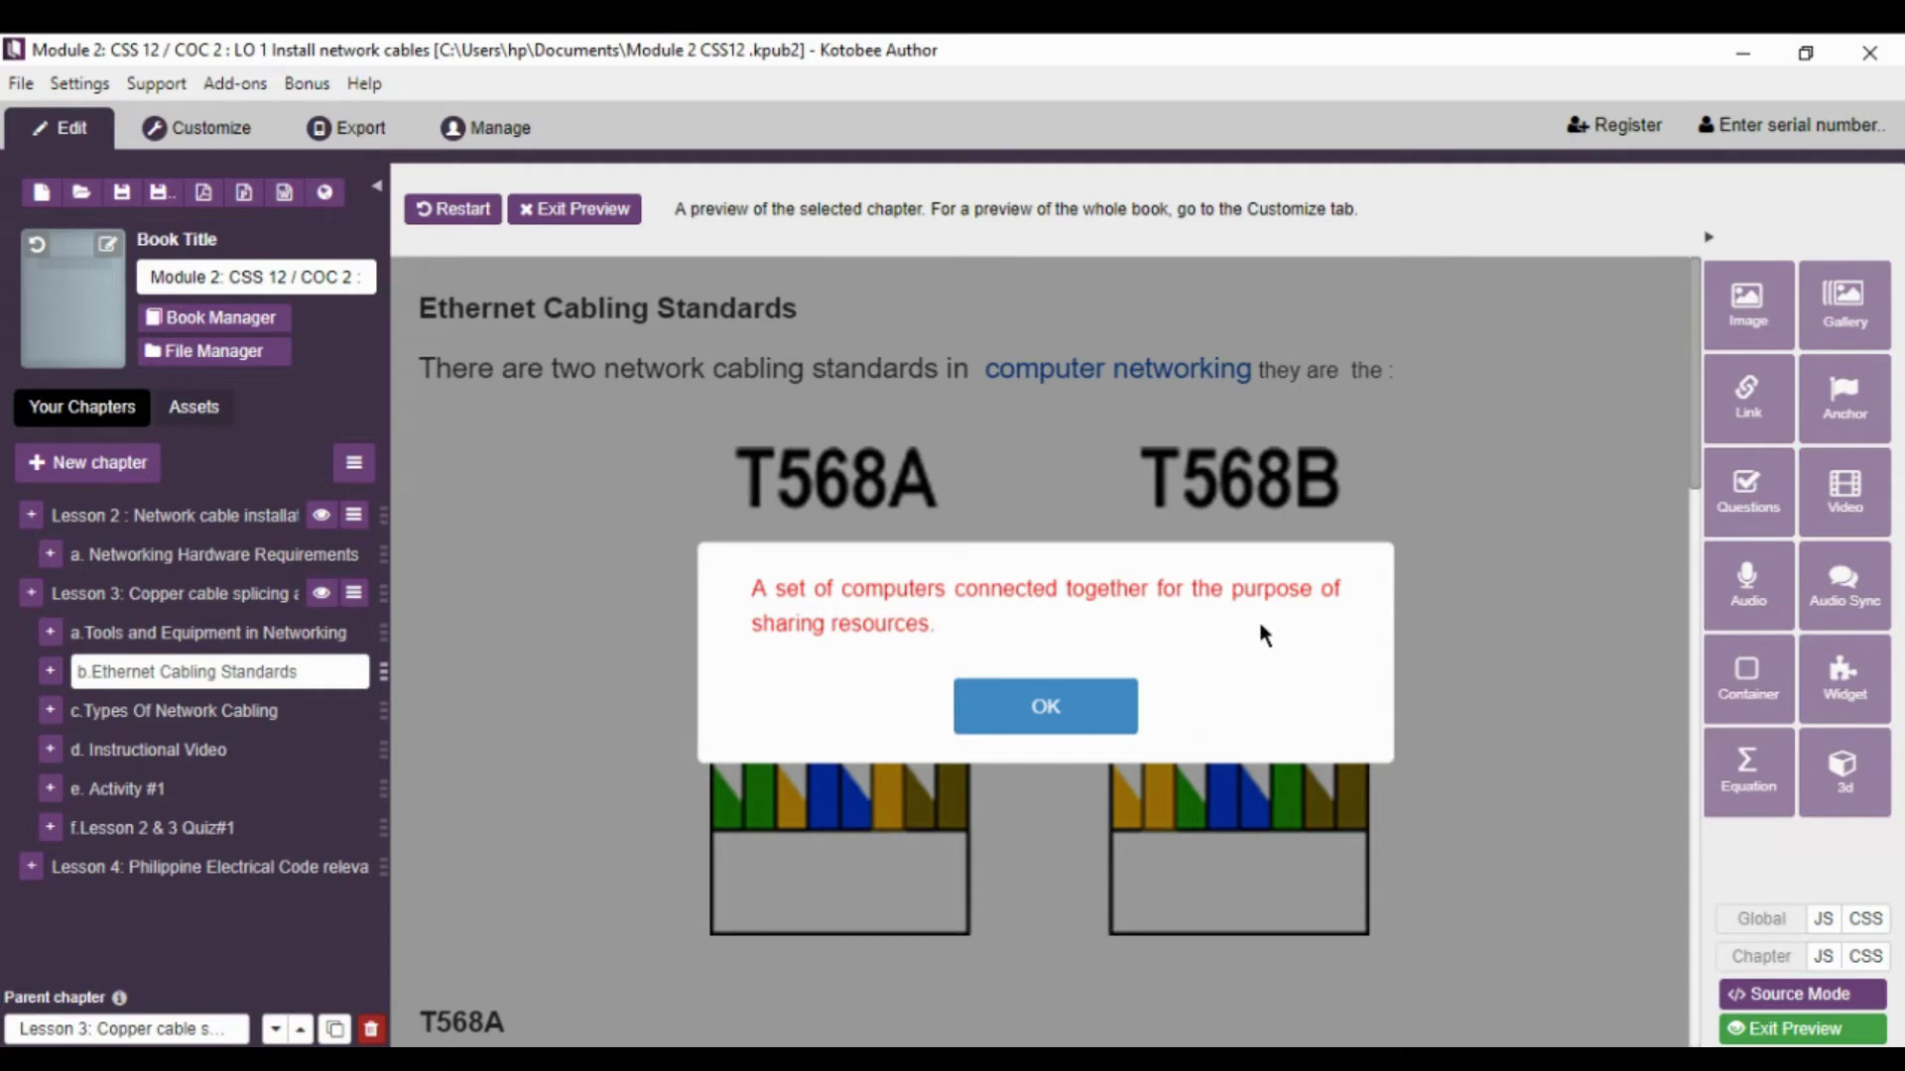
left_click(1038, 716)
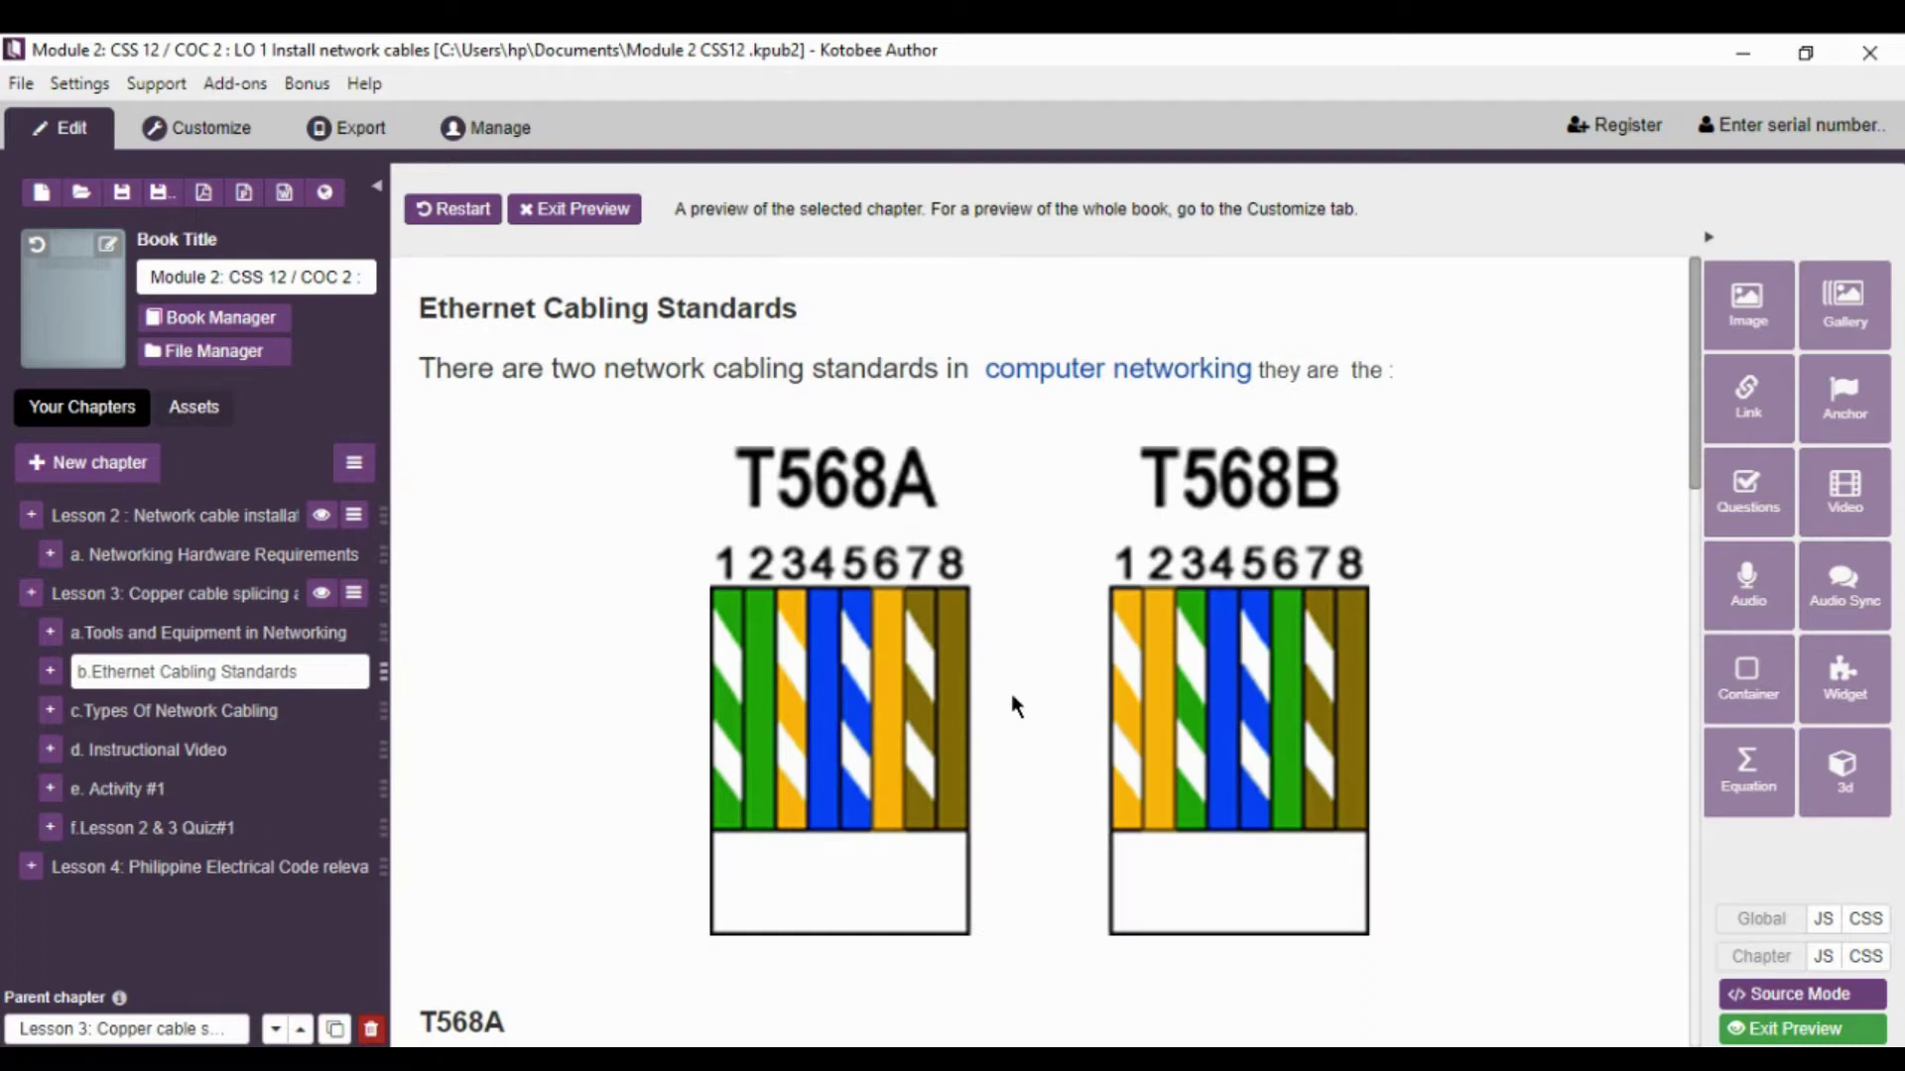
left_click(1200, 377)
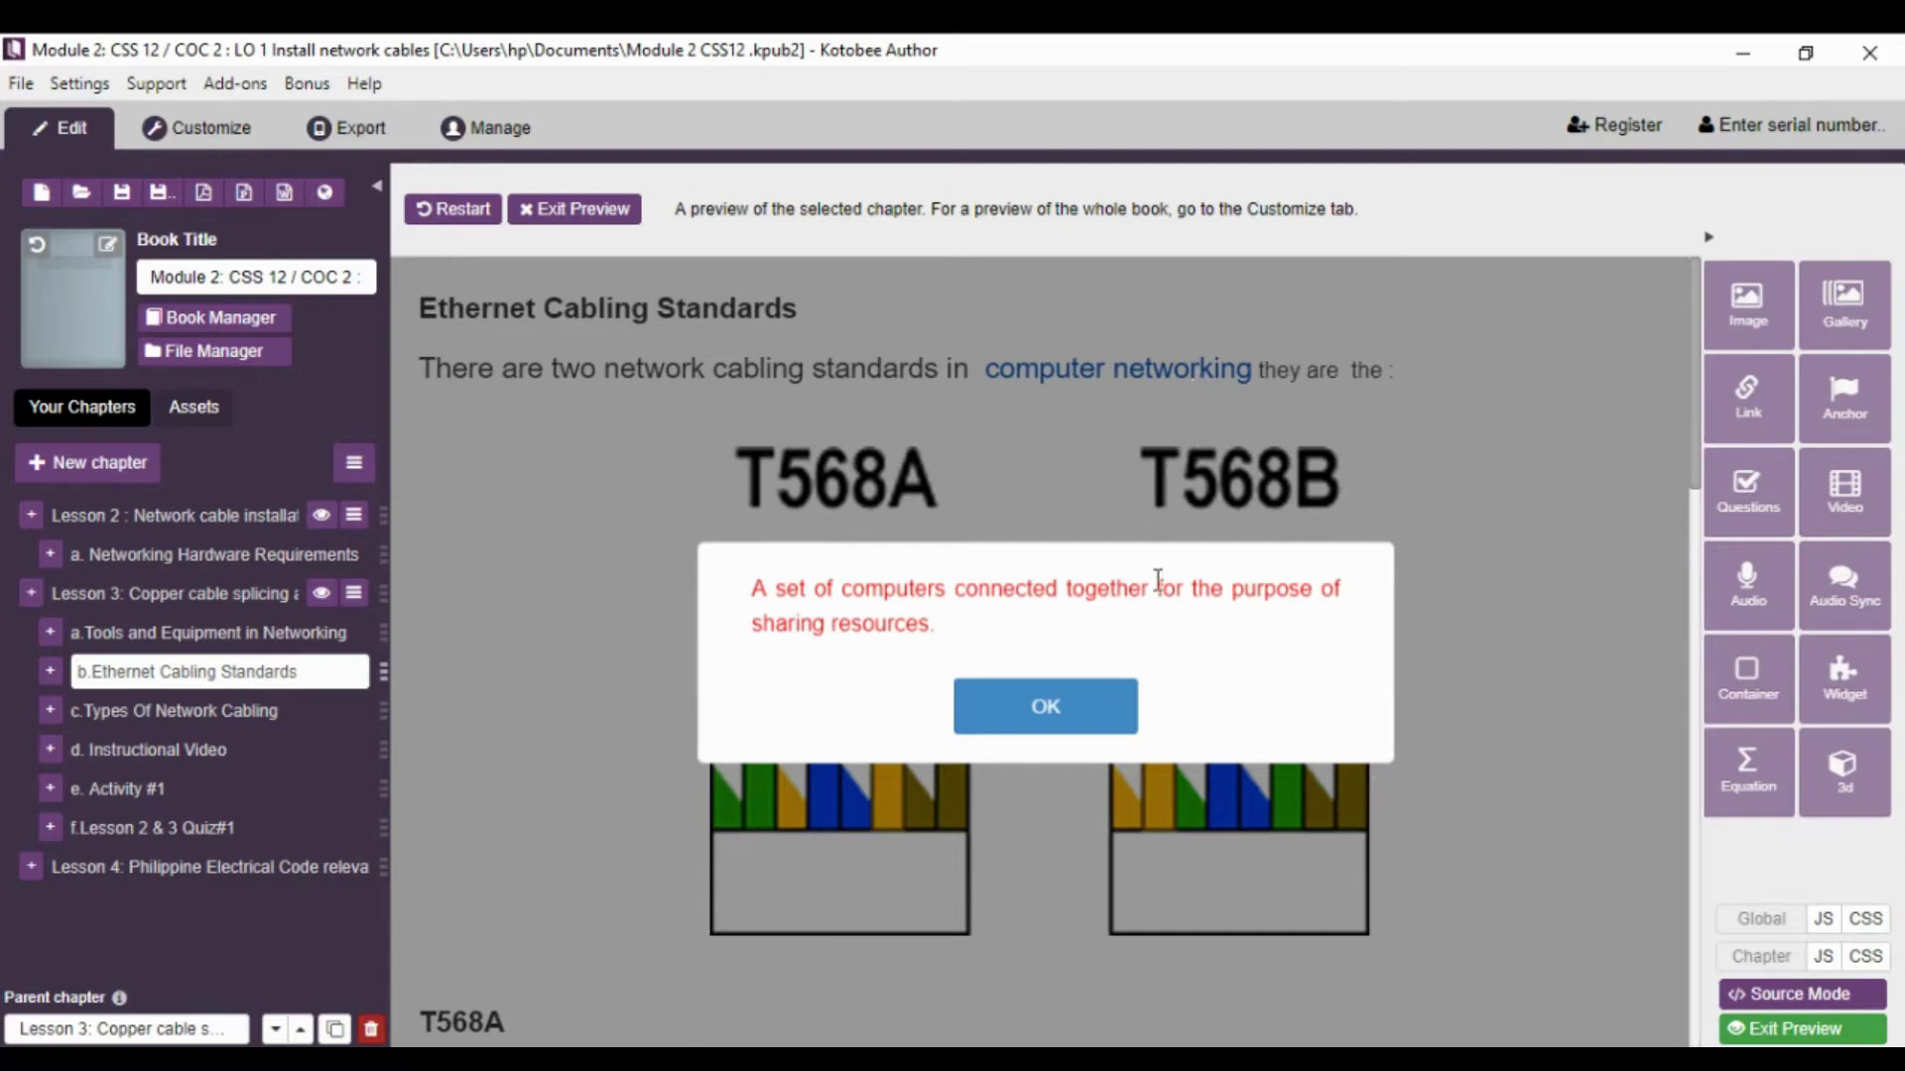
left_click(1004, 699)
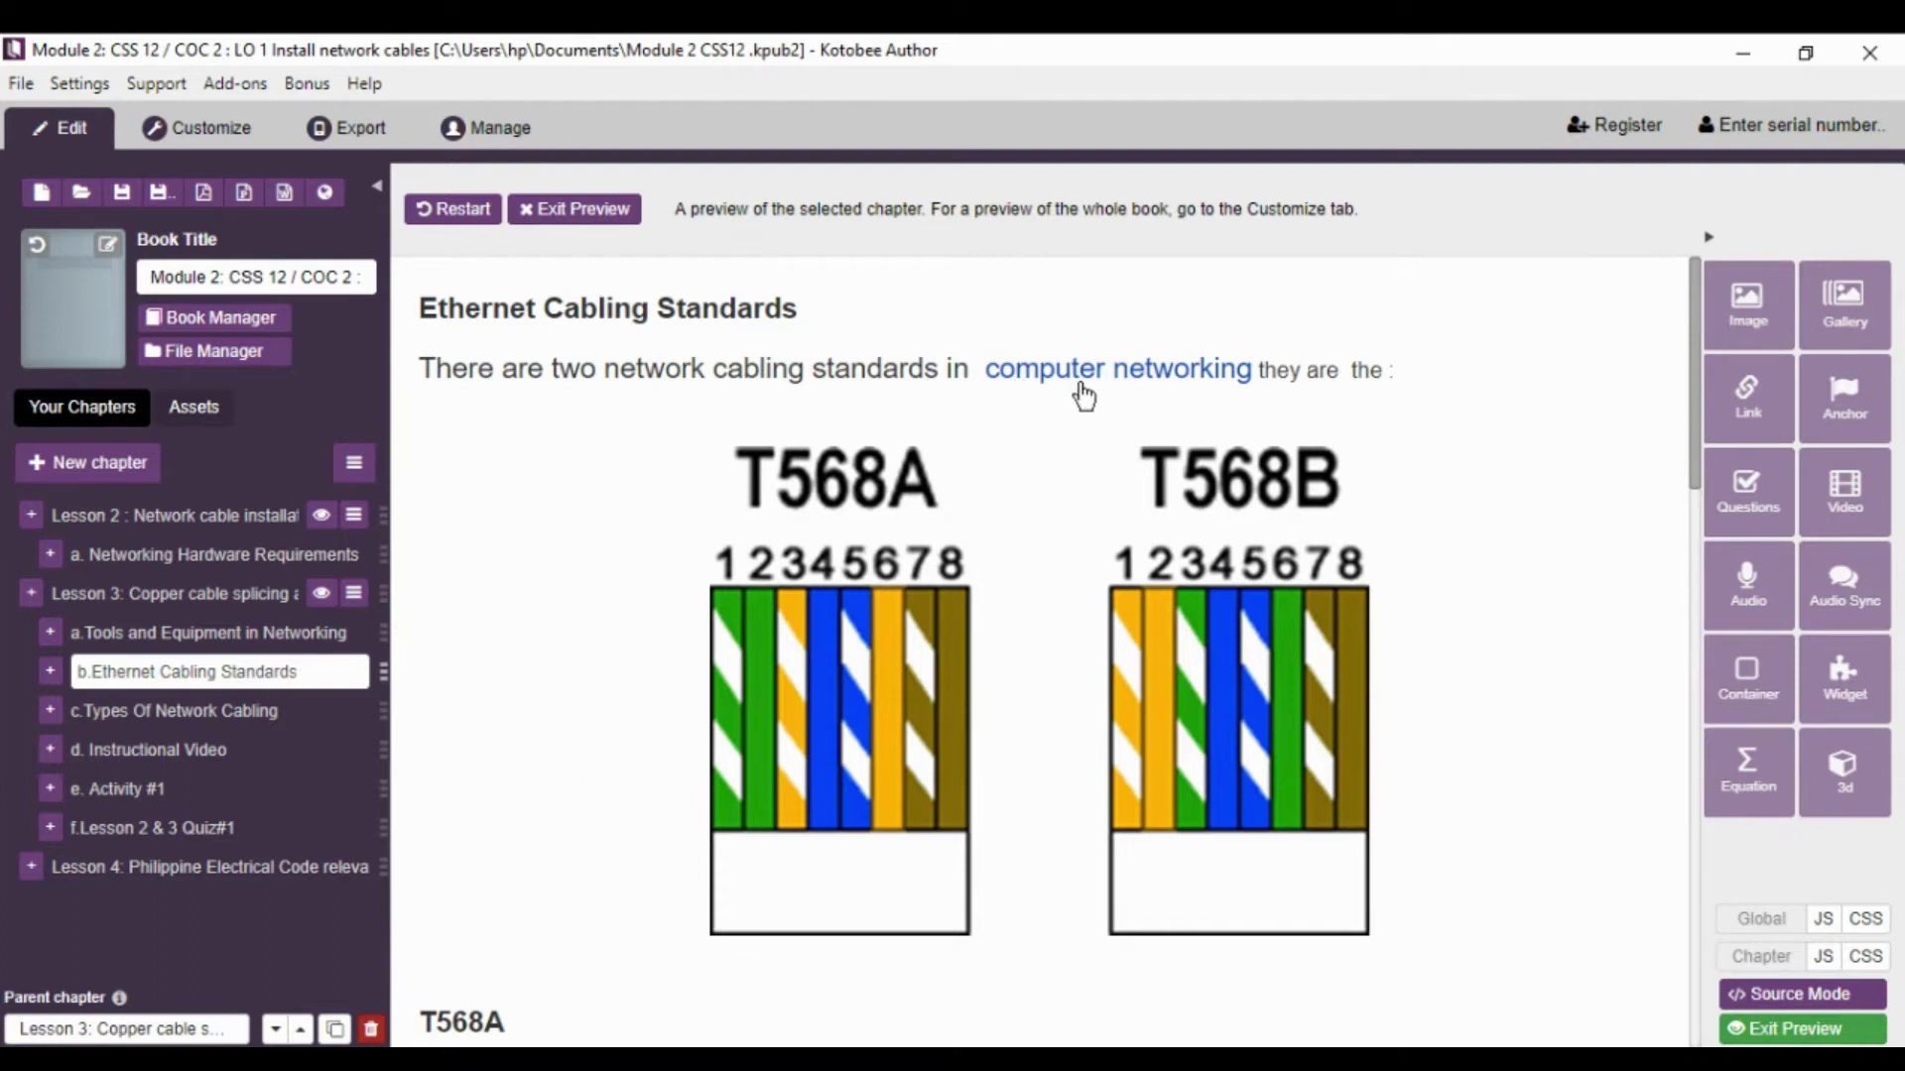
left_click(1832, 1030)
left_click(1351, 609)
scroll(1364, 623, "down", 2)
scroll(1366, 628, "down", 8)
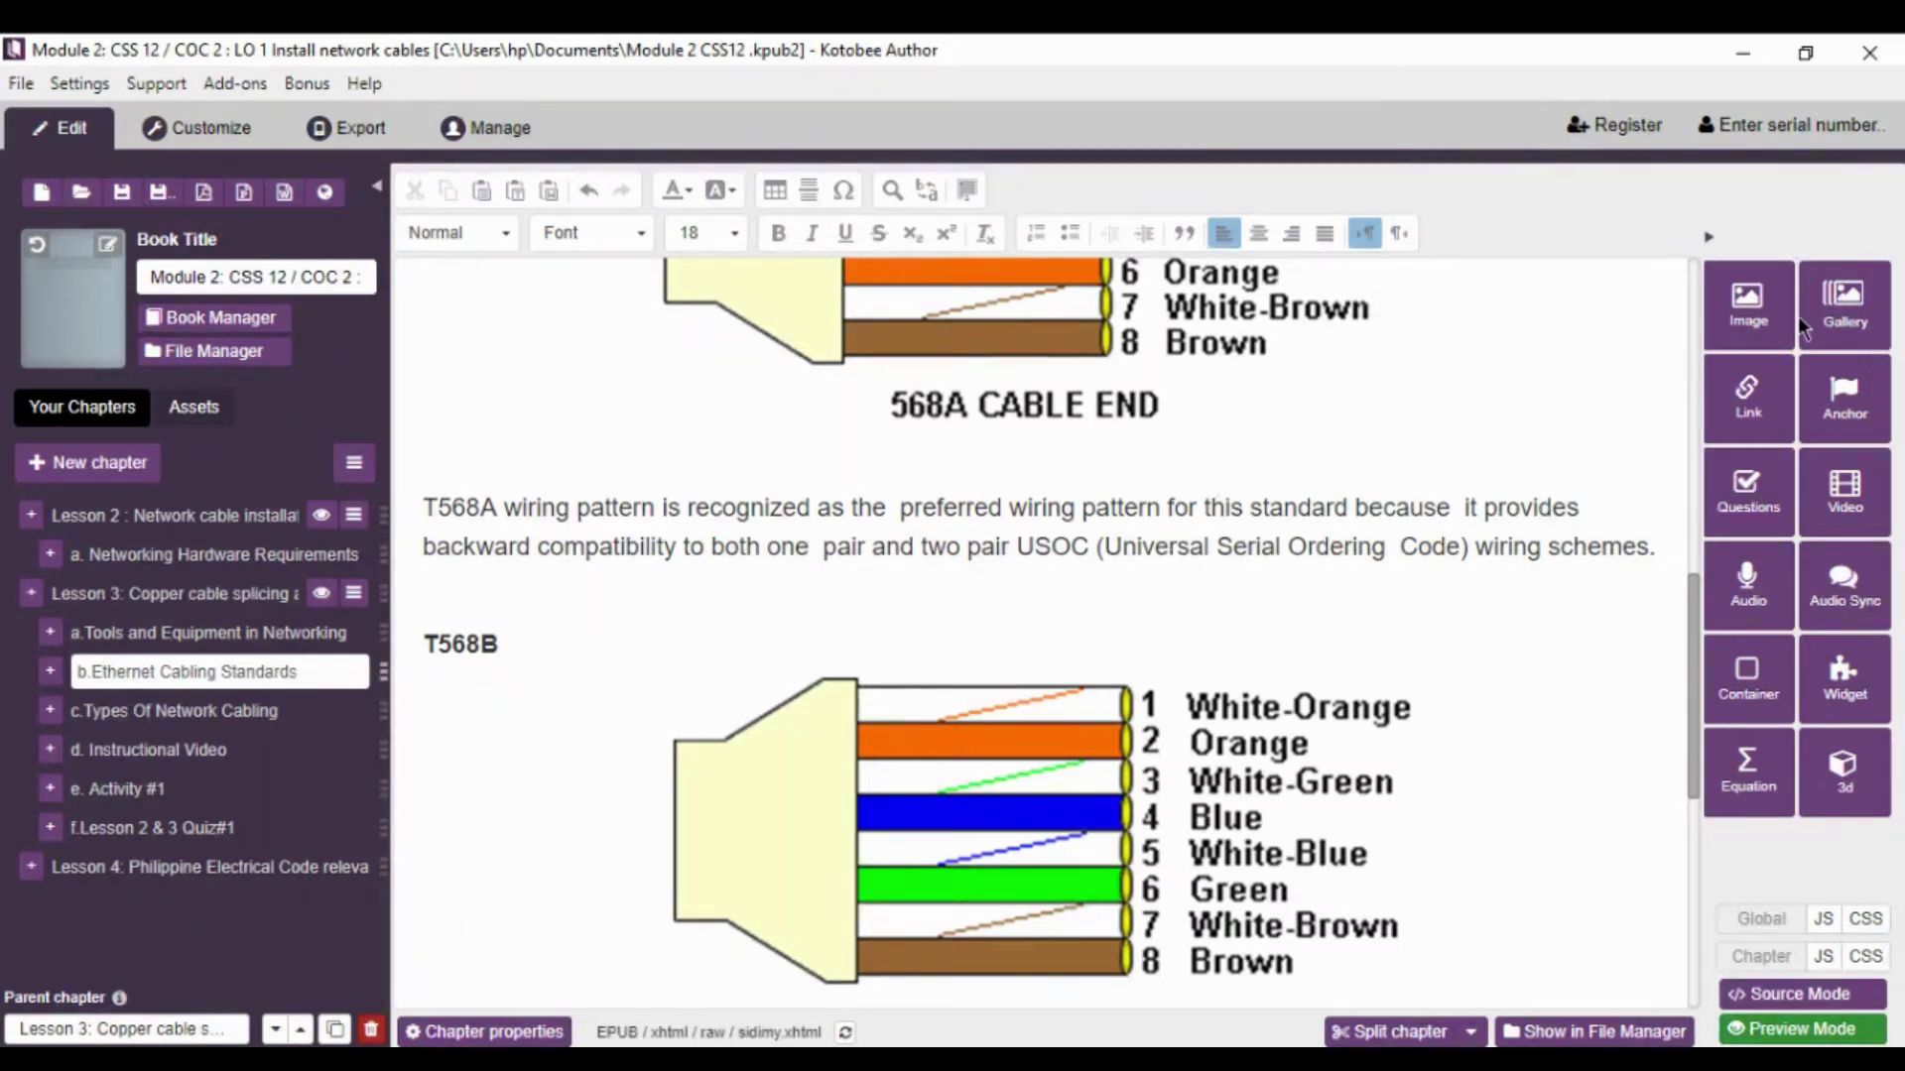
left_click(1748, 397)
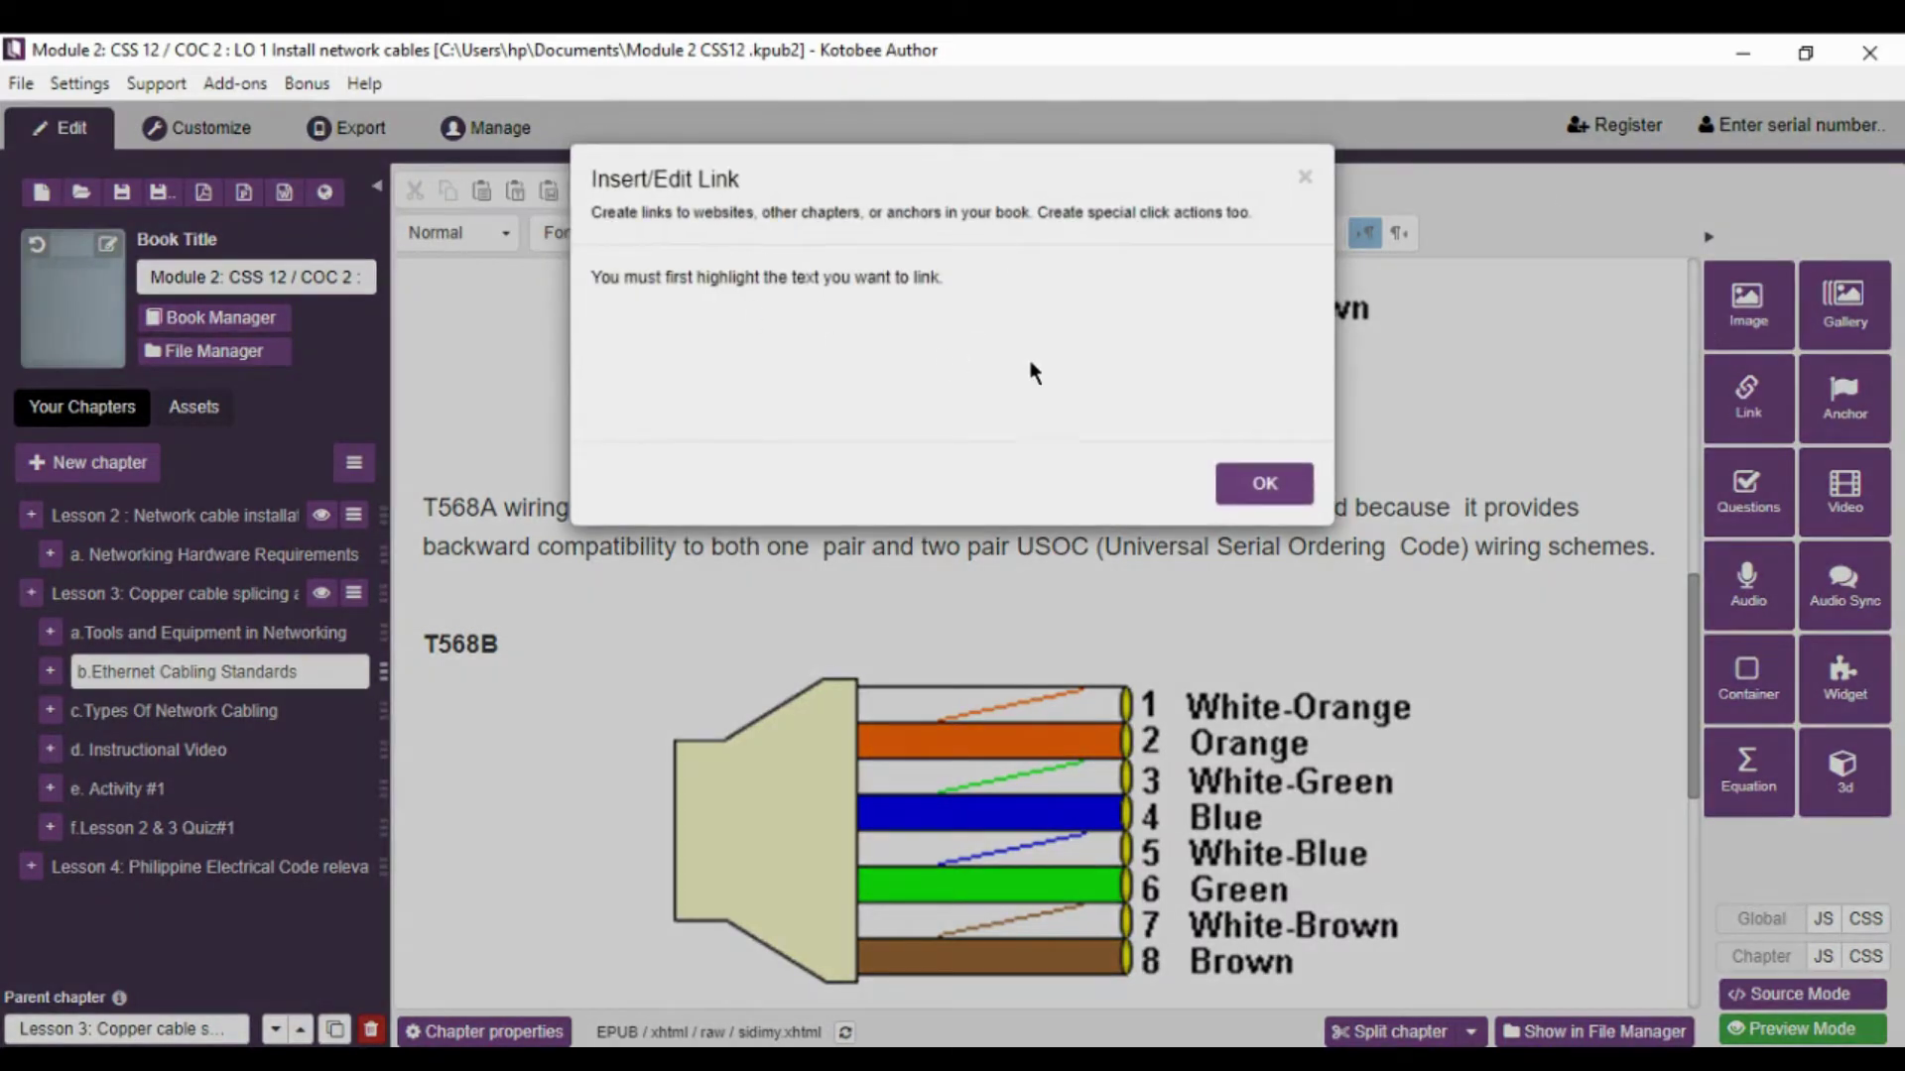
left_click(1241, 480)
- Start a popup message link of type Image on "ATA&T 258A" in the paragraph below the 568B cable end diagram
scroll(1581, 560, "down", 5)
scroll(1579, 649, "up", 4)
scroll(1578, 655, "down", 5)
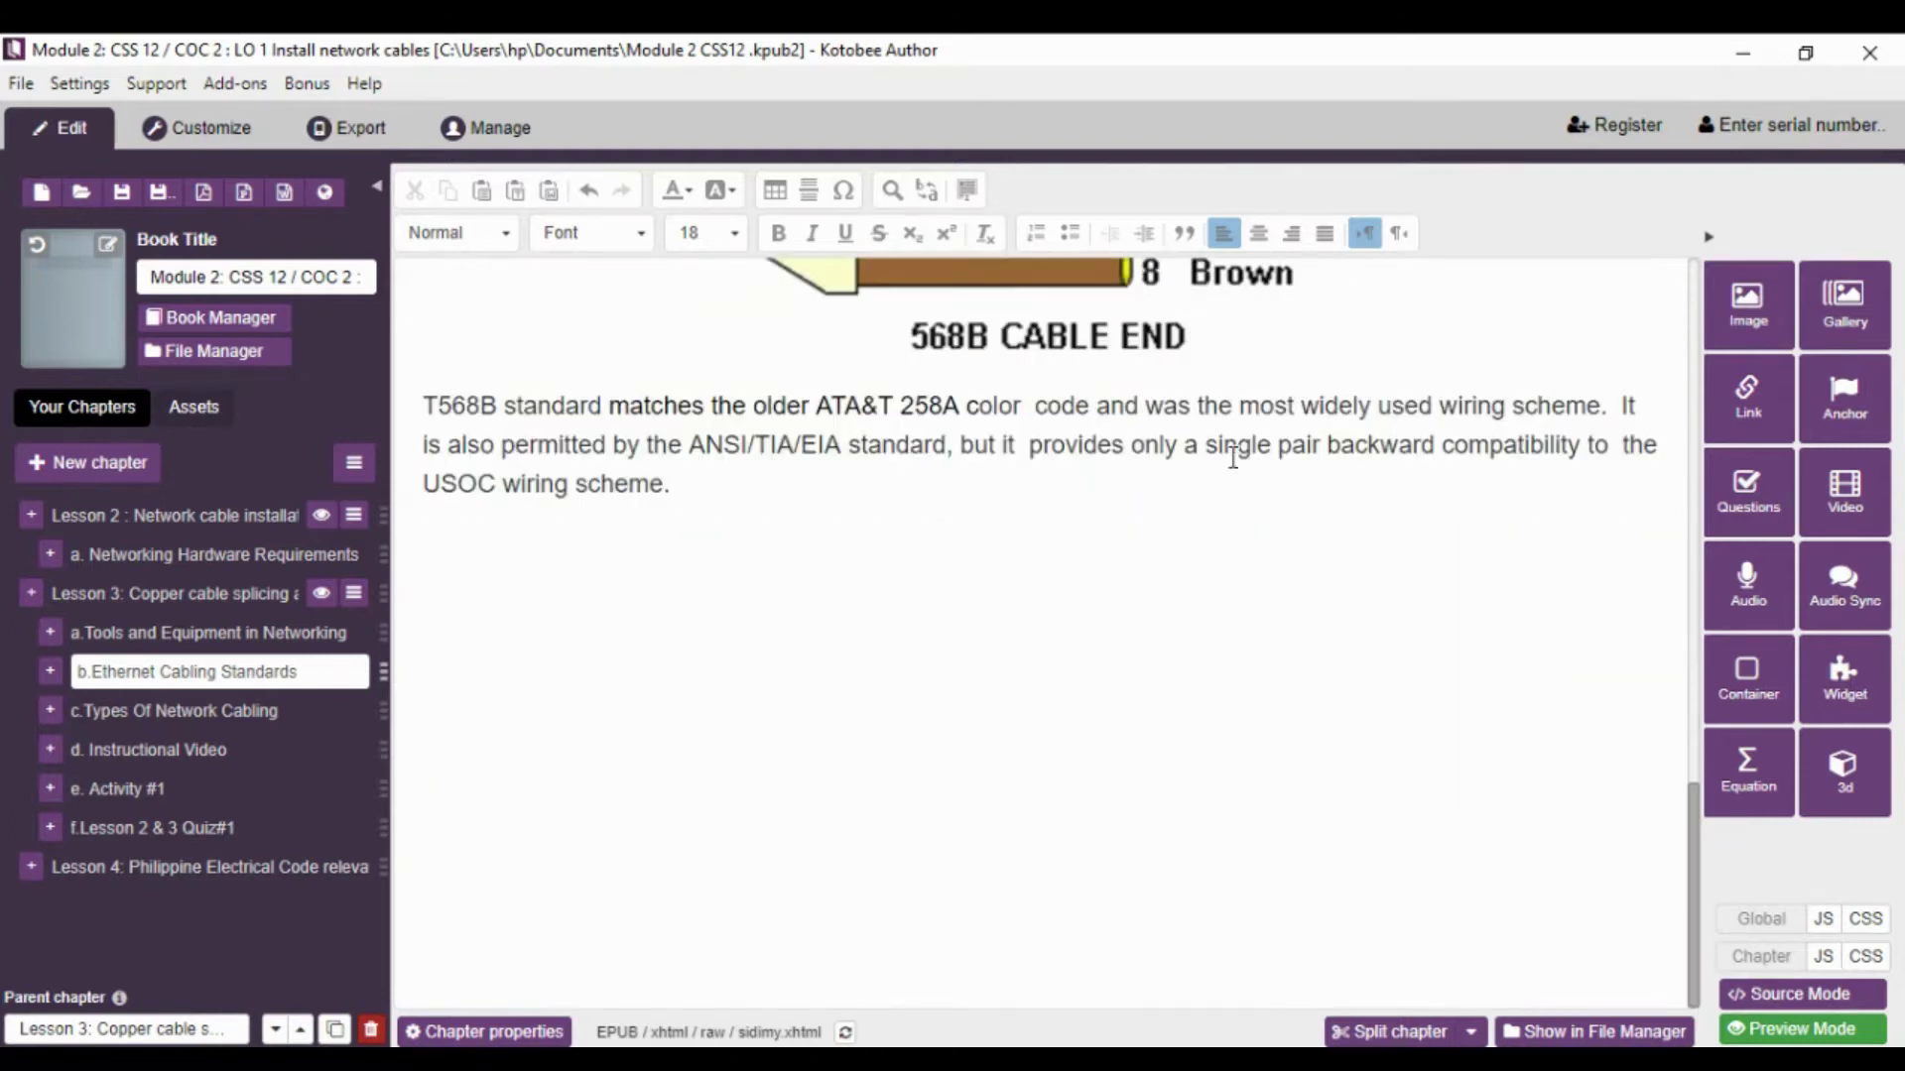
left_click_drag(959, 407, 823, 402)
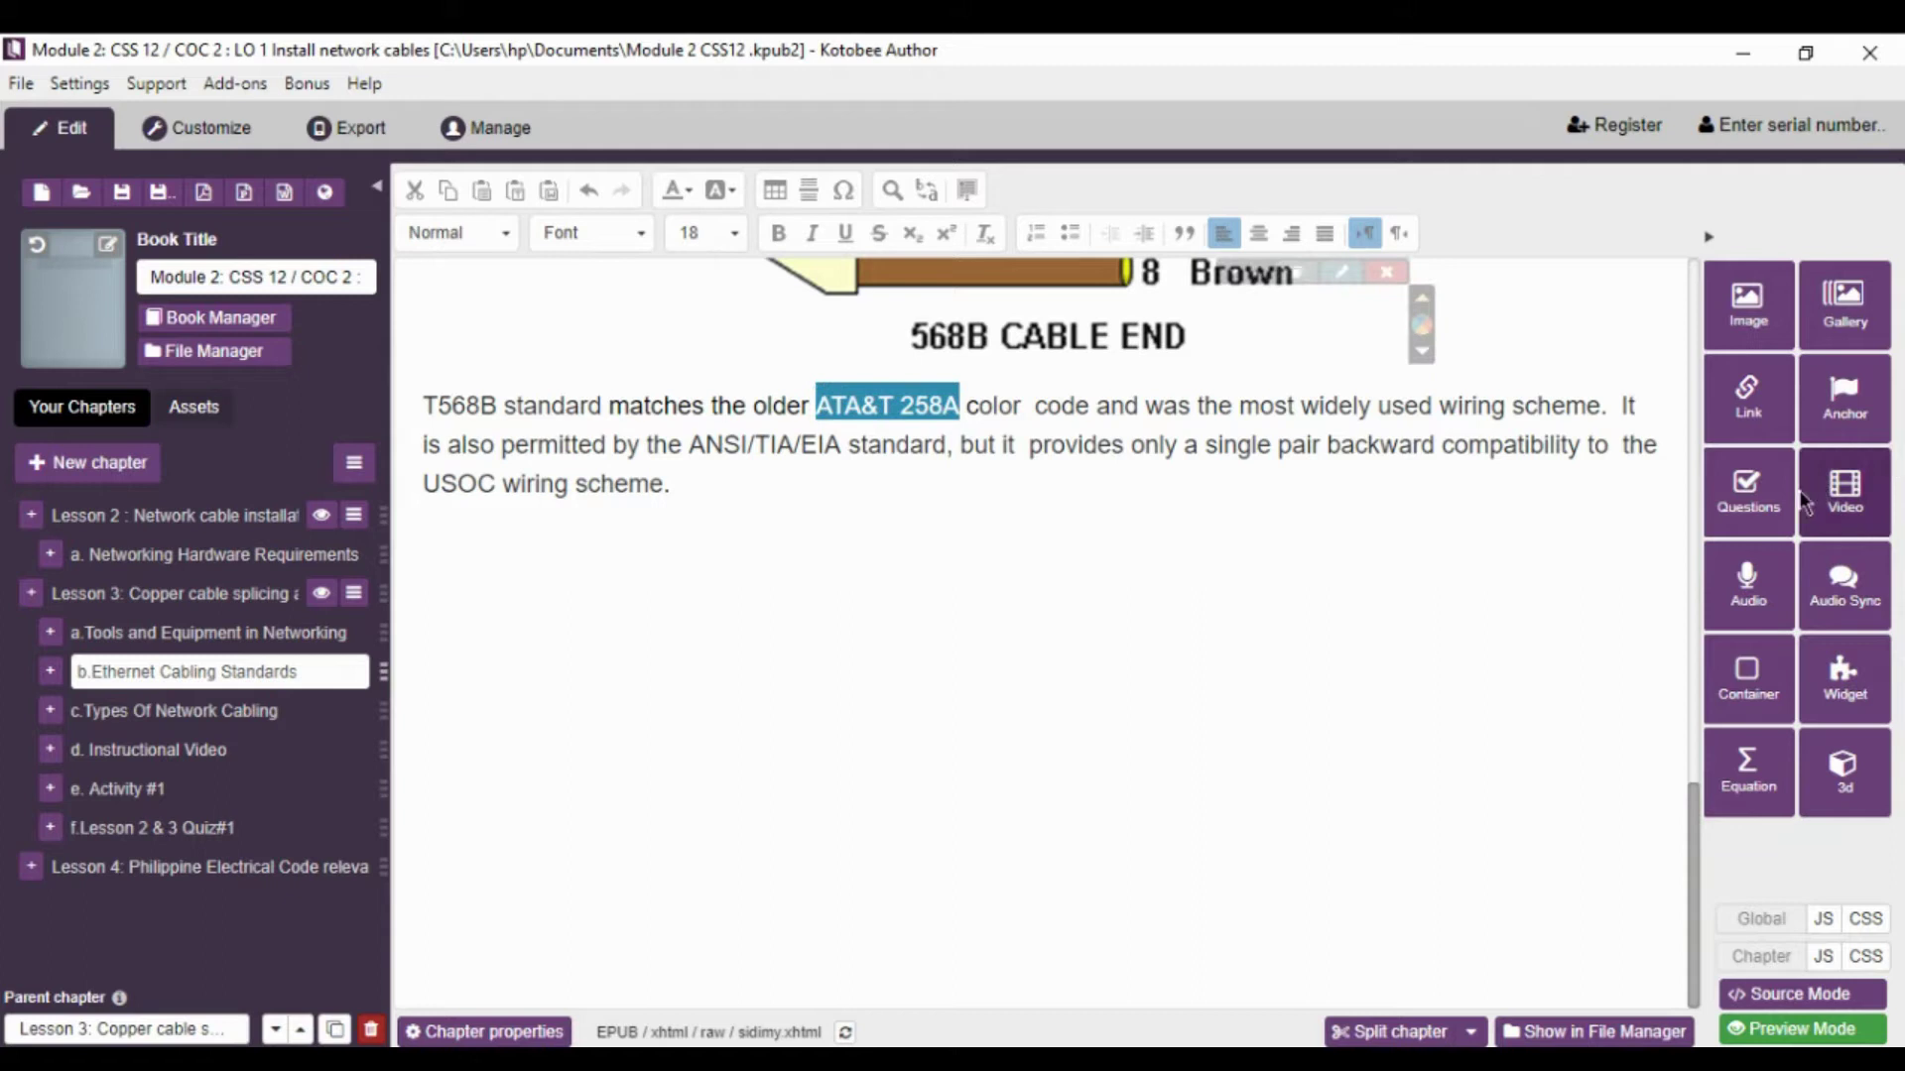
left_click(1748, 401)
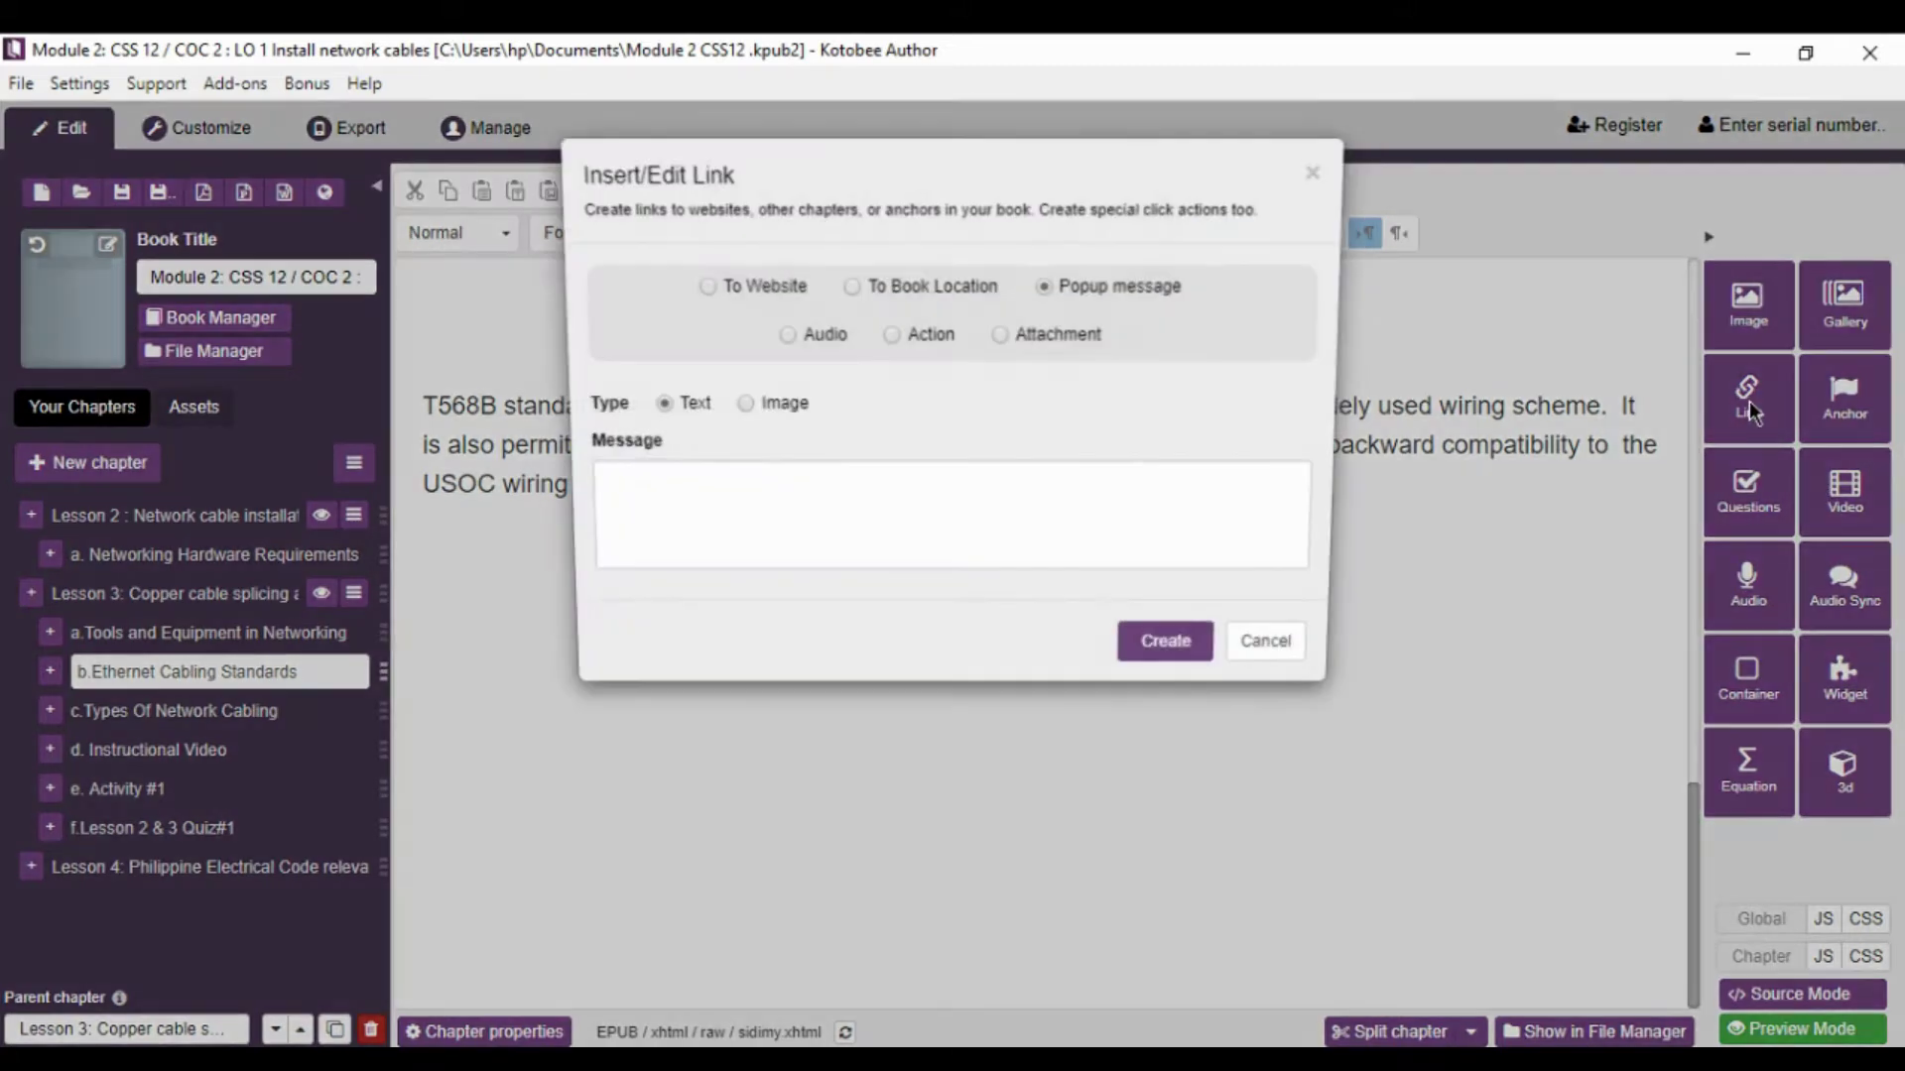
left_click(789, 407)
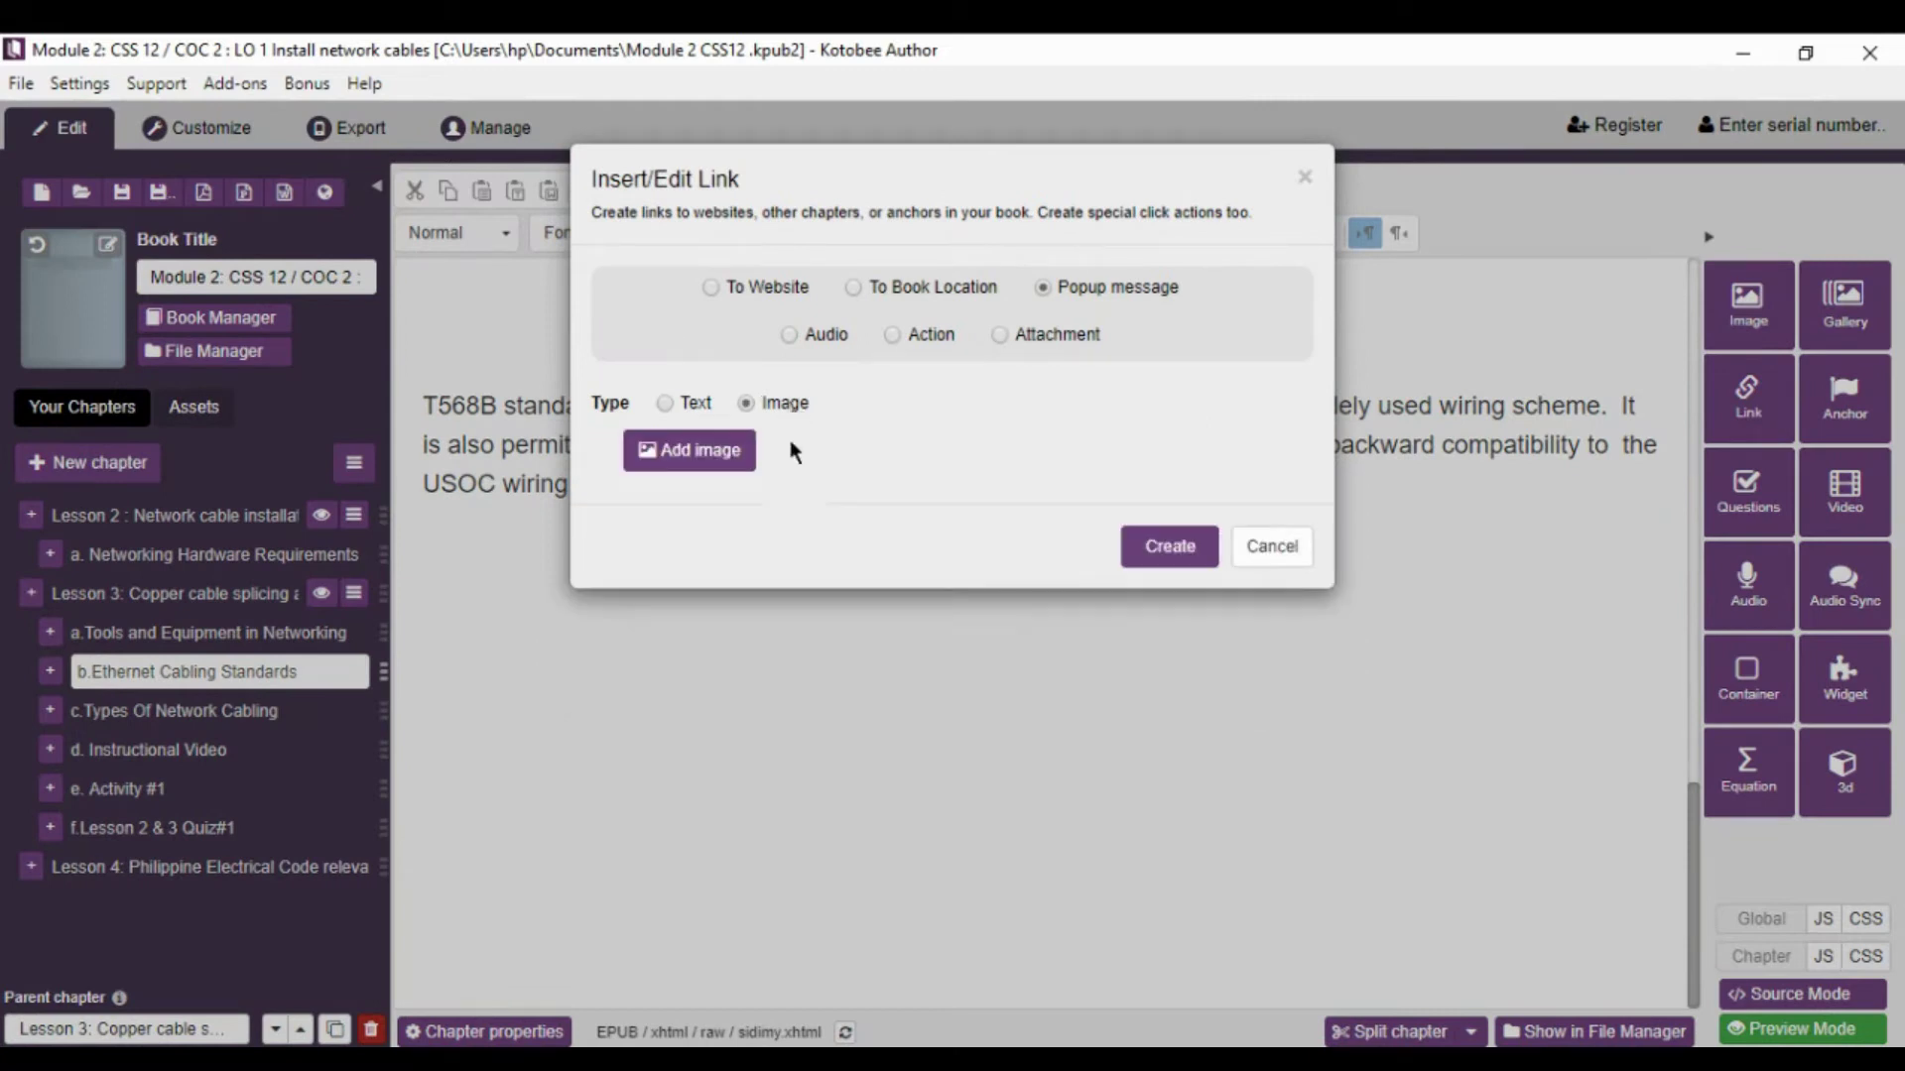
- Add old.JPG from the kotobee folder as the popup image and create the link
left_click(702, 455)
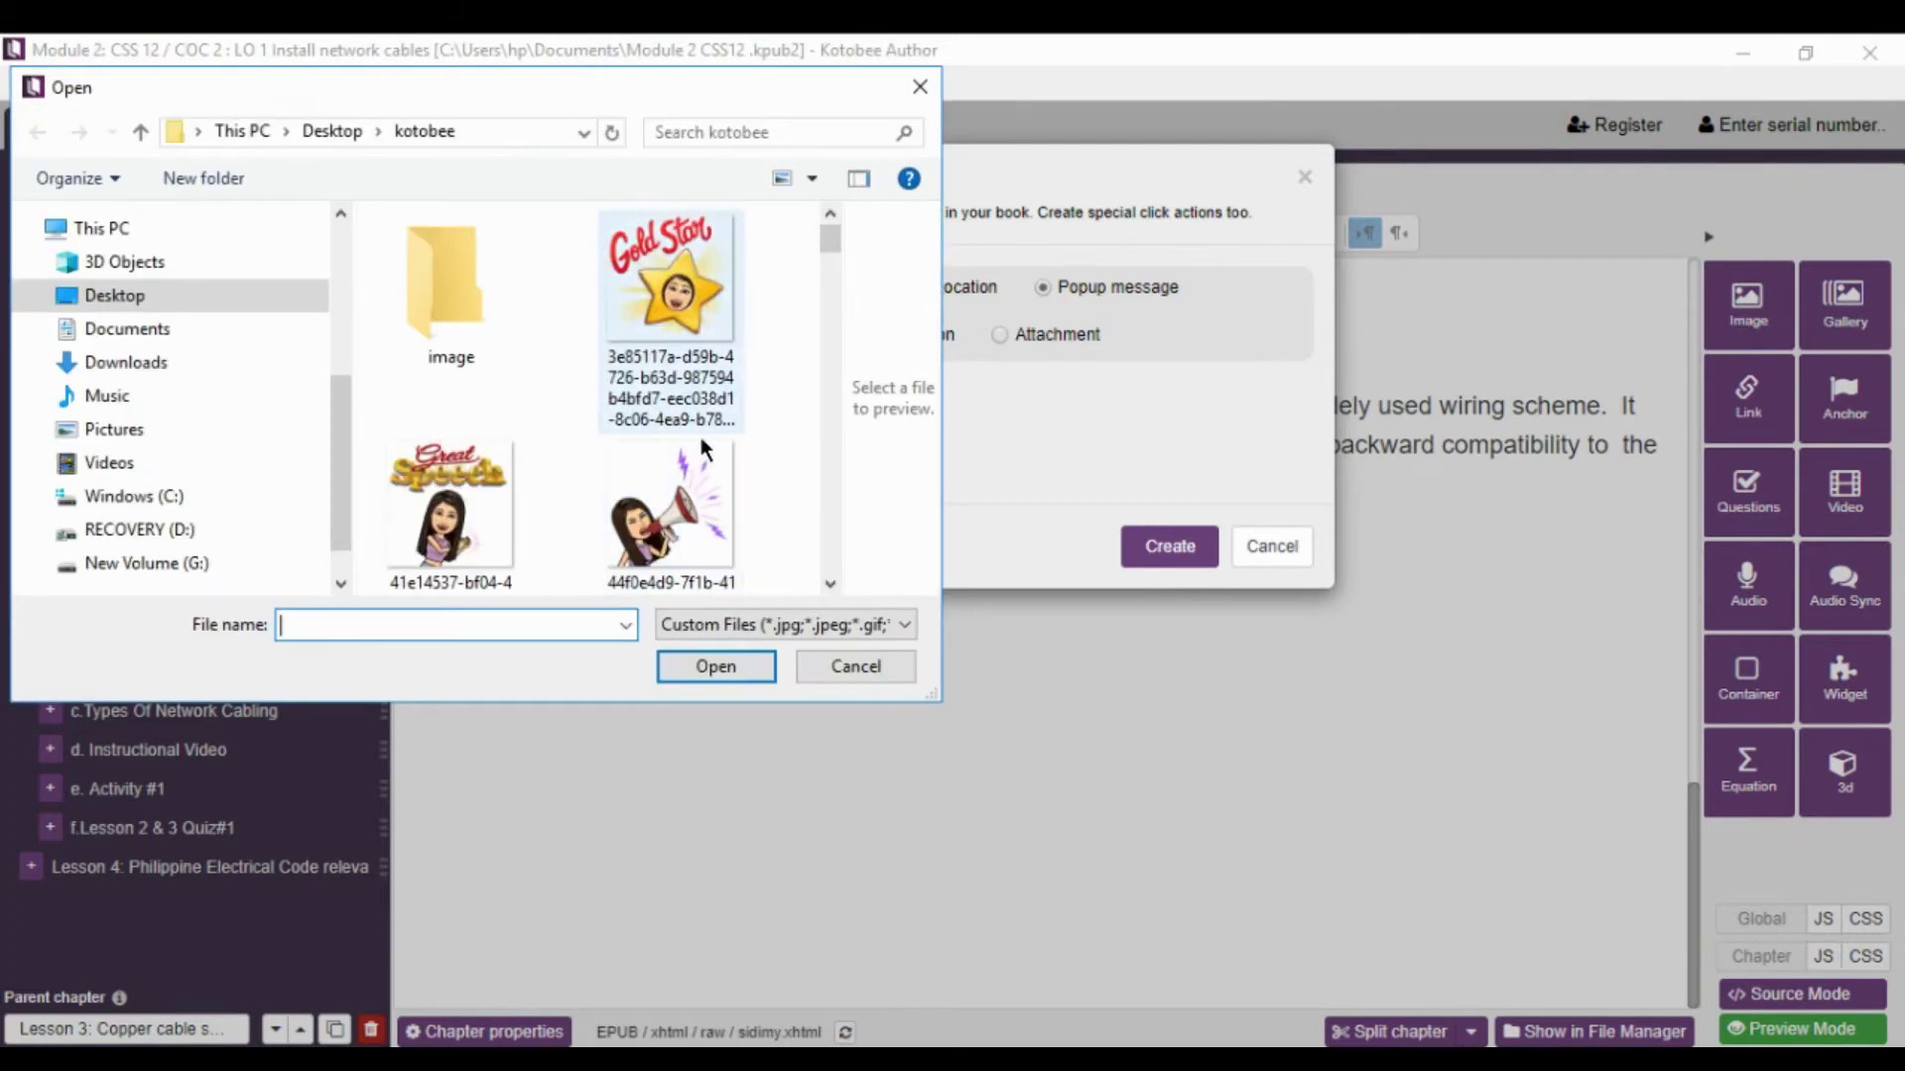
left_click_drag(835, 230, 824, 390)
left_click_drag(818, 430, 824, 486)
left_click(405, 352)
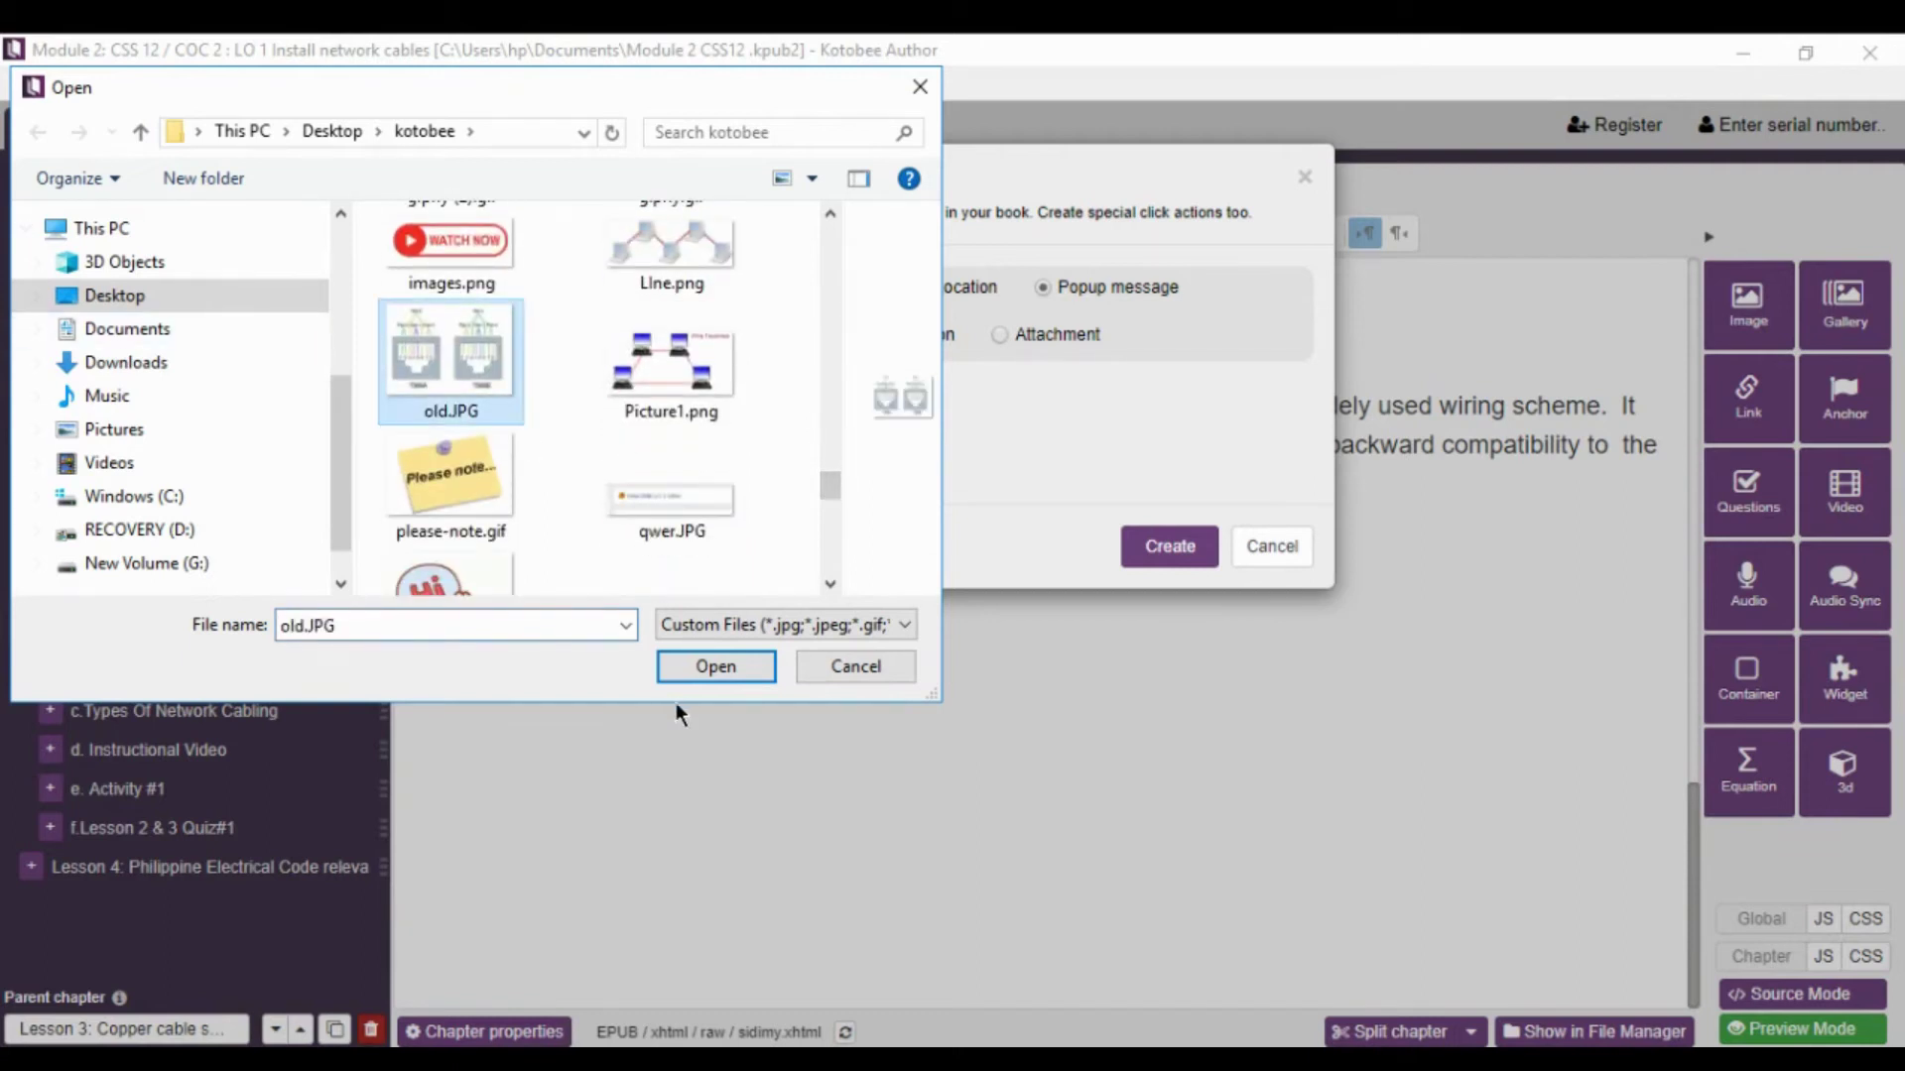
left_click(715, 667)
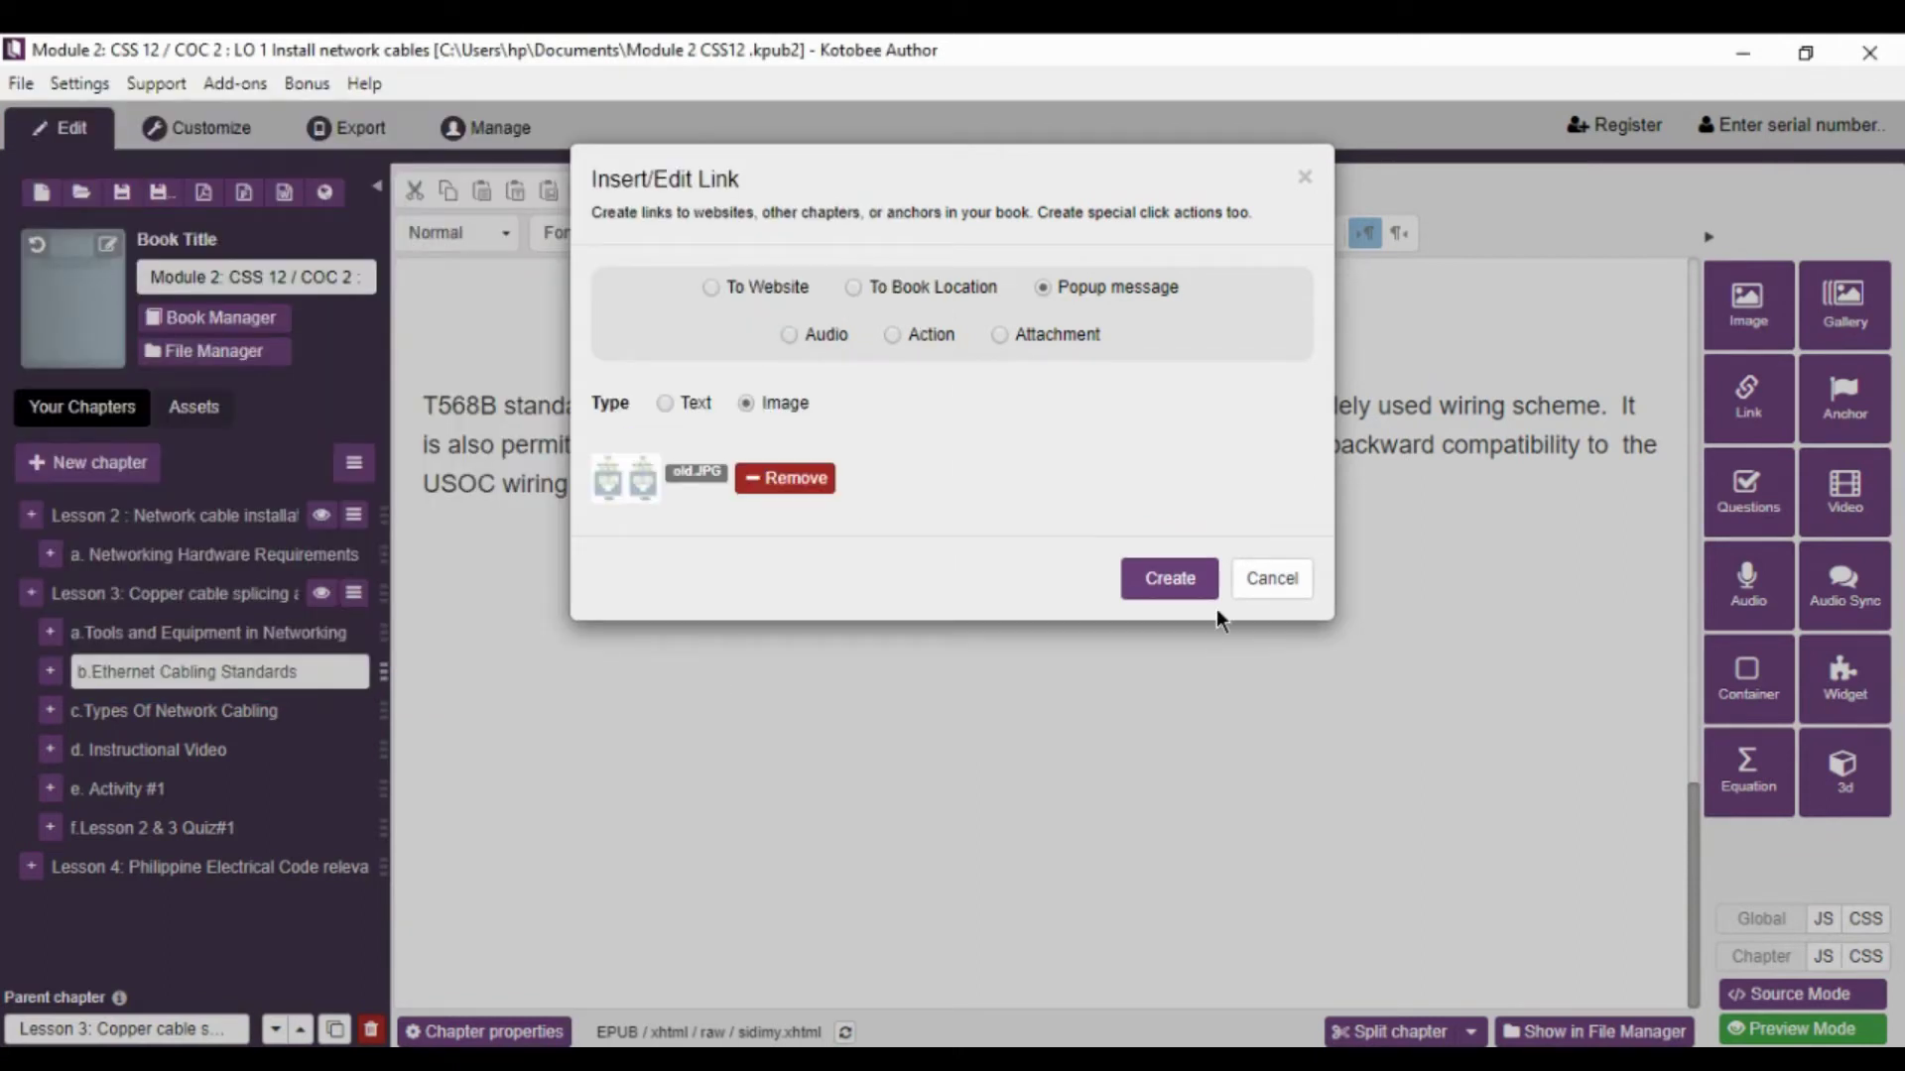
left_click(1180, 586)
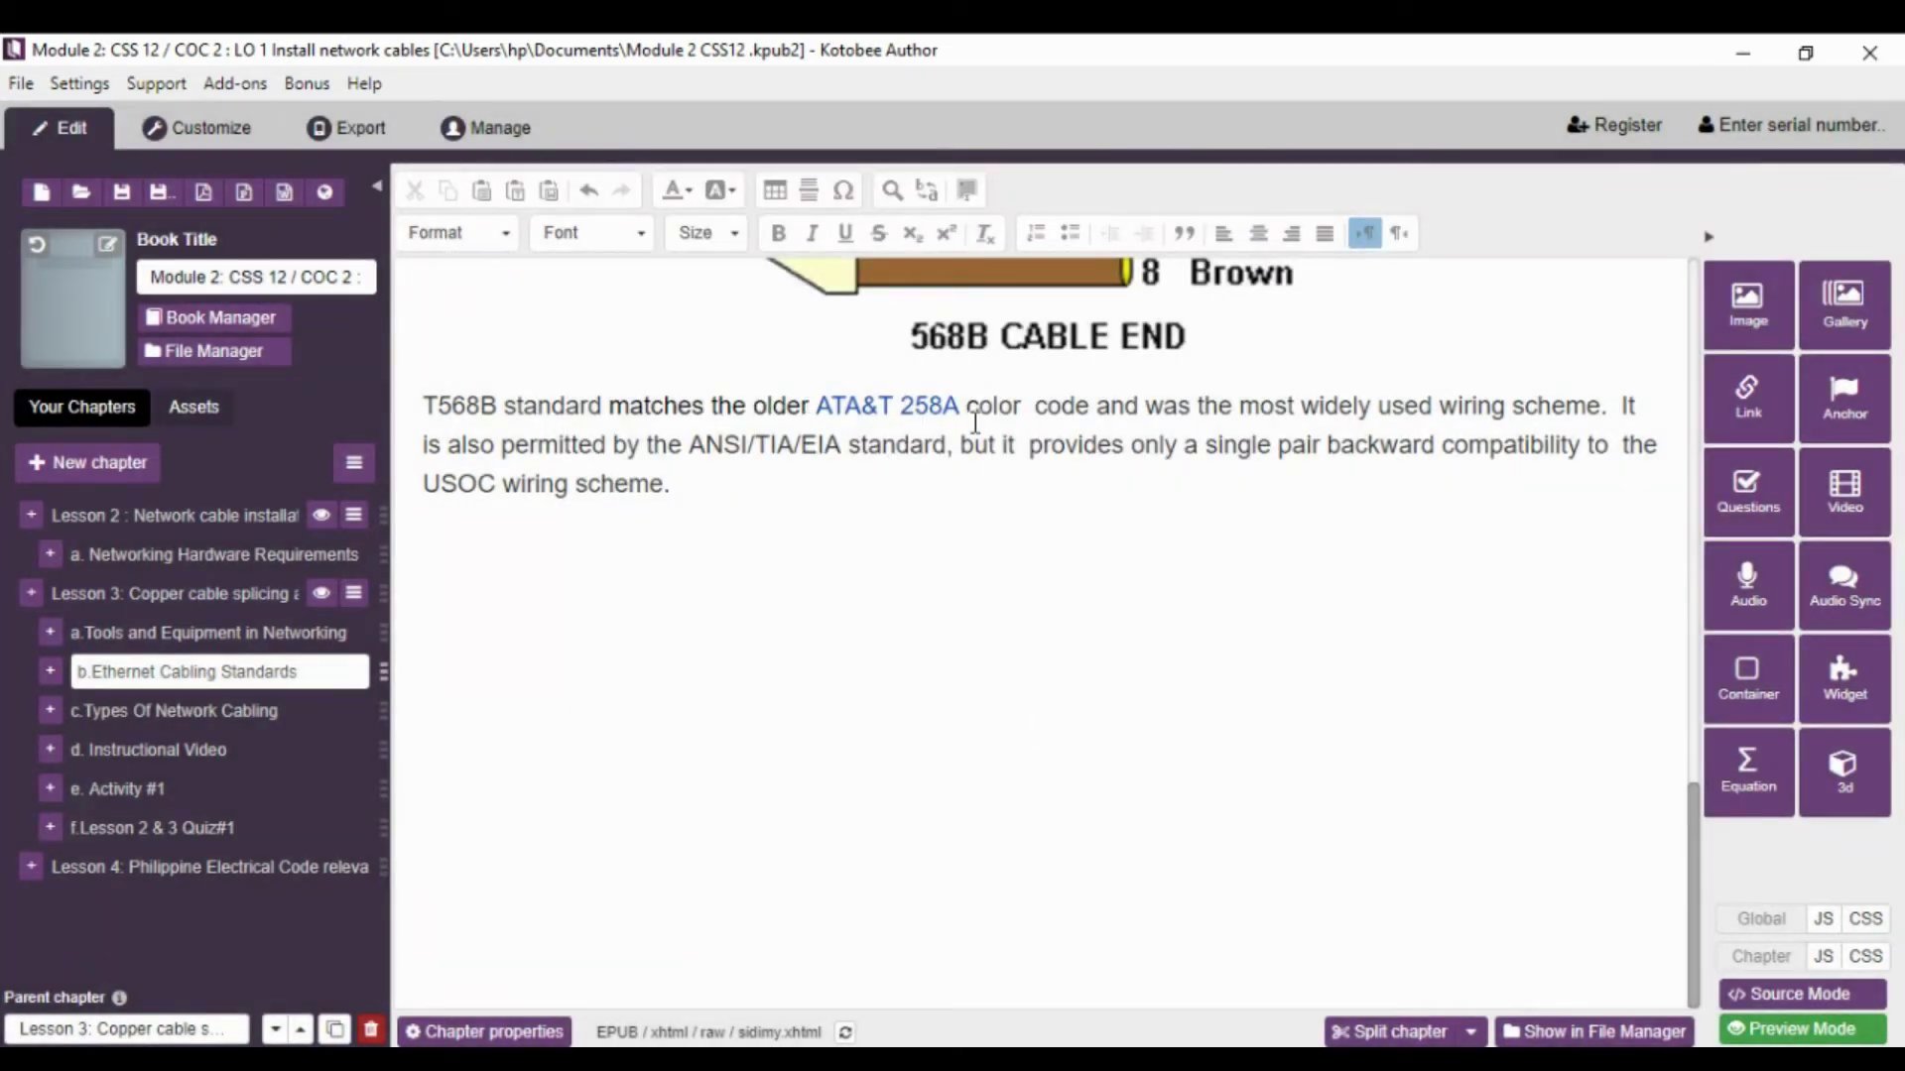
- Preview the chapter, test the "computer networking" and "ATA&T 258A" popup links, and leave the preview
left_click(1801, 1029)
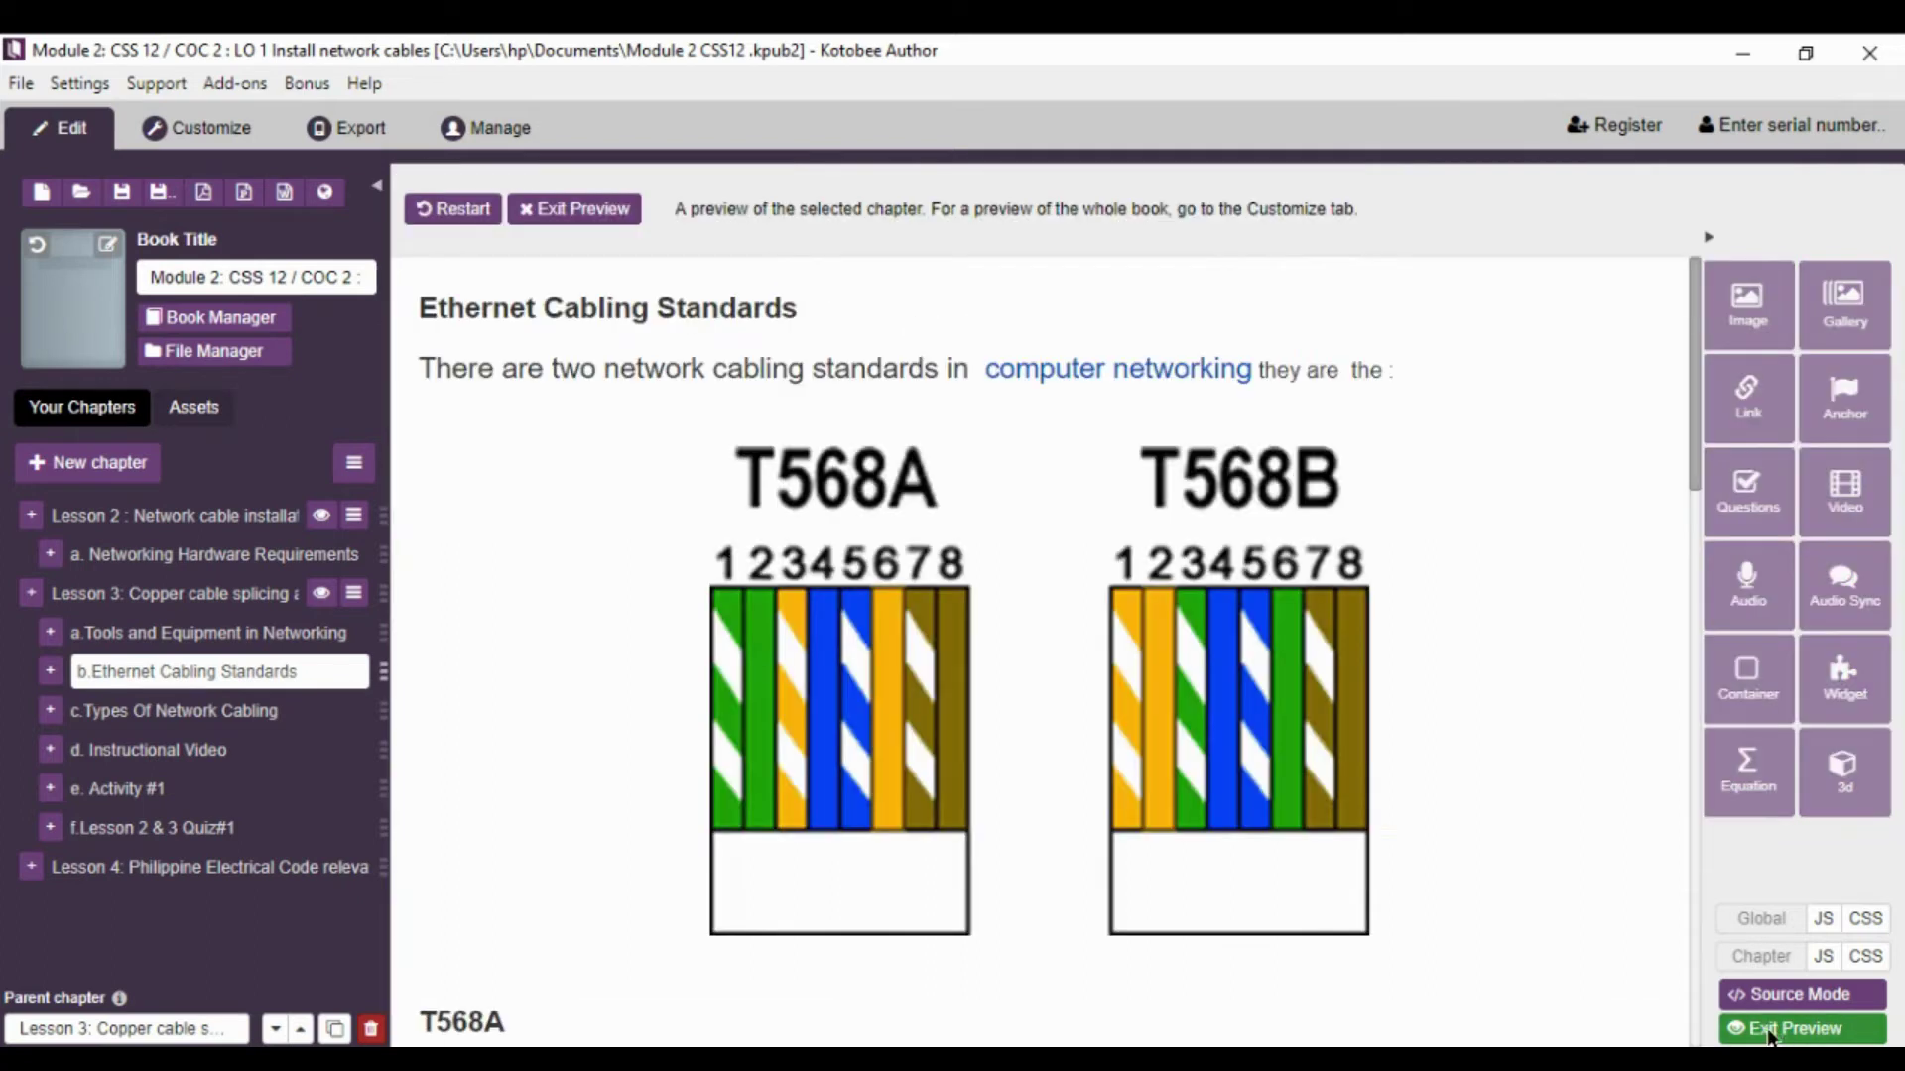
left_click(1176, 372)
left_click(1104, 721)
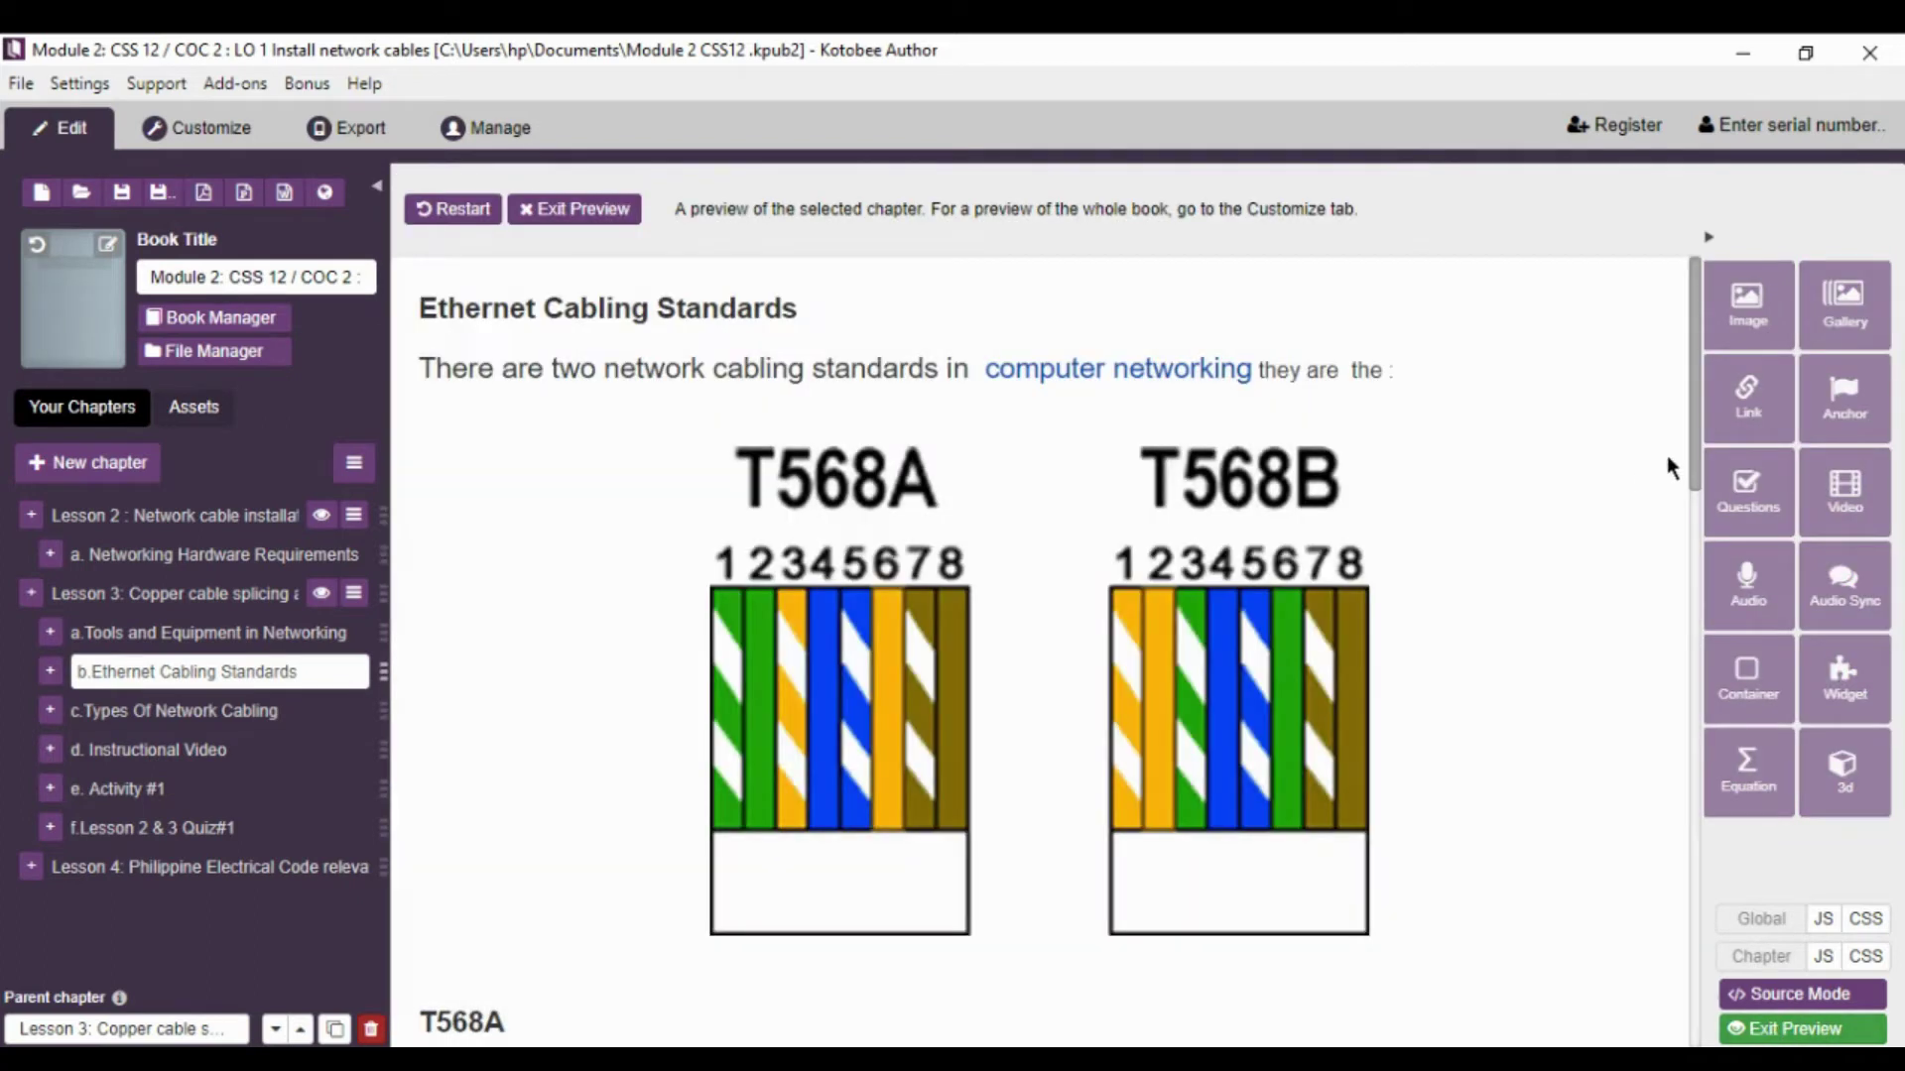
scroll(1637, 788, "down", 15)
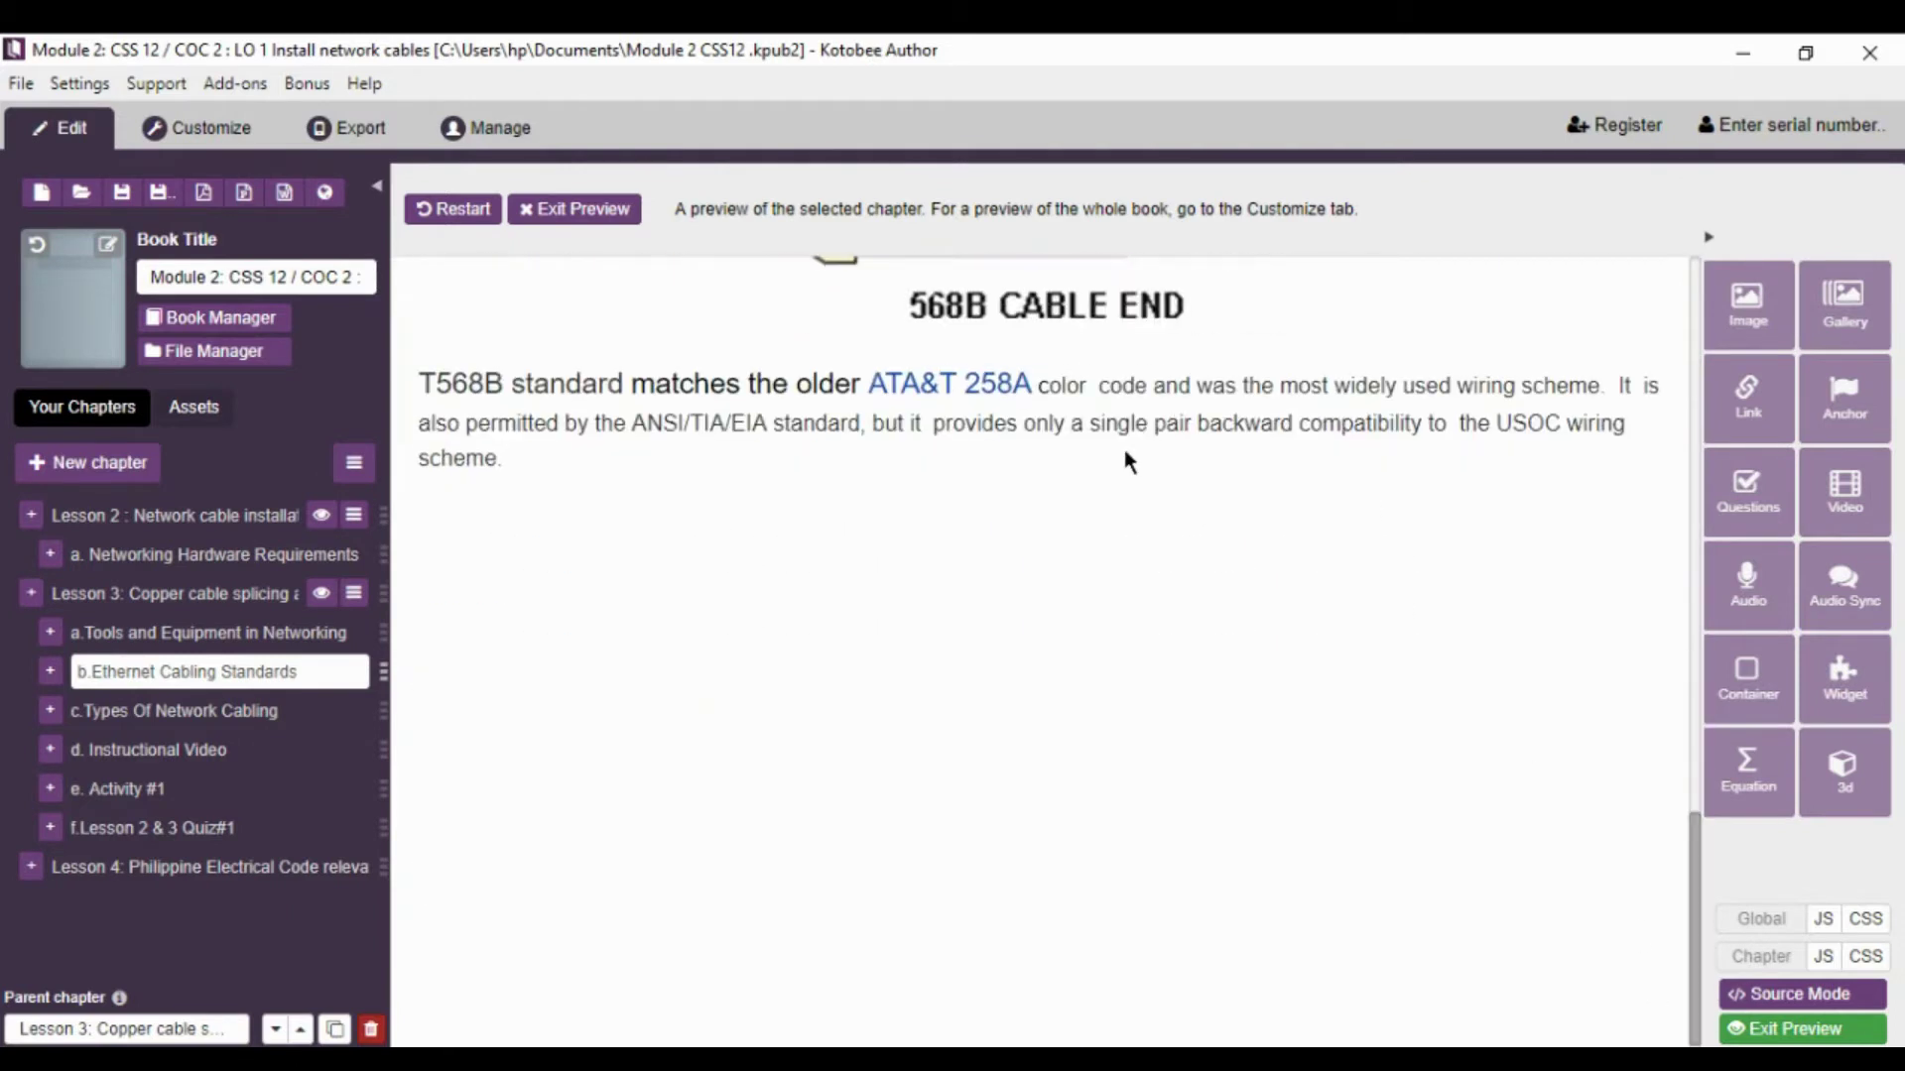
left_click(992, 389)
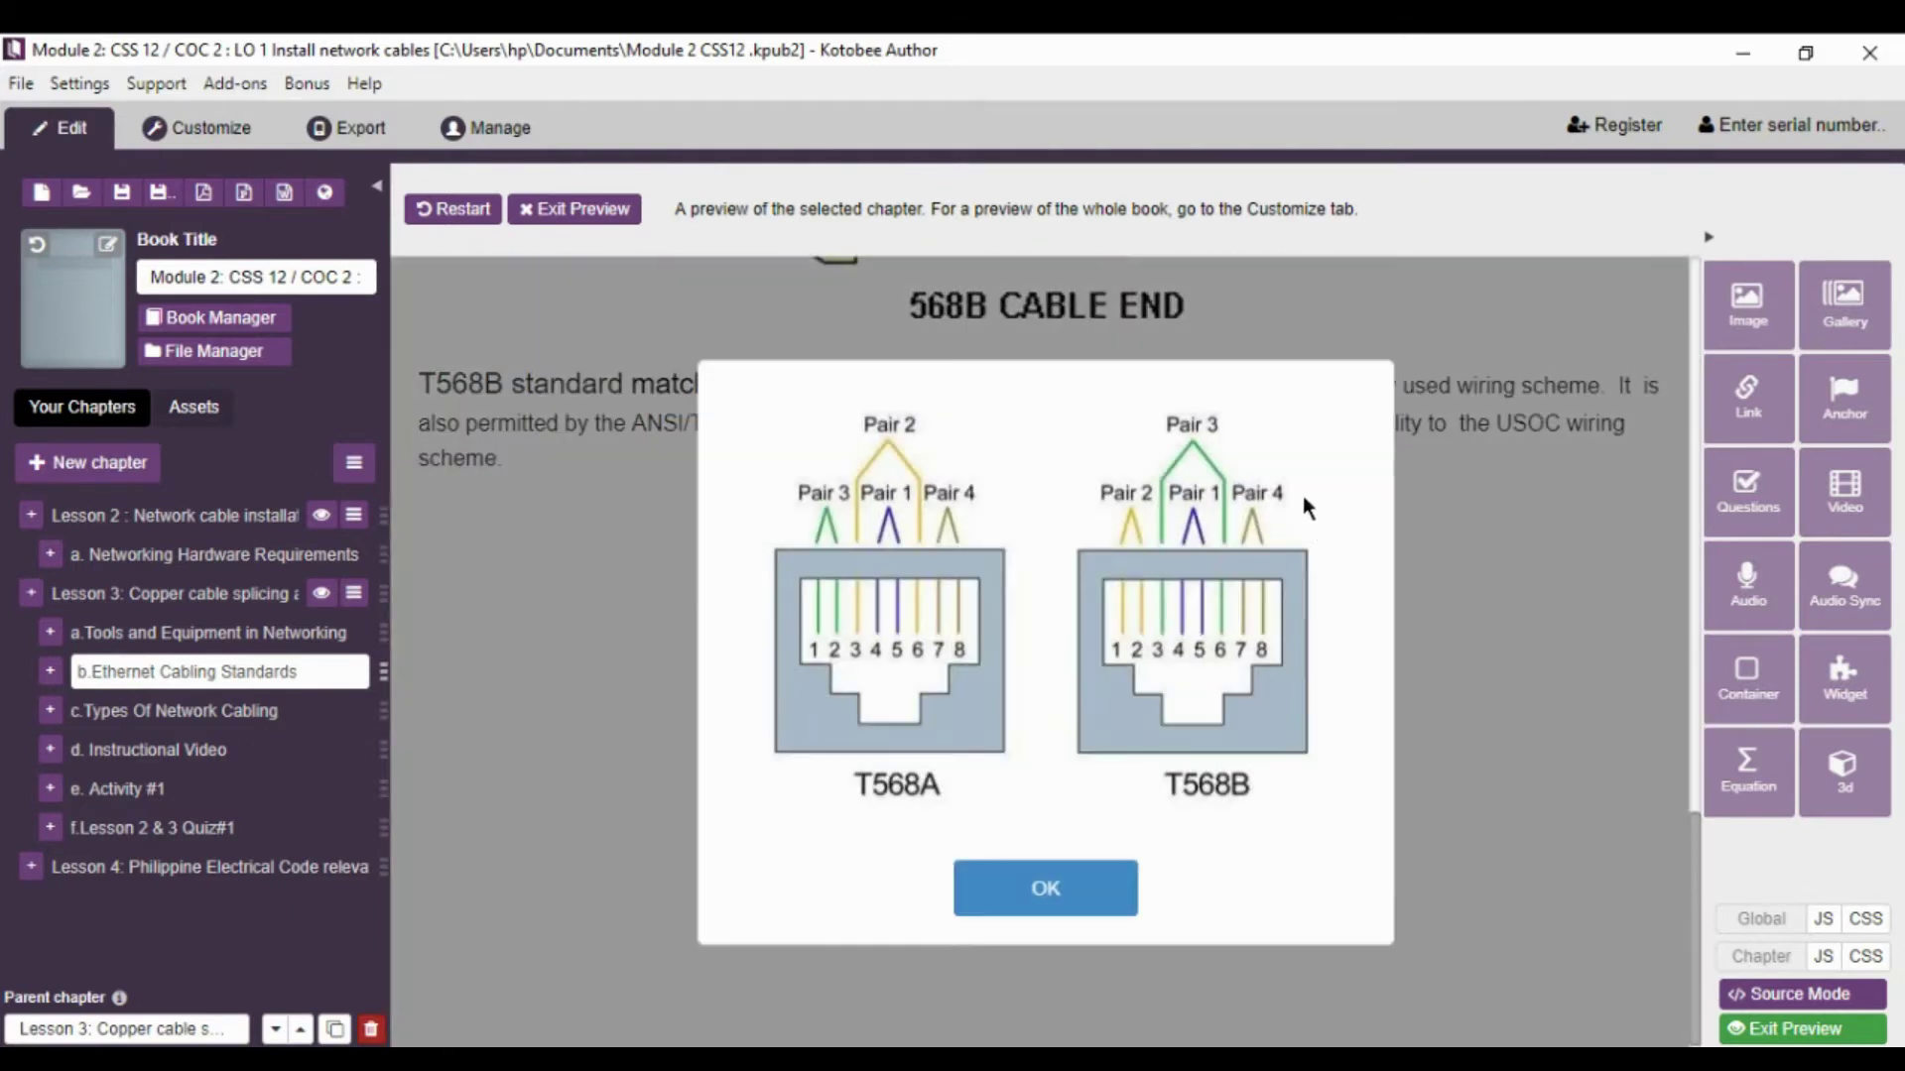
left_click(1036, 898)
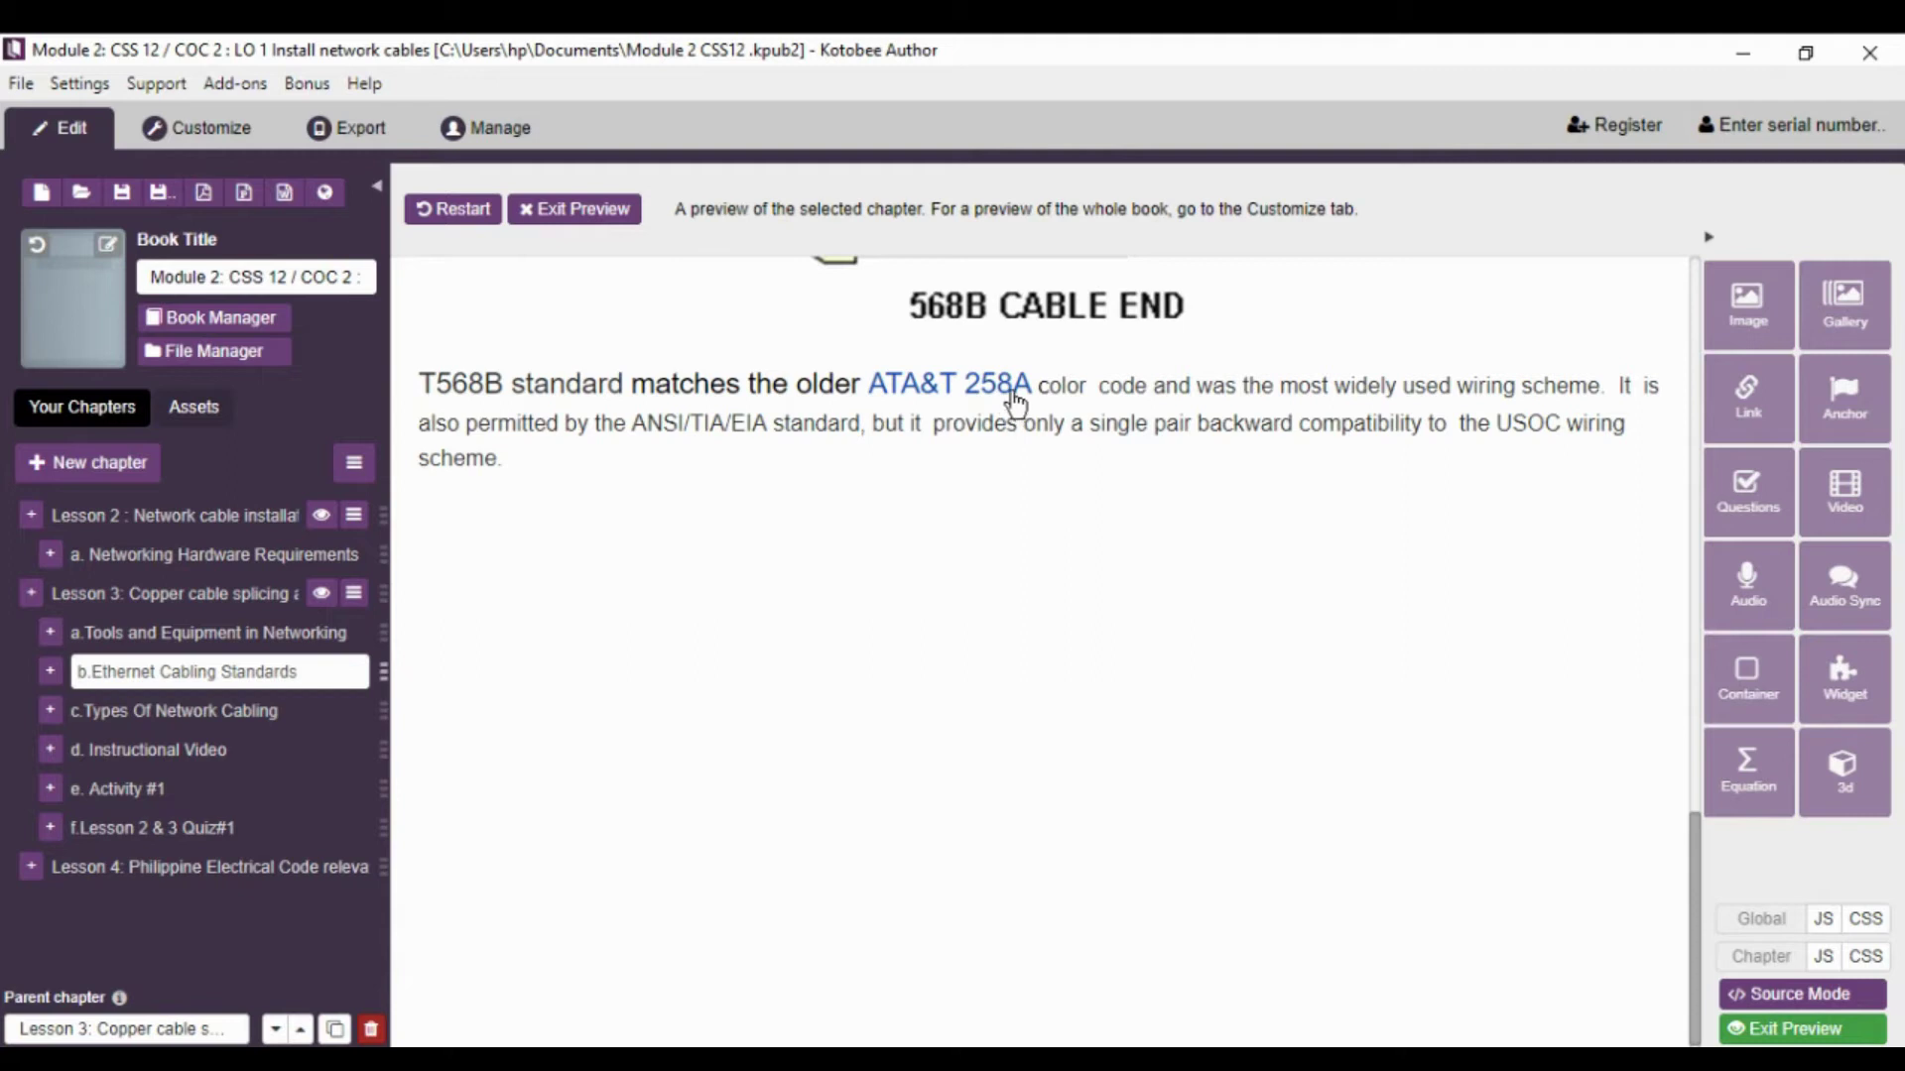
left_click(939, 395)
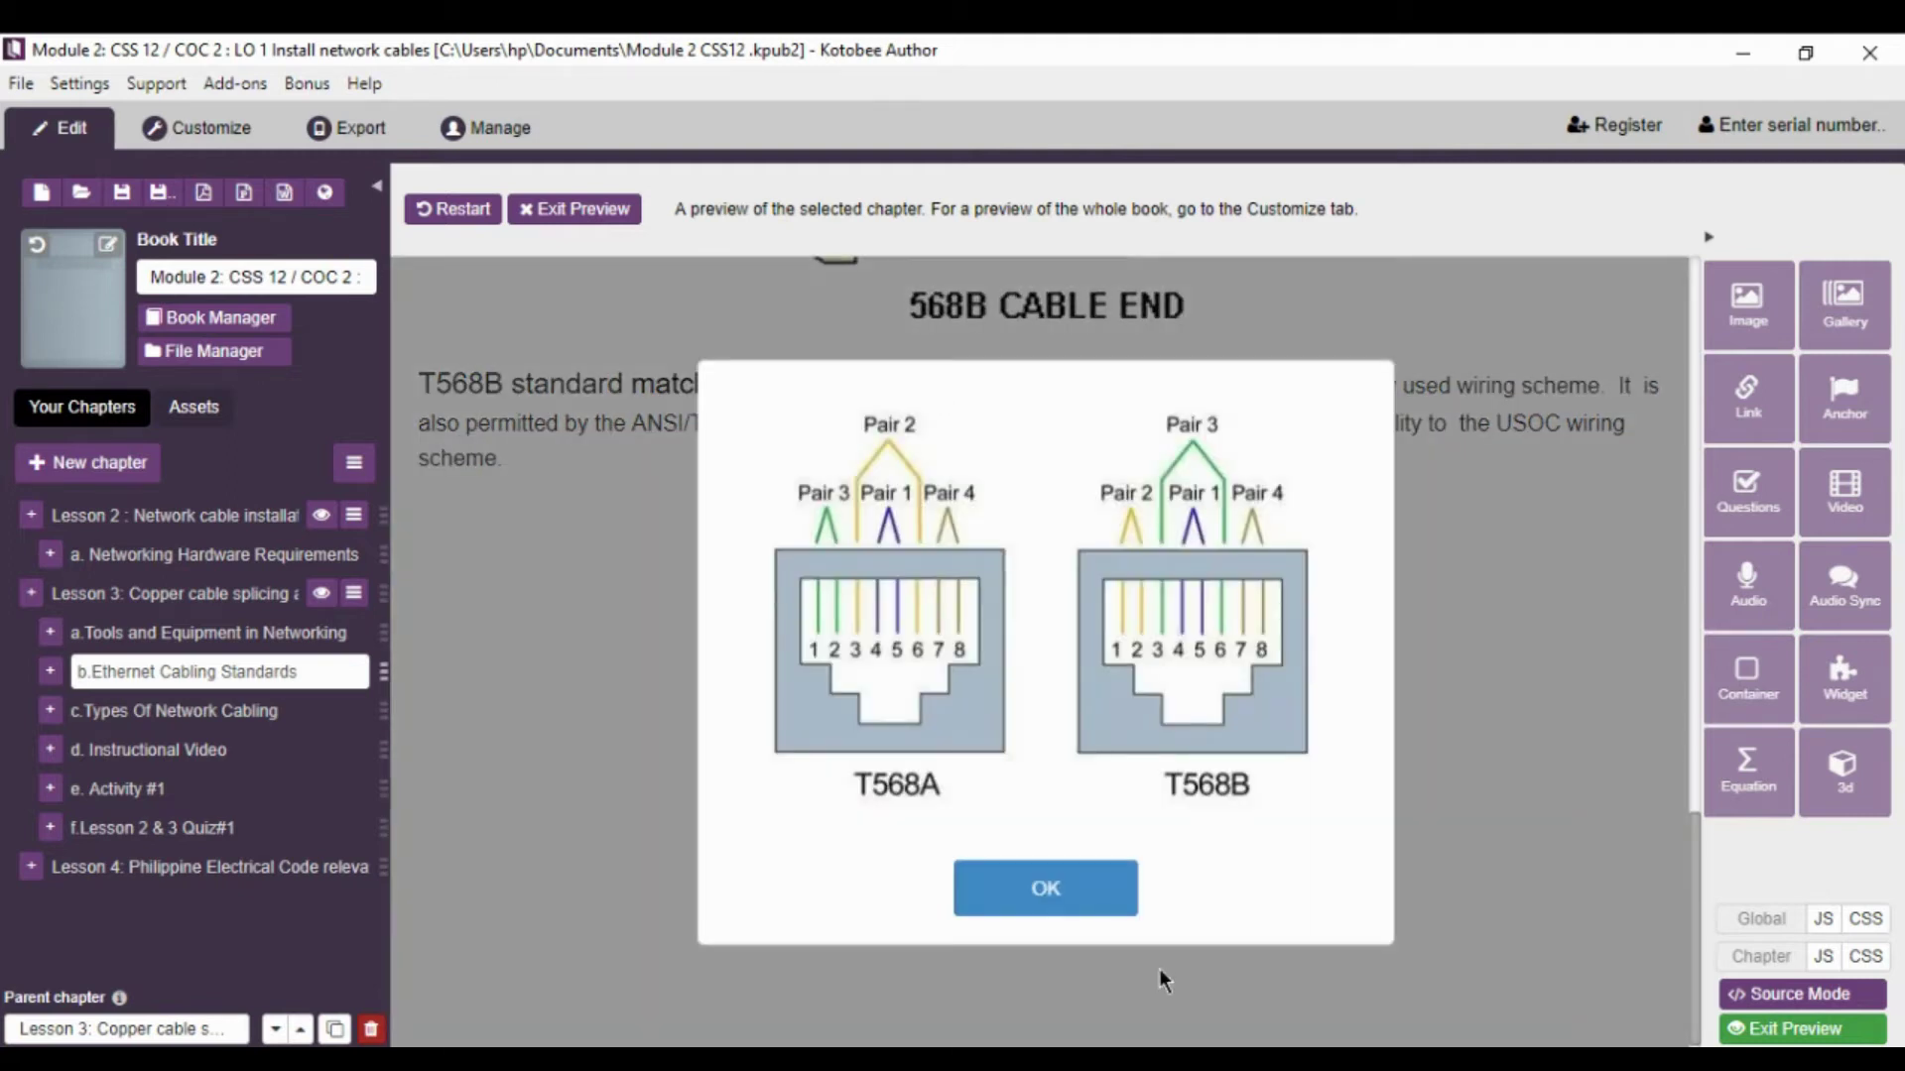
left_click(1053, 886)
left_click(1731, 1030)
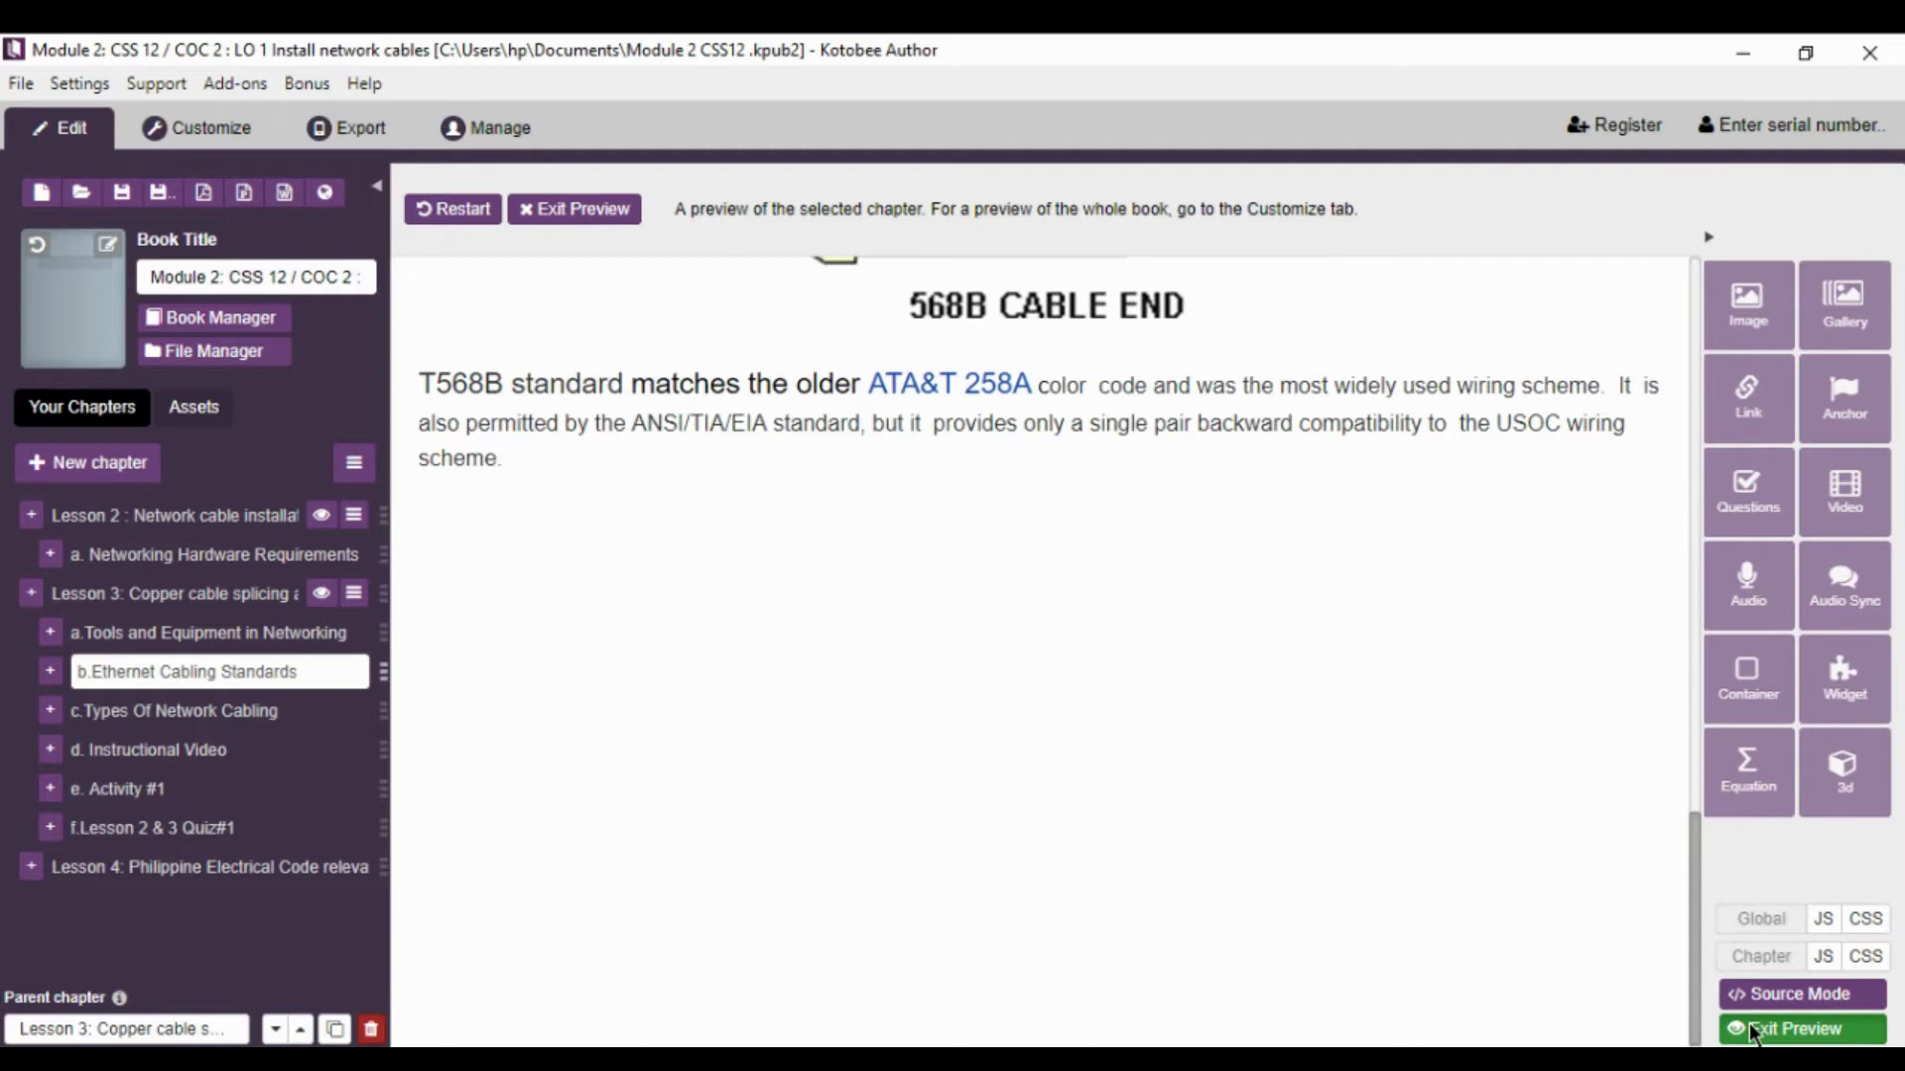
- Start a website link on the words "two network" in the chapter's opening sentence
left_click(1768, 402)
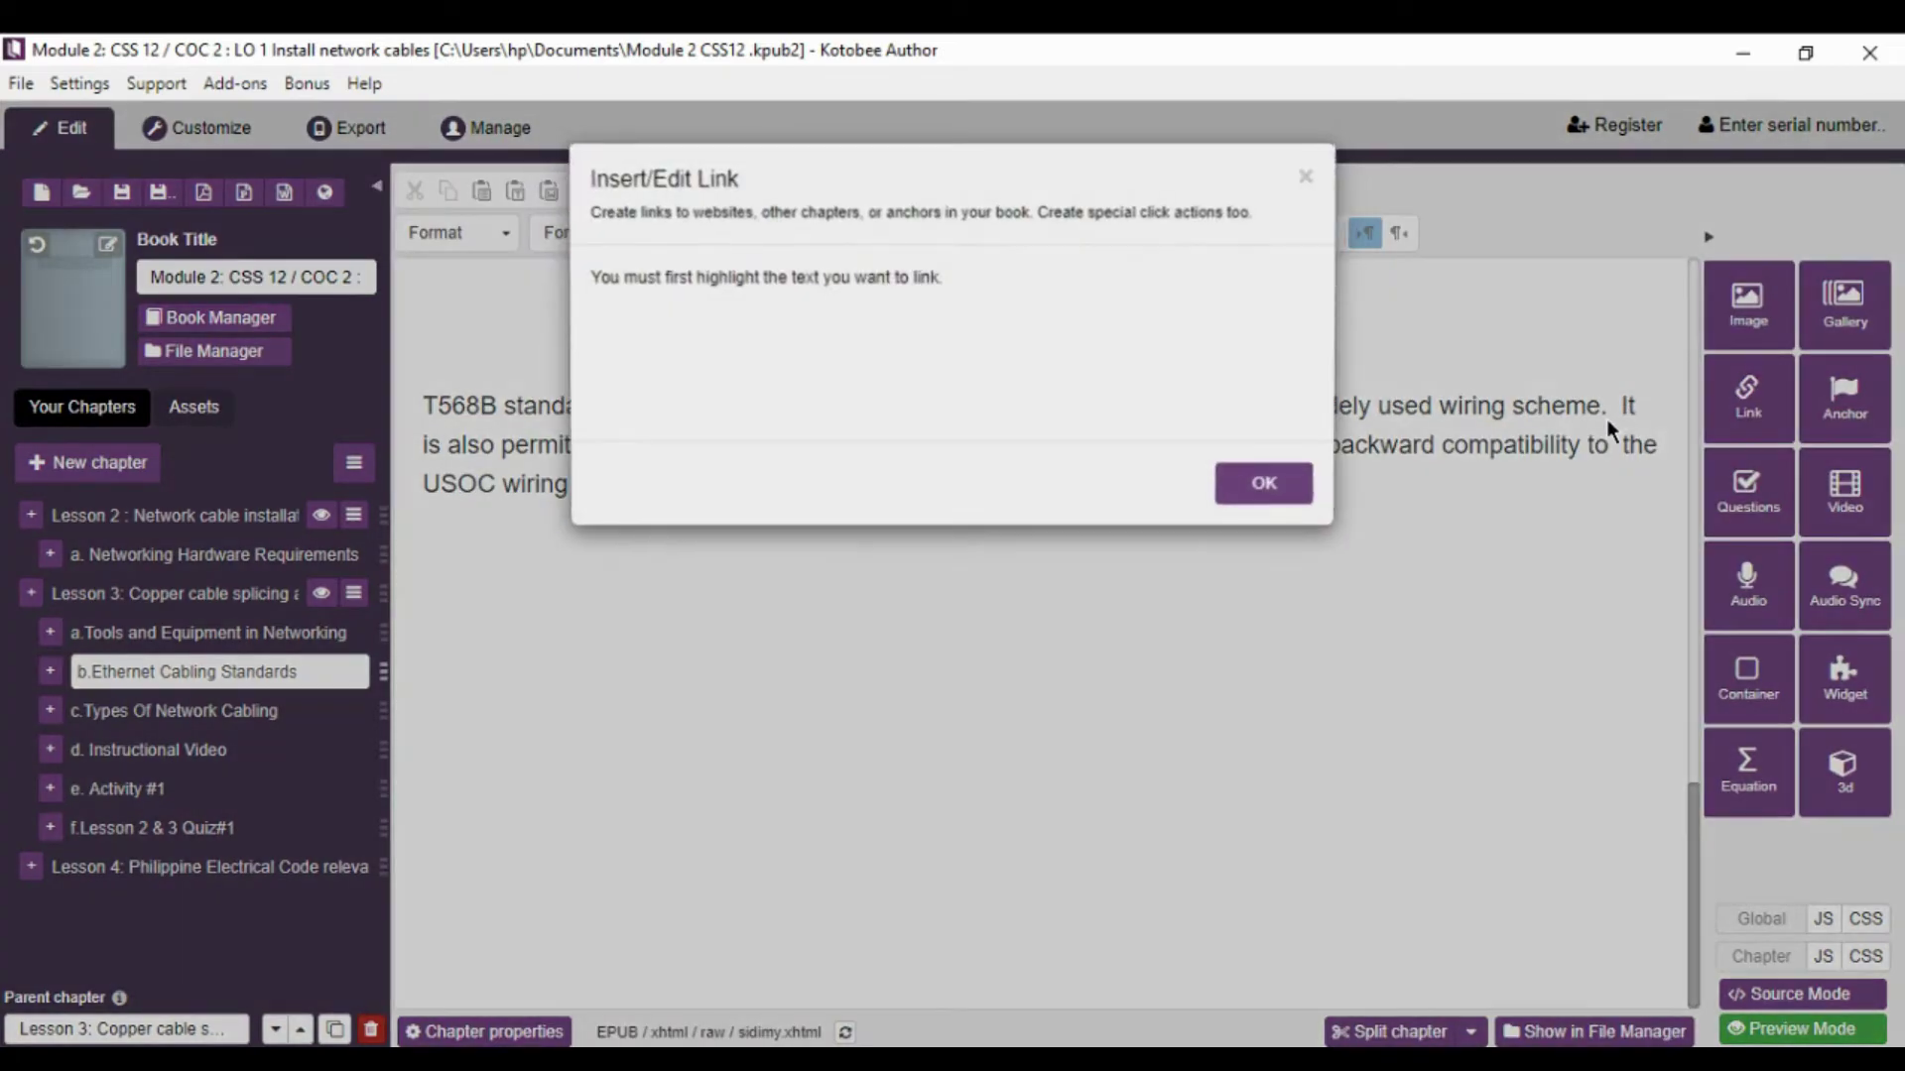
left_click(1286, 483)
scroll(1091, 595, "up", 5)
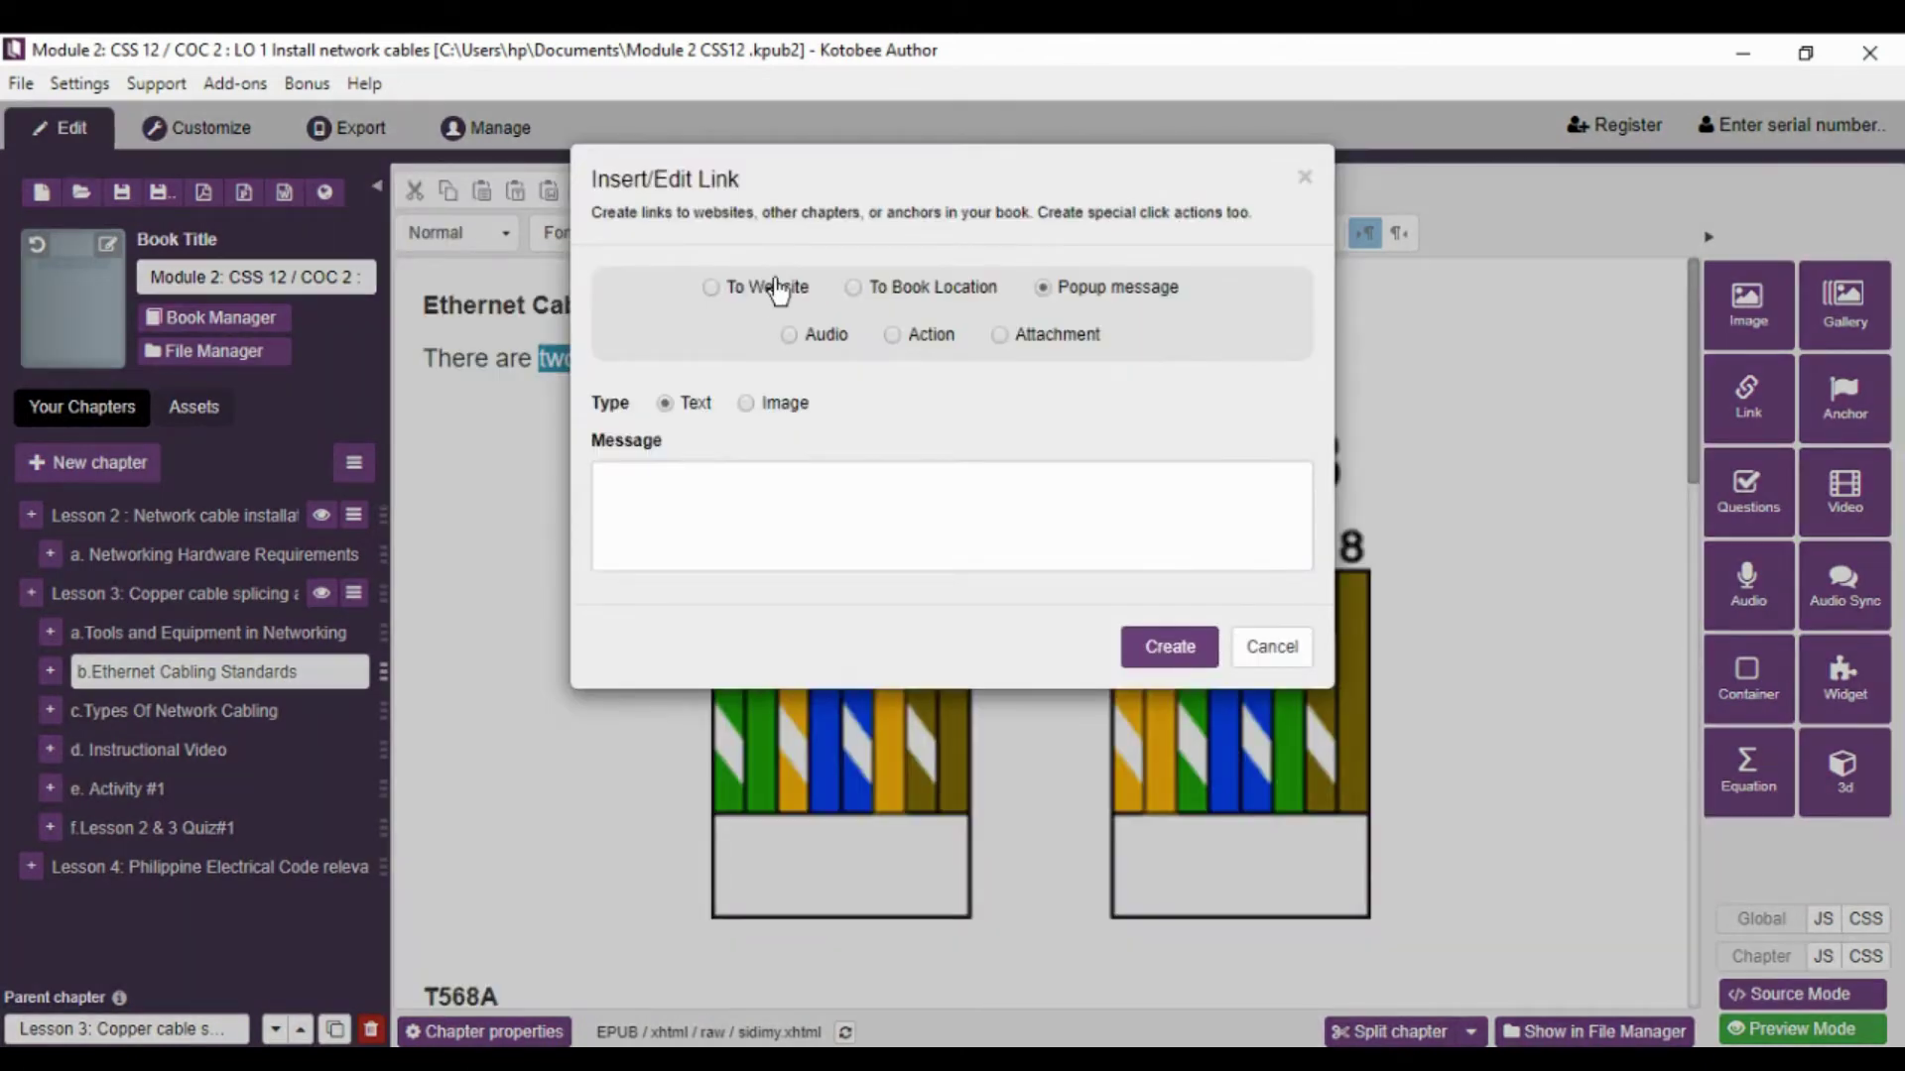
left_click(777, 291)
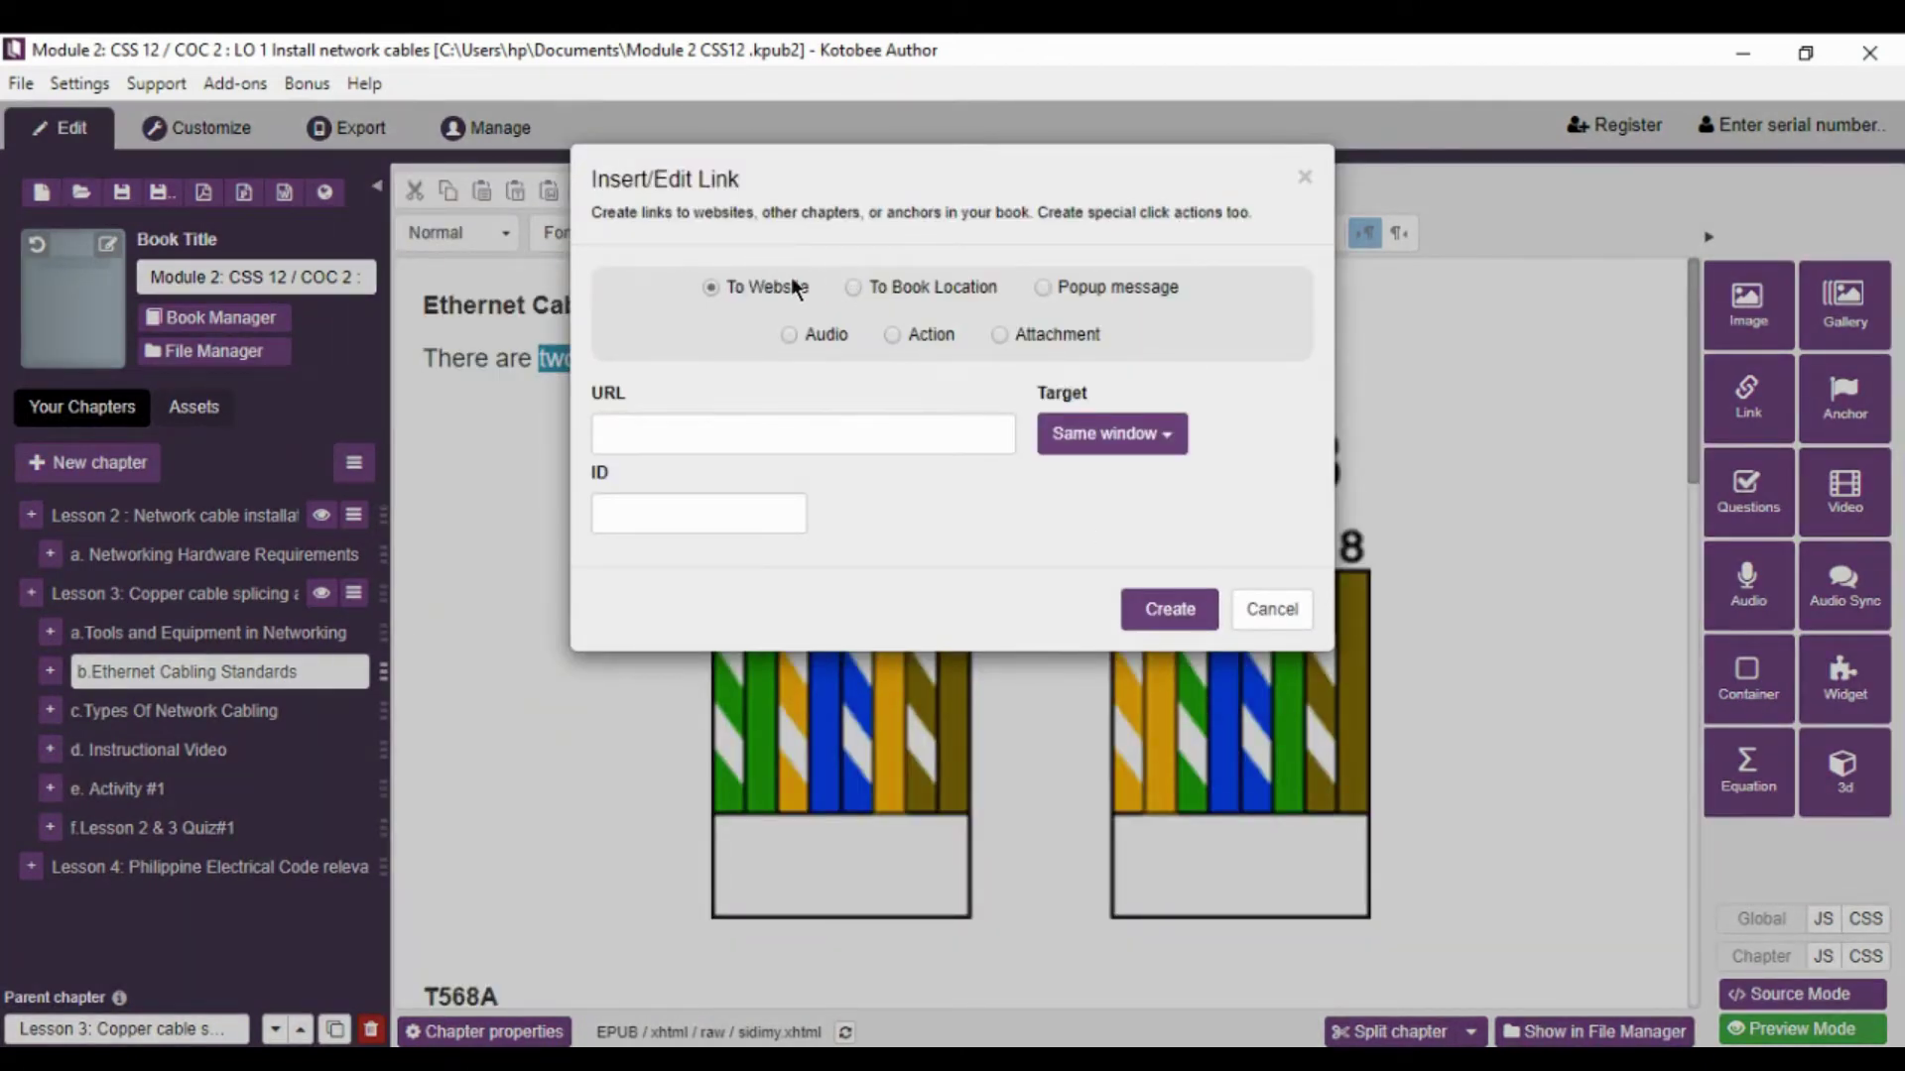
left_click(730, 425)
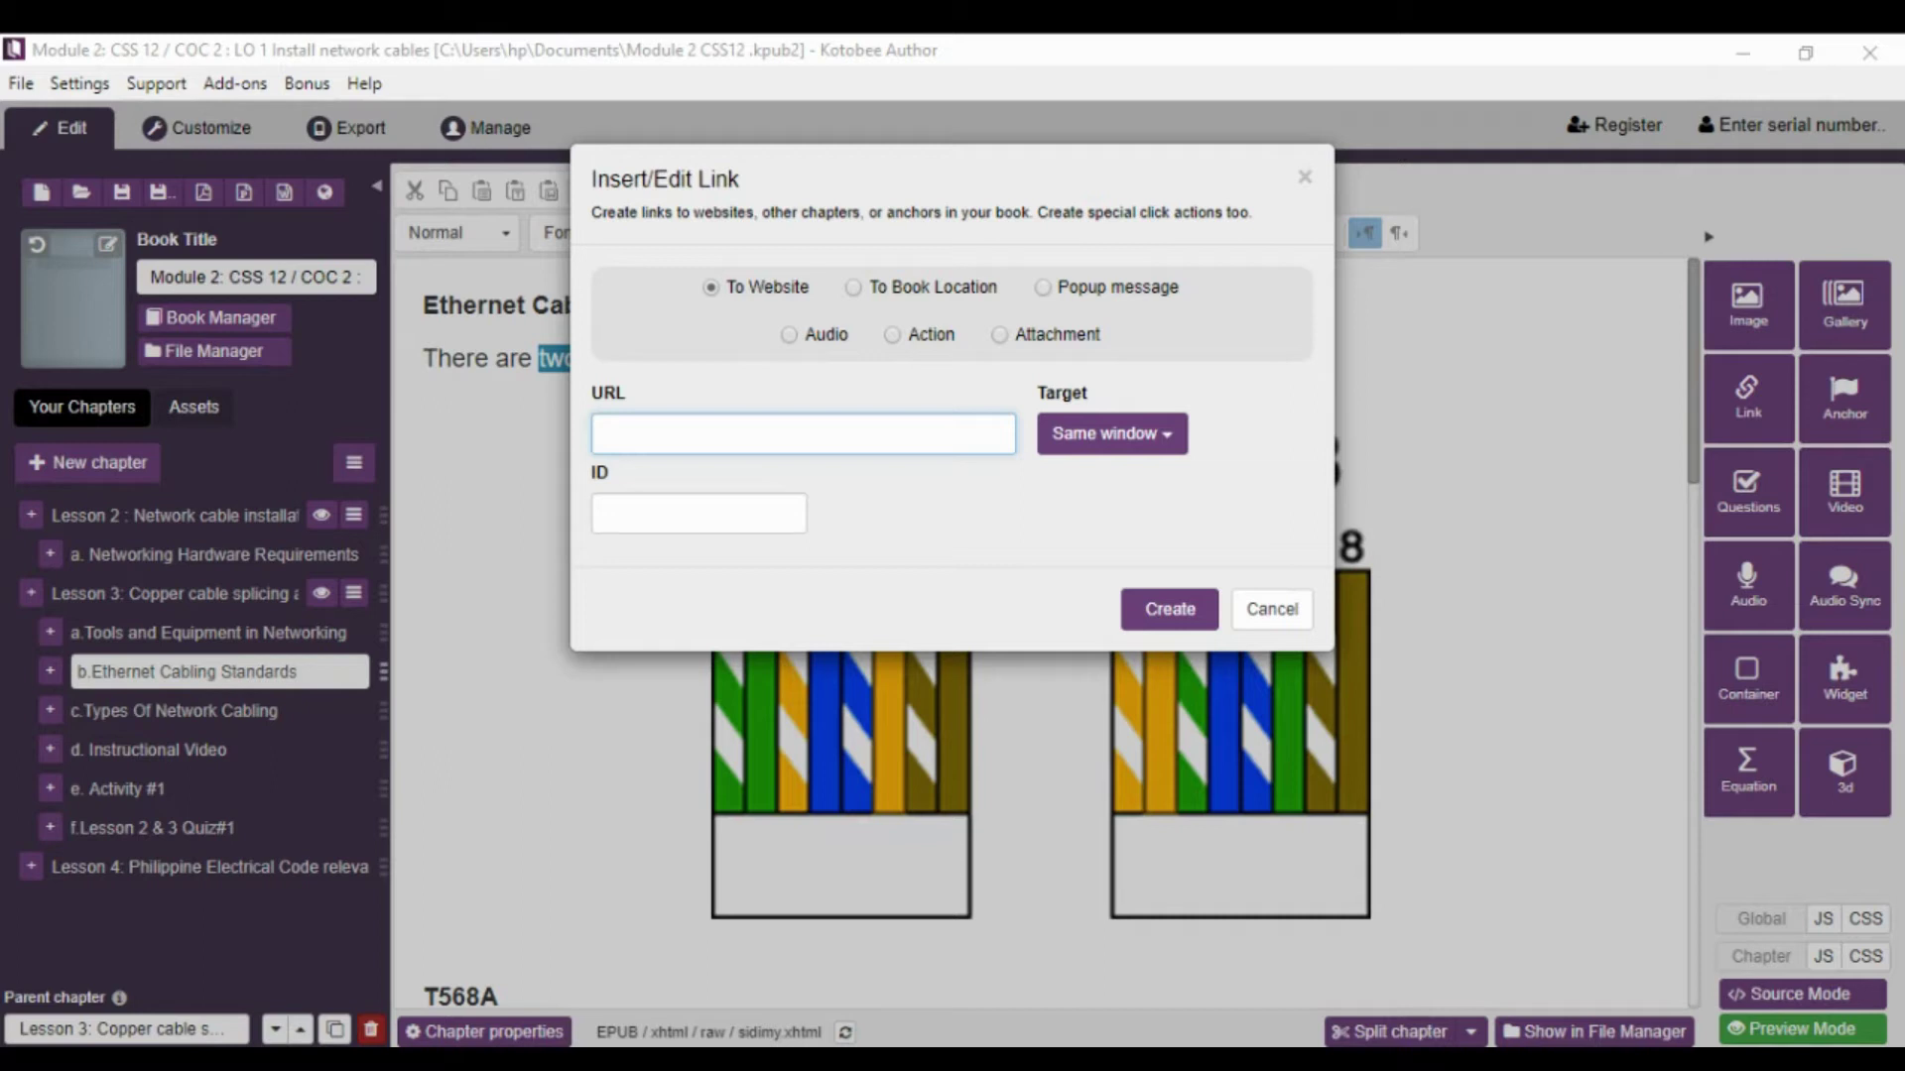
- Paste the copied study.com lesson address as the link's URL
left_click(482, 457)
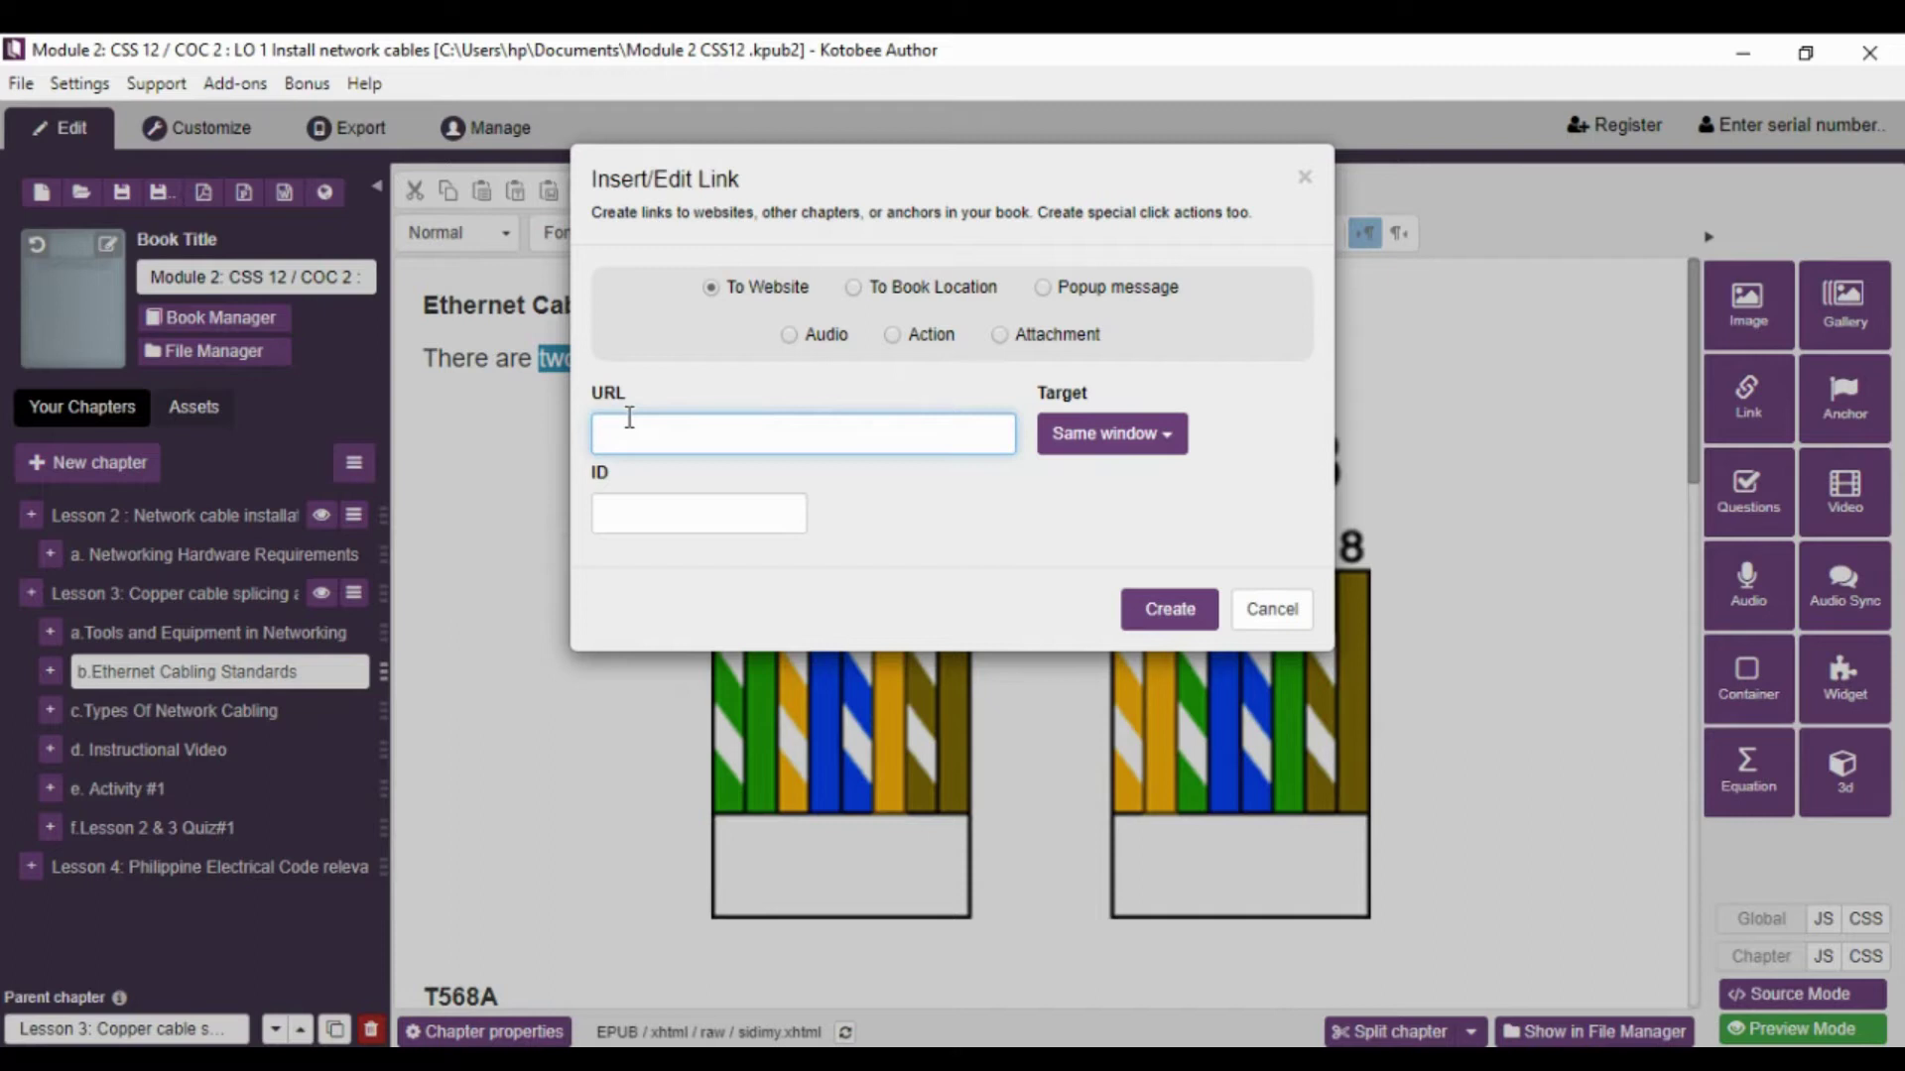
key("alt+Tab")
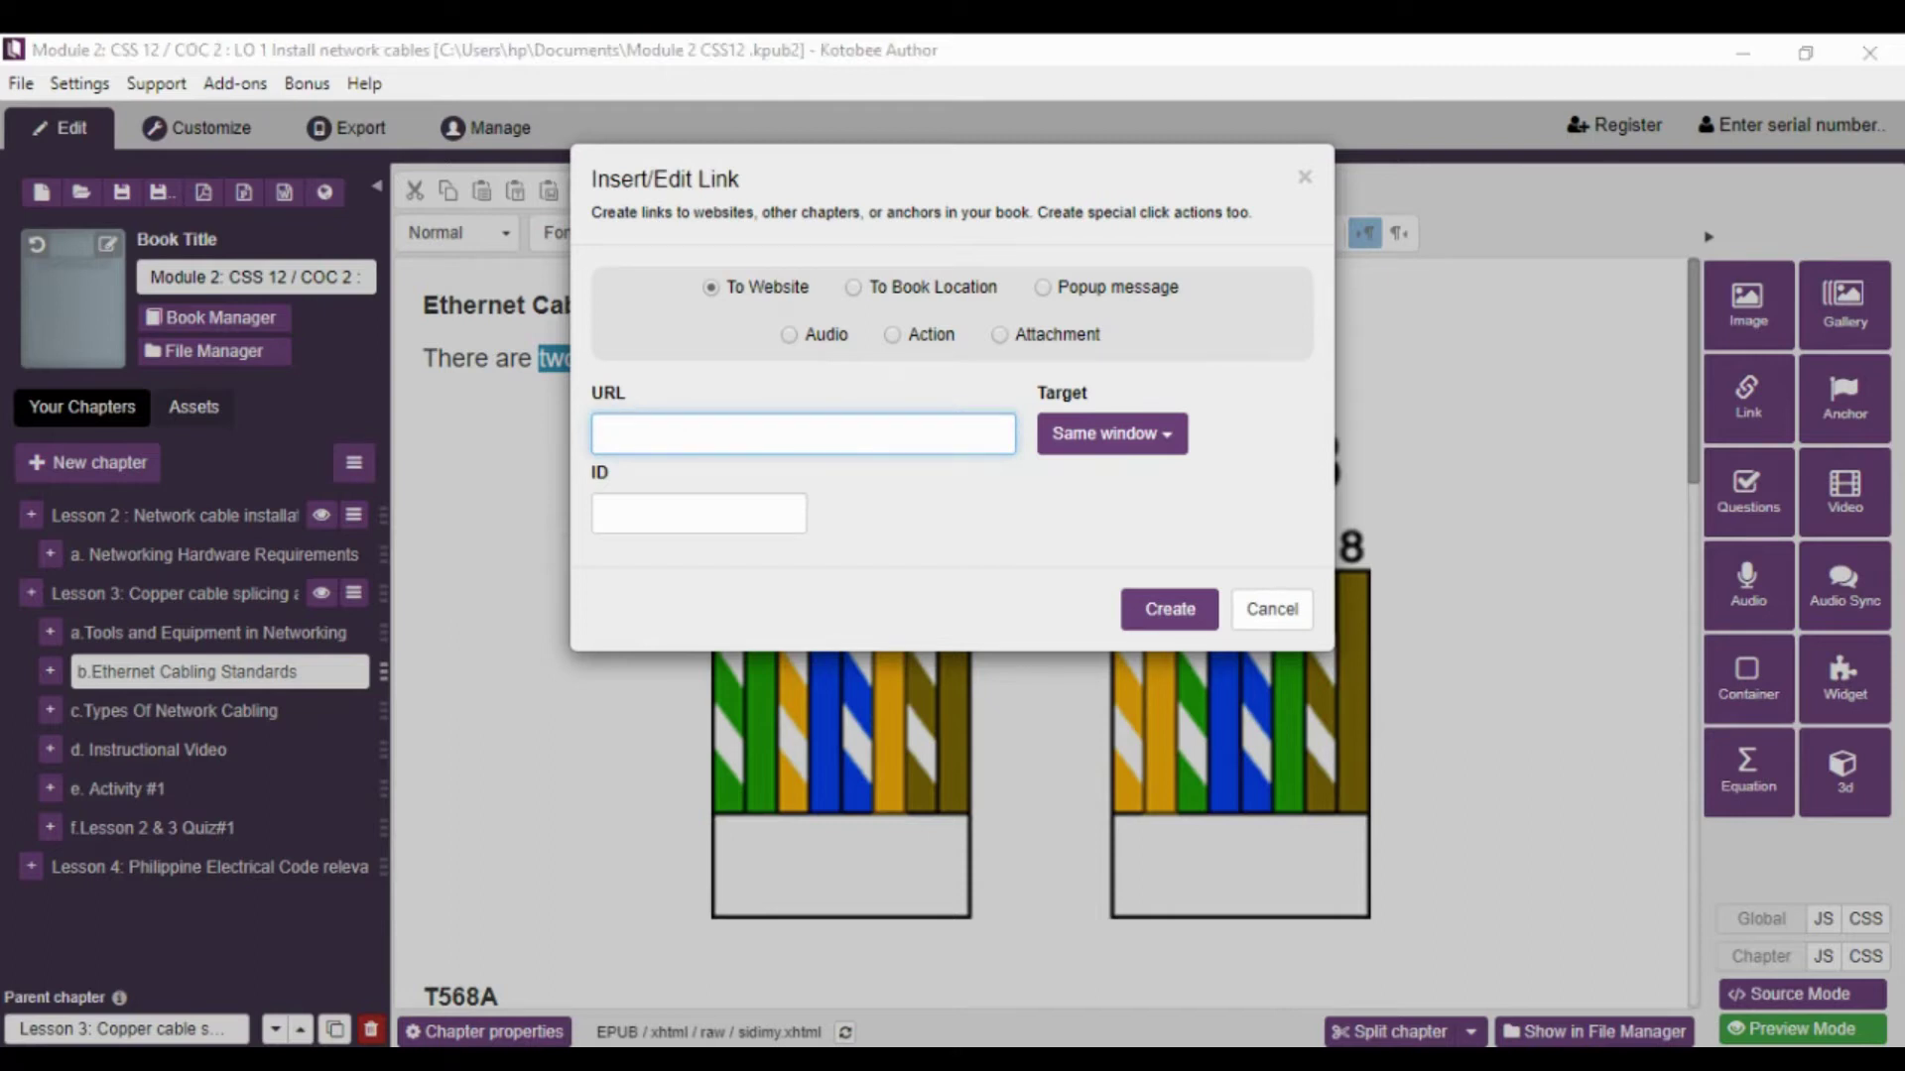
key("alt+Tab")
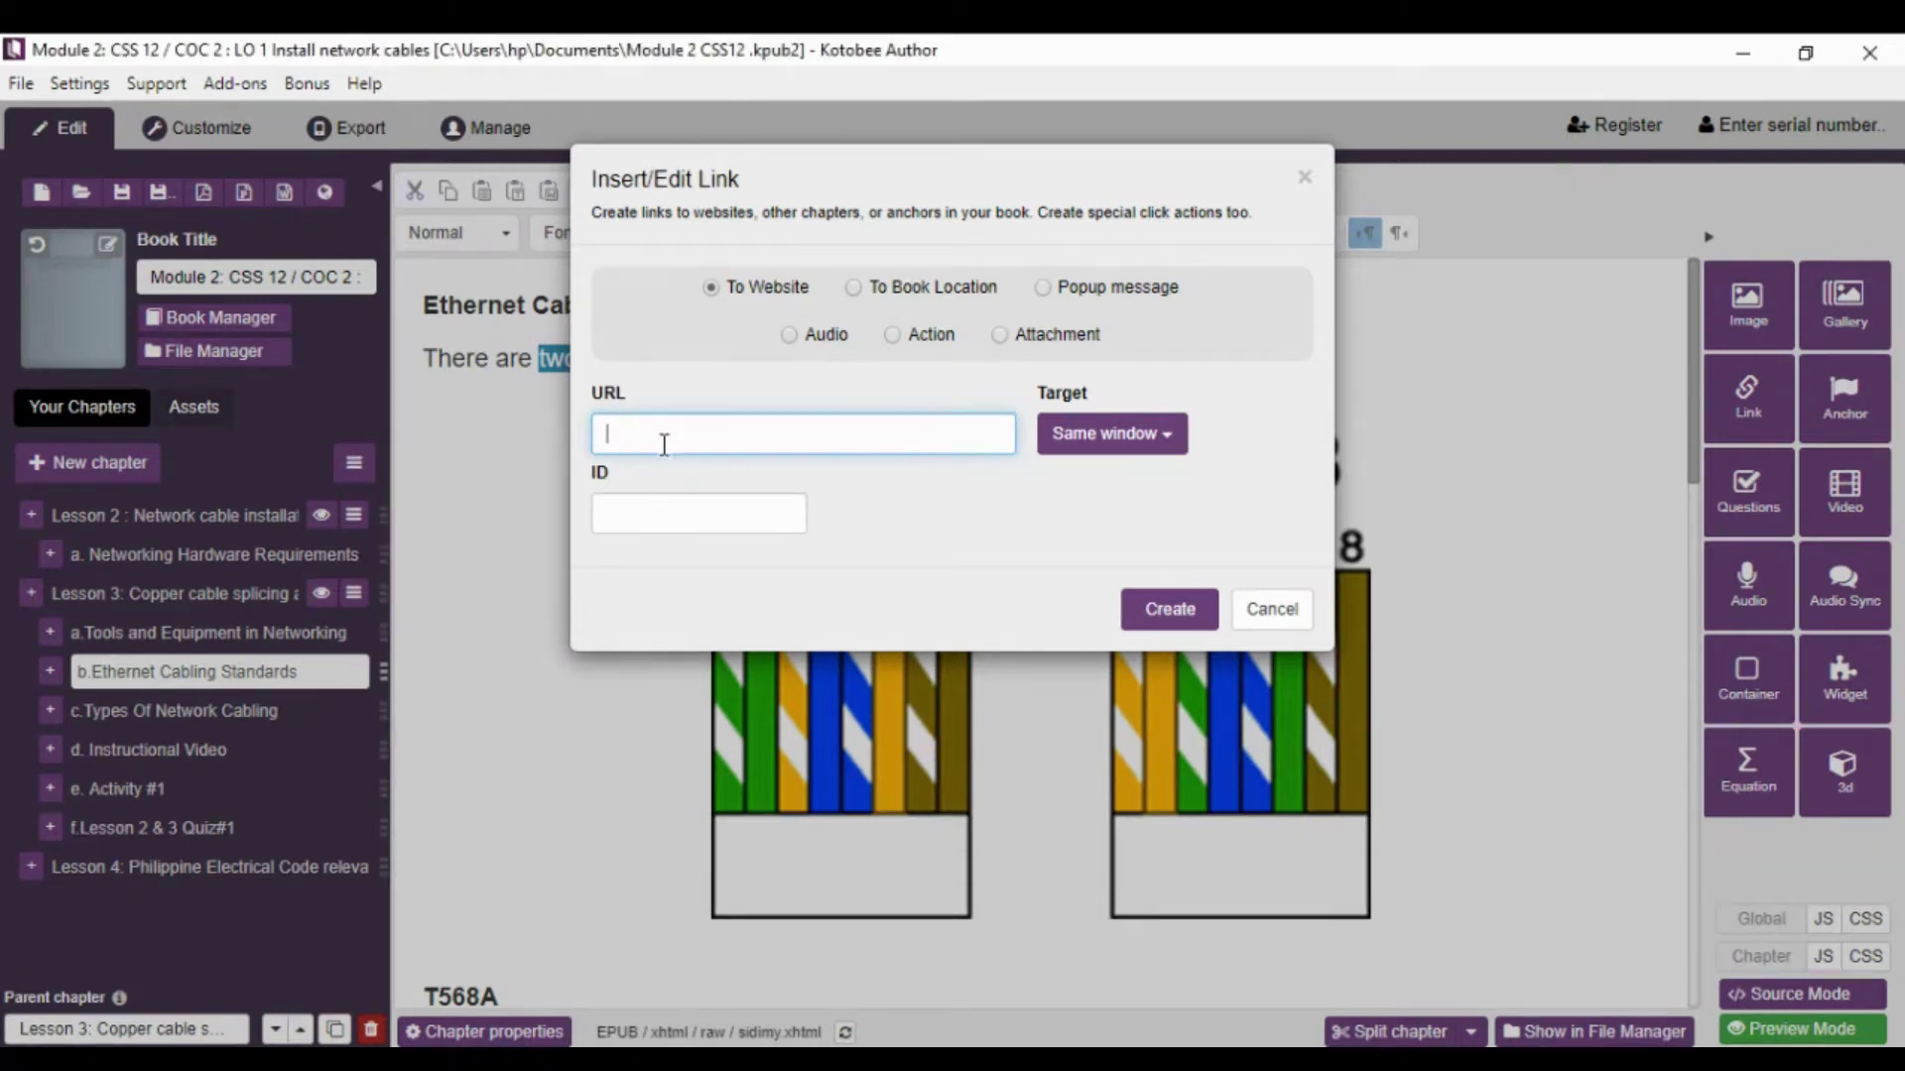
right_click(645, 429)
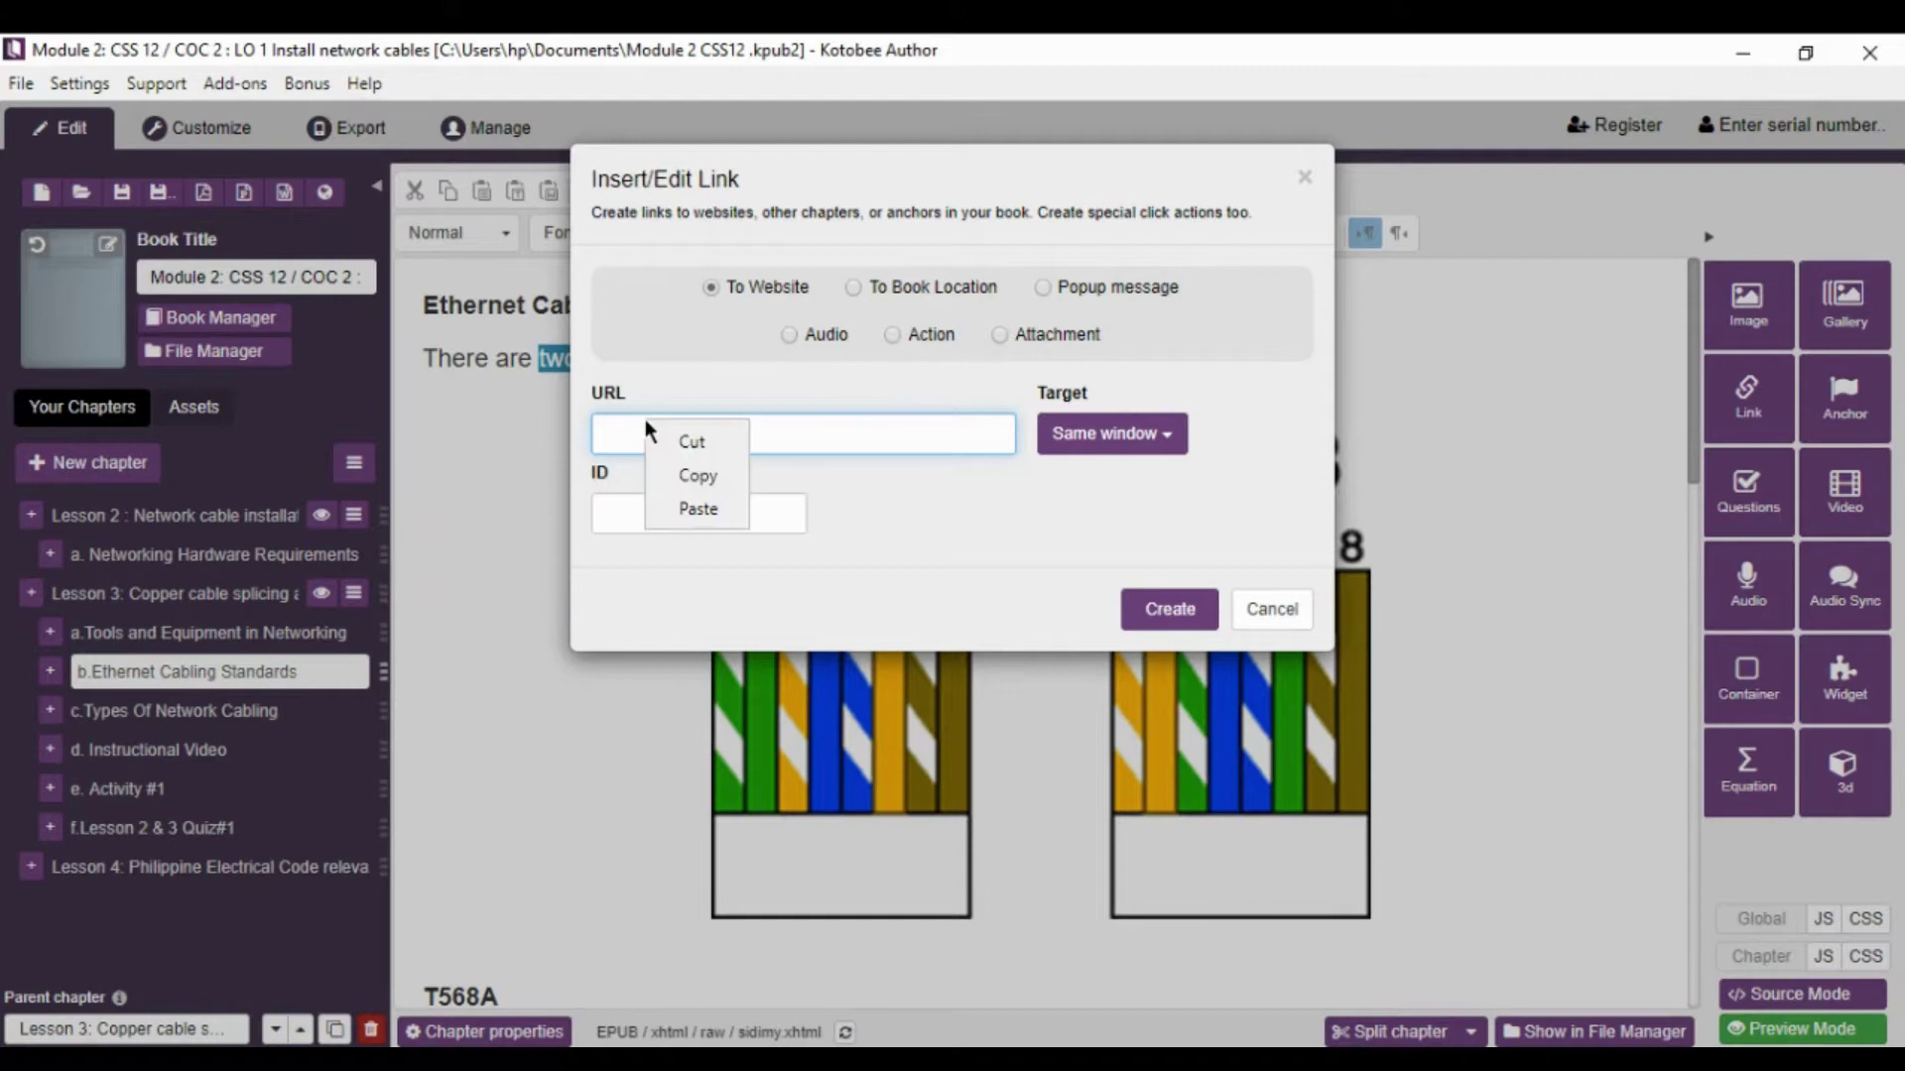
left_click(698, 509)
- Review the target options, keep Same window, and create the website link
left_click(1171, 445)
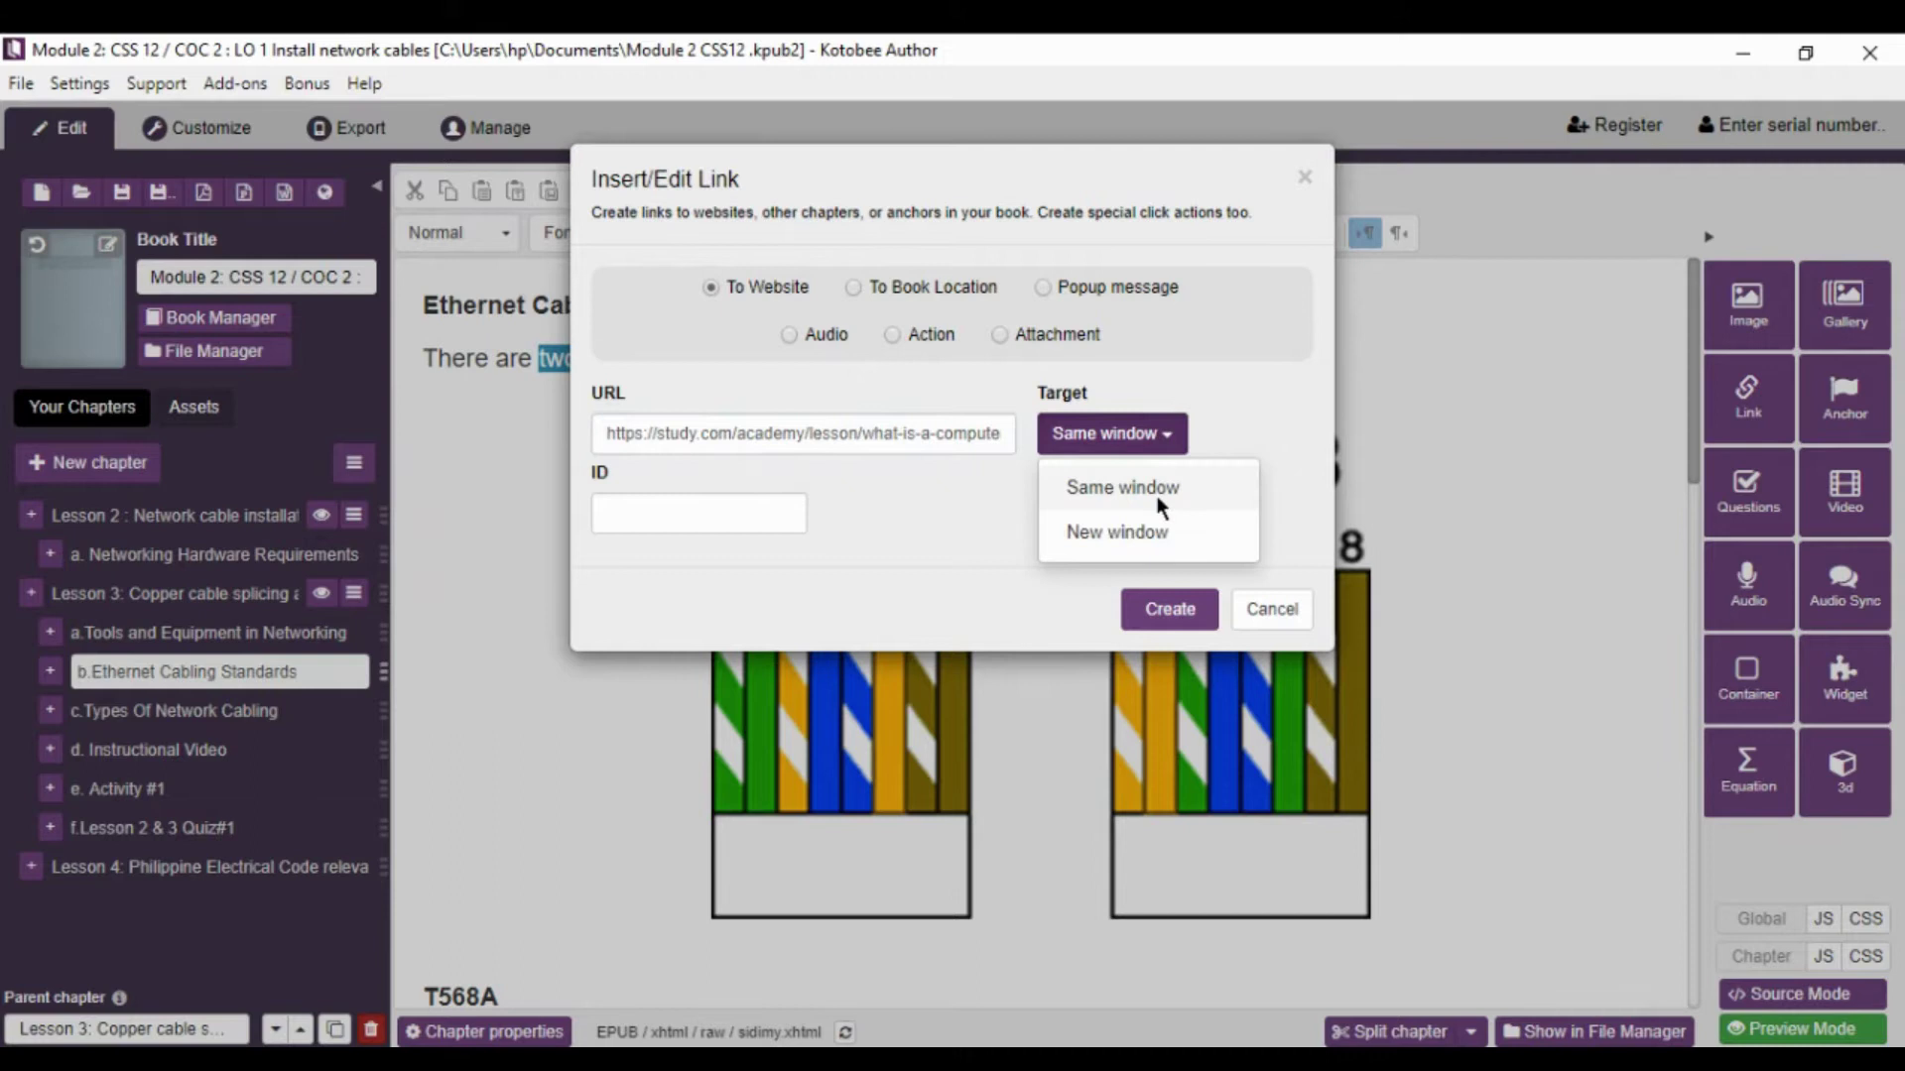
left_click(1171, 445)
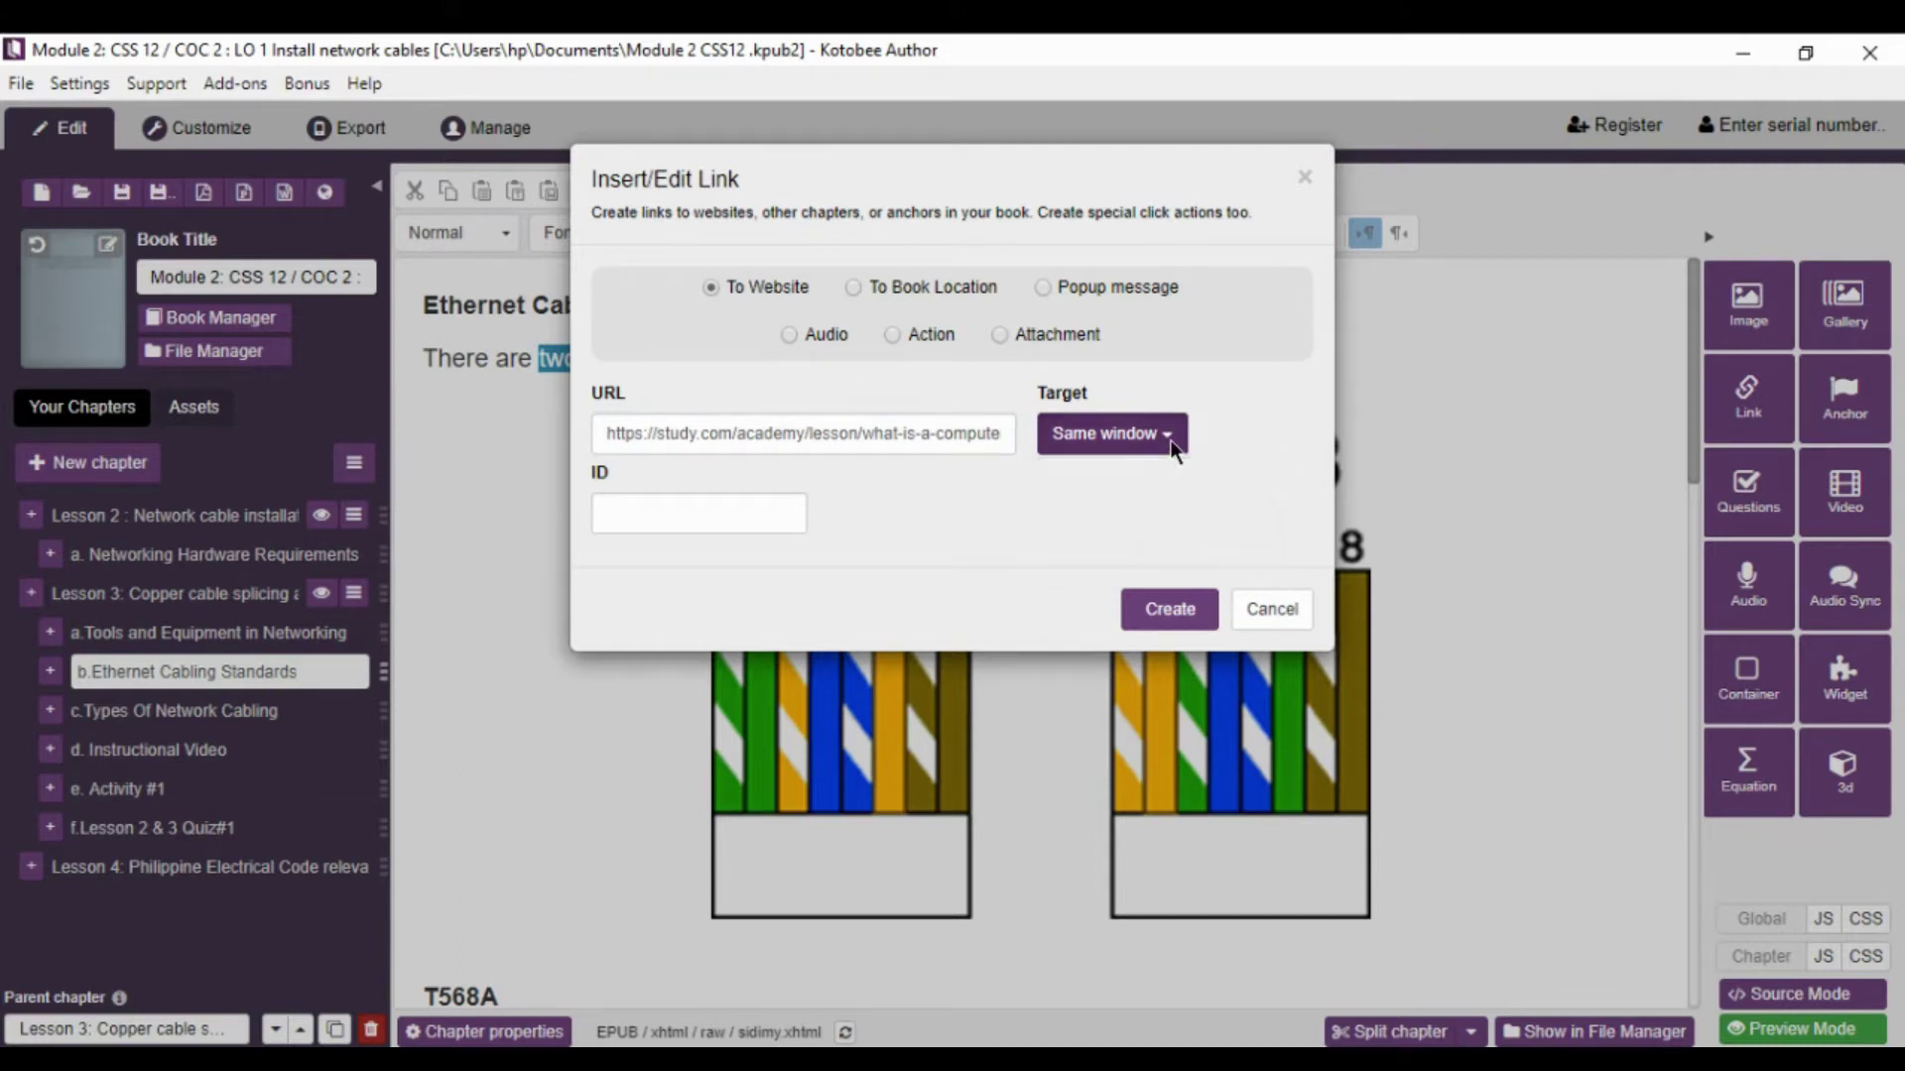
left_click(1170, 438)
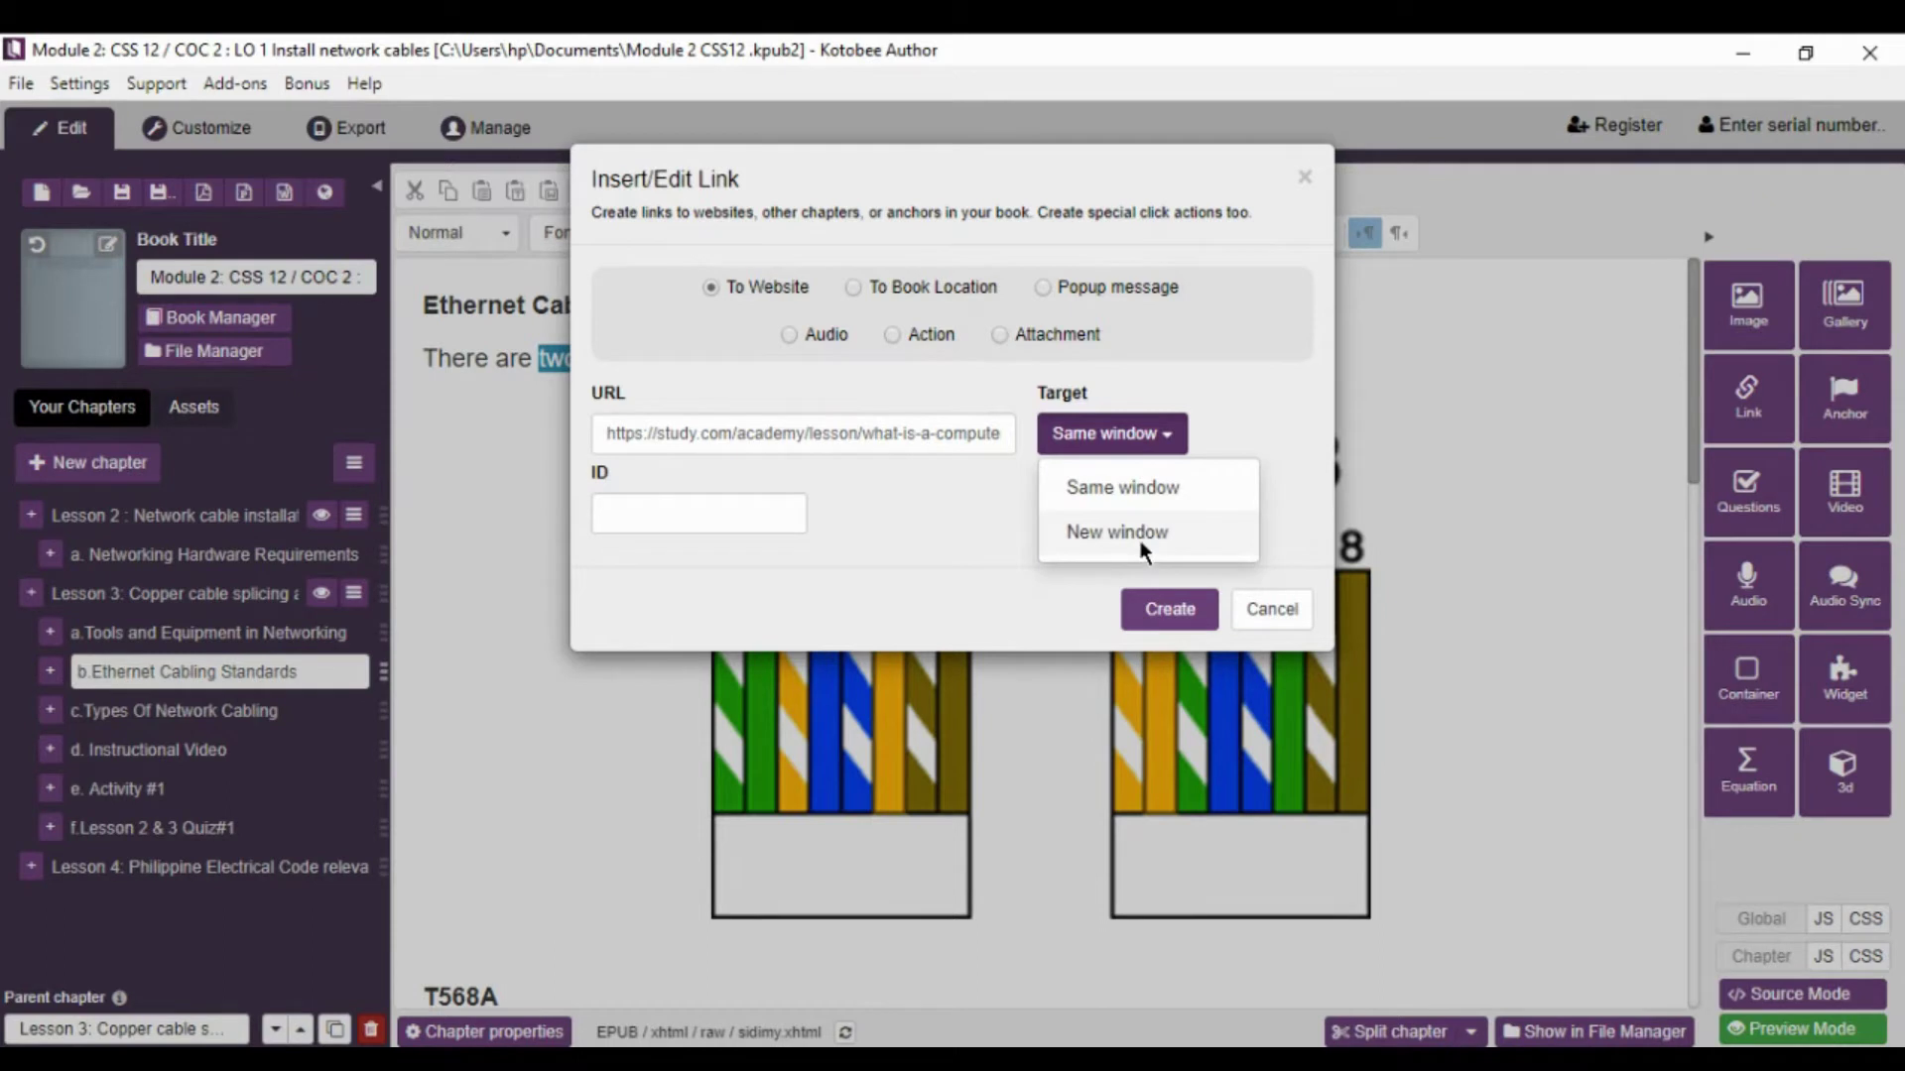
left_click(1161, 437)
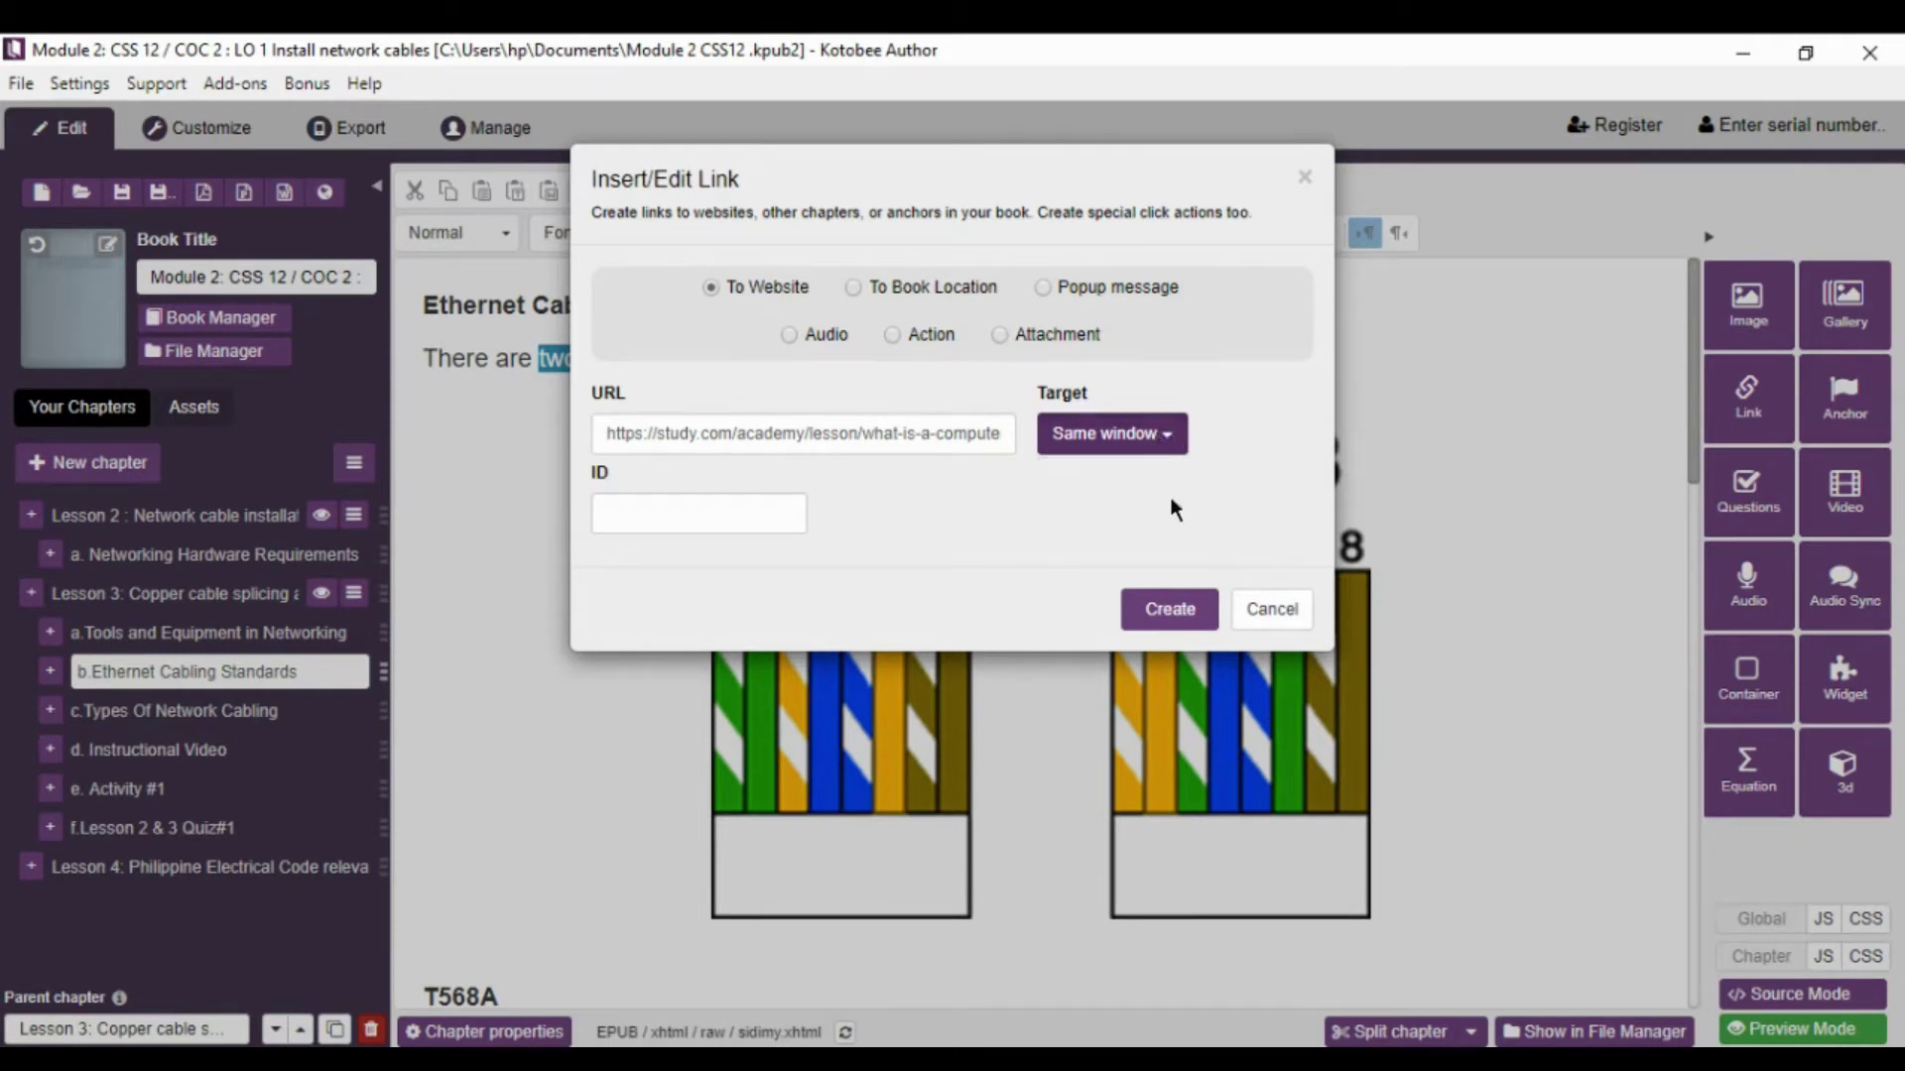
left_click(1168, 609)
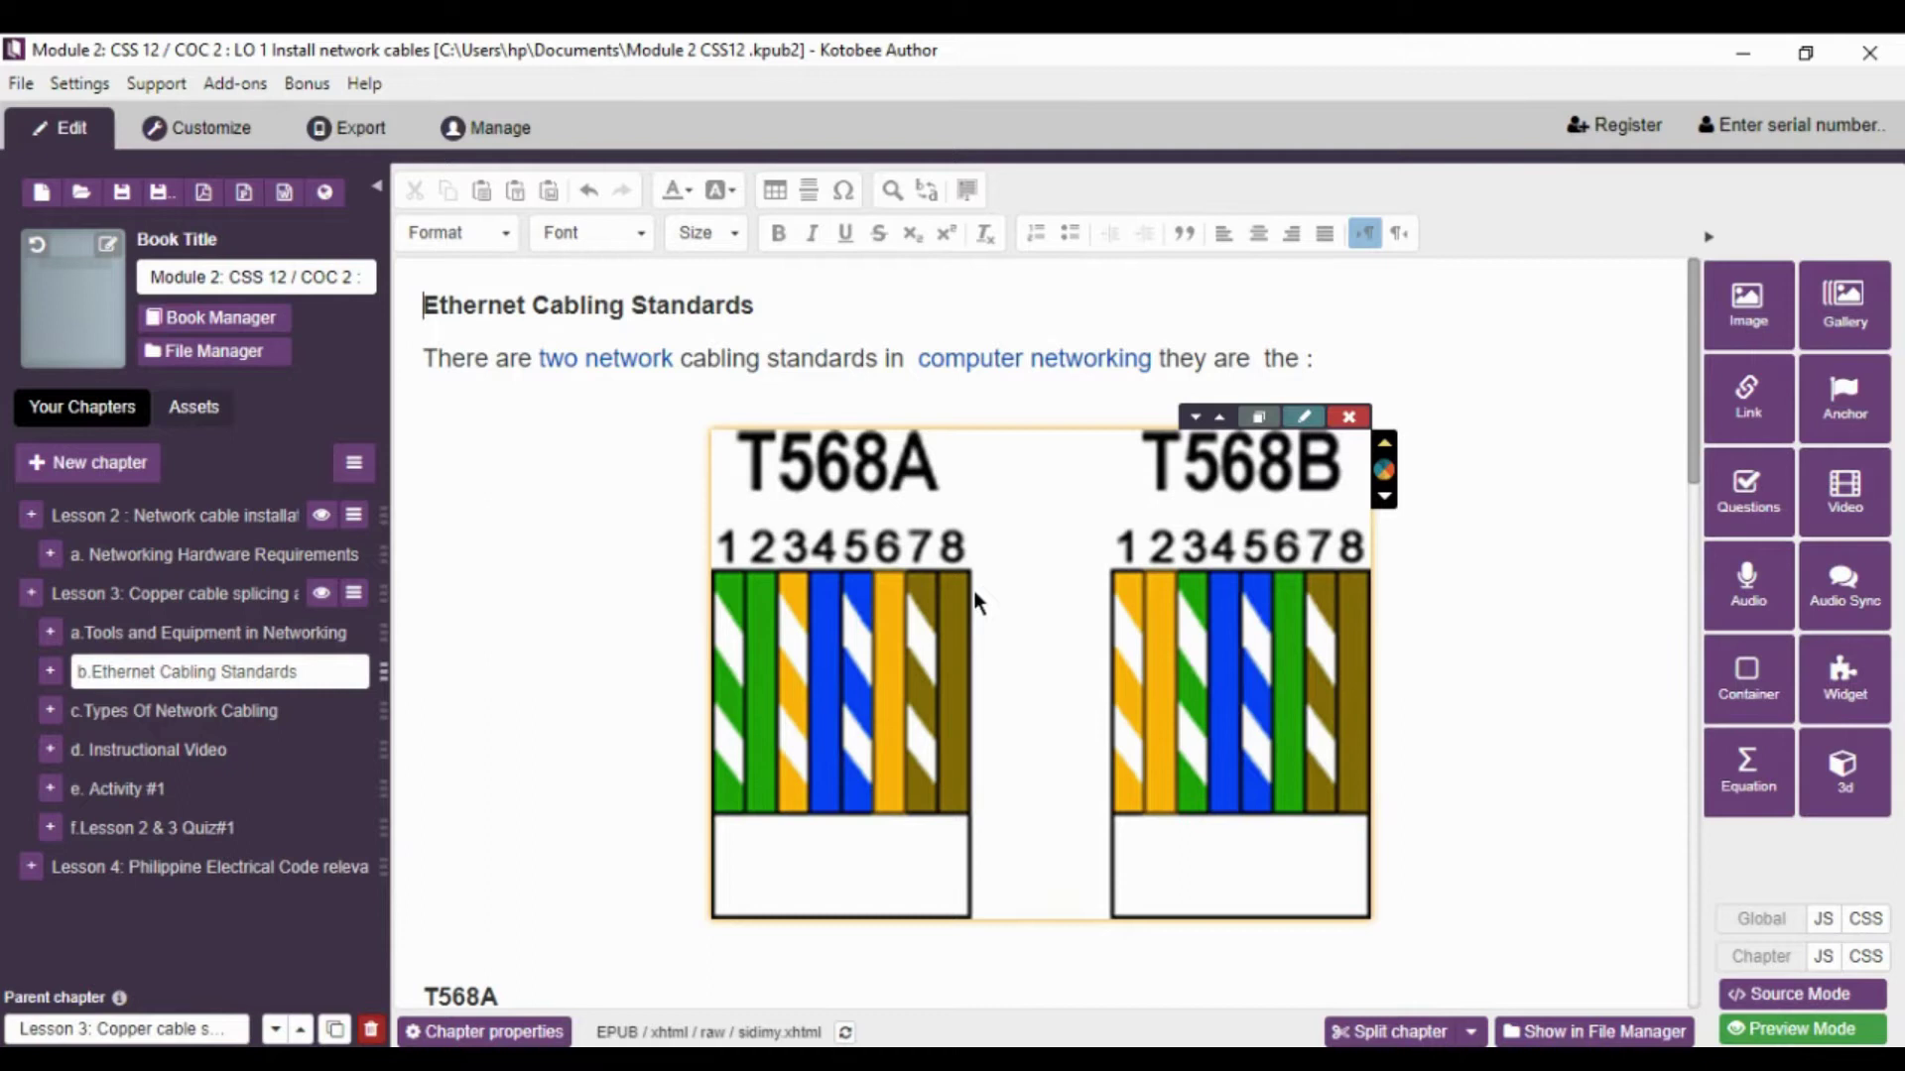
- Preview the chapter and then the whole e-book on the simulated device, opening "b.Ethernet Cabling Standards" under Lesson 3
key("ctrl+p")
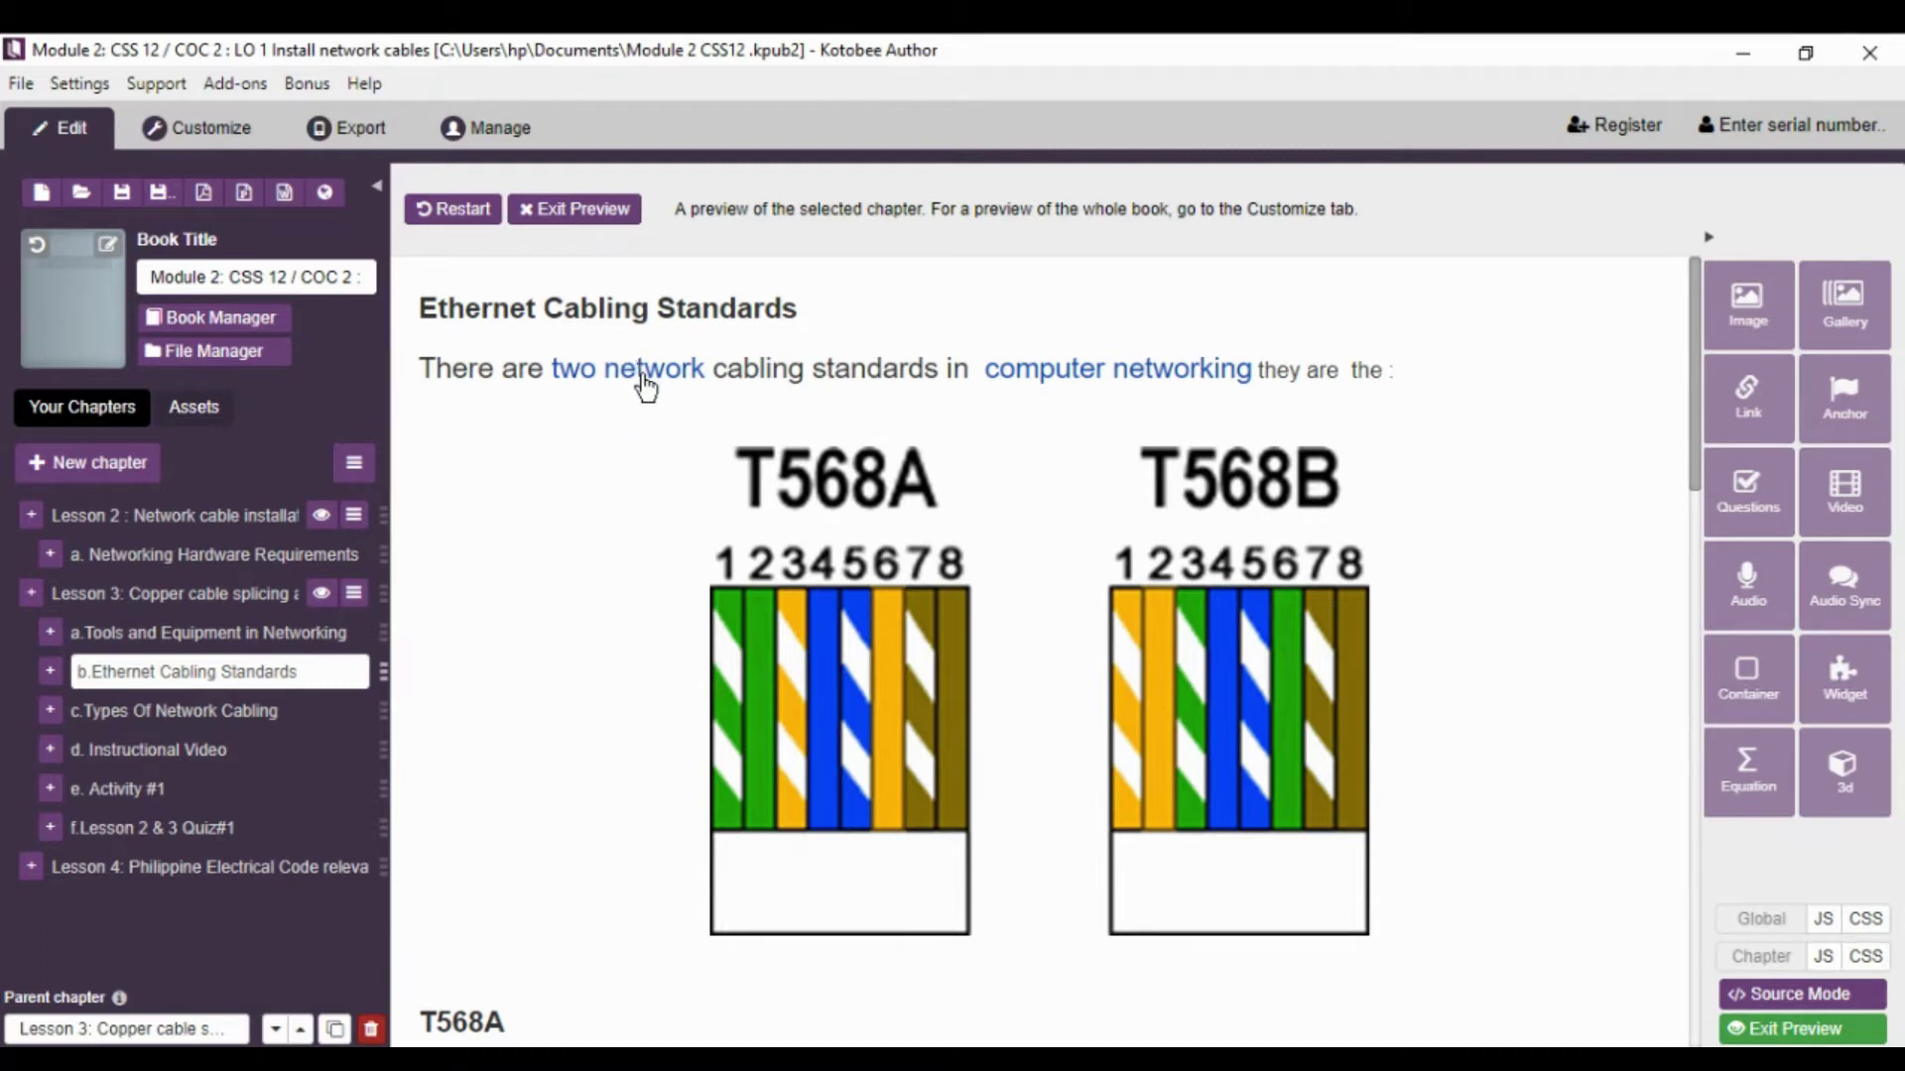
left_click(210, 127)
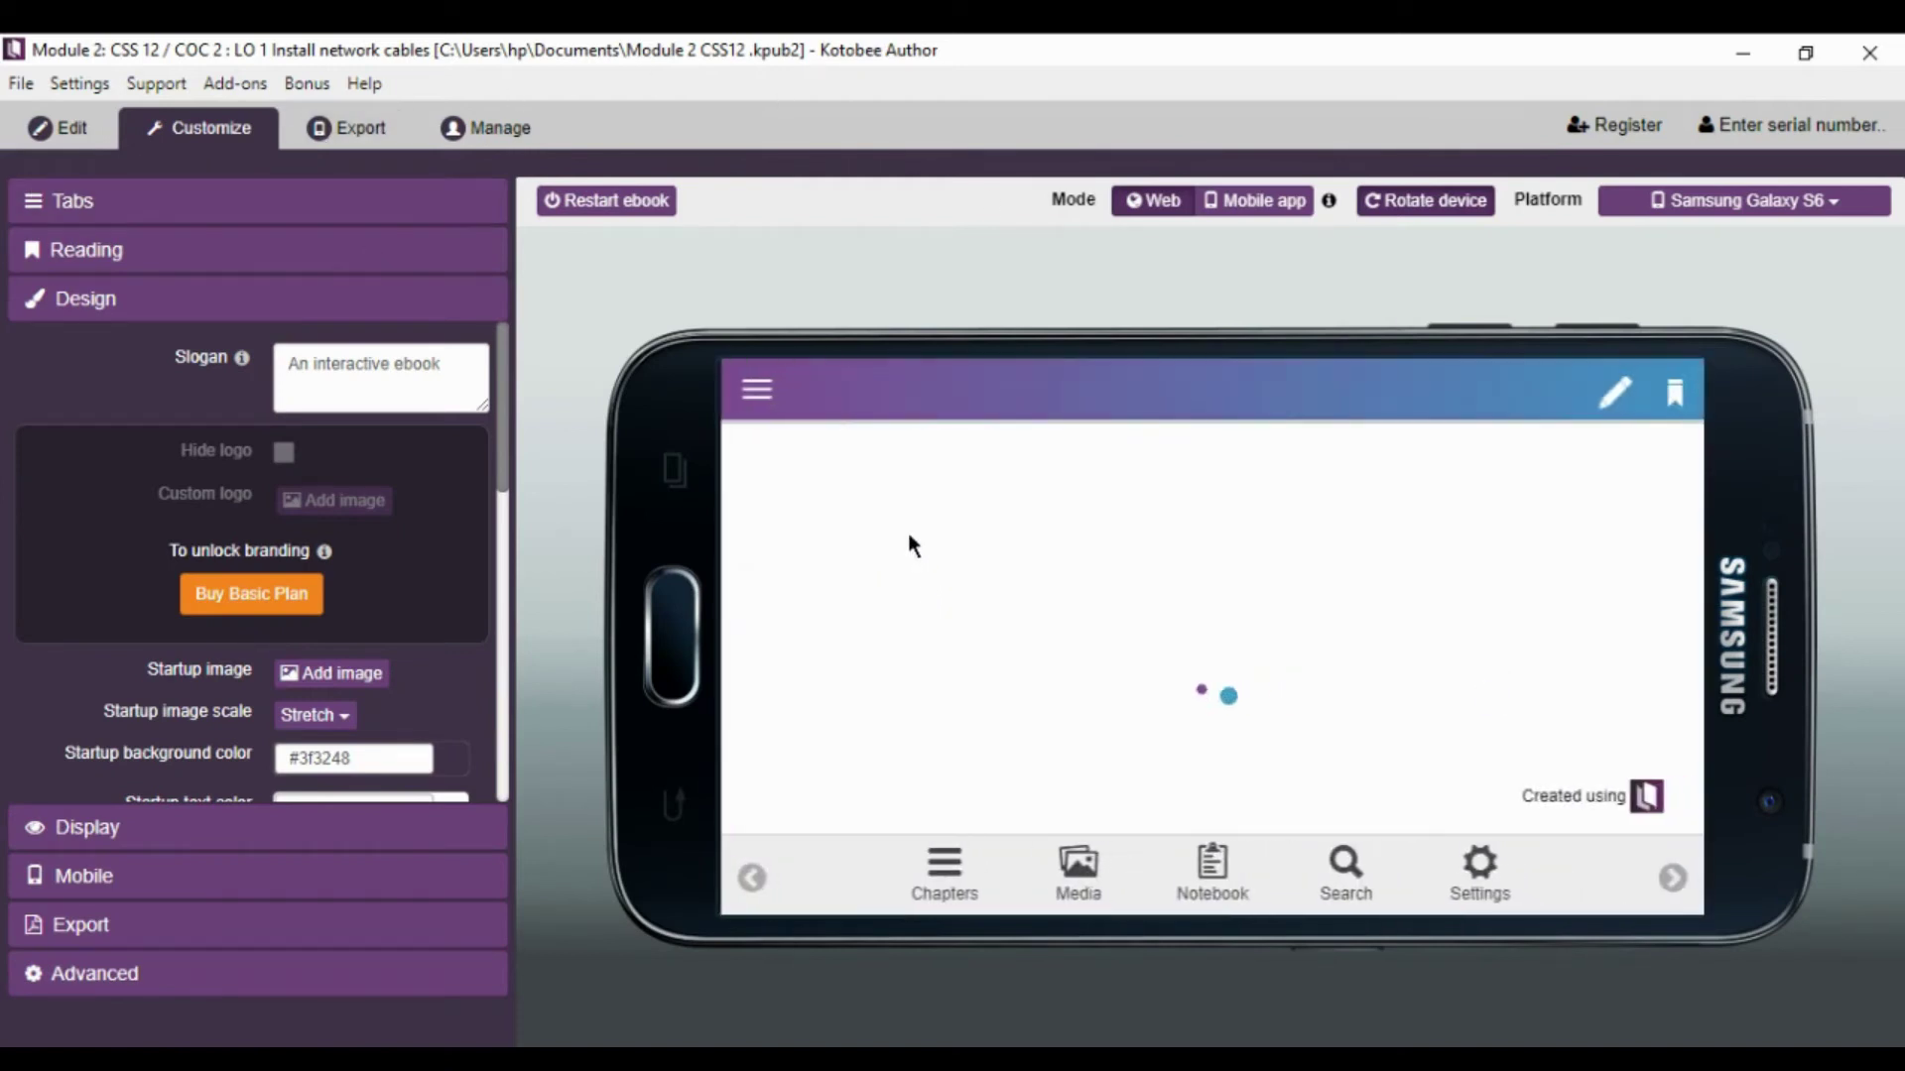
left_click(756, 400)
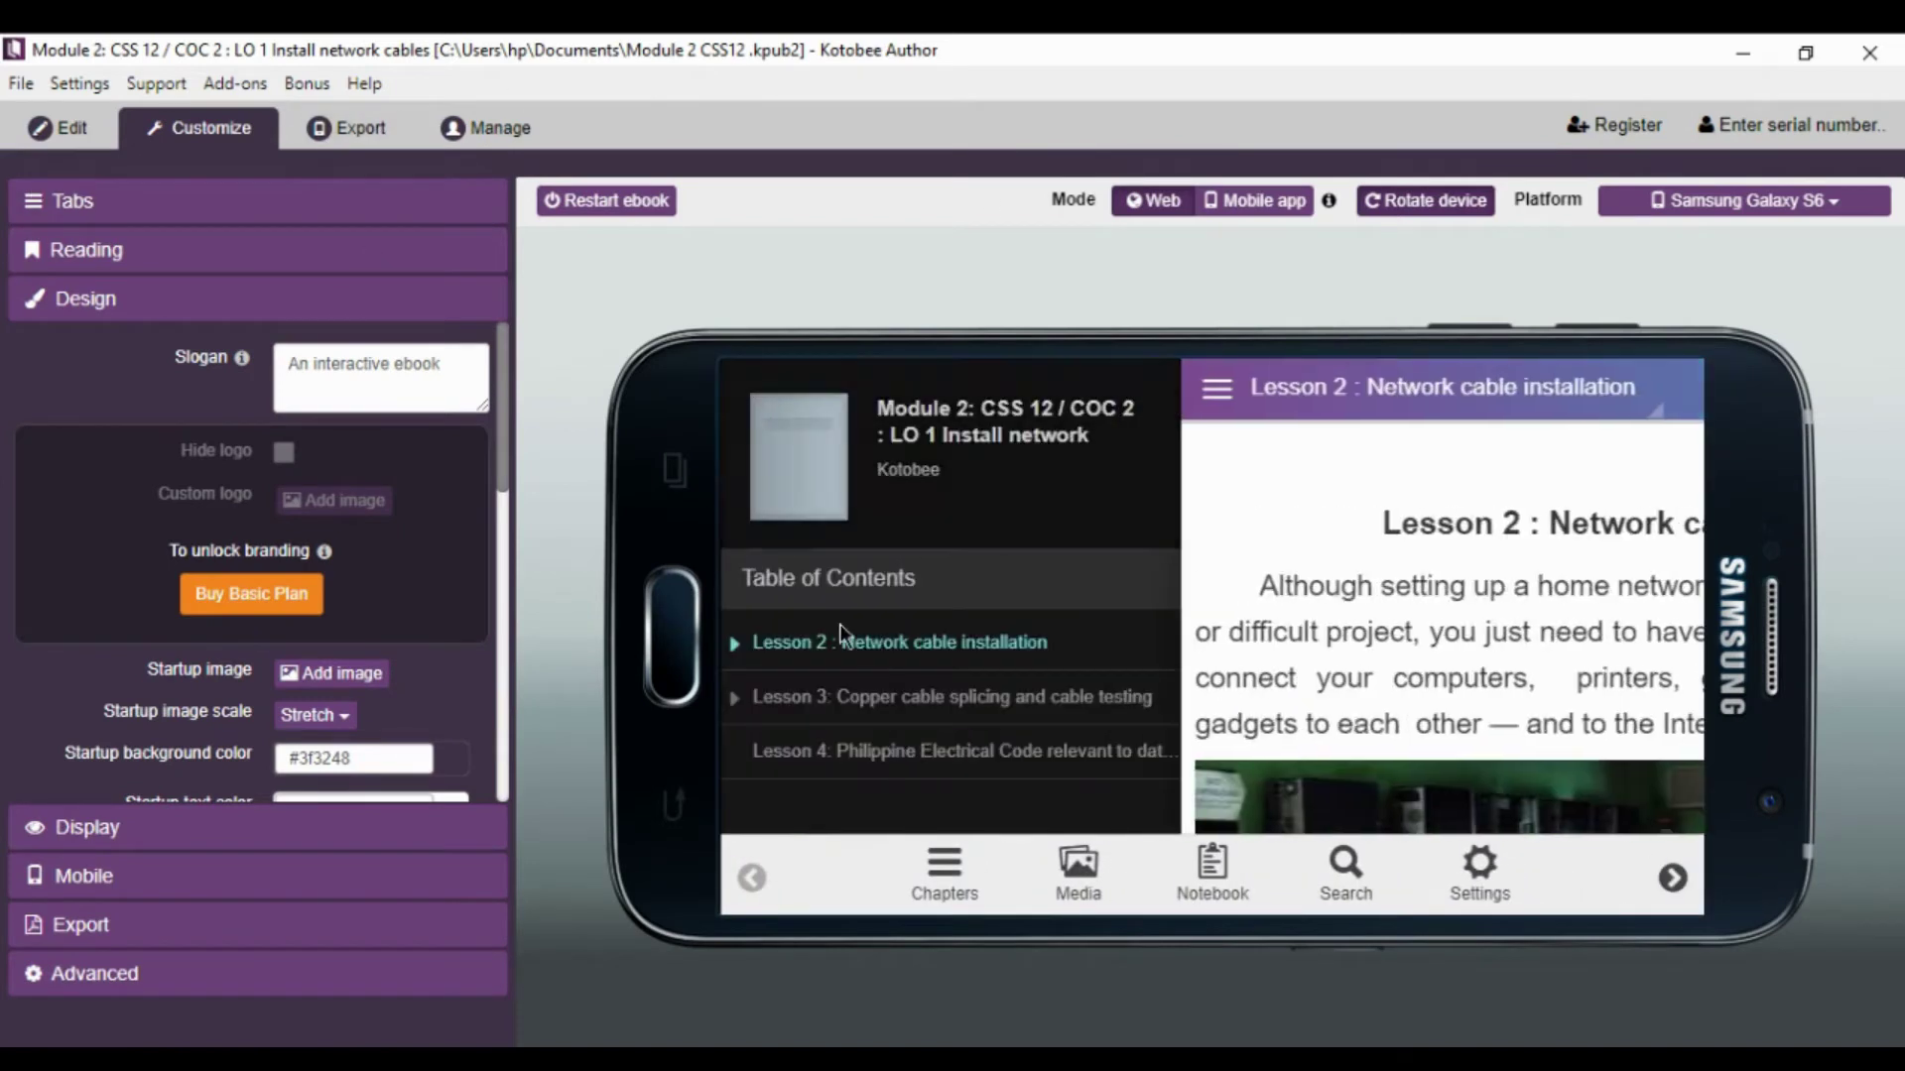
left_click(862, 694)
left_click(757, 389)
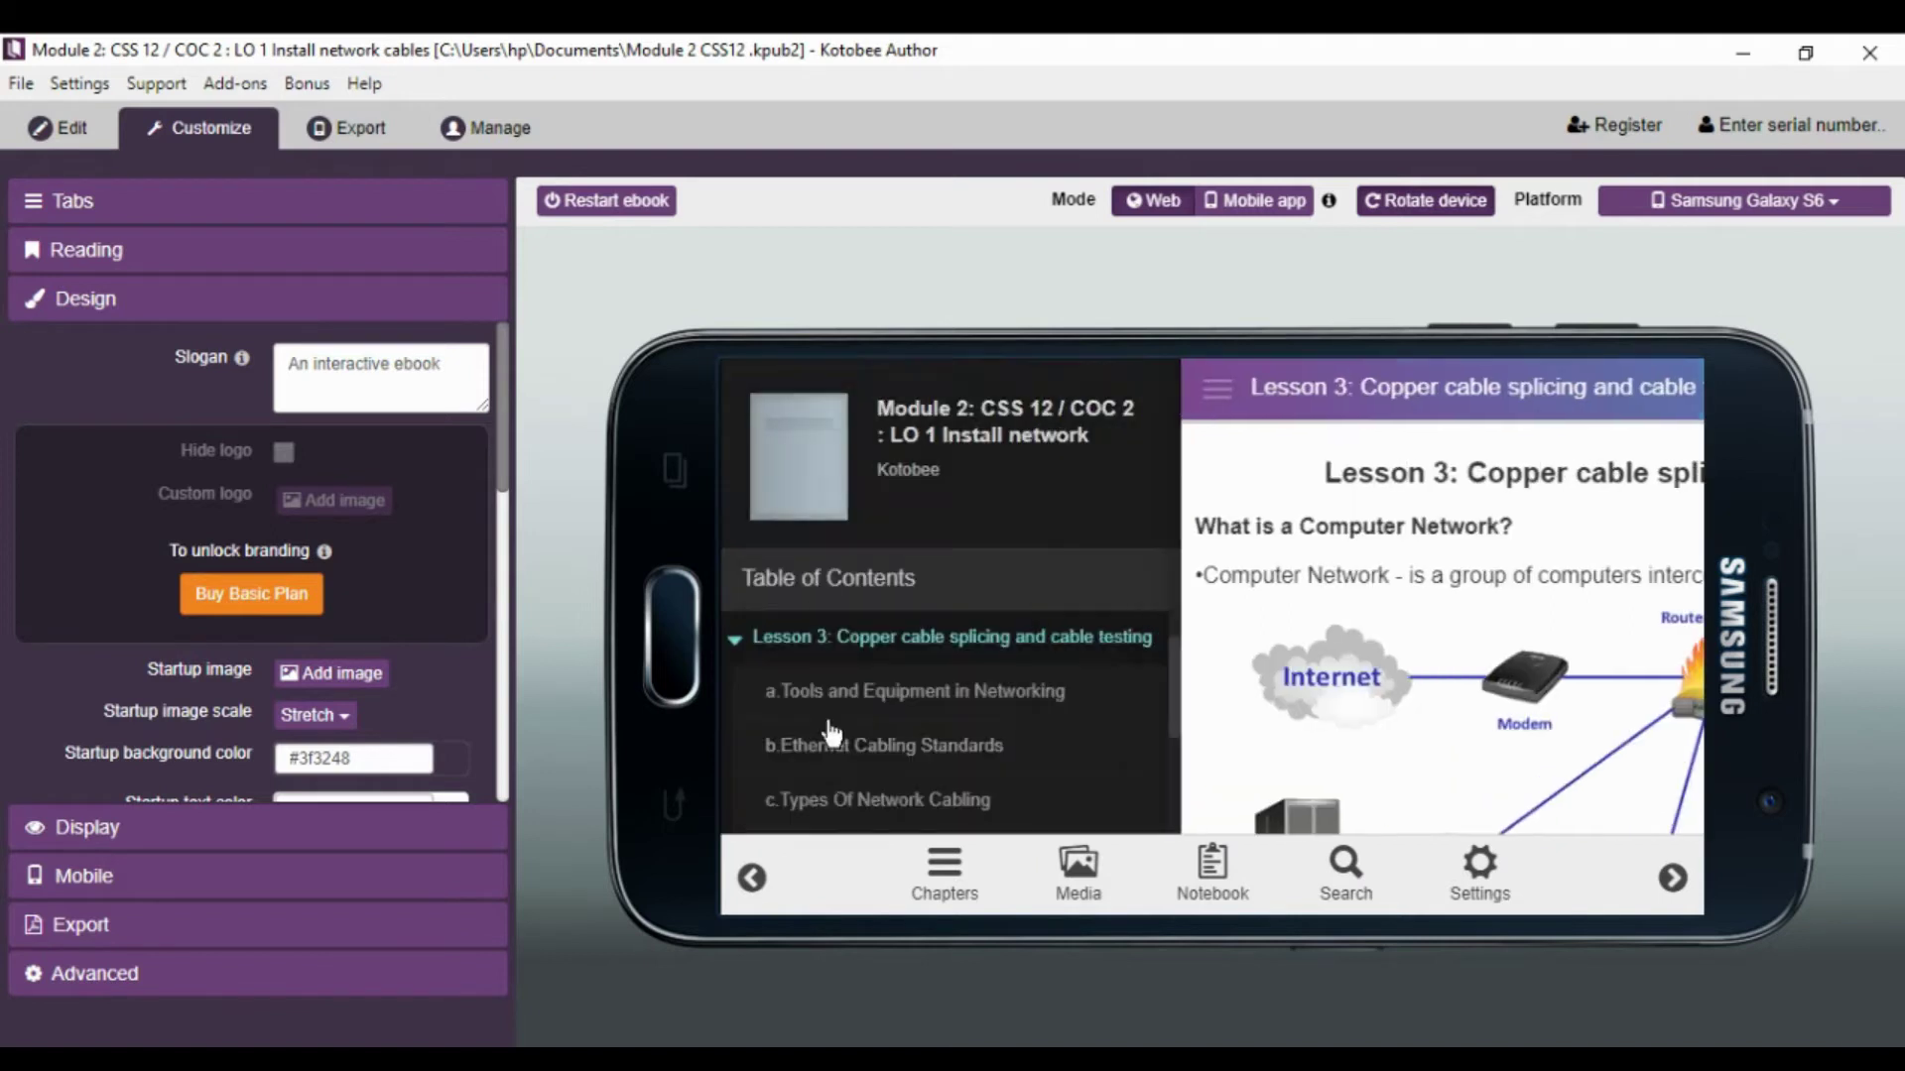
scroll(898, 754, "down", 3)
scroll(898, 764, "up", 3)
left_click(915, 745)
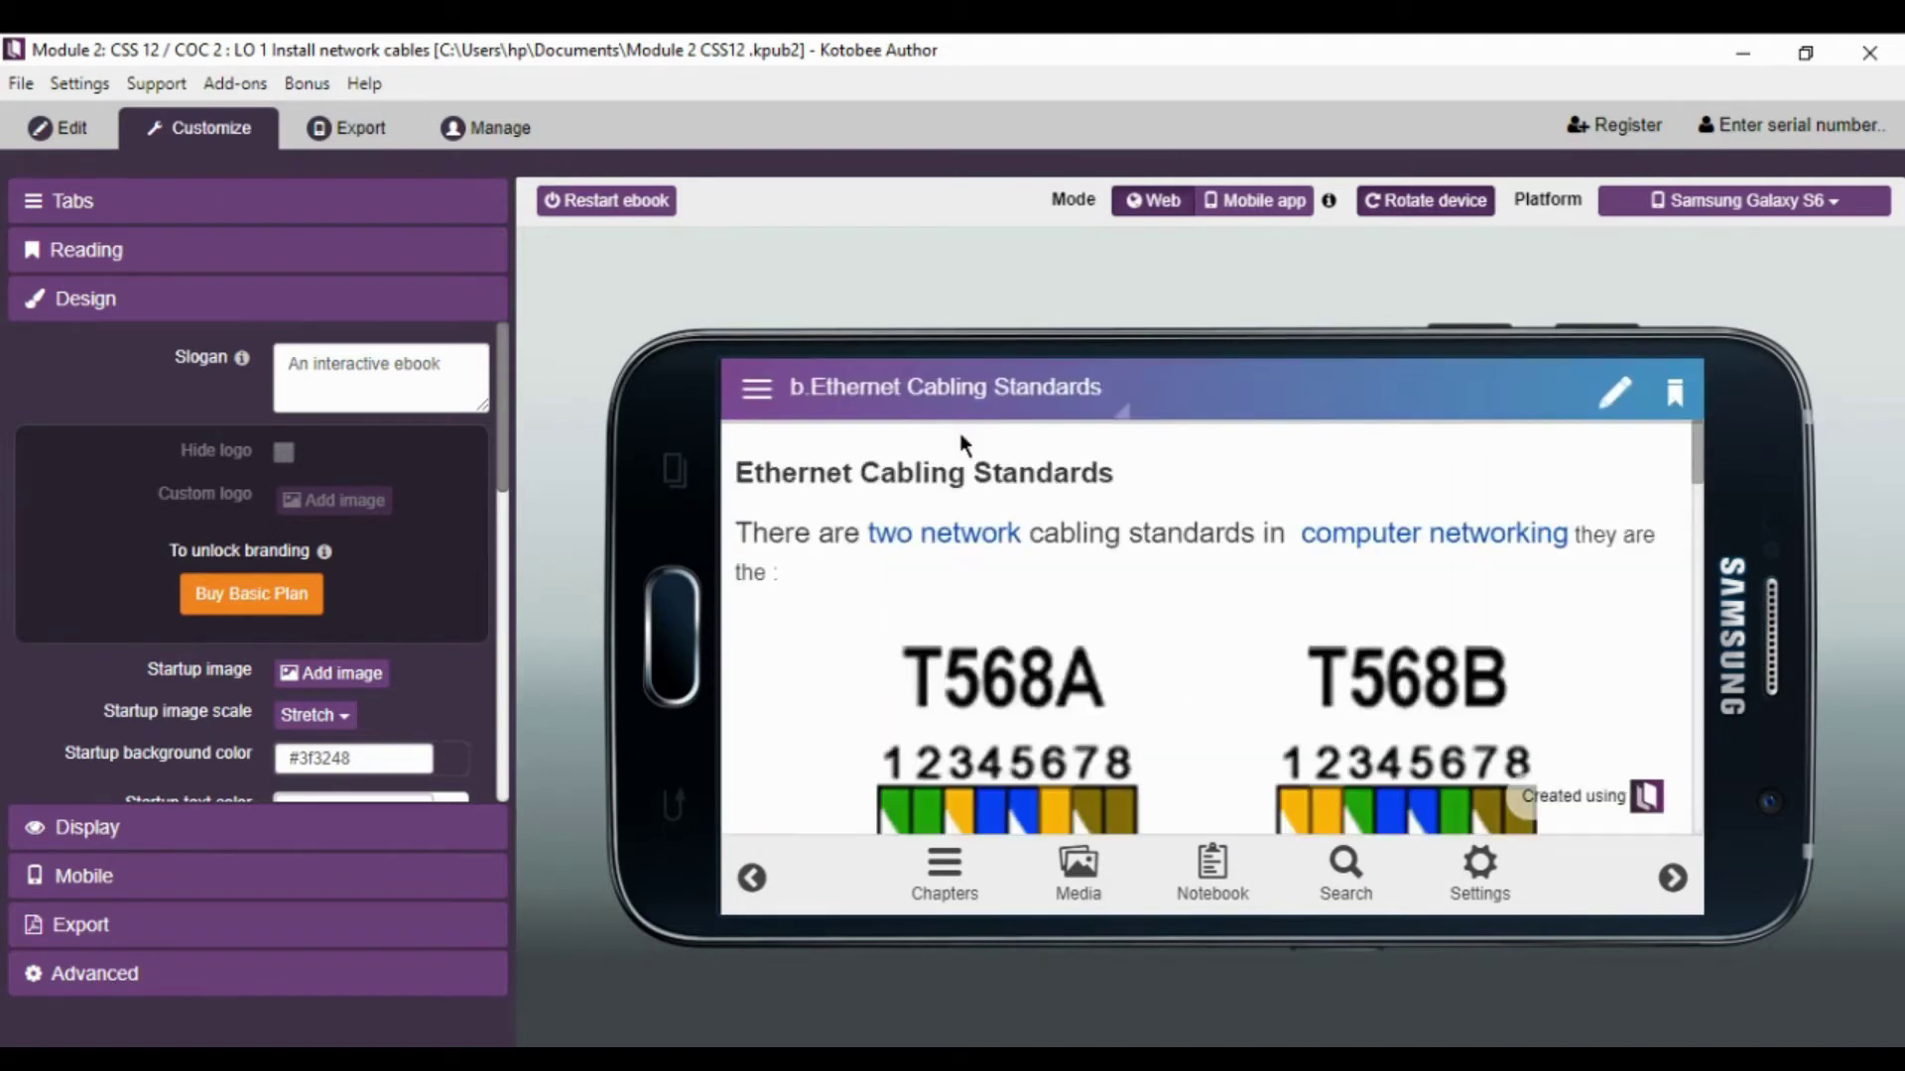
- Test the "two network" website link in the device preview and look through the linked page
left_click(951, 536)
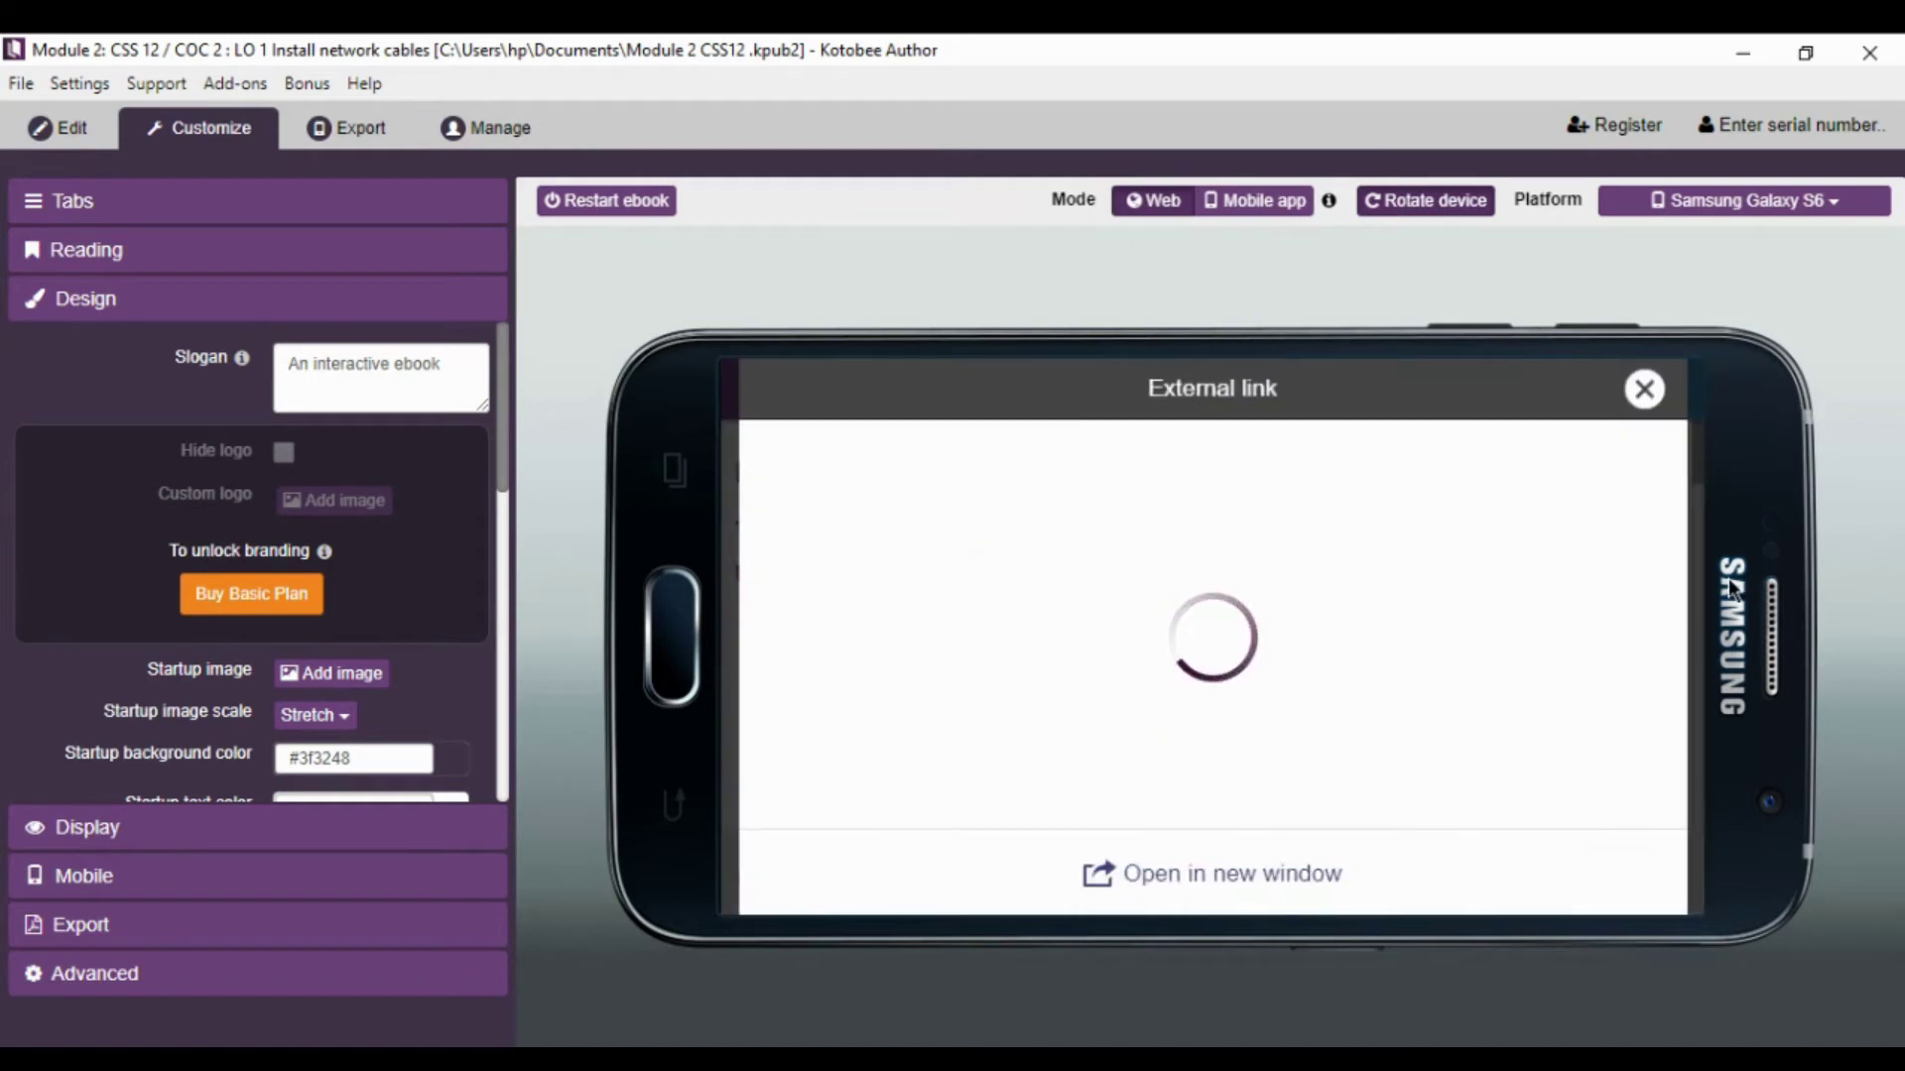
scroll(1332, 713, "down", 2)
scroll(1331, 712, "down", 10)
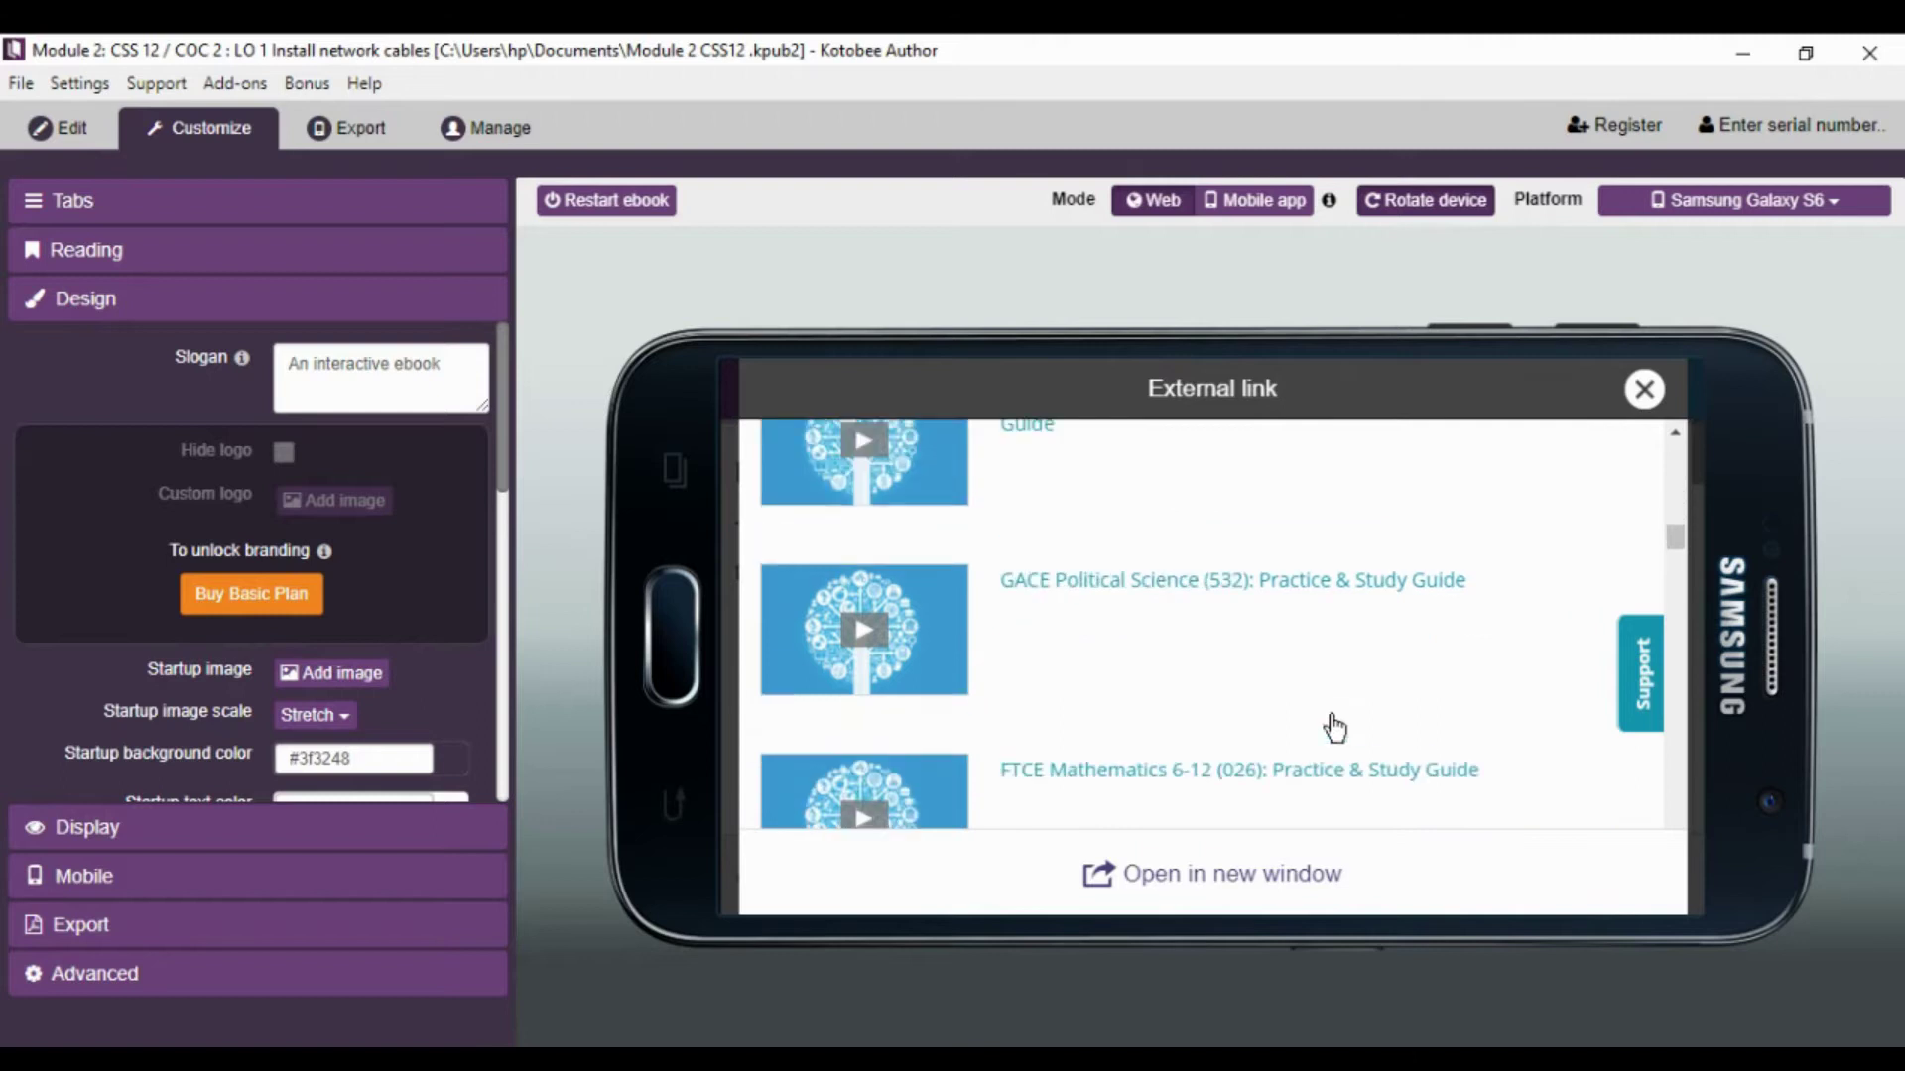
- Look through the linked study.com lesson page in the device preview and close the external link
scroll(1532, 746, "up", 15)
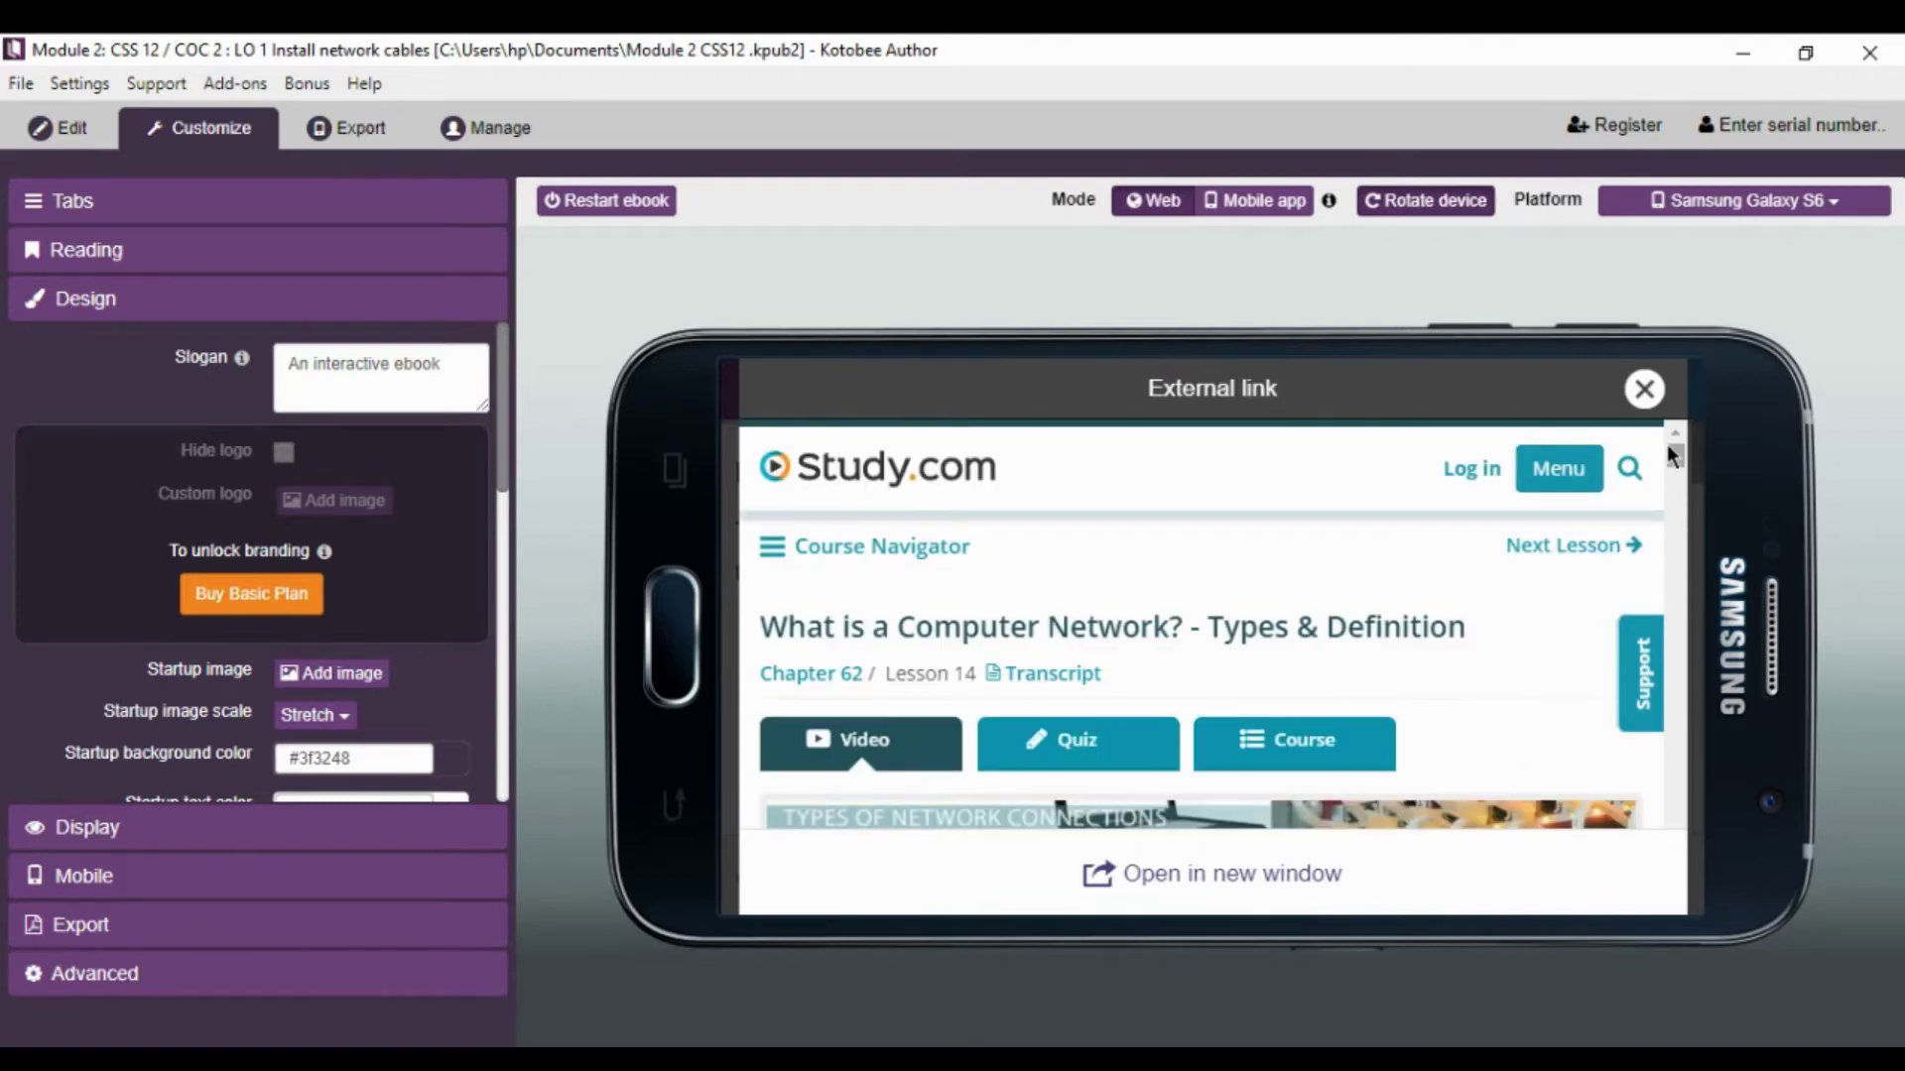
scroll(1441, 556, "down", 5)
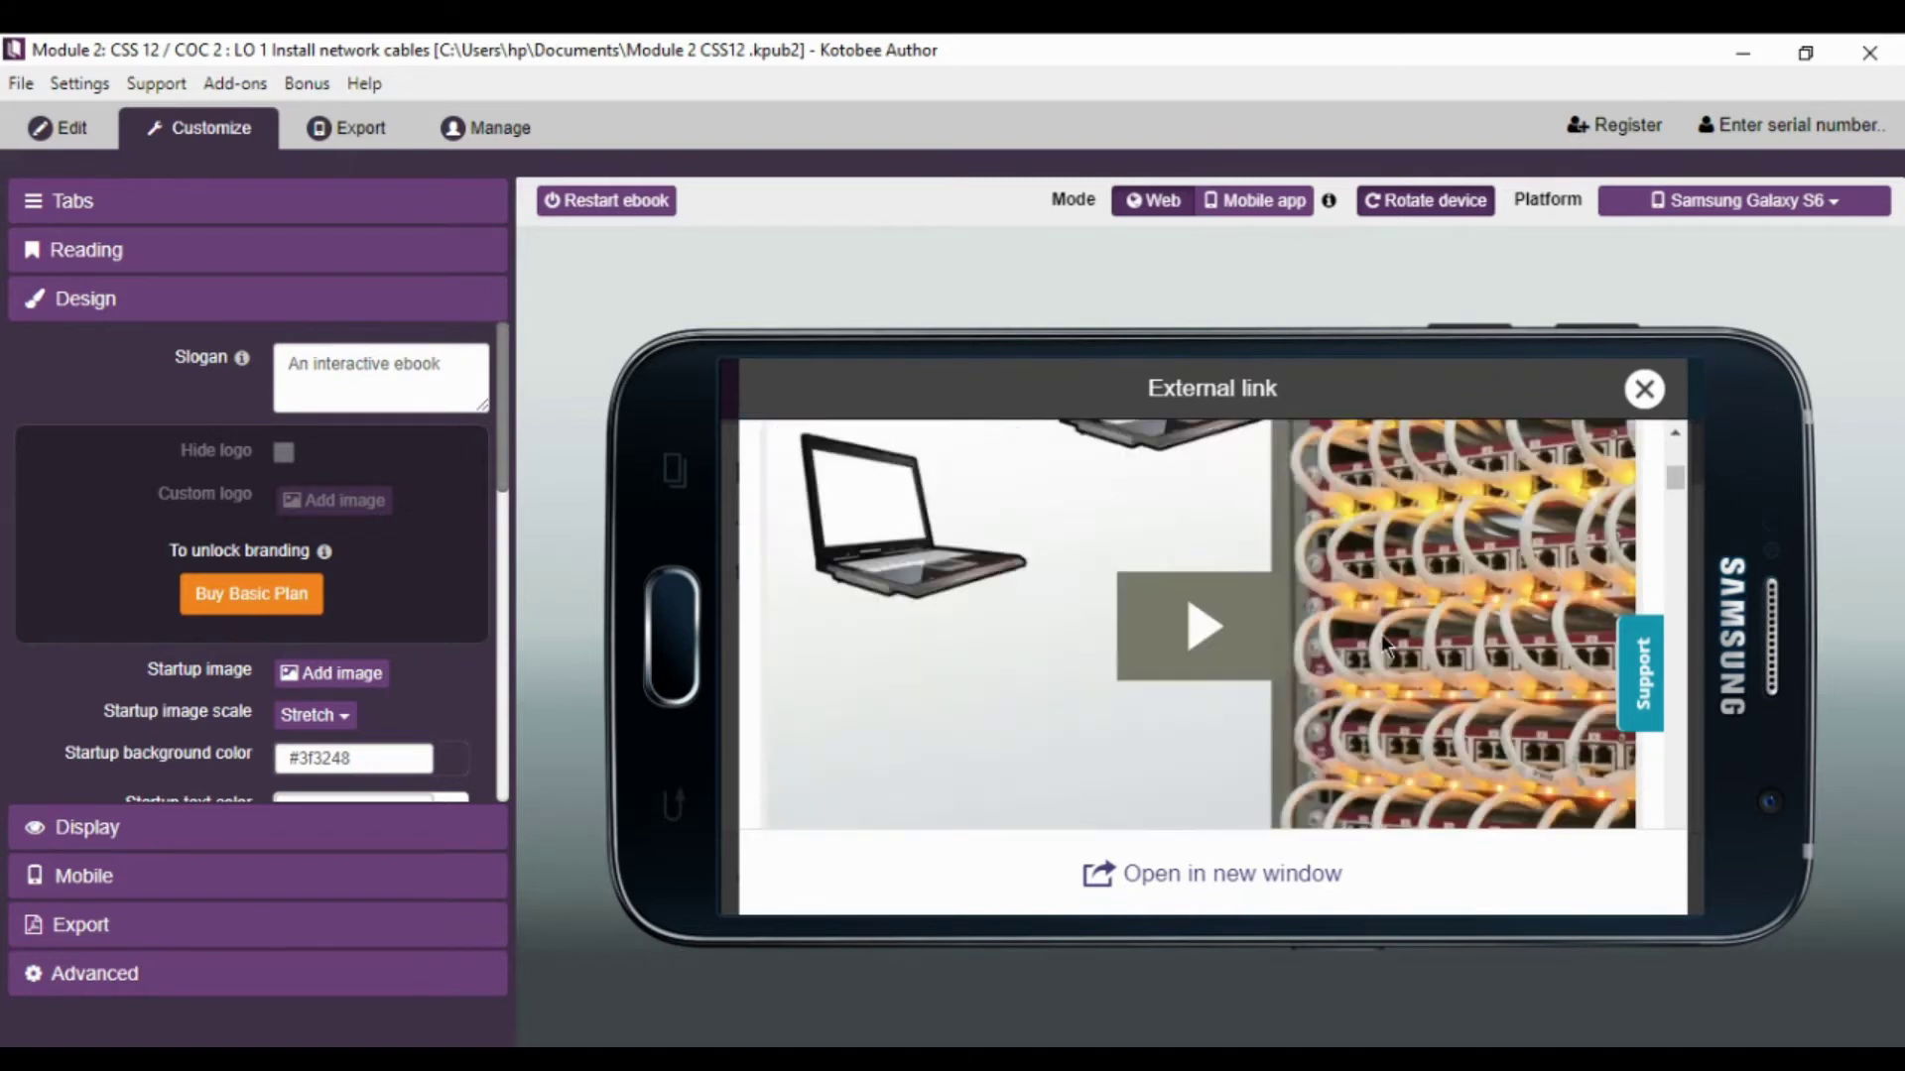
scroll(1372, 645, "down", 5)
scroll(1327, 694, "up", 5)
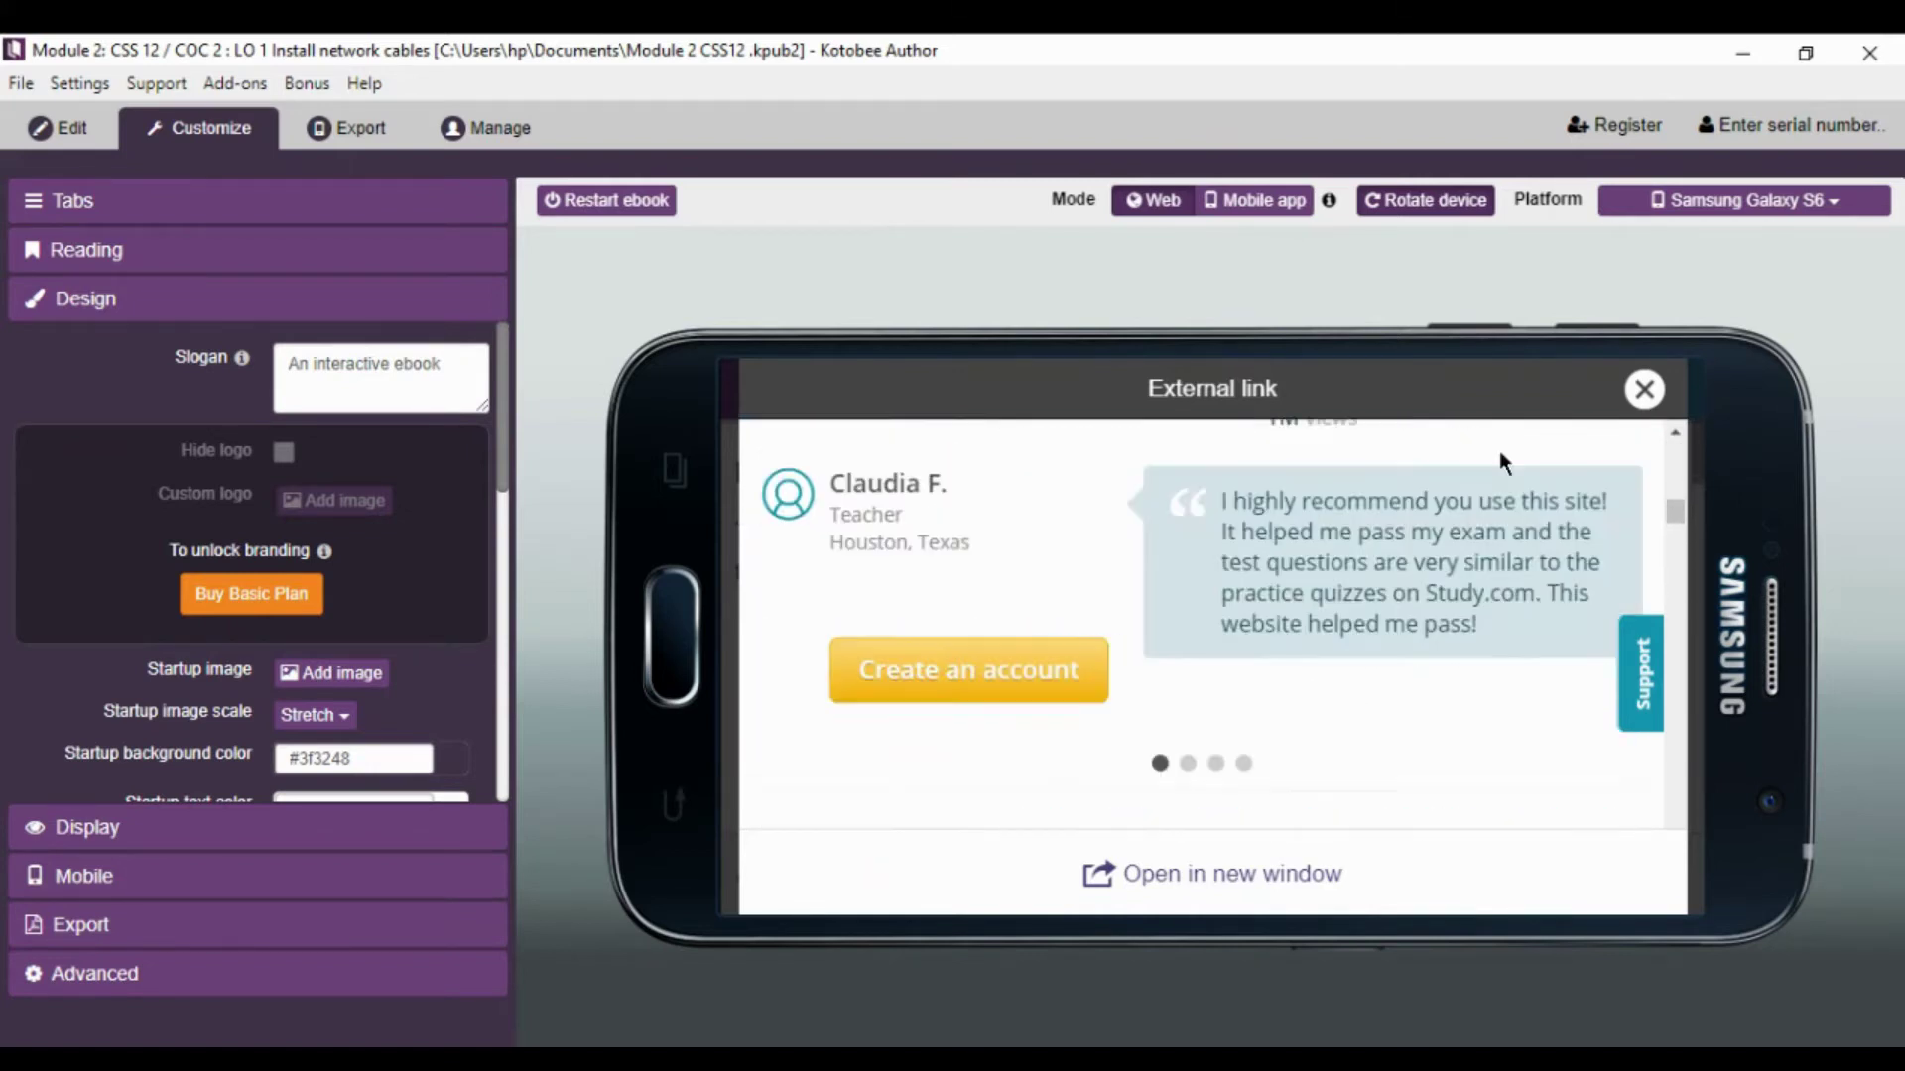
left_click(1643, 397)
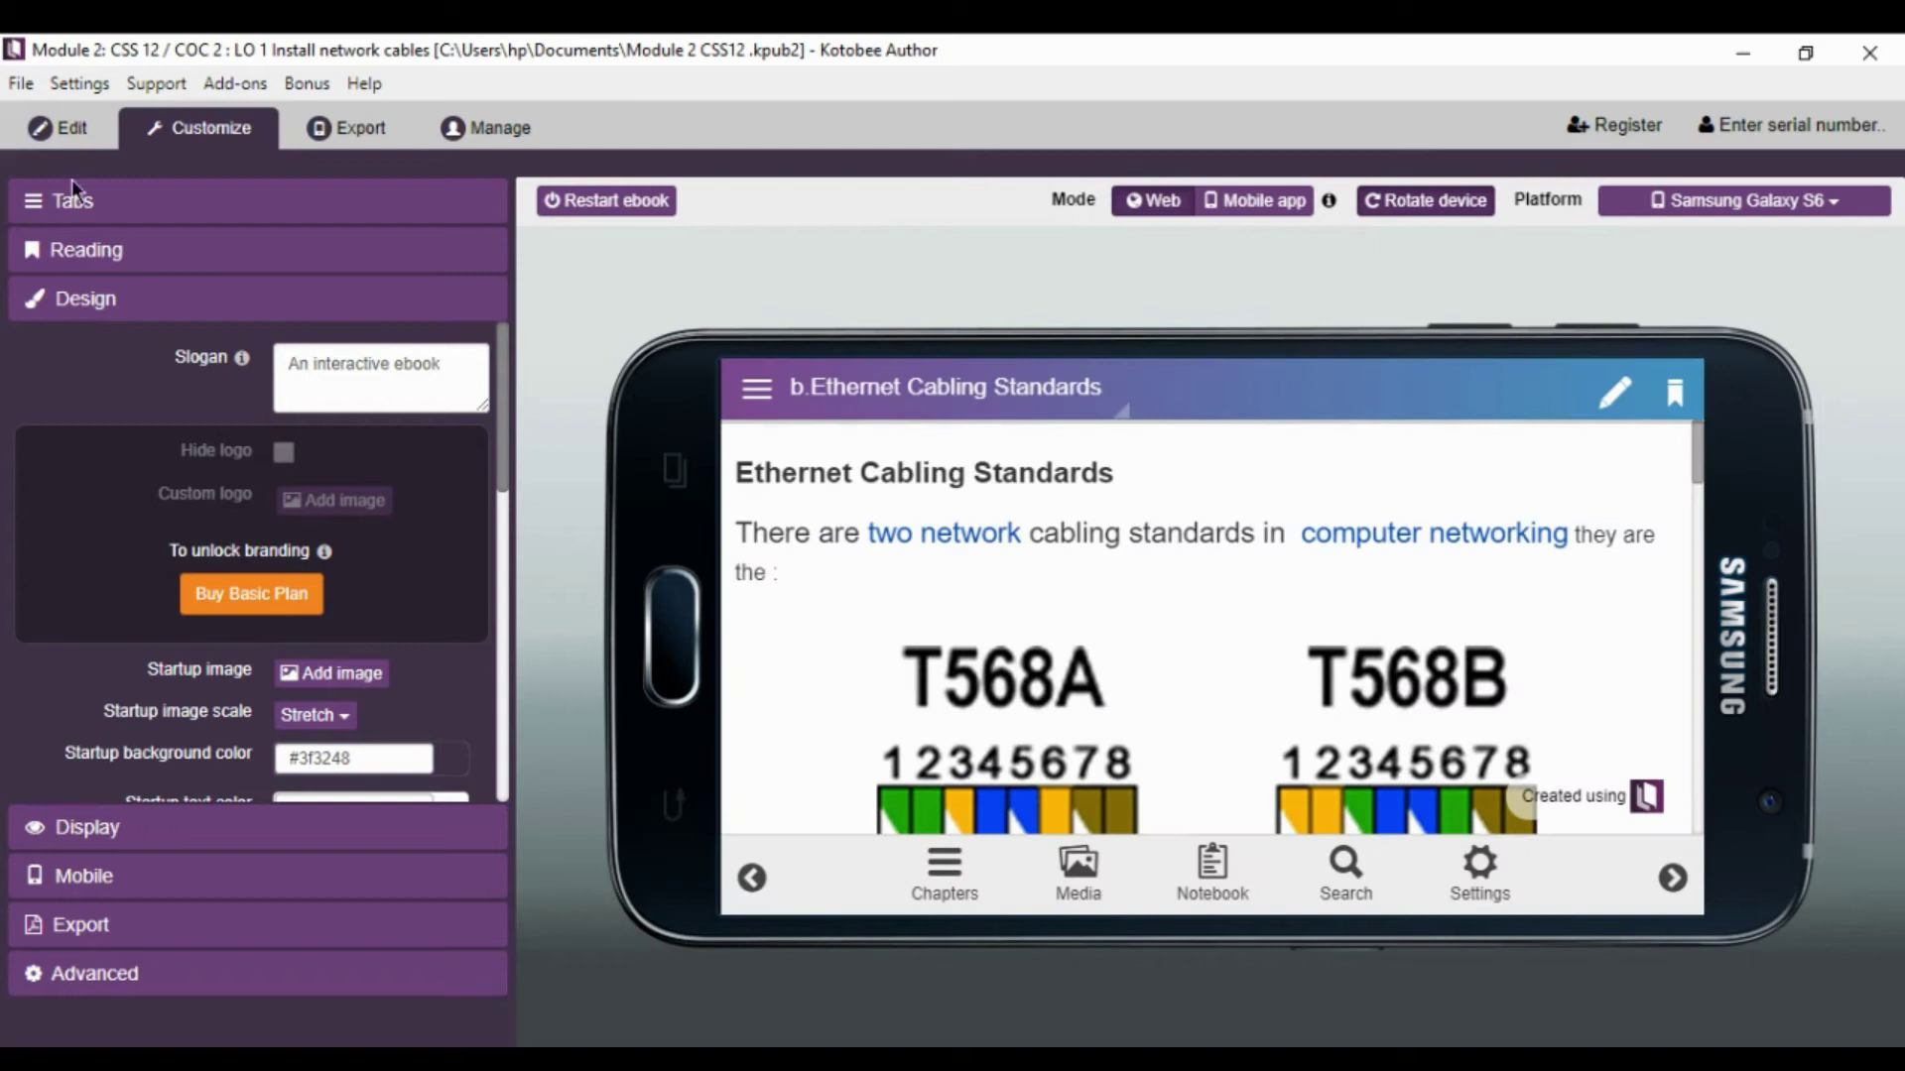
- Return from the device simulation to the Ethernet Cabling Standards chapter and leave its preview for editing
left_click(66, 121)
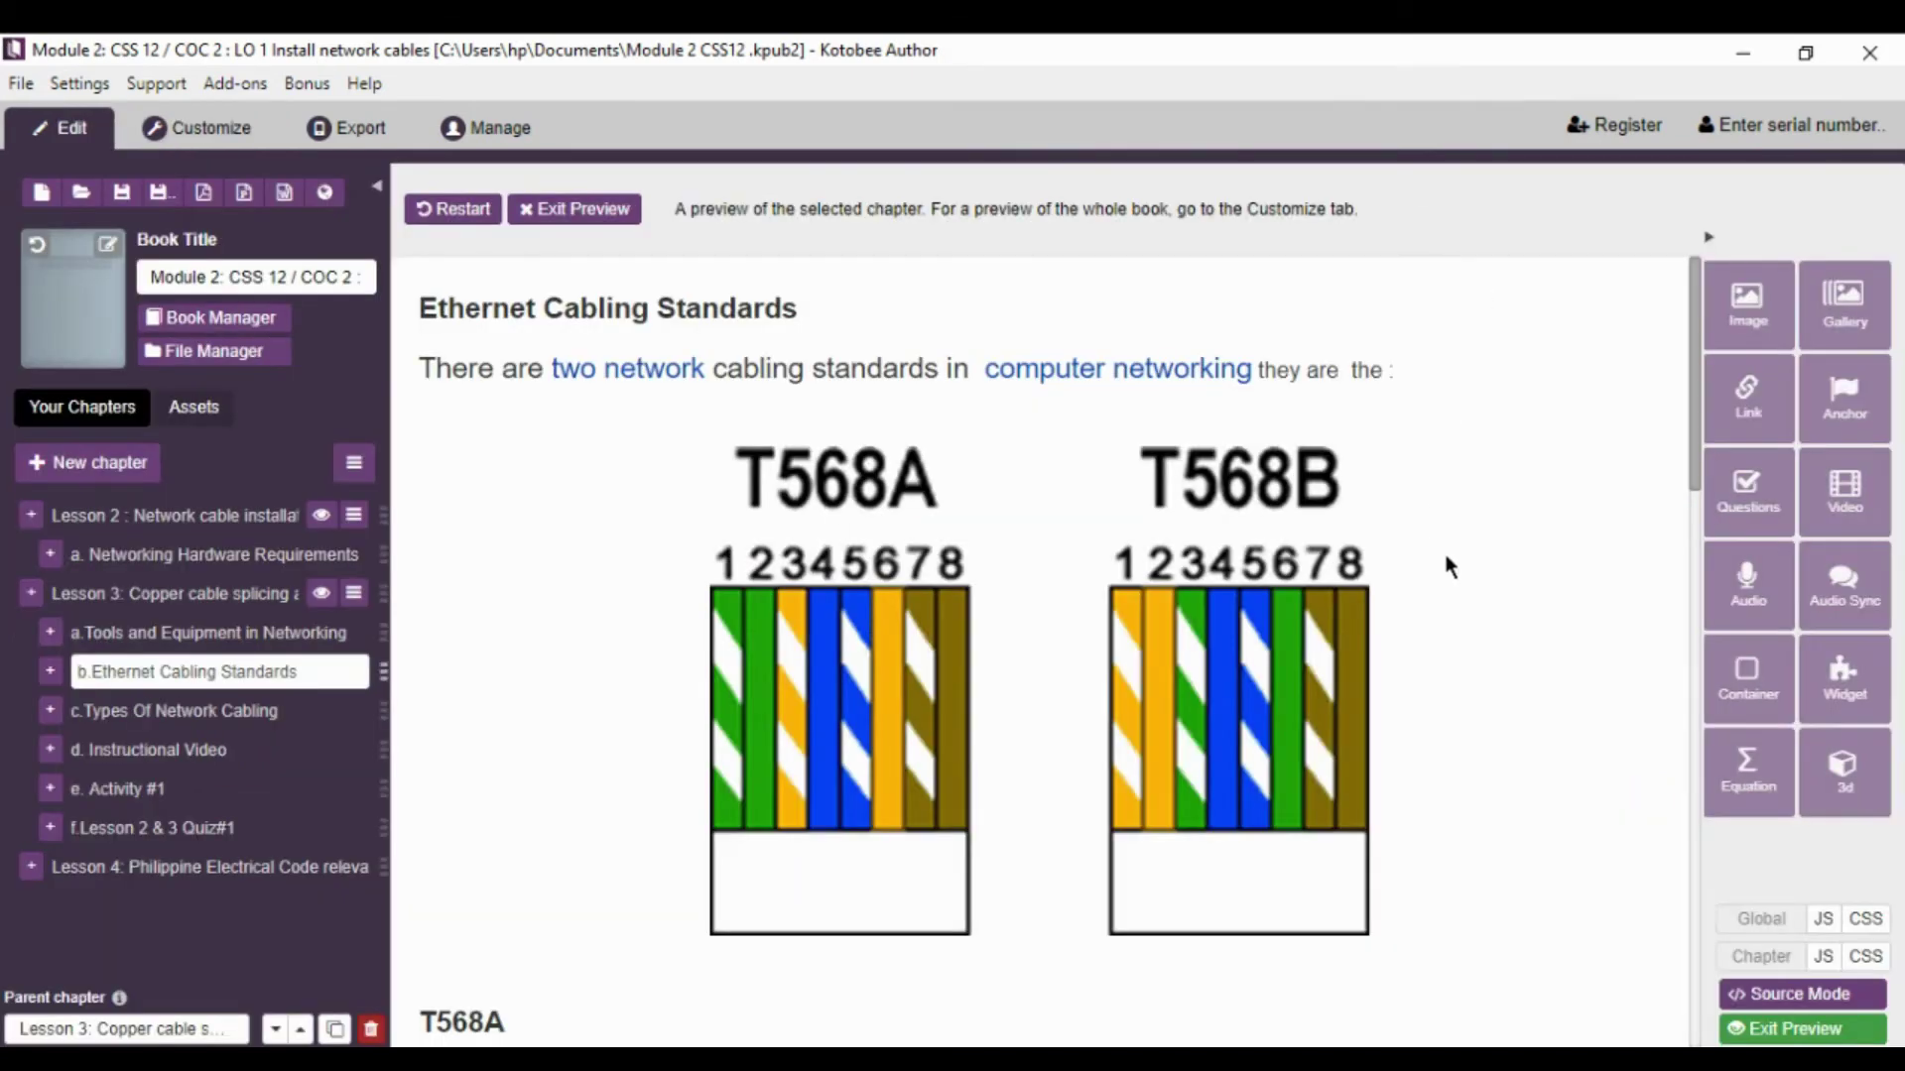
scroll(1508, 556, "down", 2)
left_click(1814, 1031)
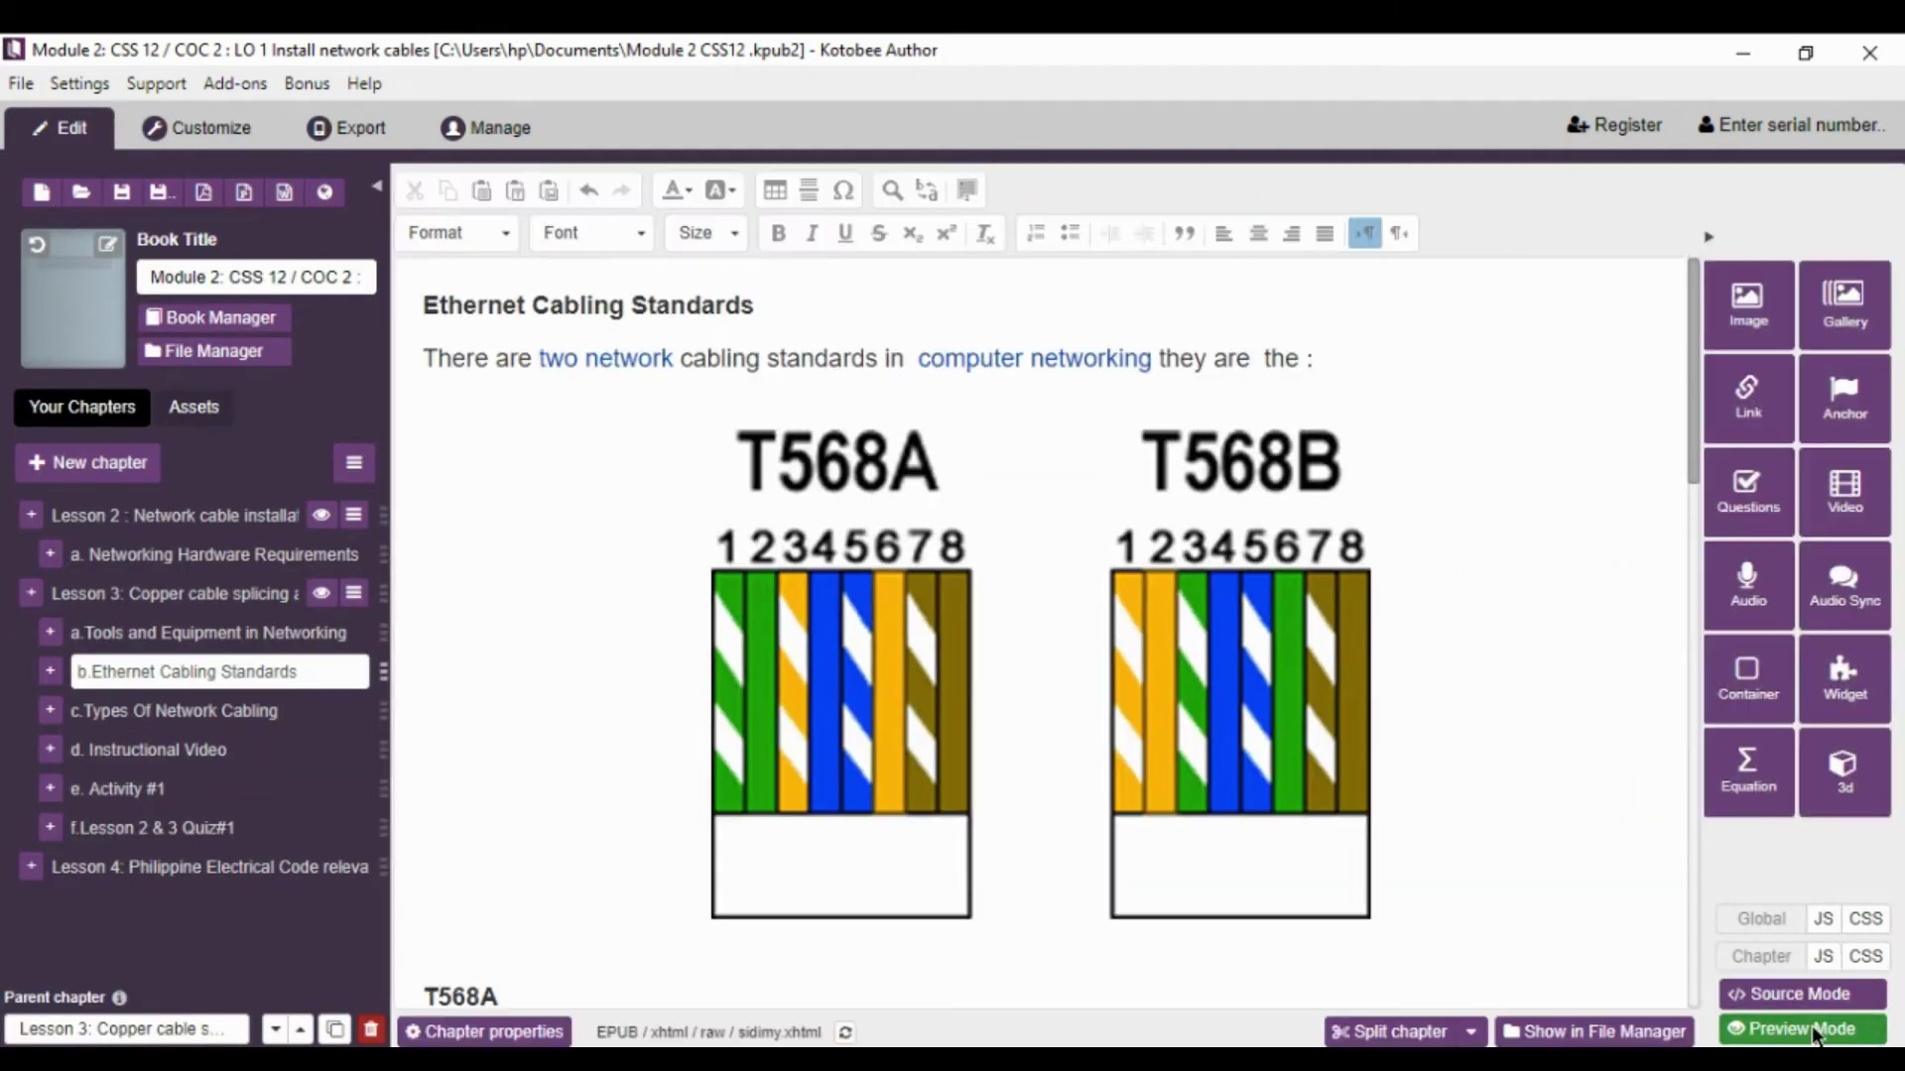
left_click(1746, 419)
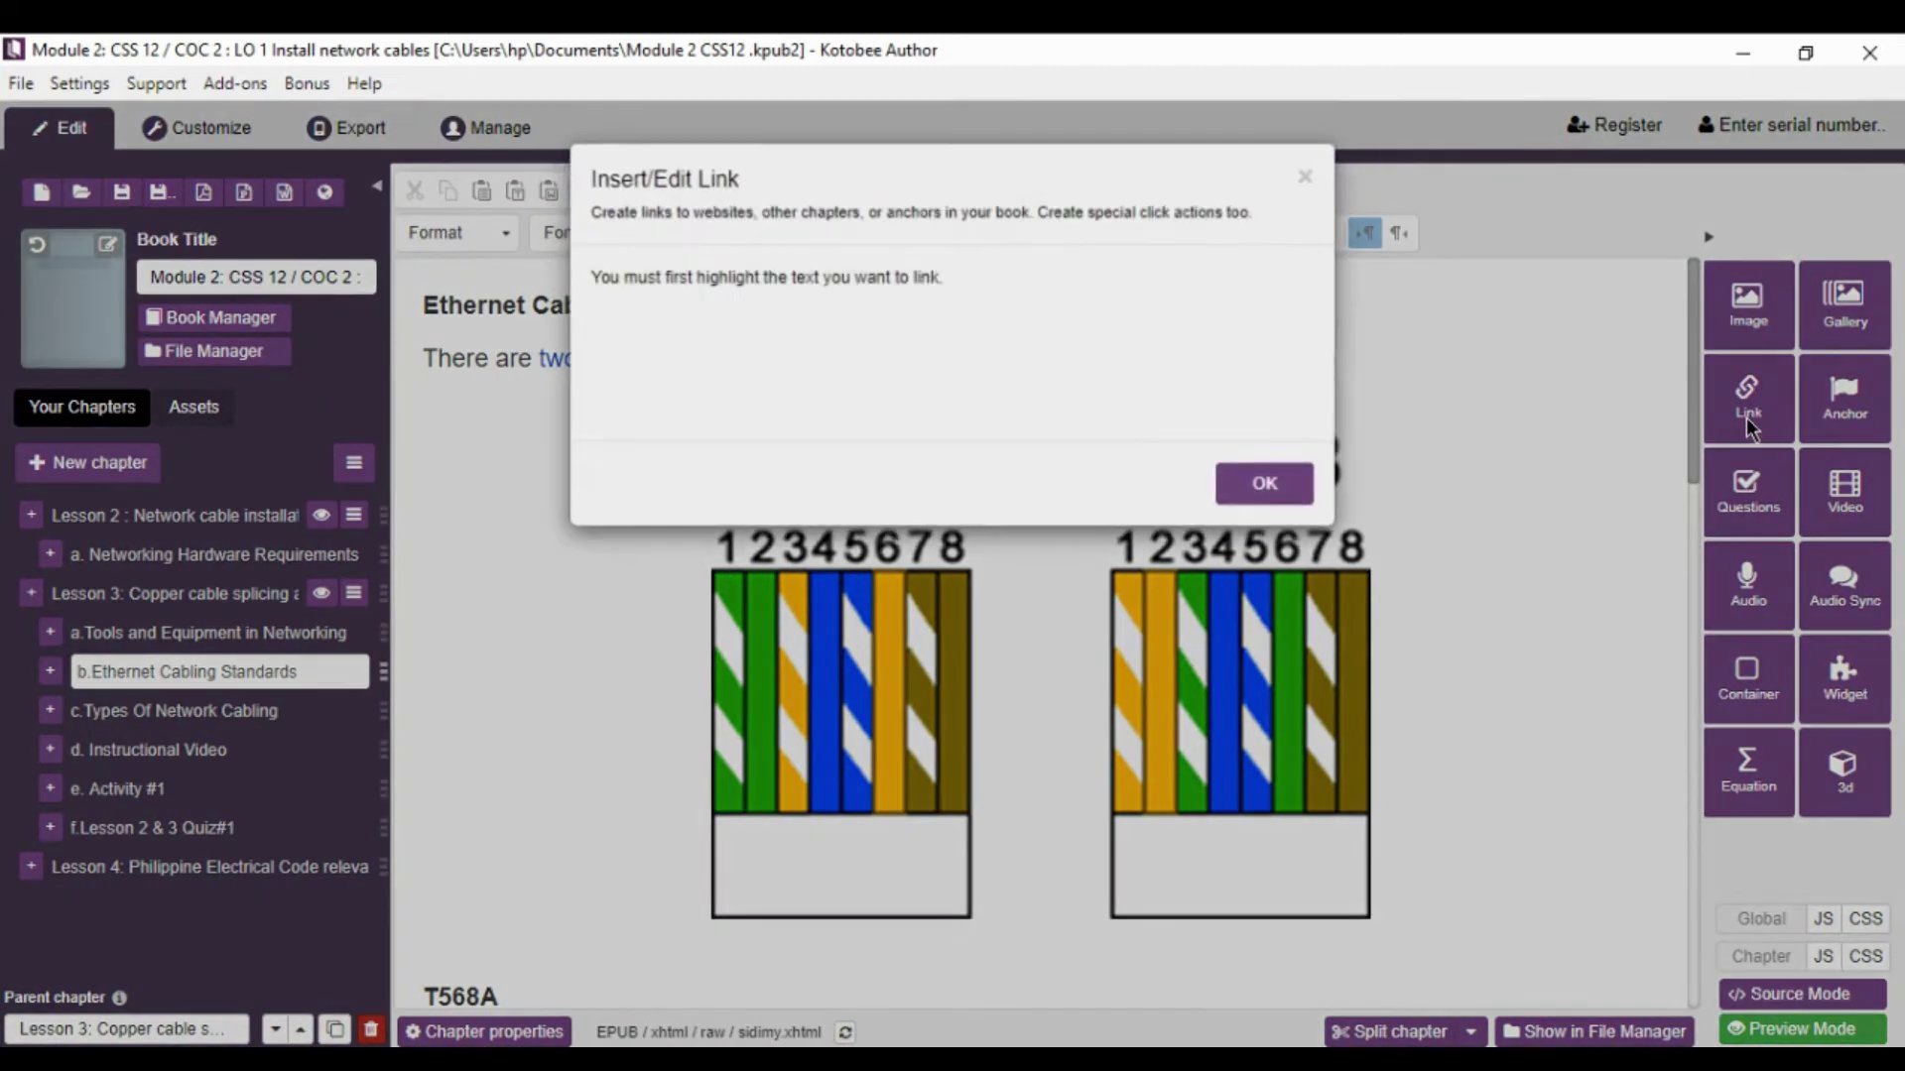
left_click(1264, 483)
left_click_drag(1178, 361, 1280, 365)
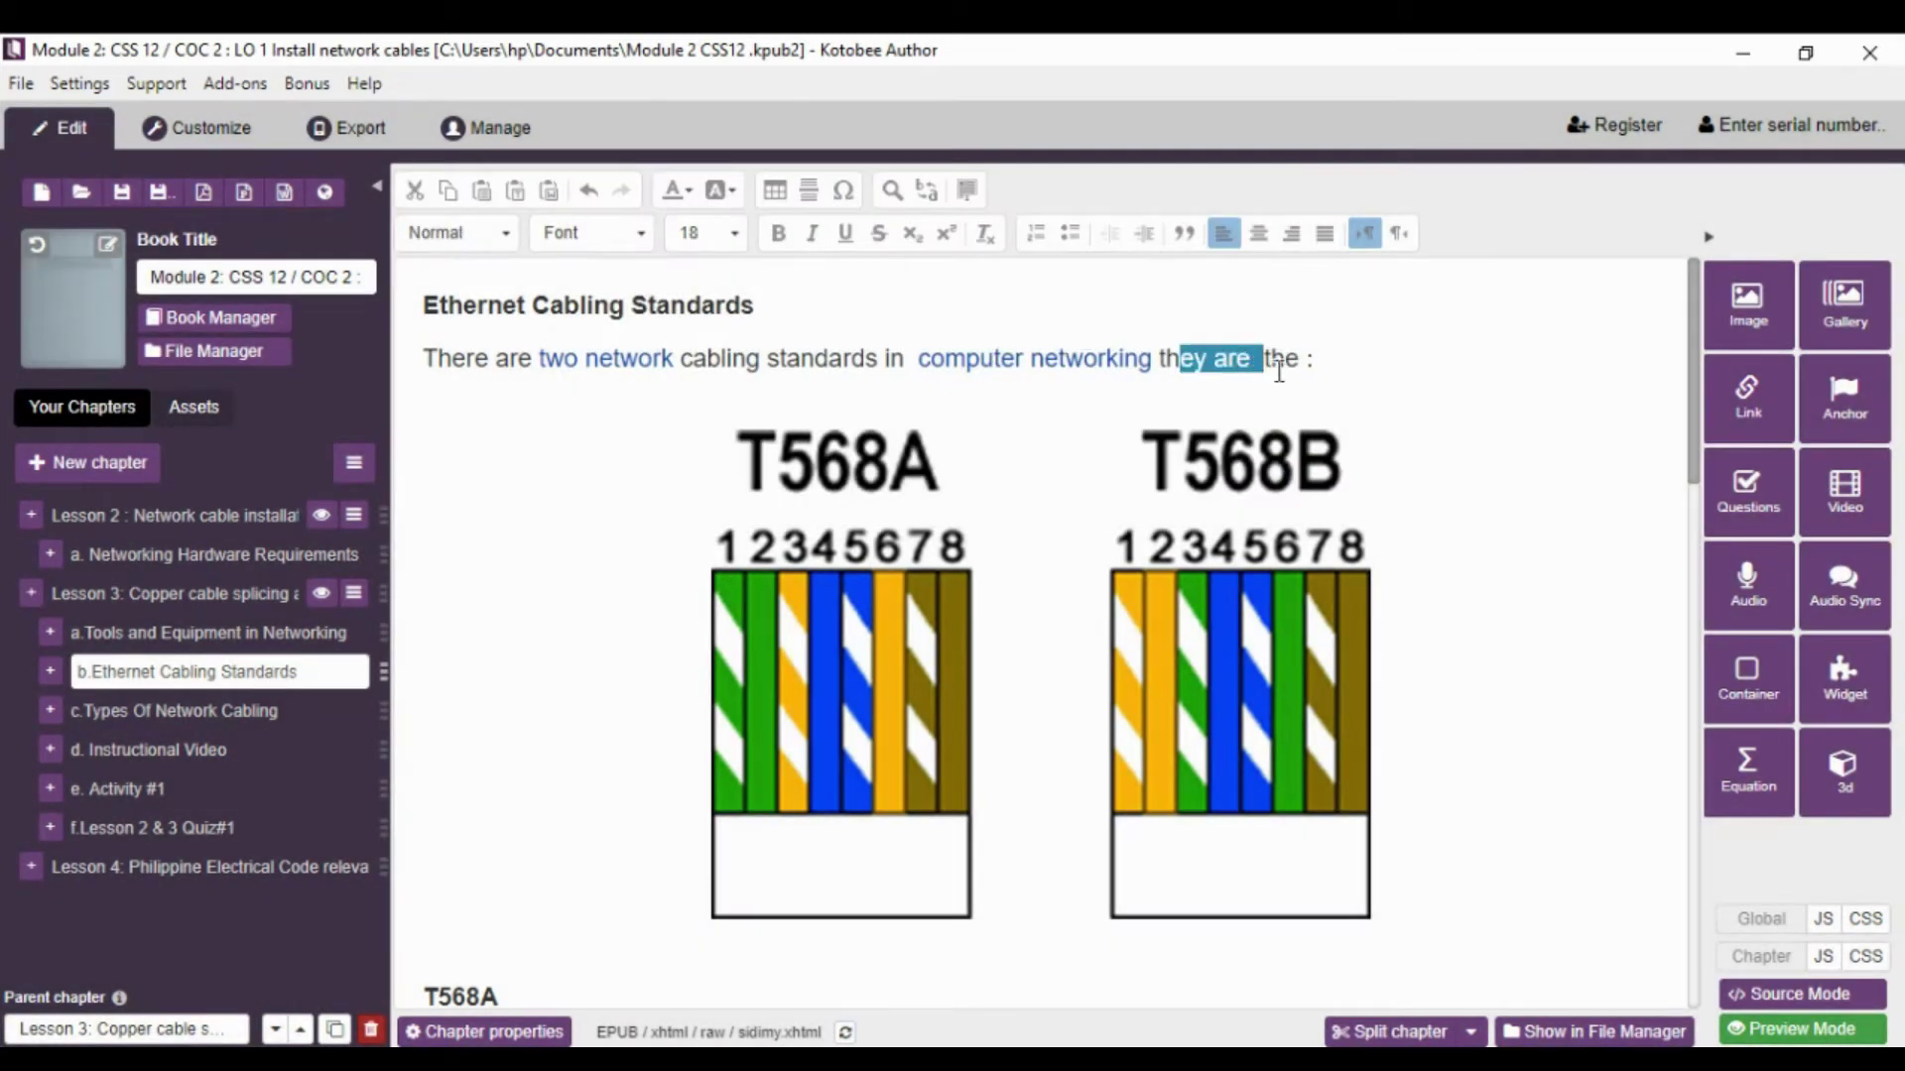
left_click(1774, 401)
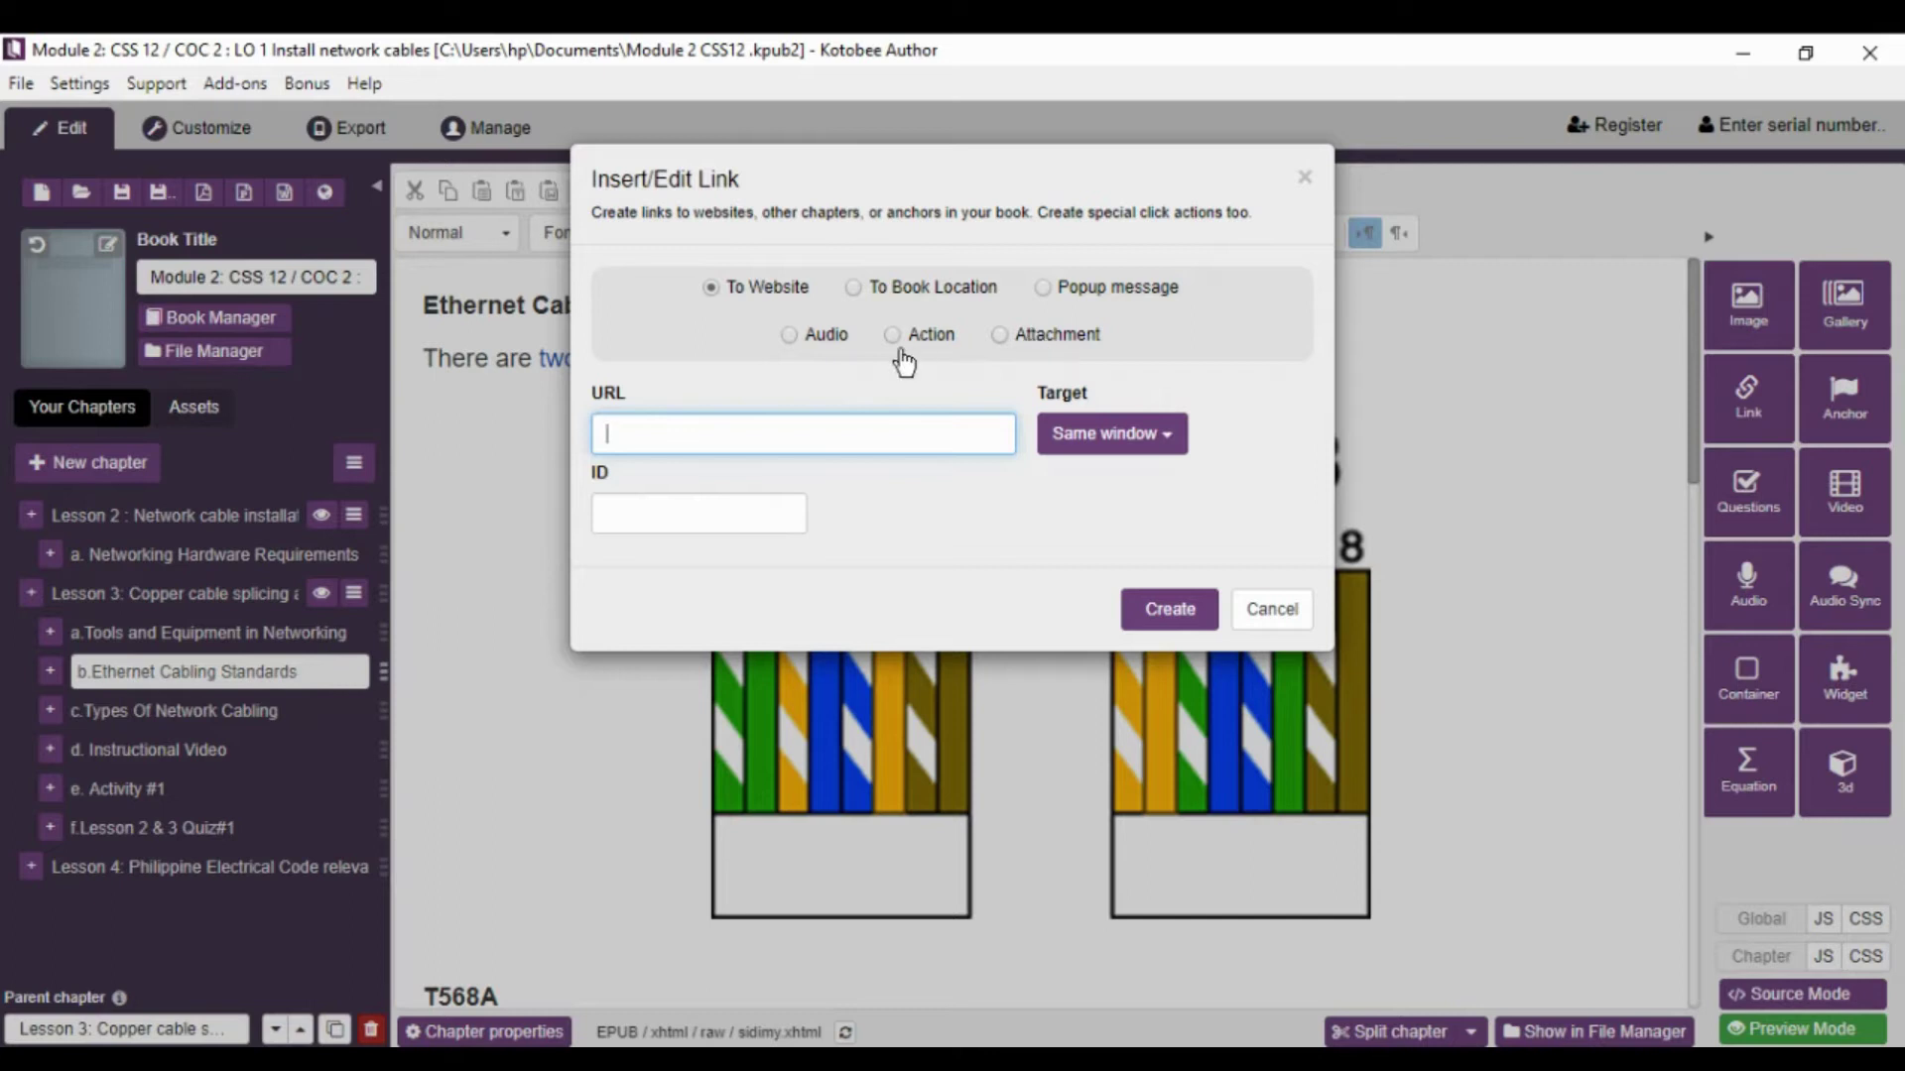
left_click(1256, 617)
scroll(1240, 695, "down", 6)
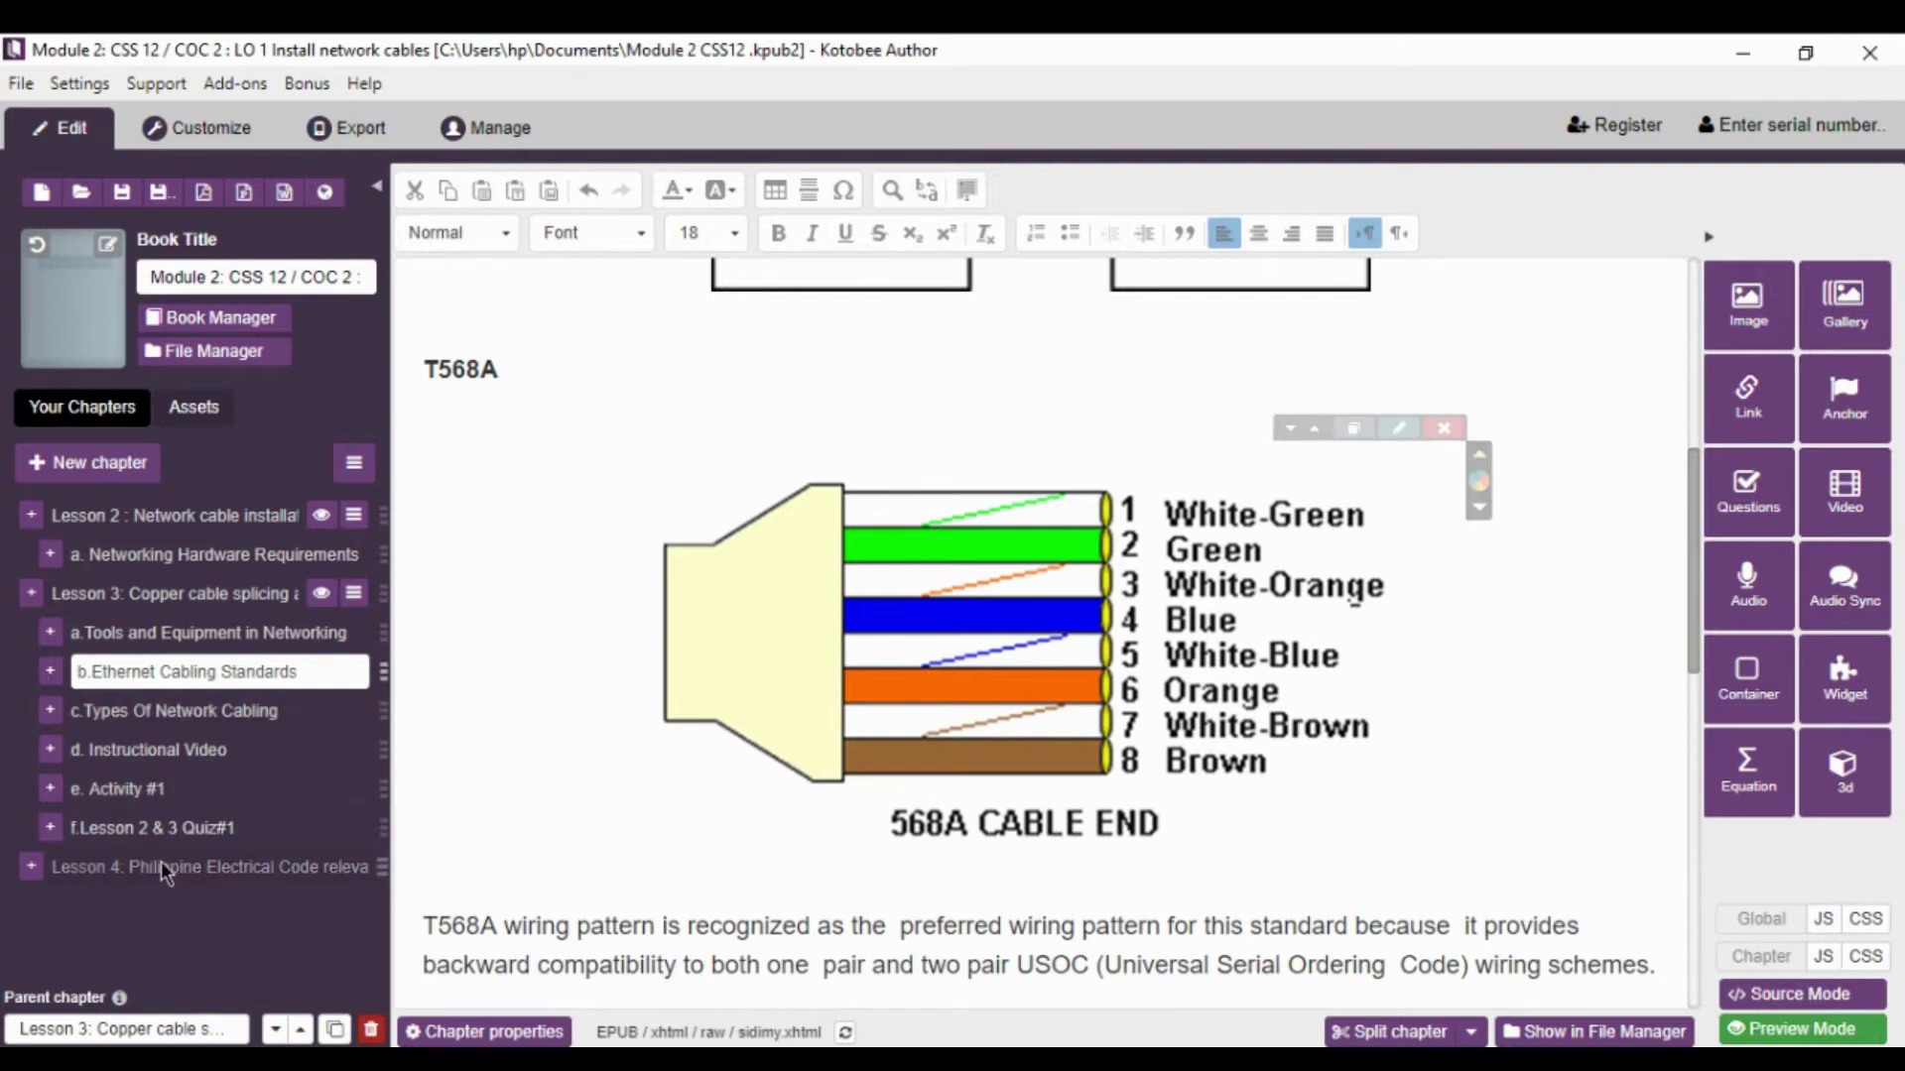
- Add a new chapter with a reflowable layout, name it "video" and start its empty content
left_click(106, 470)
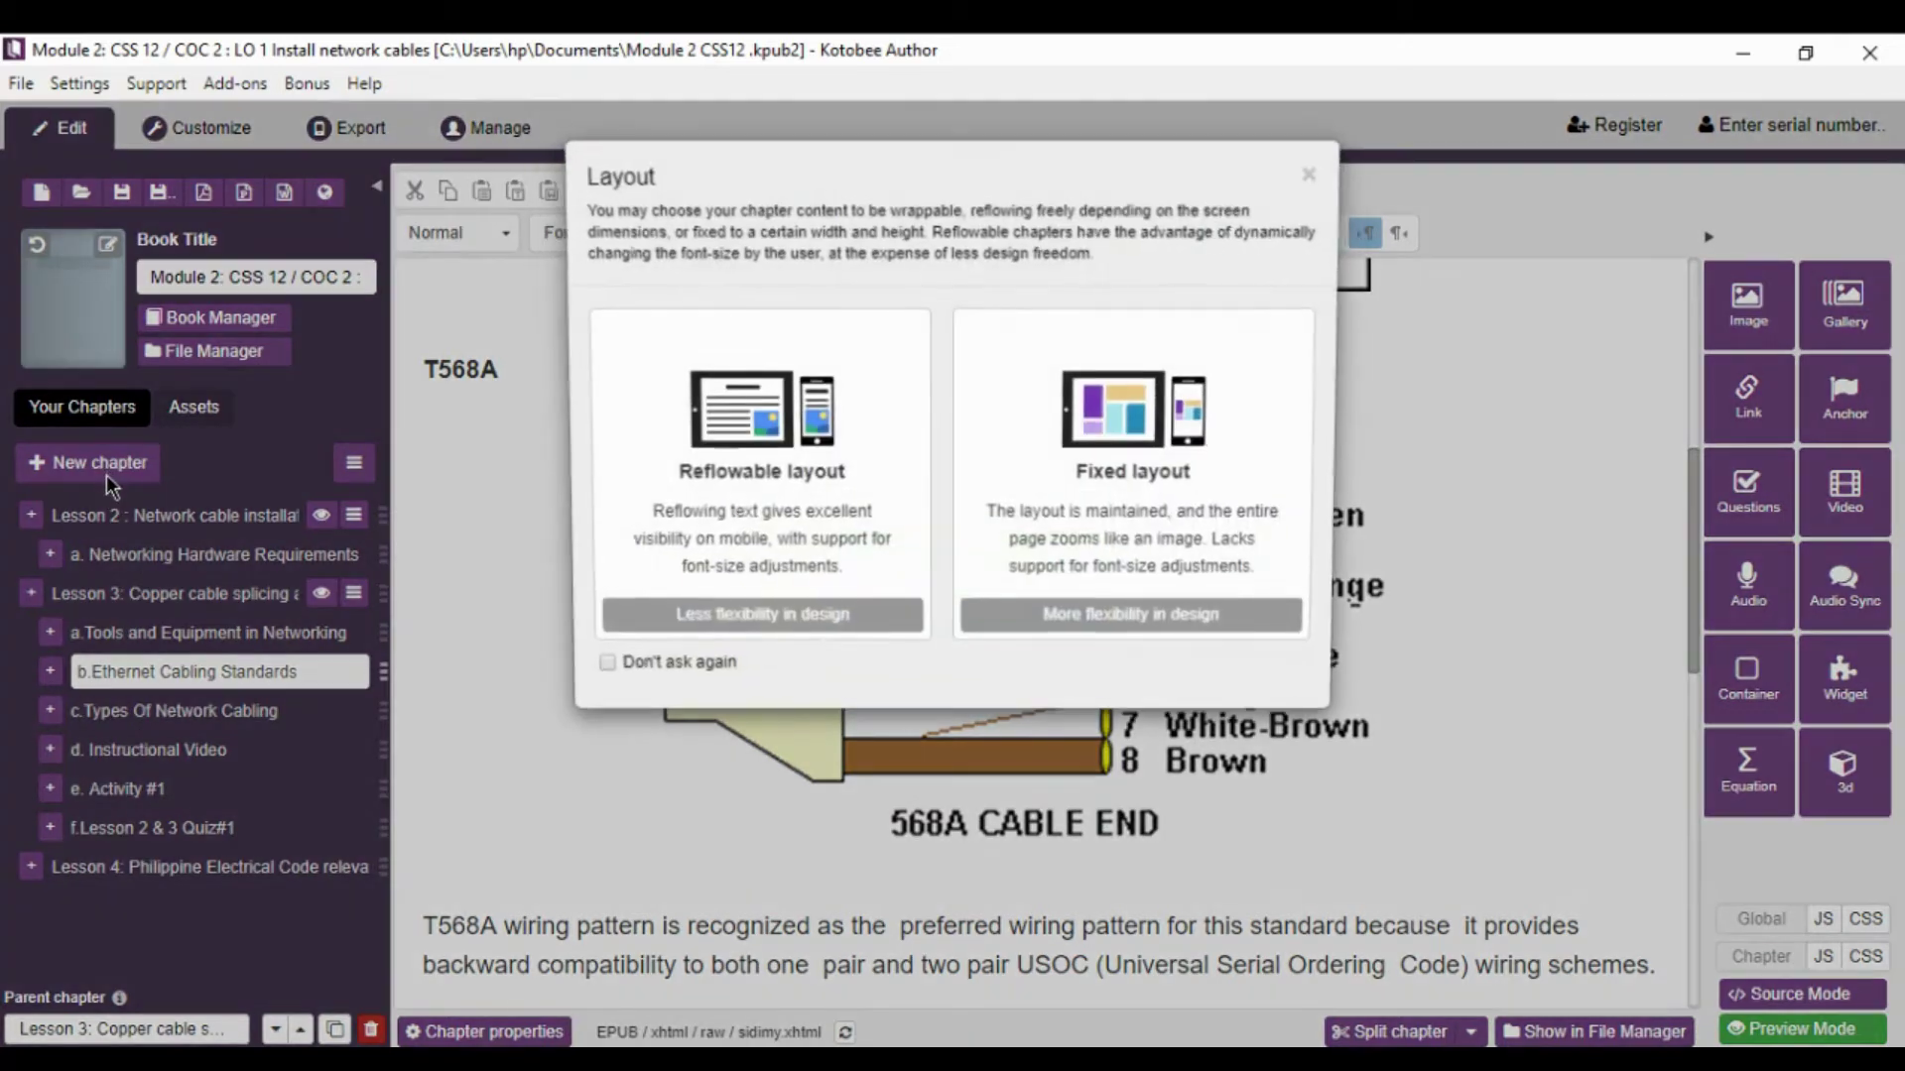
left_click(694, 347)
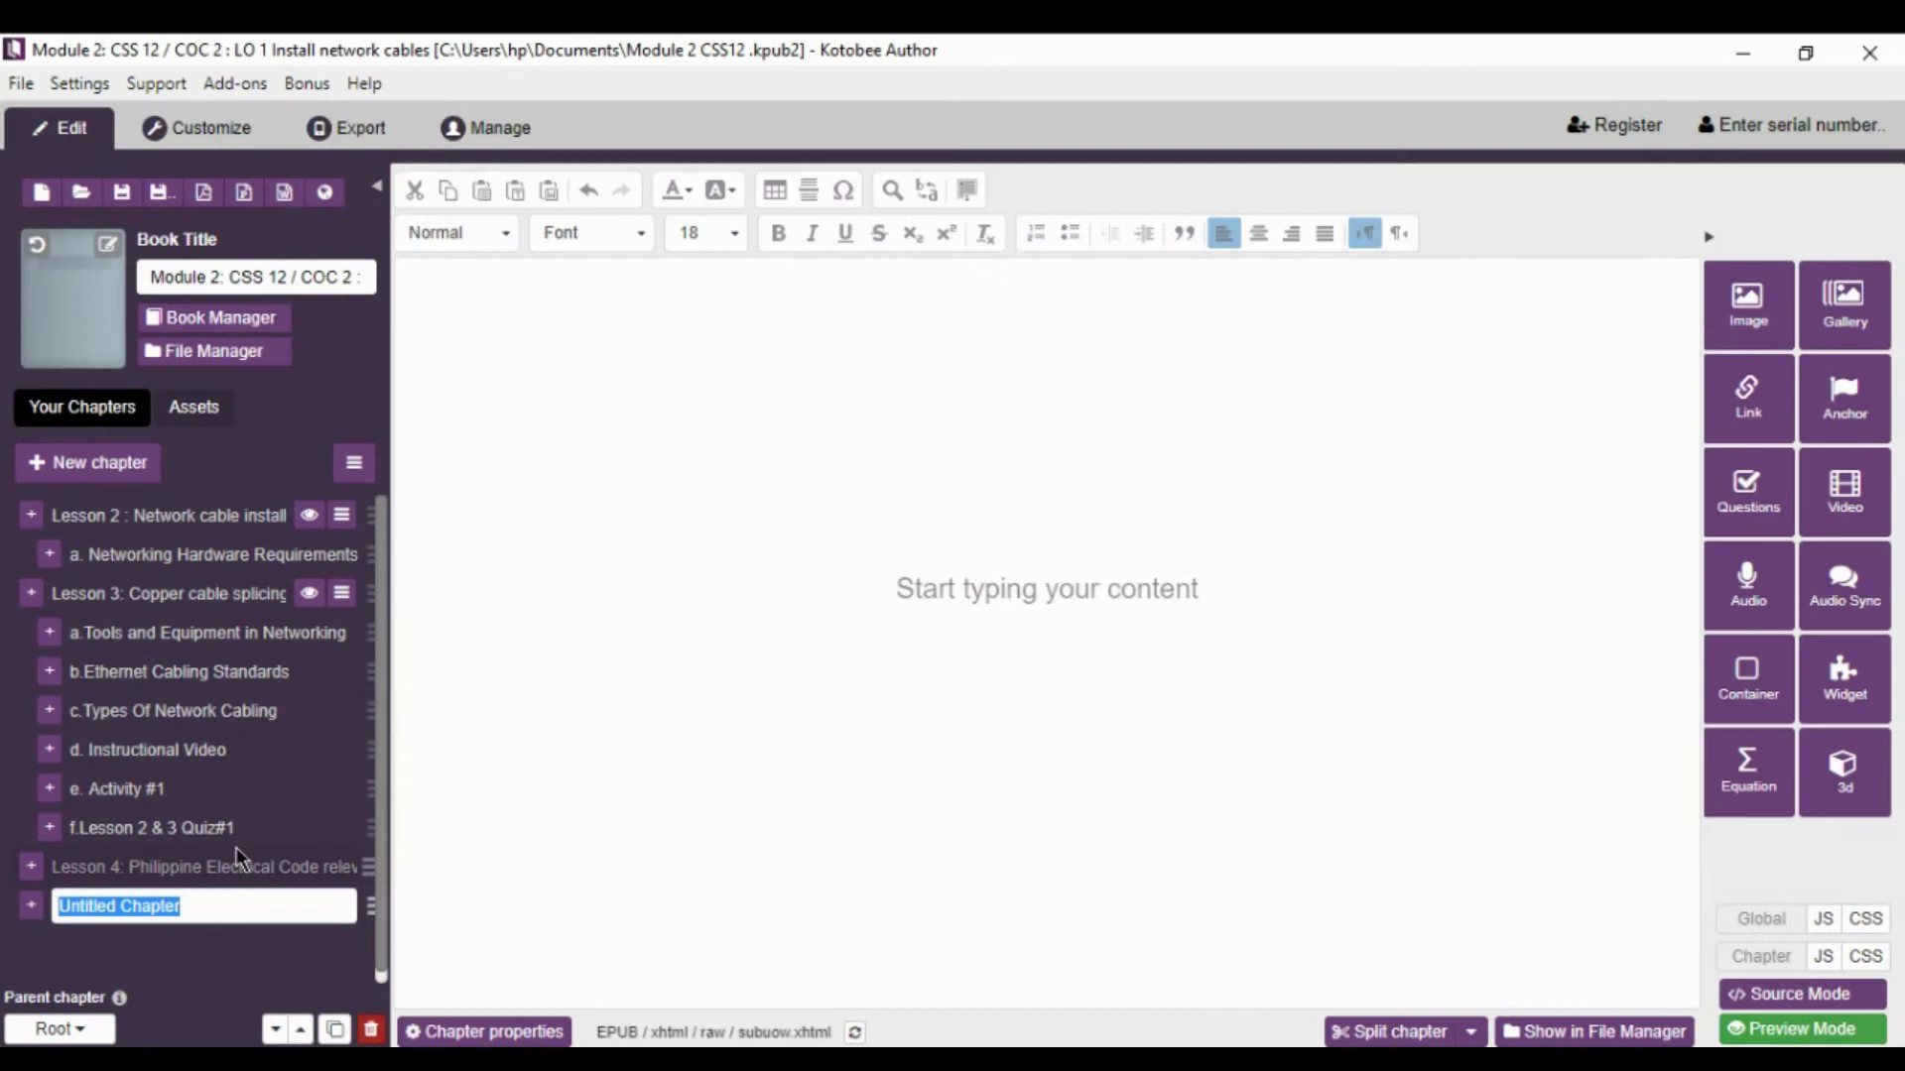
type("video")
left_click(736, 646)
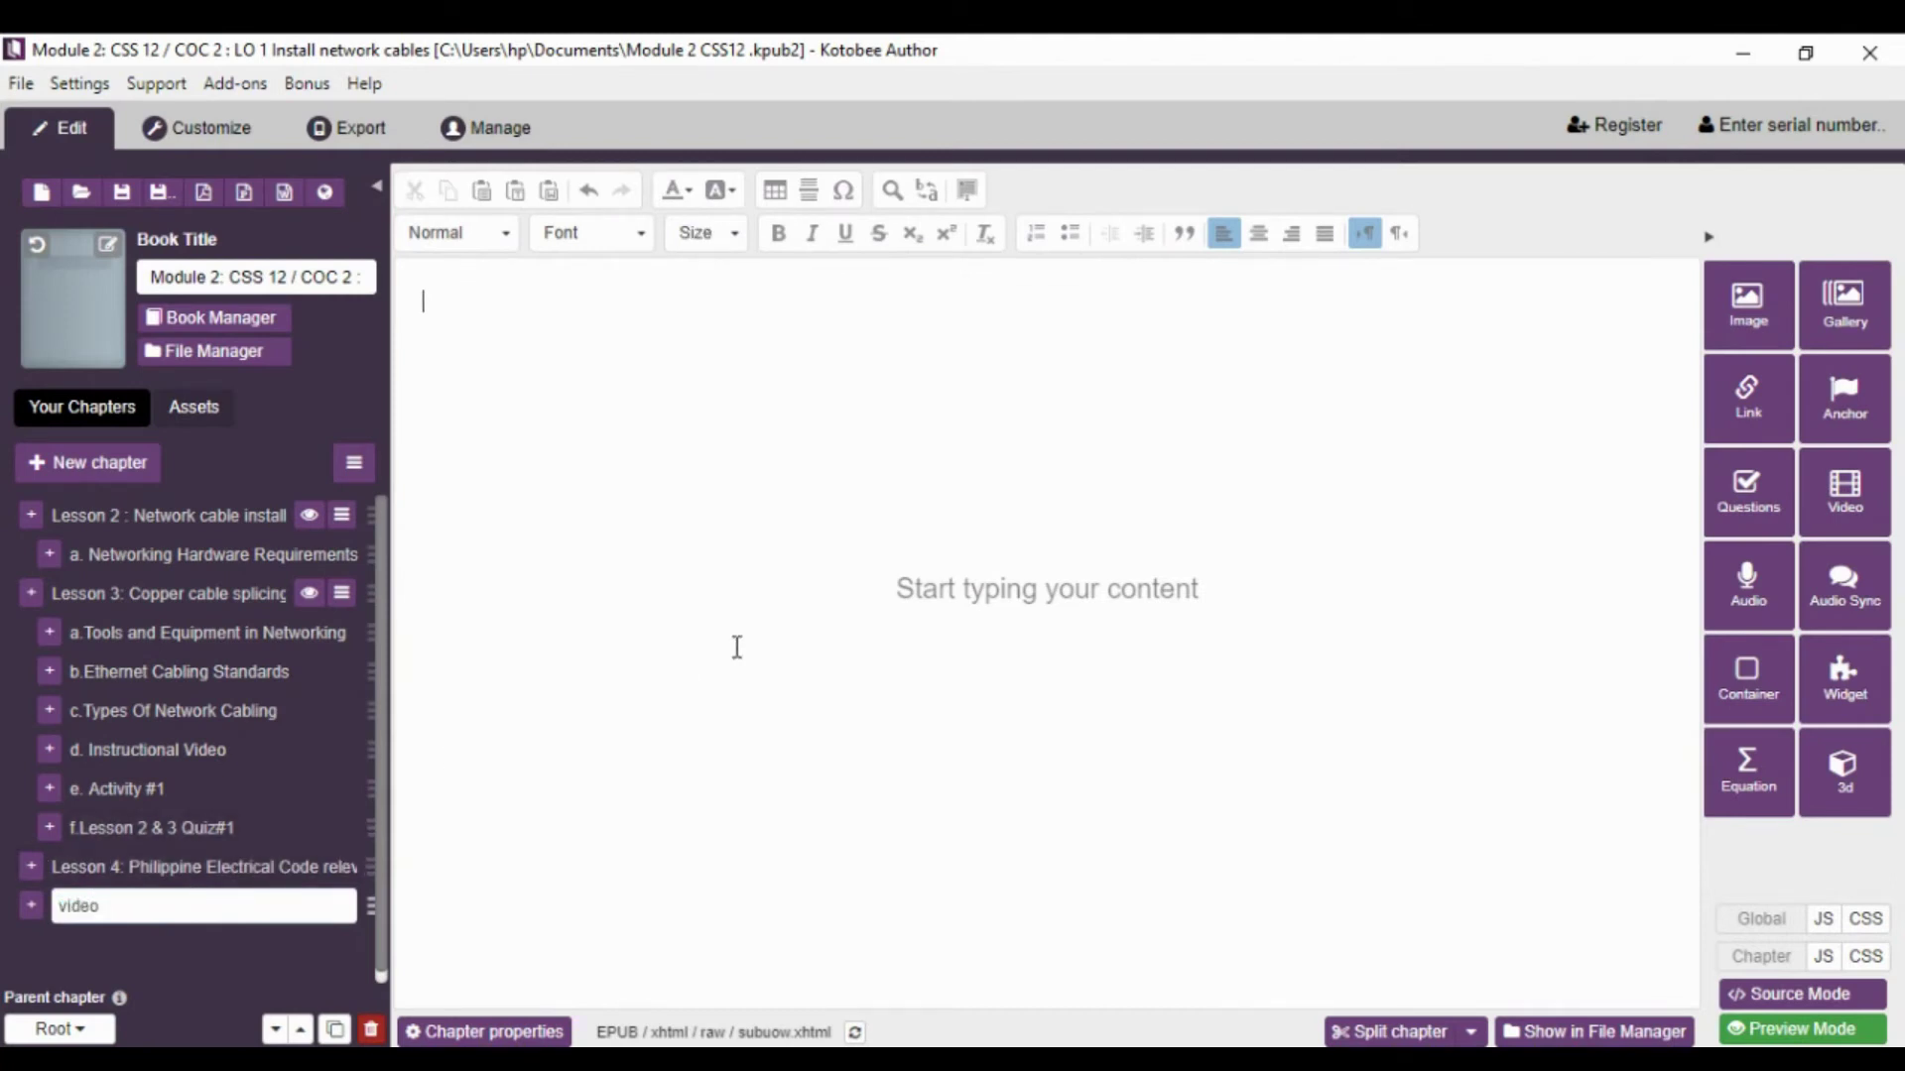
- Insert an online video into the "video" chapter using the YouTube address copied from the browser, with the default layout
left_click(1841, 497)
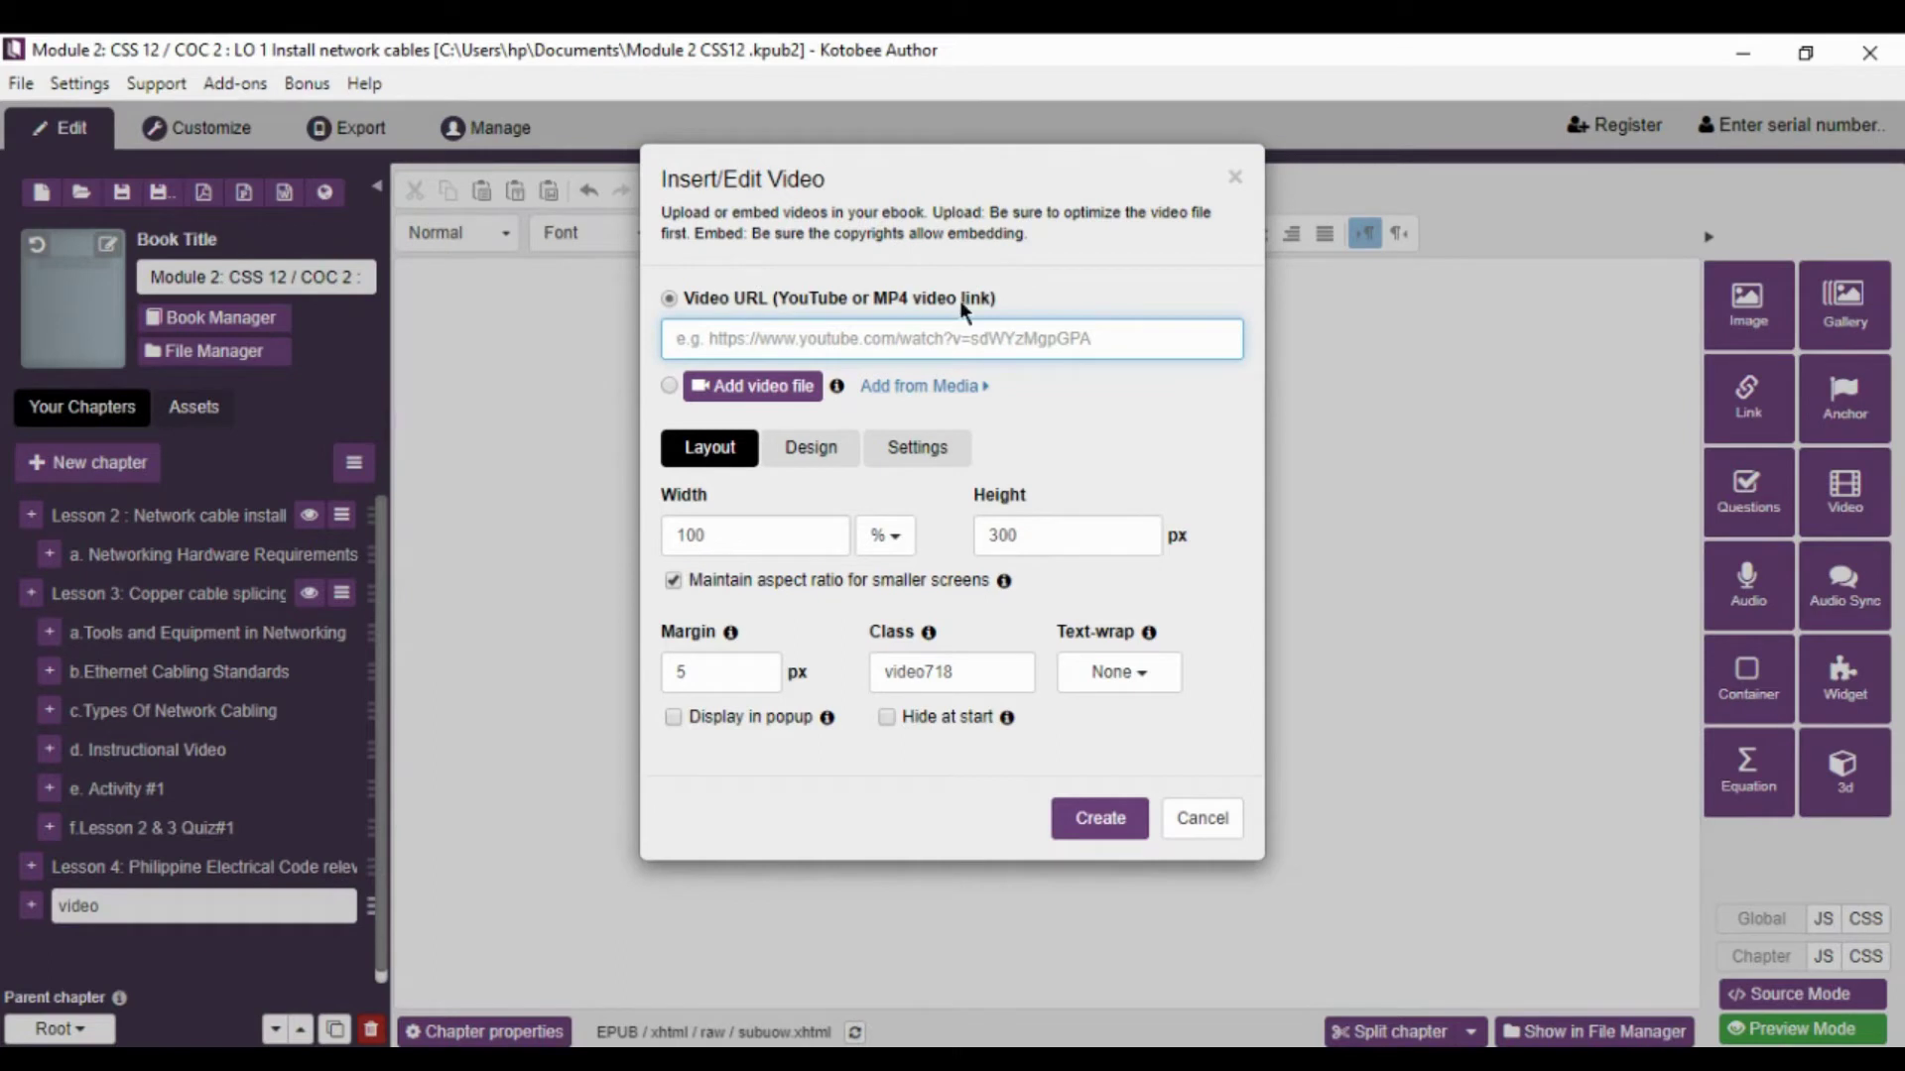
left_click(732, 298)
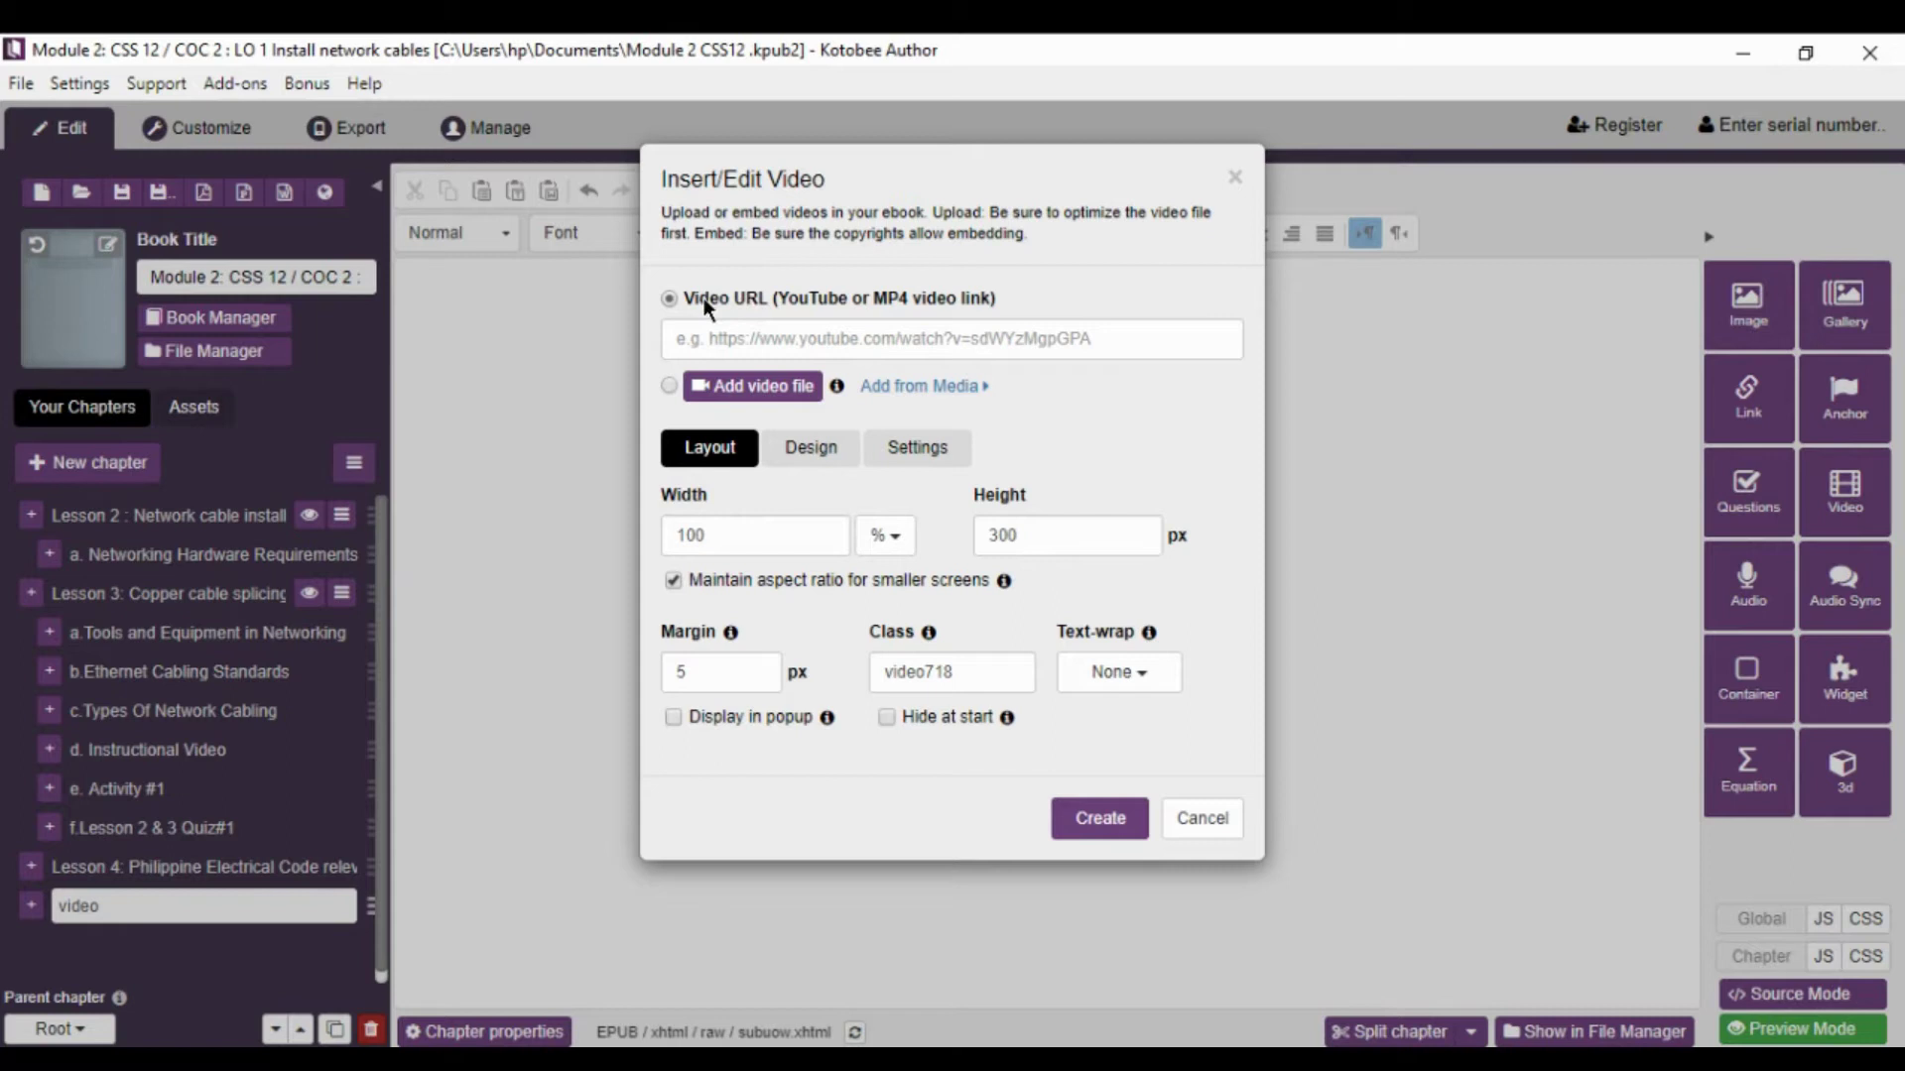
left_click(682, 337)
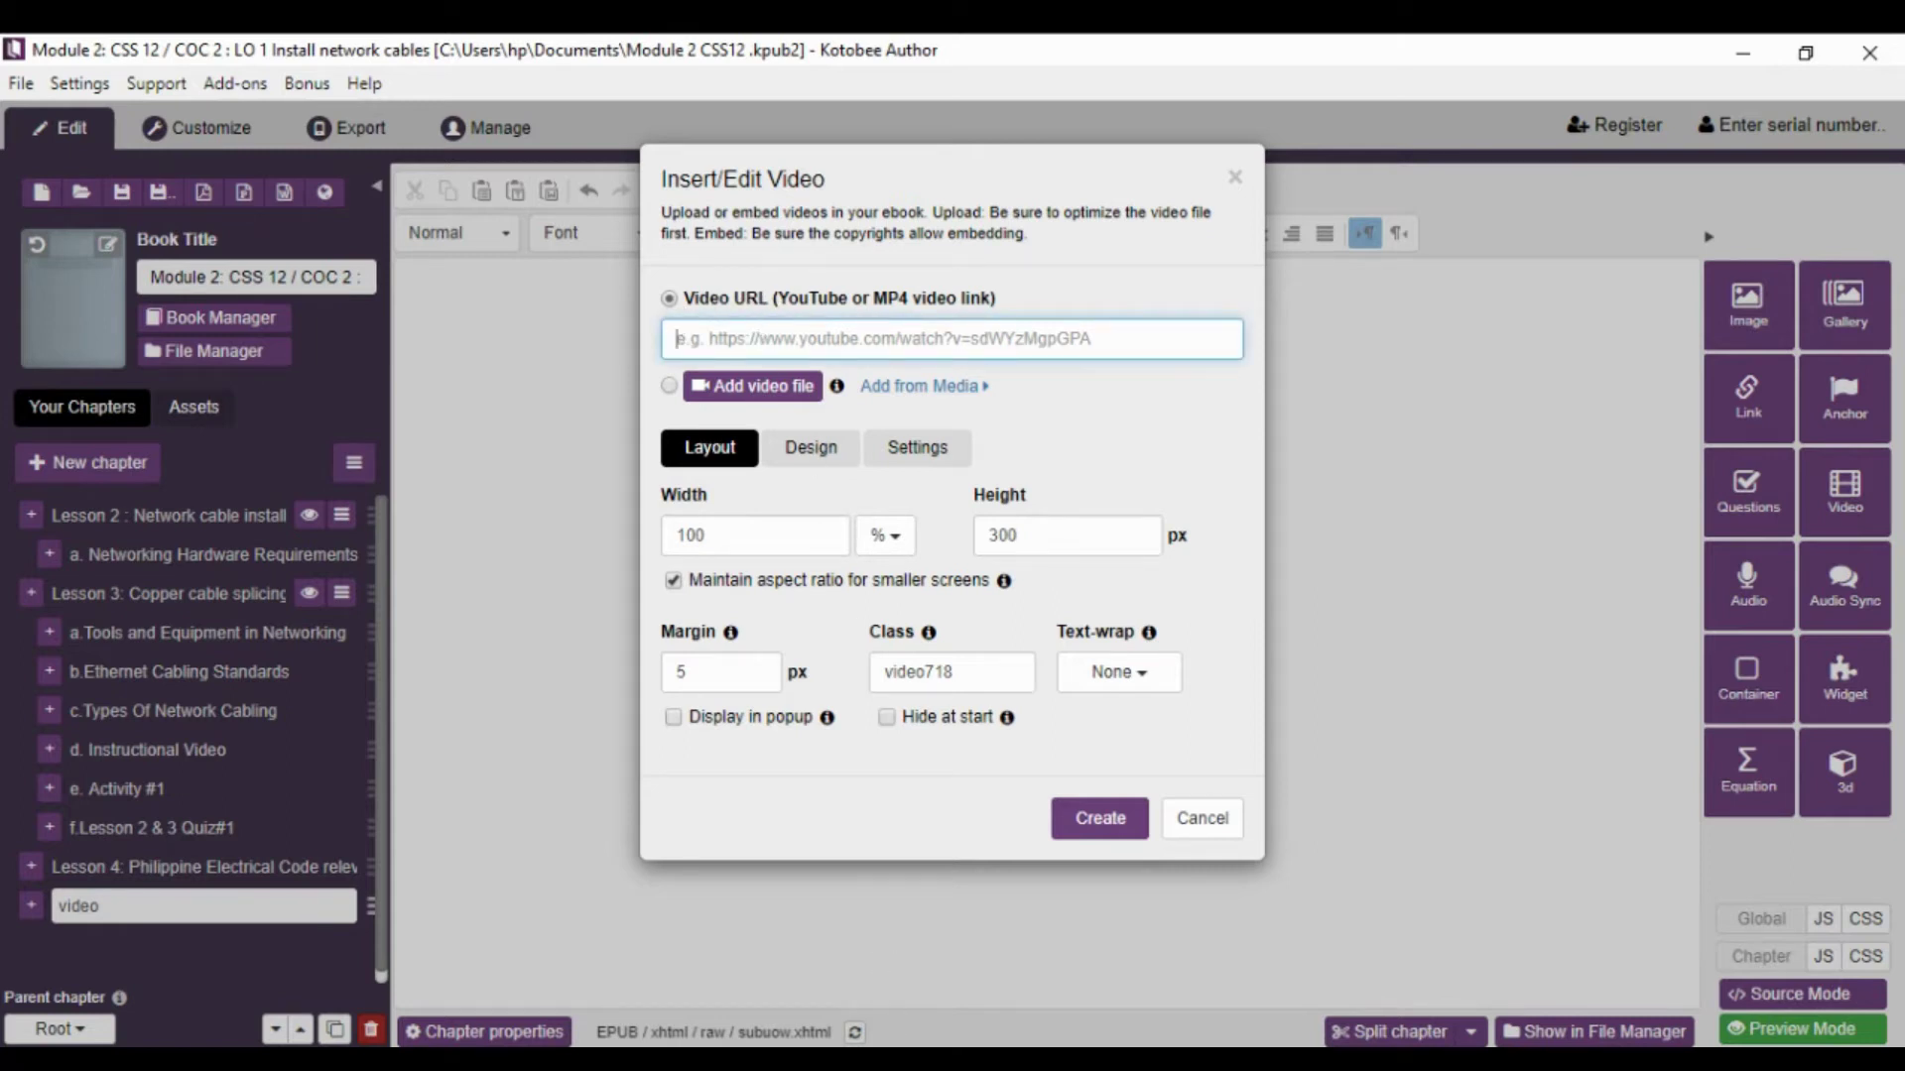
key("alt+Tab")
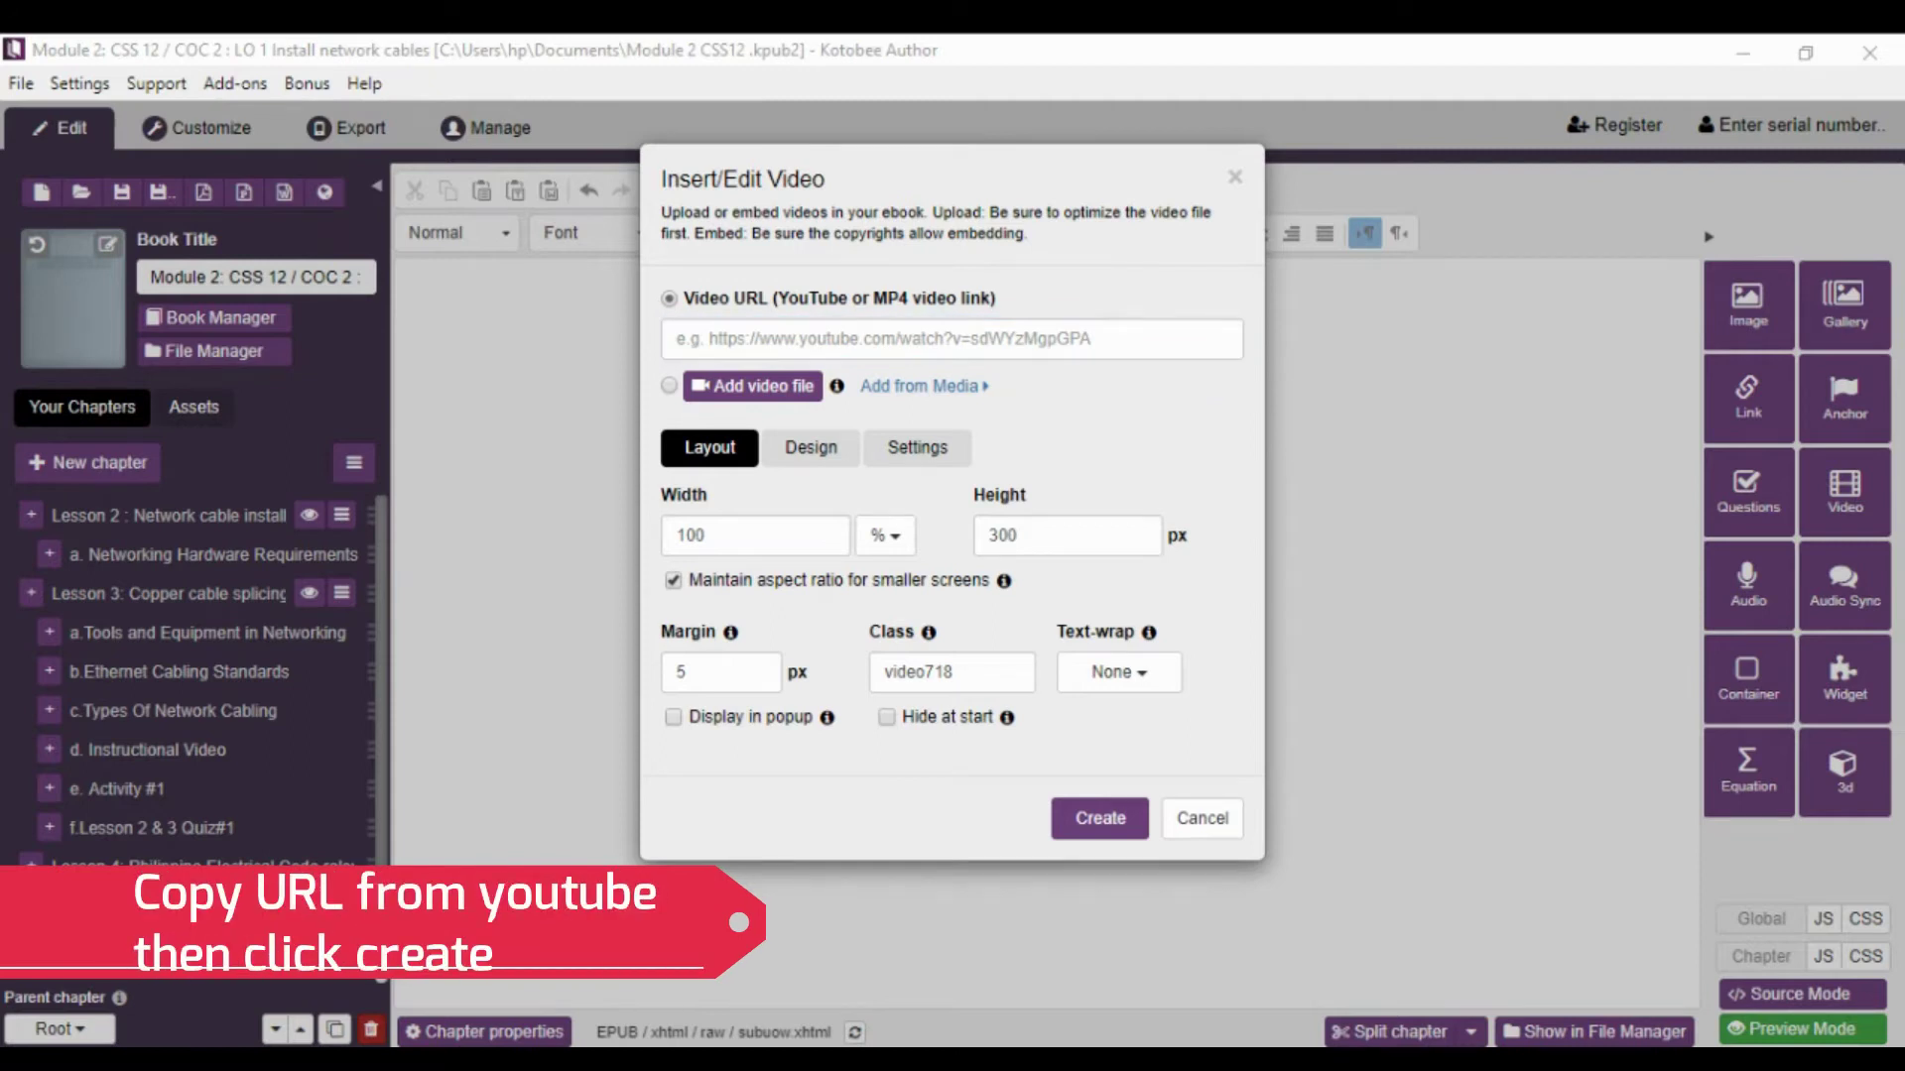
key("alt+Tab")
key("ctrl+v")
left_click(1100, 817)
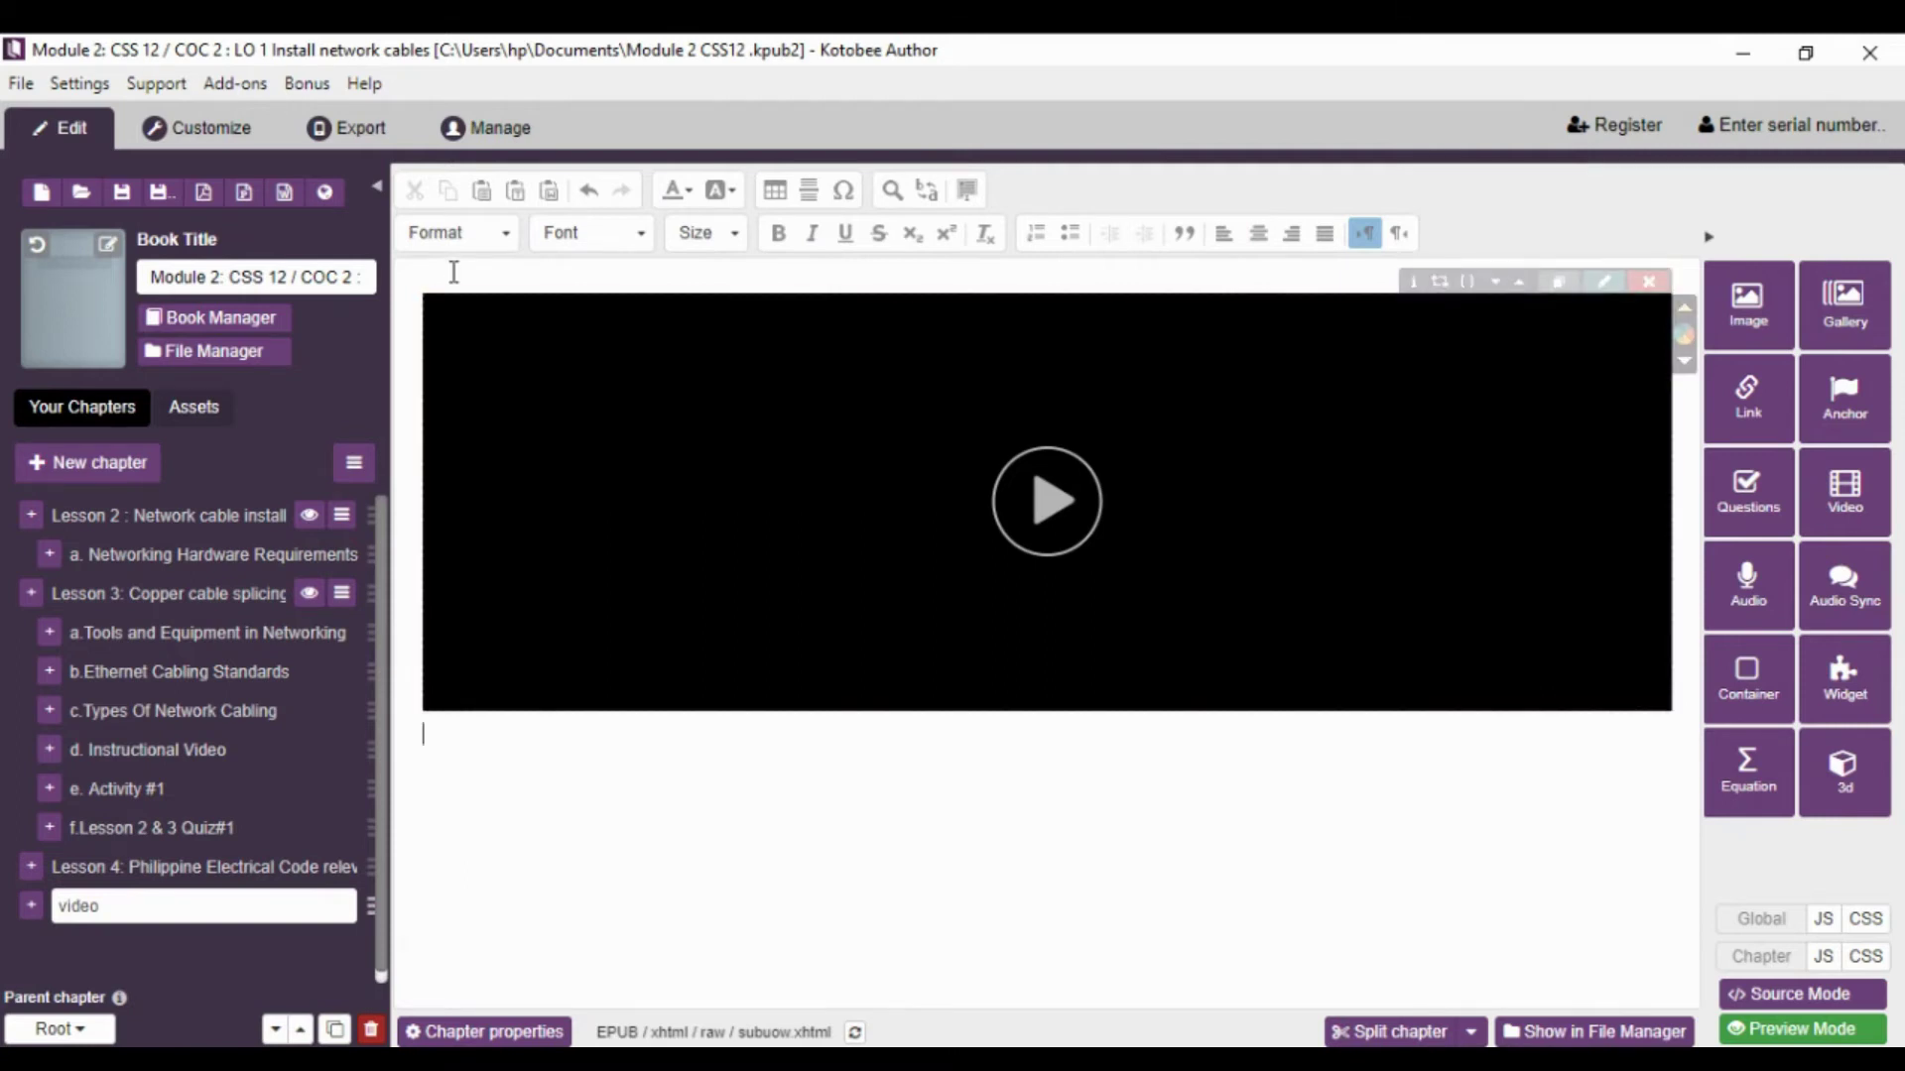
- Add the line "Please click the video" above the inserted video
left_click(453, 272)
key("Return")
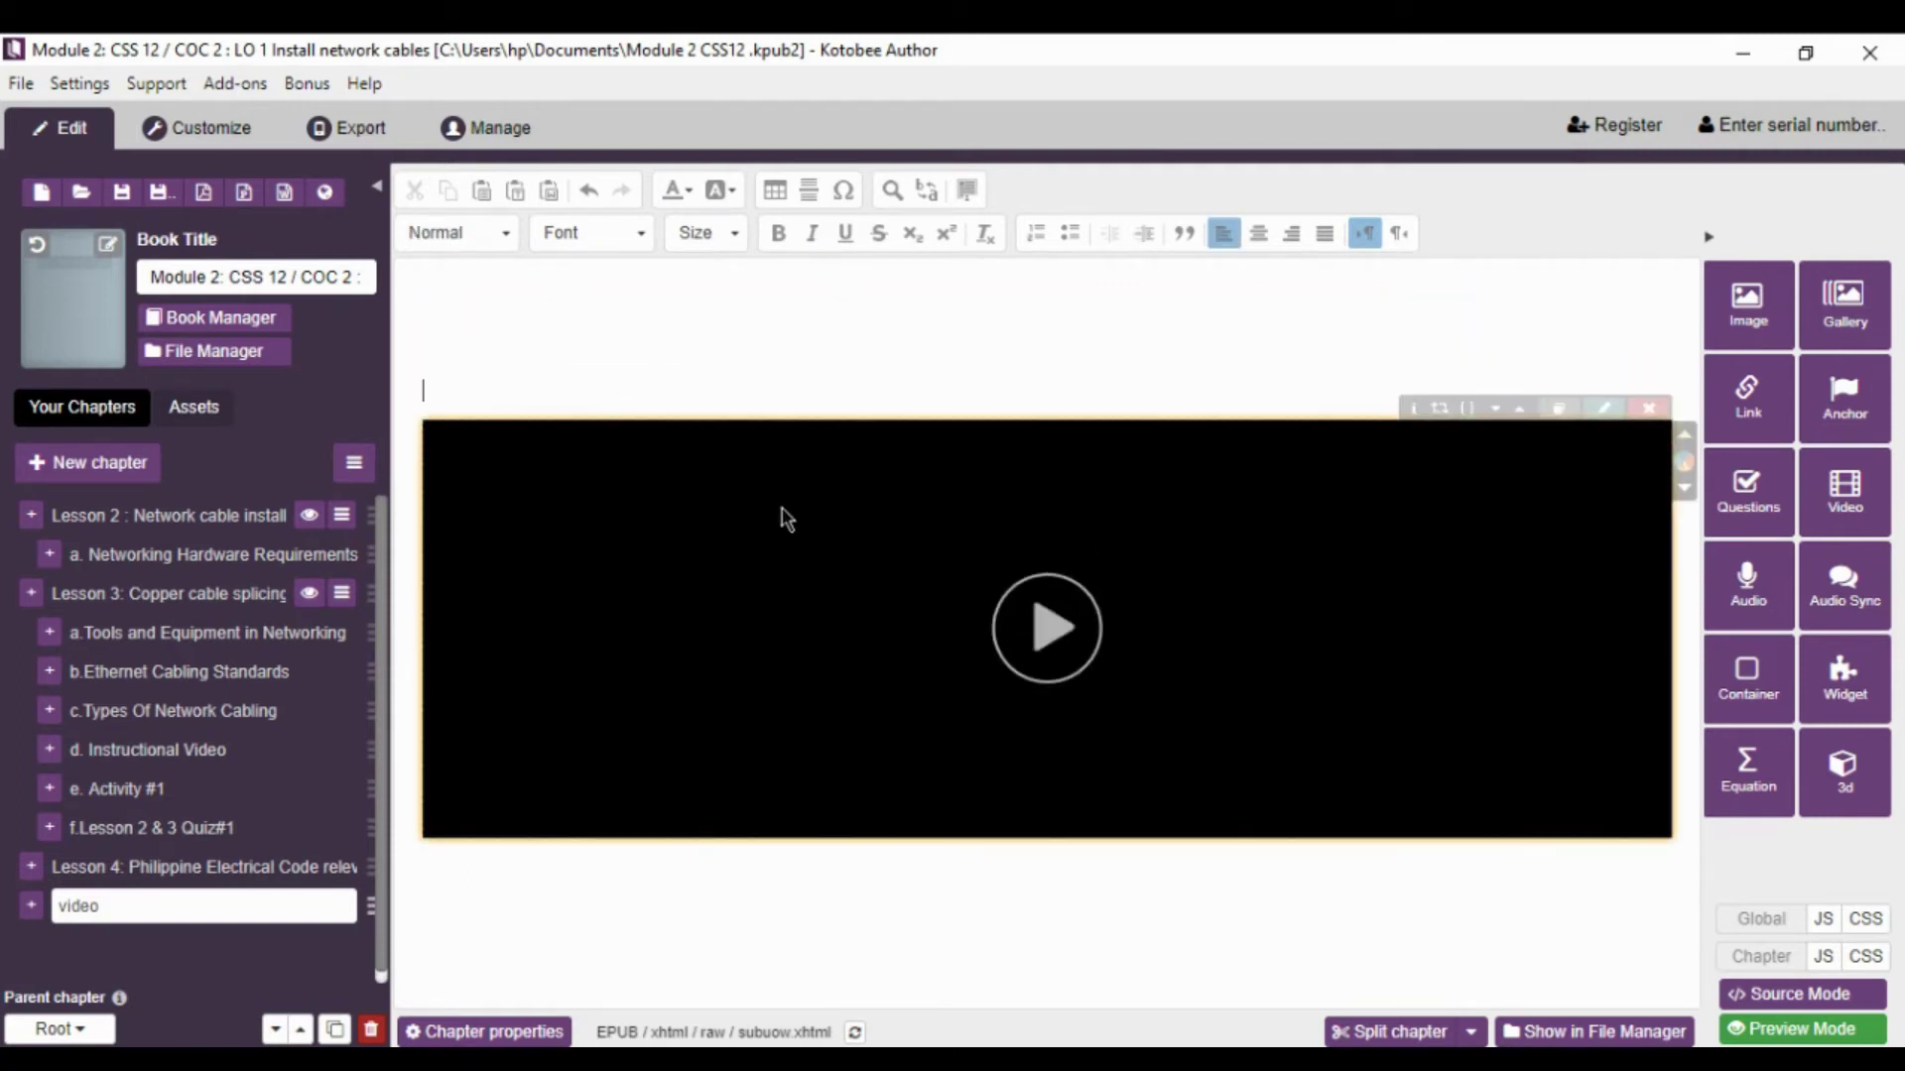
type("Please click the video")
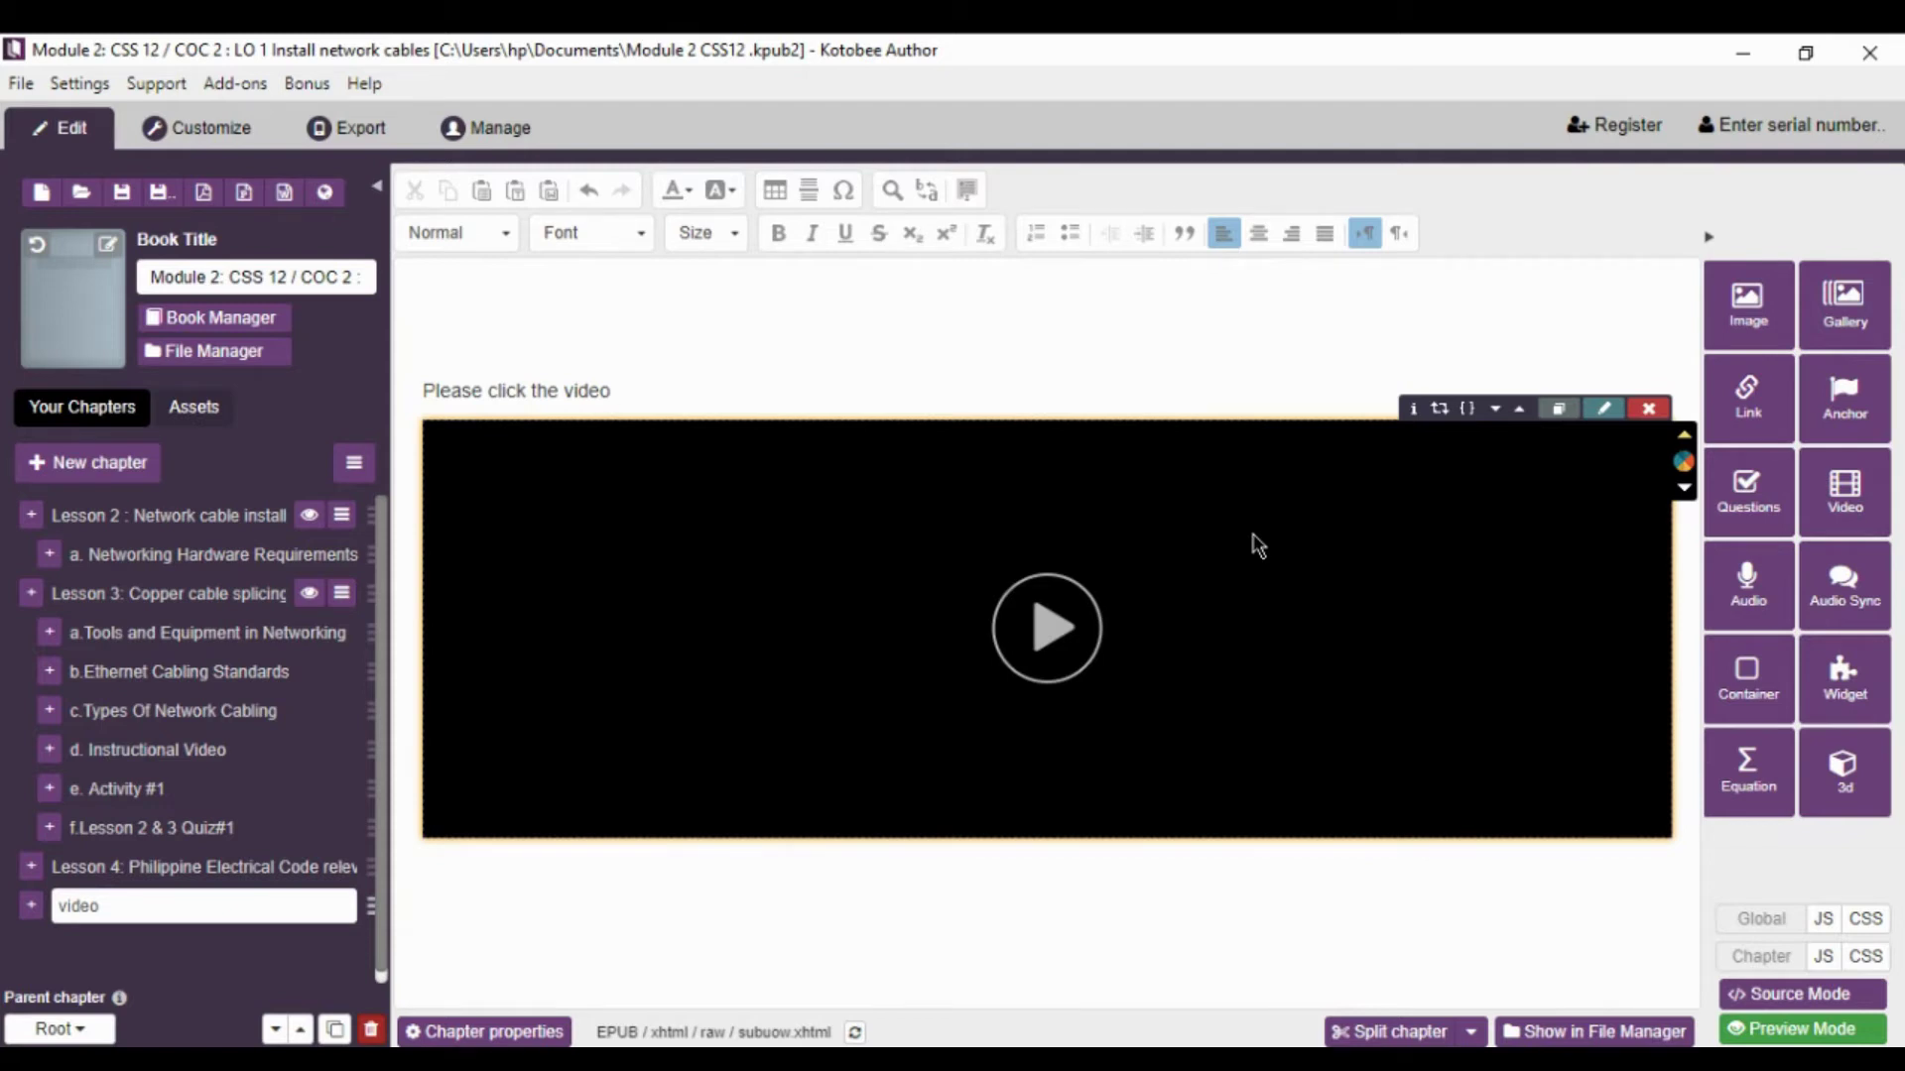
- Set images.png from the kotobee folder as the online video's splash image and apply the edit
left_click(1604, 410)
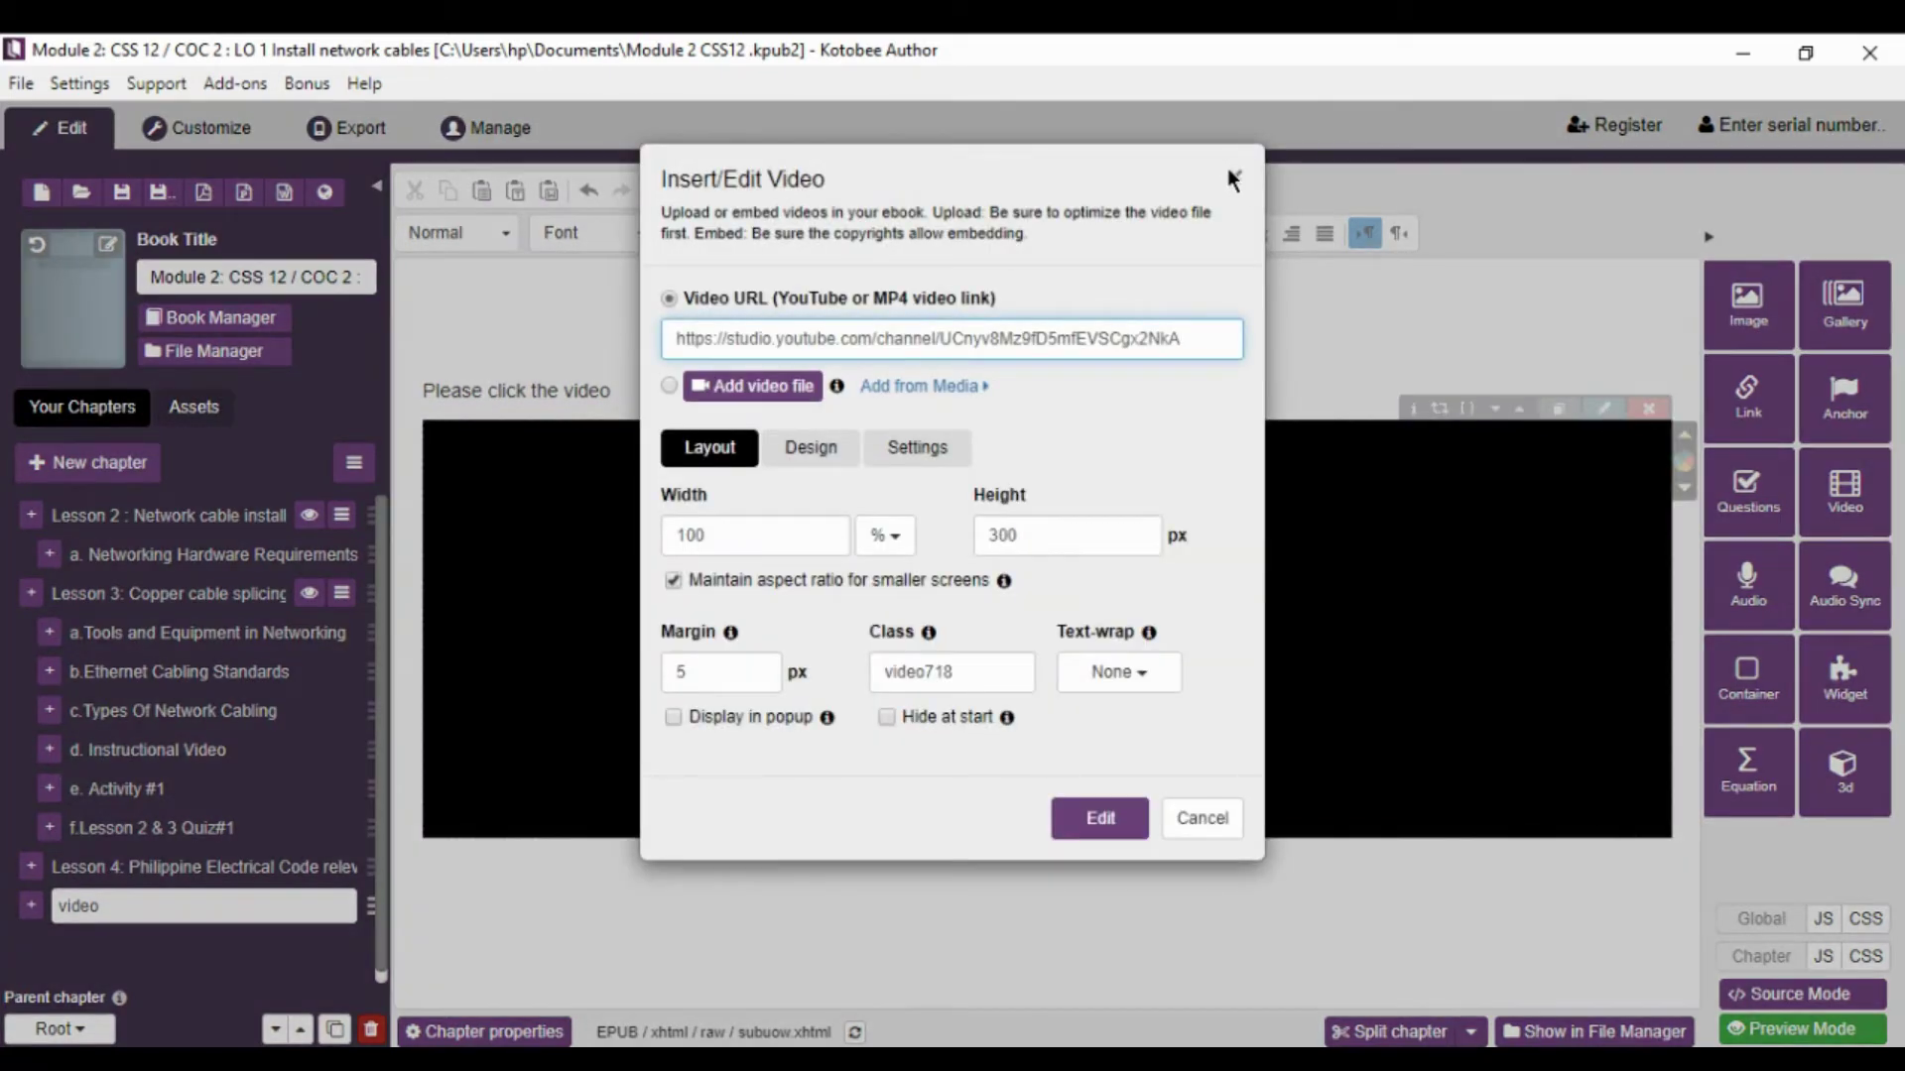
left_click(1231, 170)
left_click(829, 449)
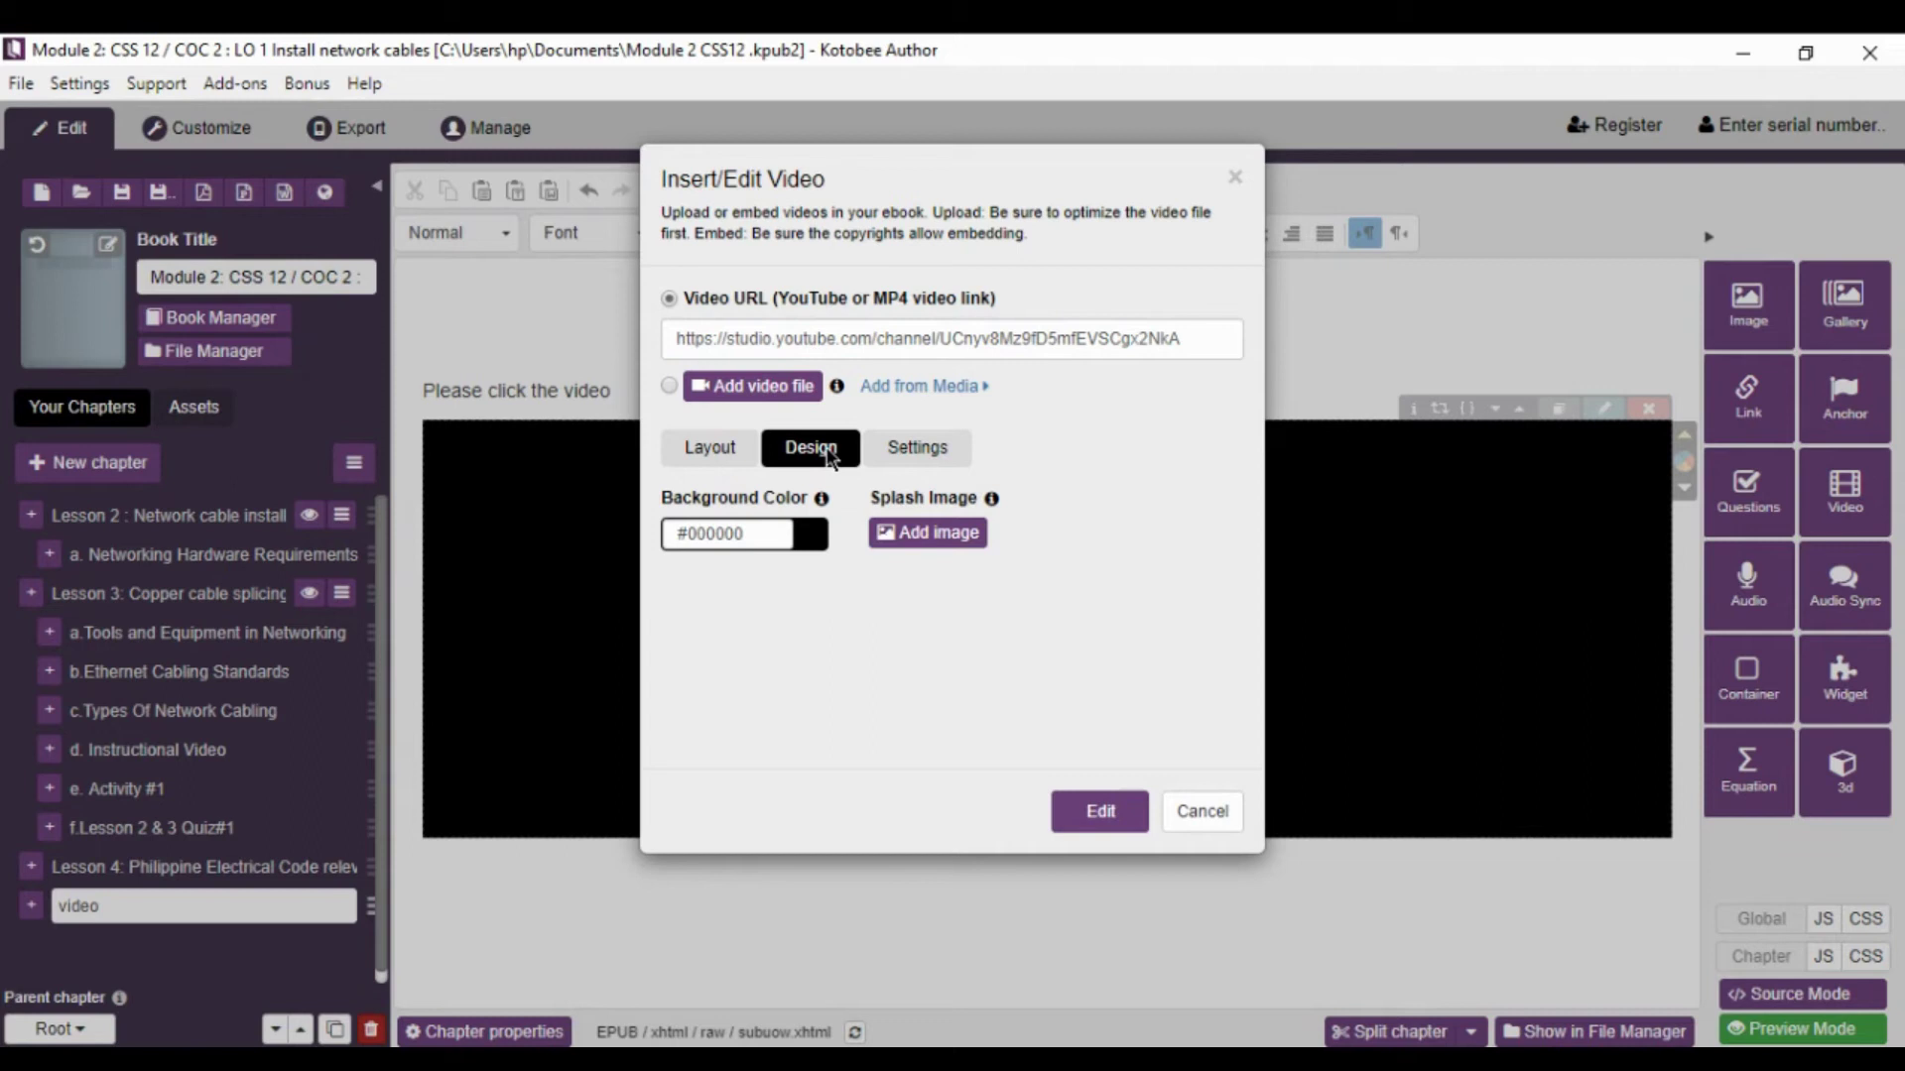
left_click(931, 542)
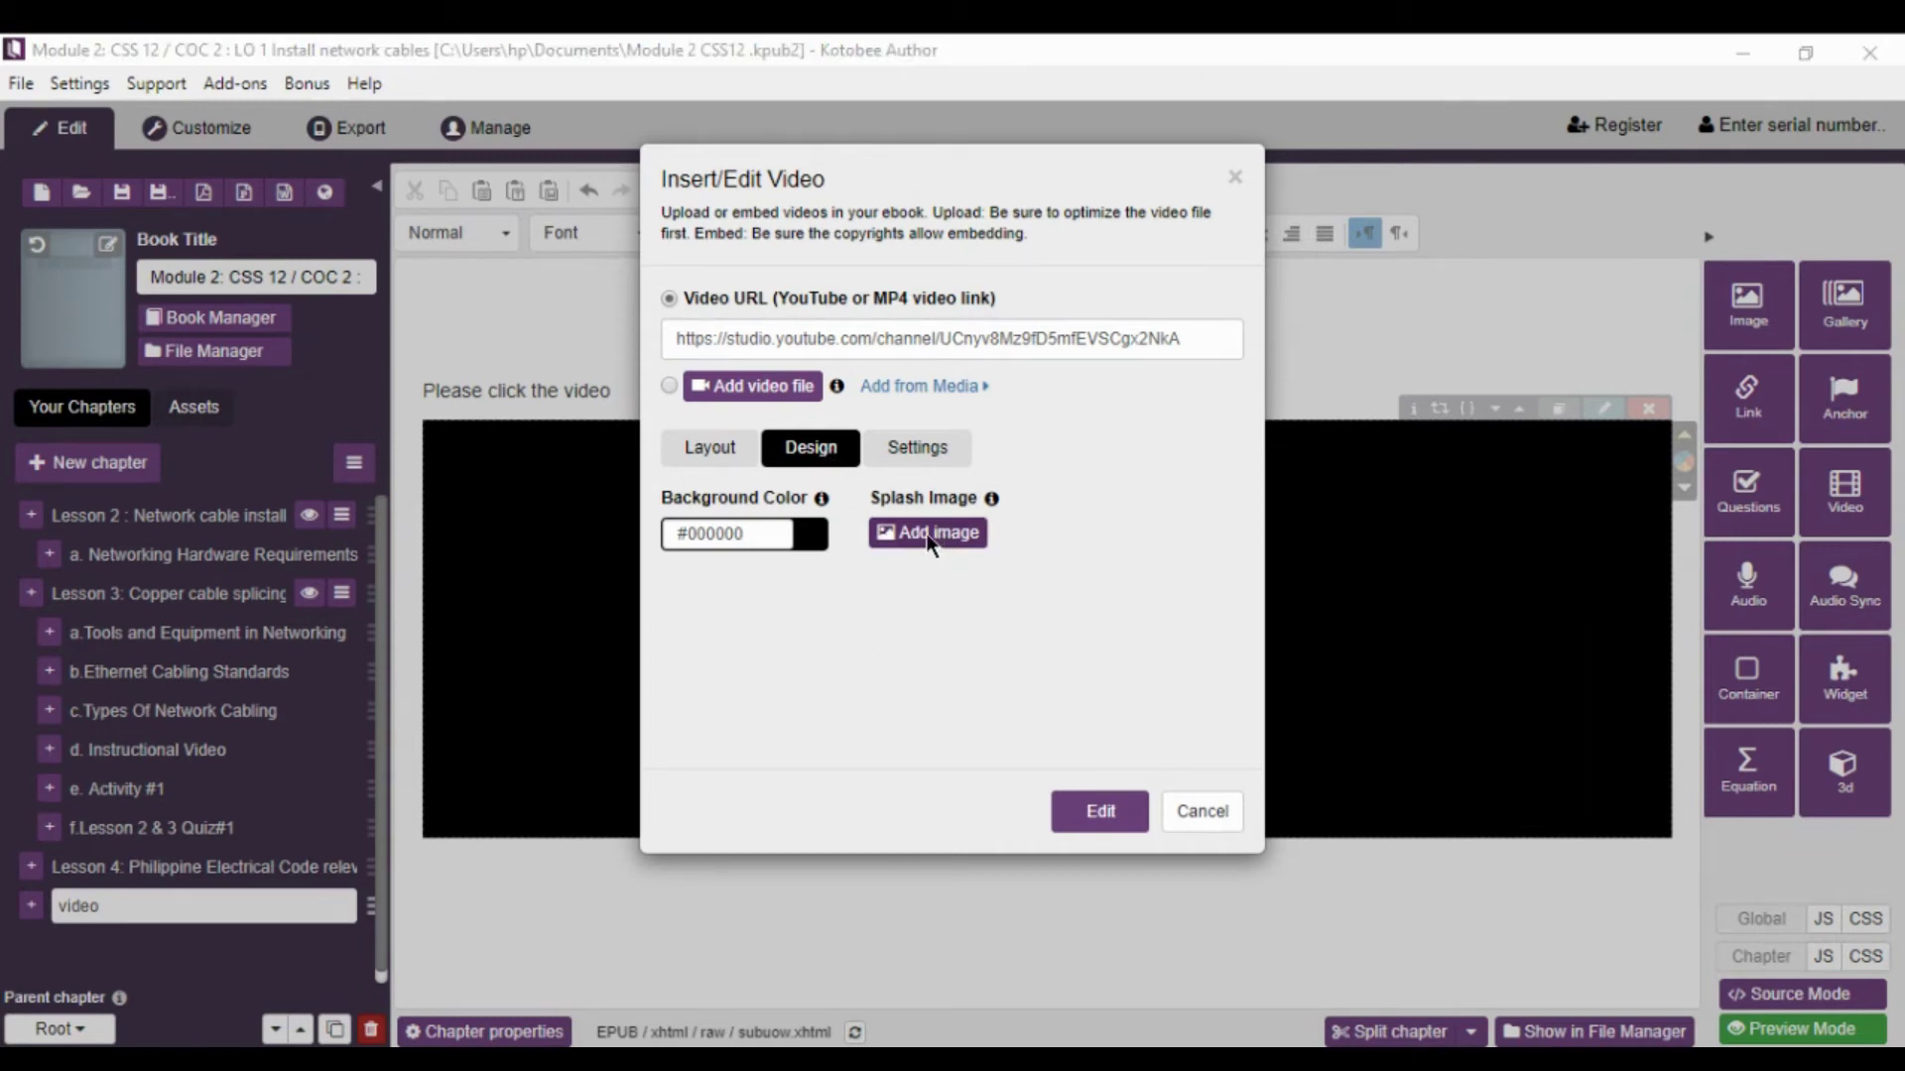
left_click_drag(830, 240, 824, 472)
left_click(434, 342)
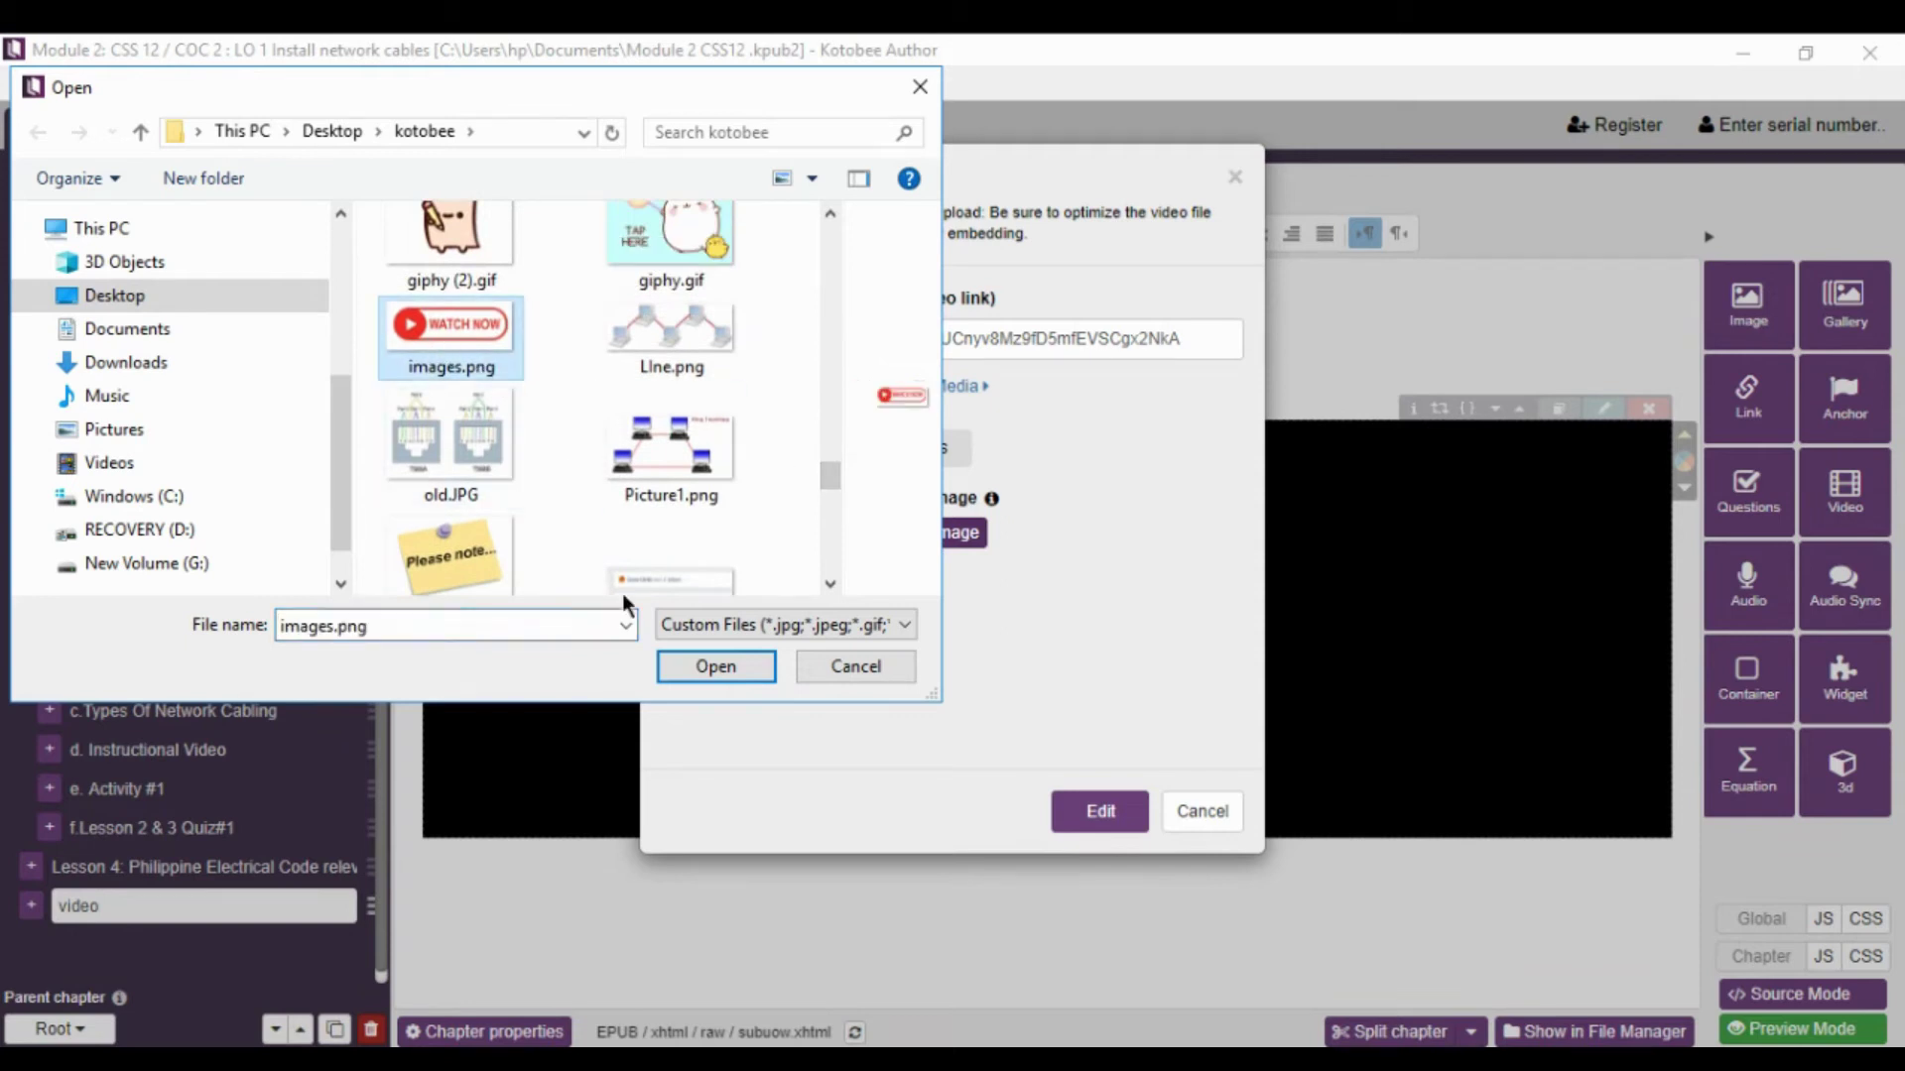
left_click(708, 671)
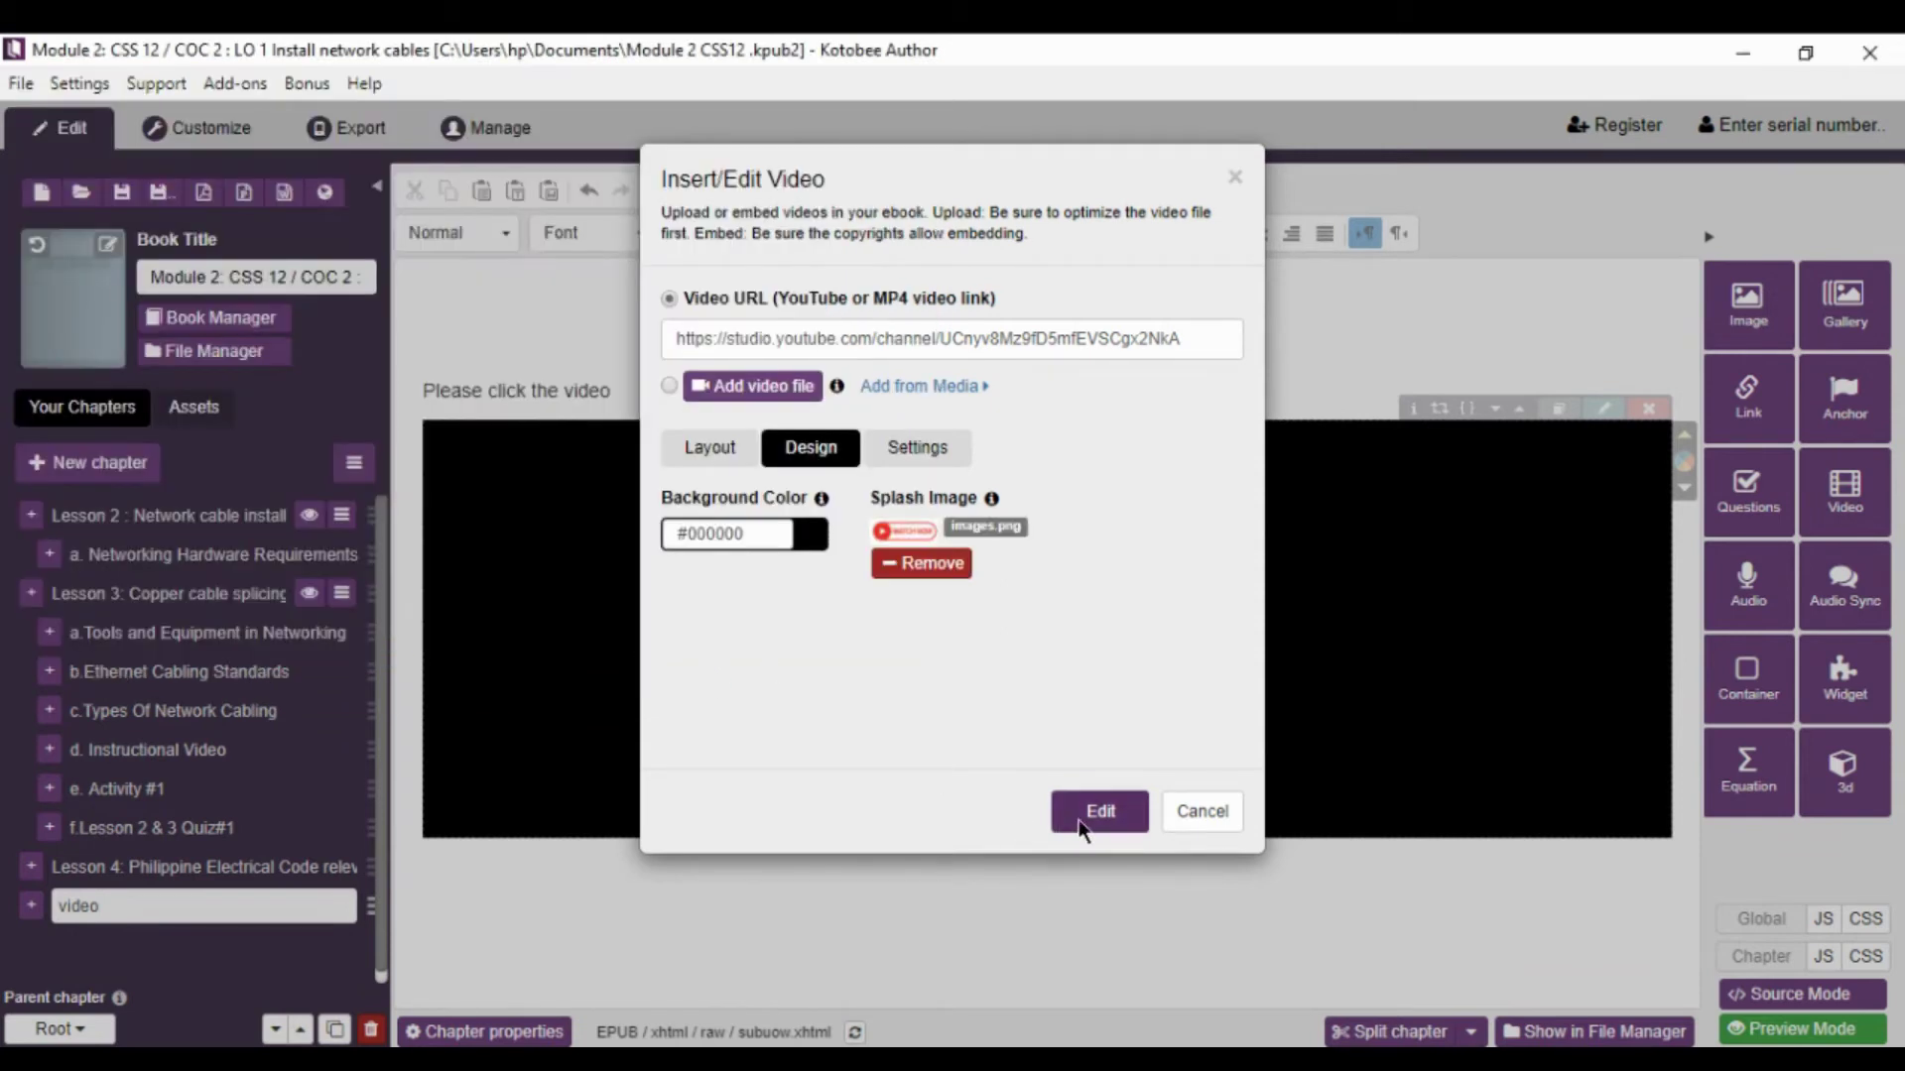
left_click(1110, 811)
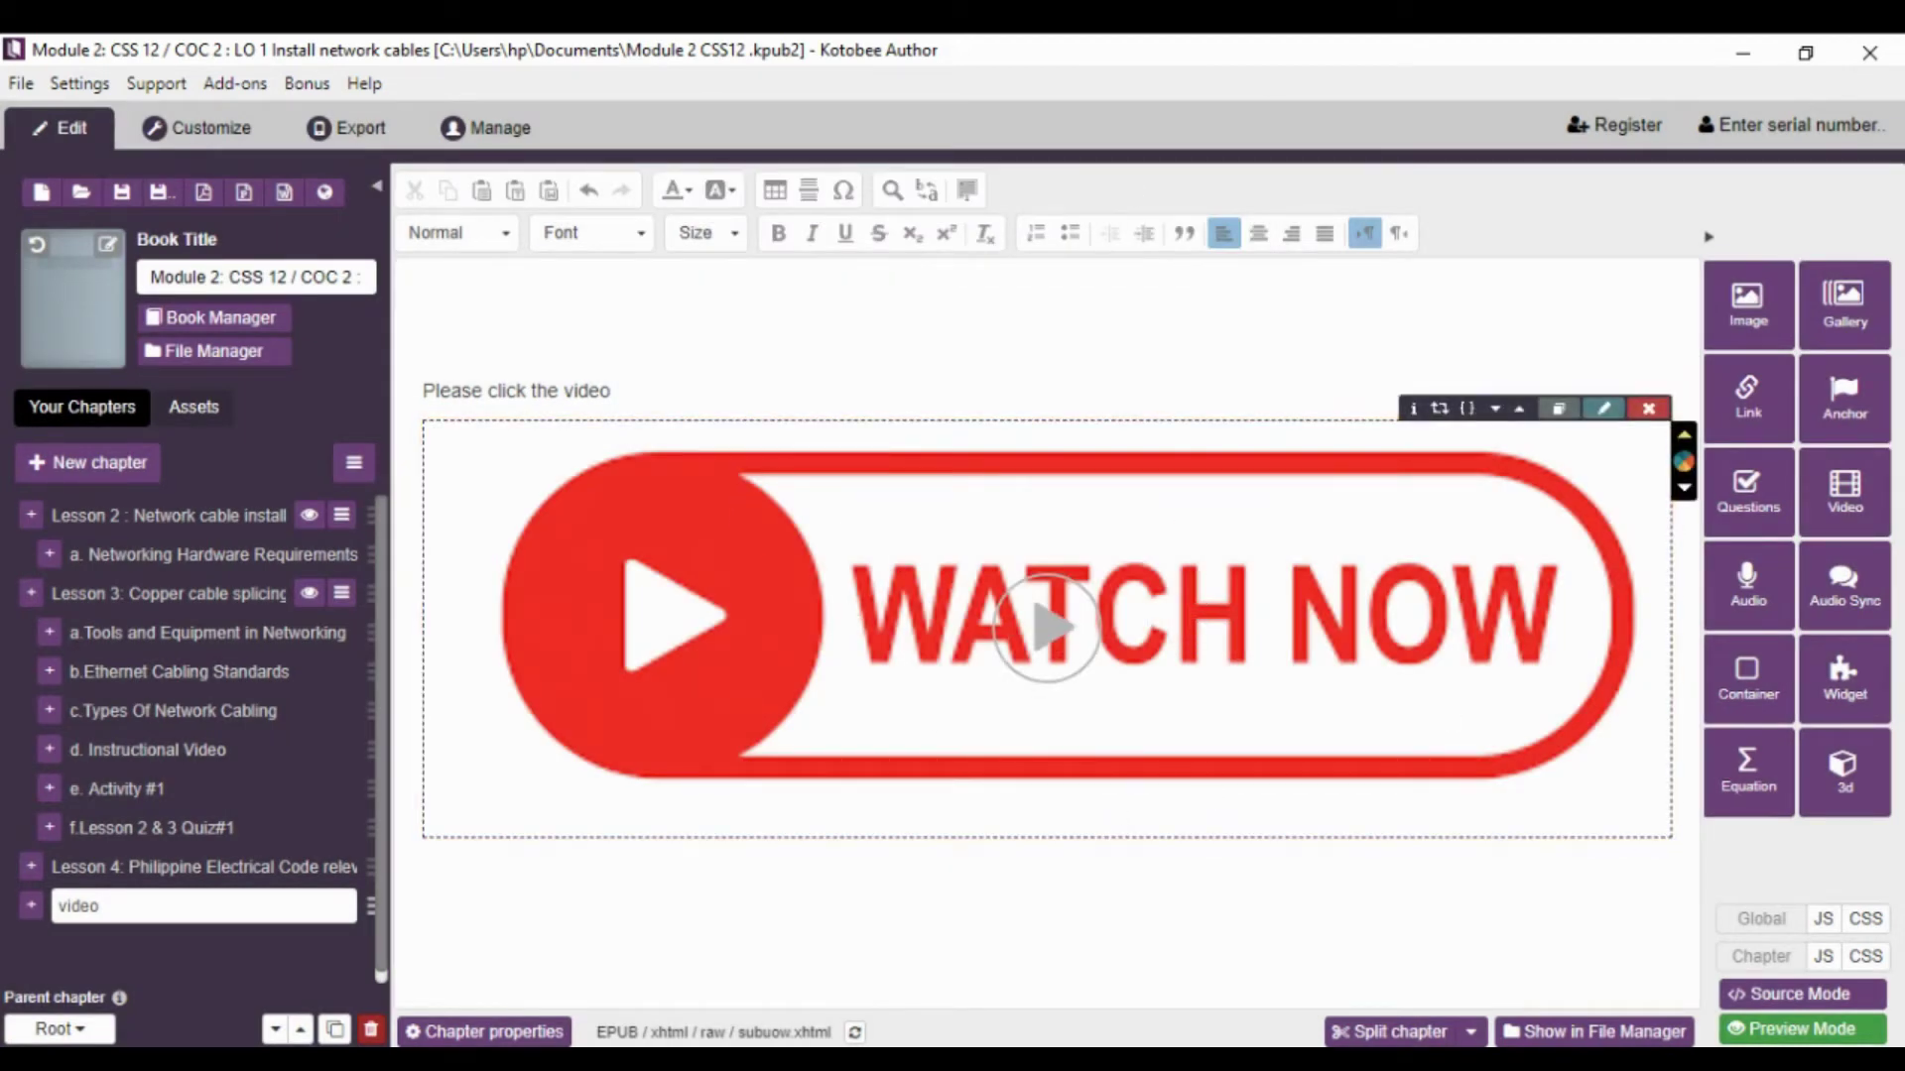
- Preview the "video" chapter, test playing the embedded video, and leave the preview
left_click(1791, 1032)
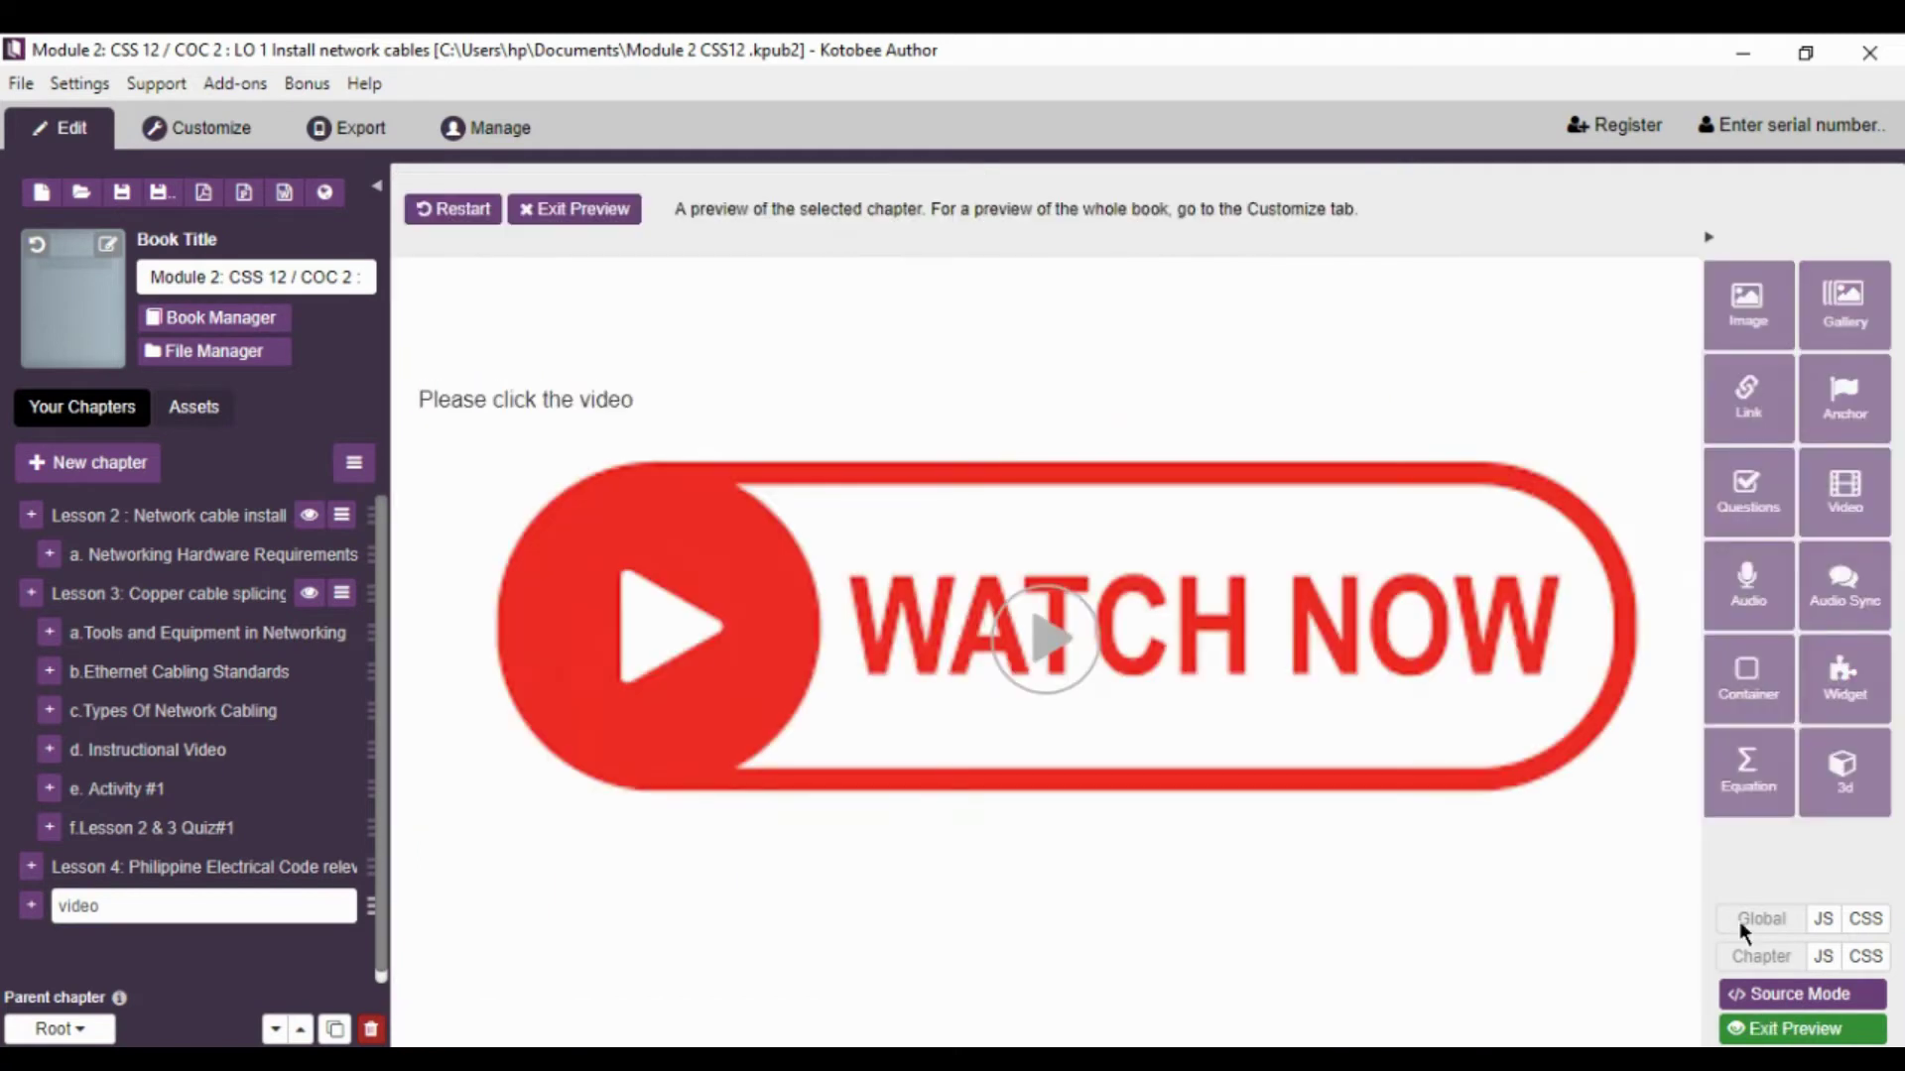
left_click(1041, 616)
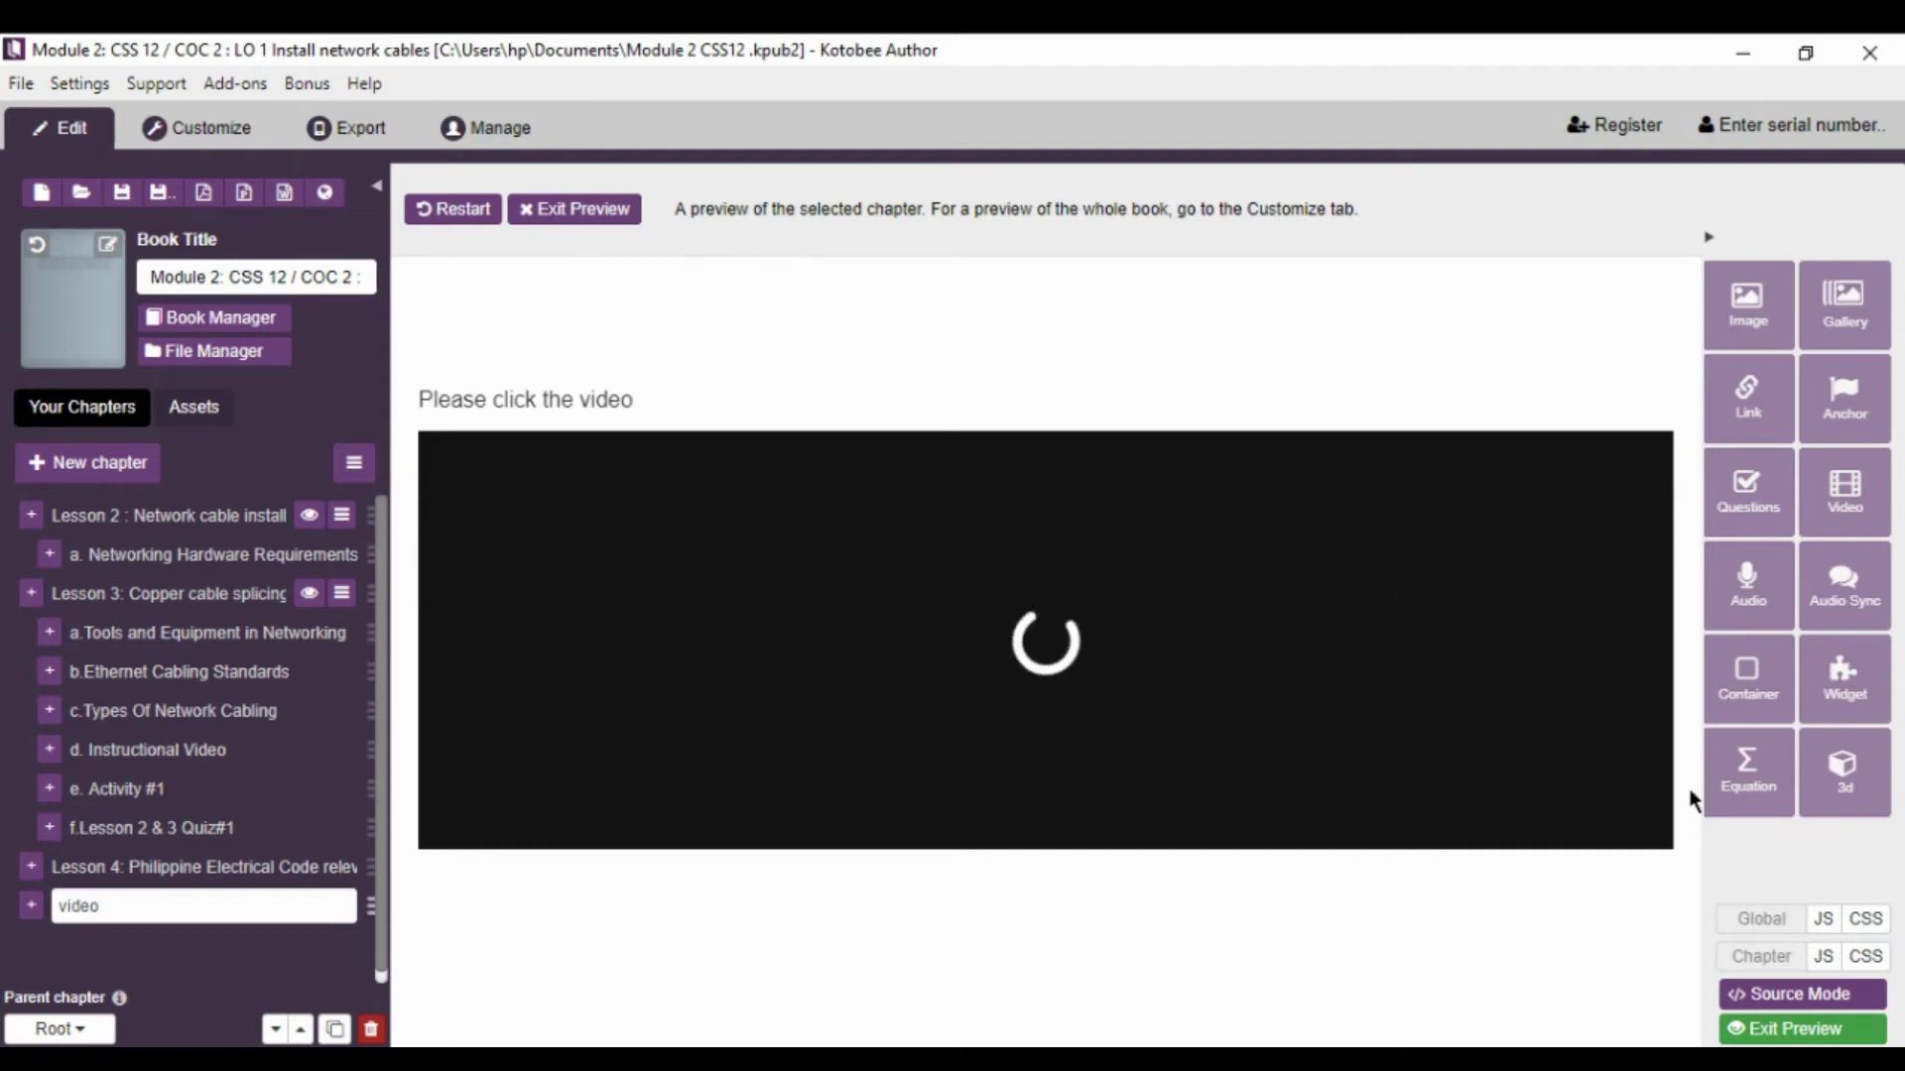
left_click(1784, 1032)
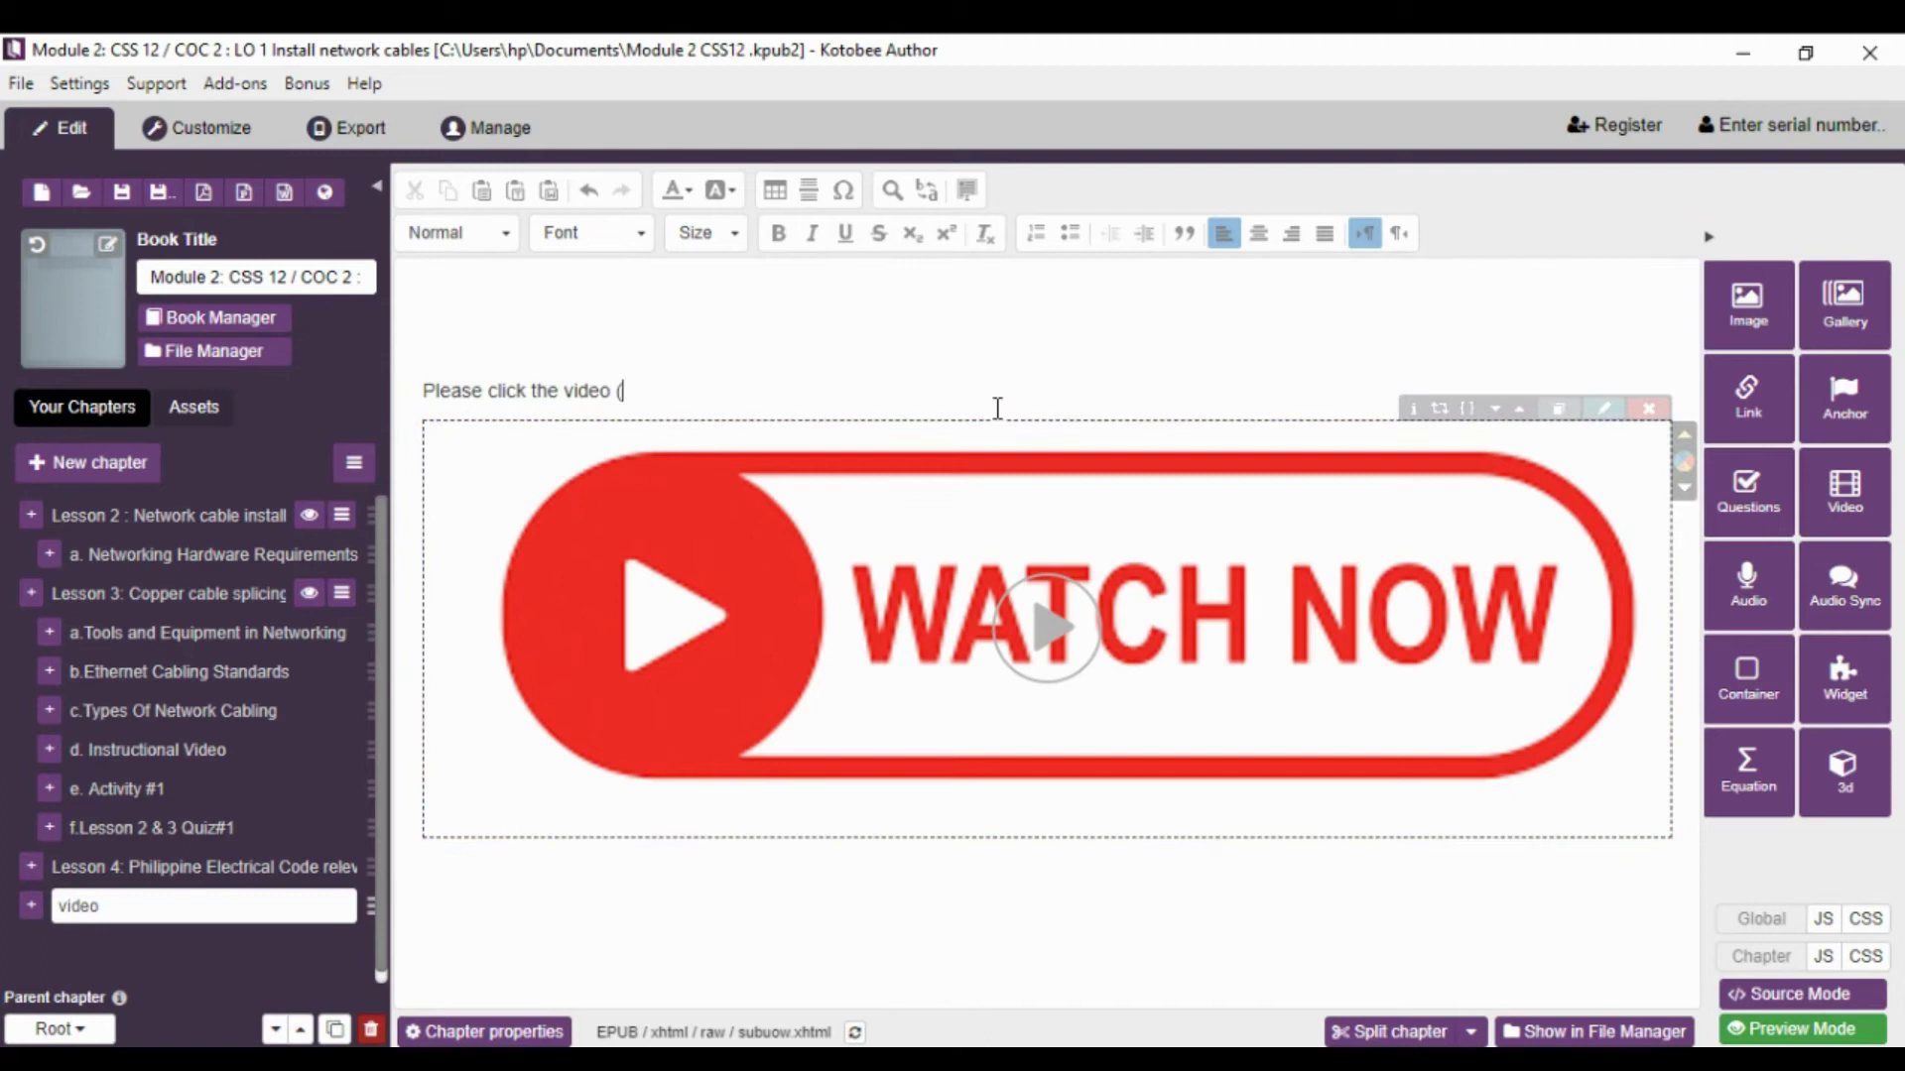
- Extend the caption above the video to "Please click the video ( online )" and copy that line below the video
type("line")
left_click(573, 871)
left_click_drag(711, 387, 378, 373)
key("ctrl+c")
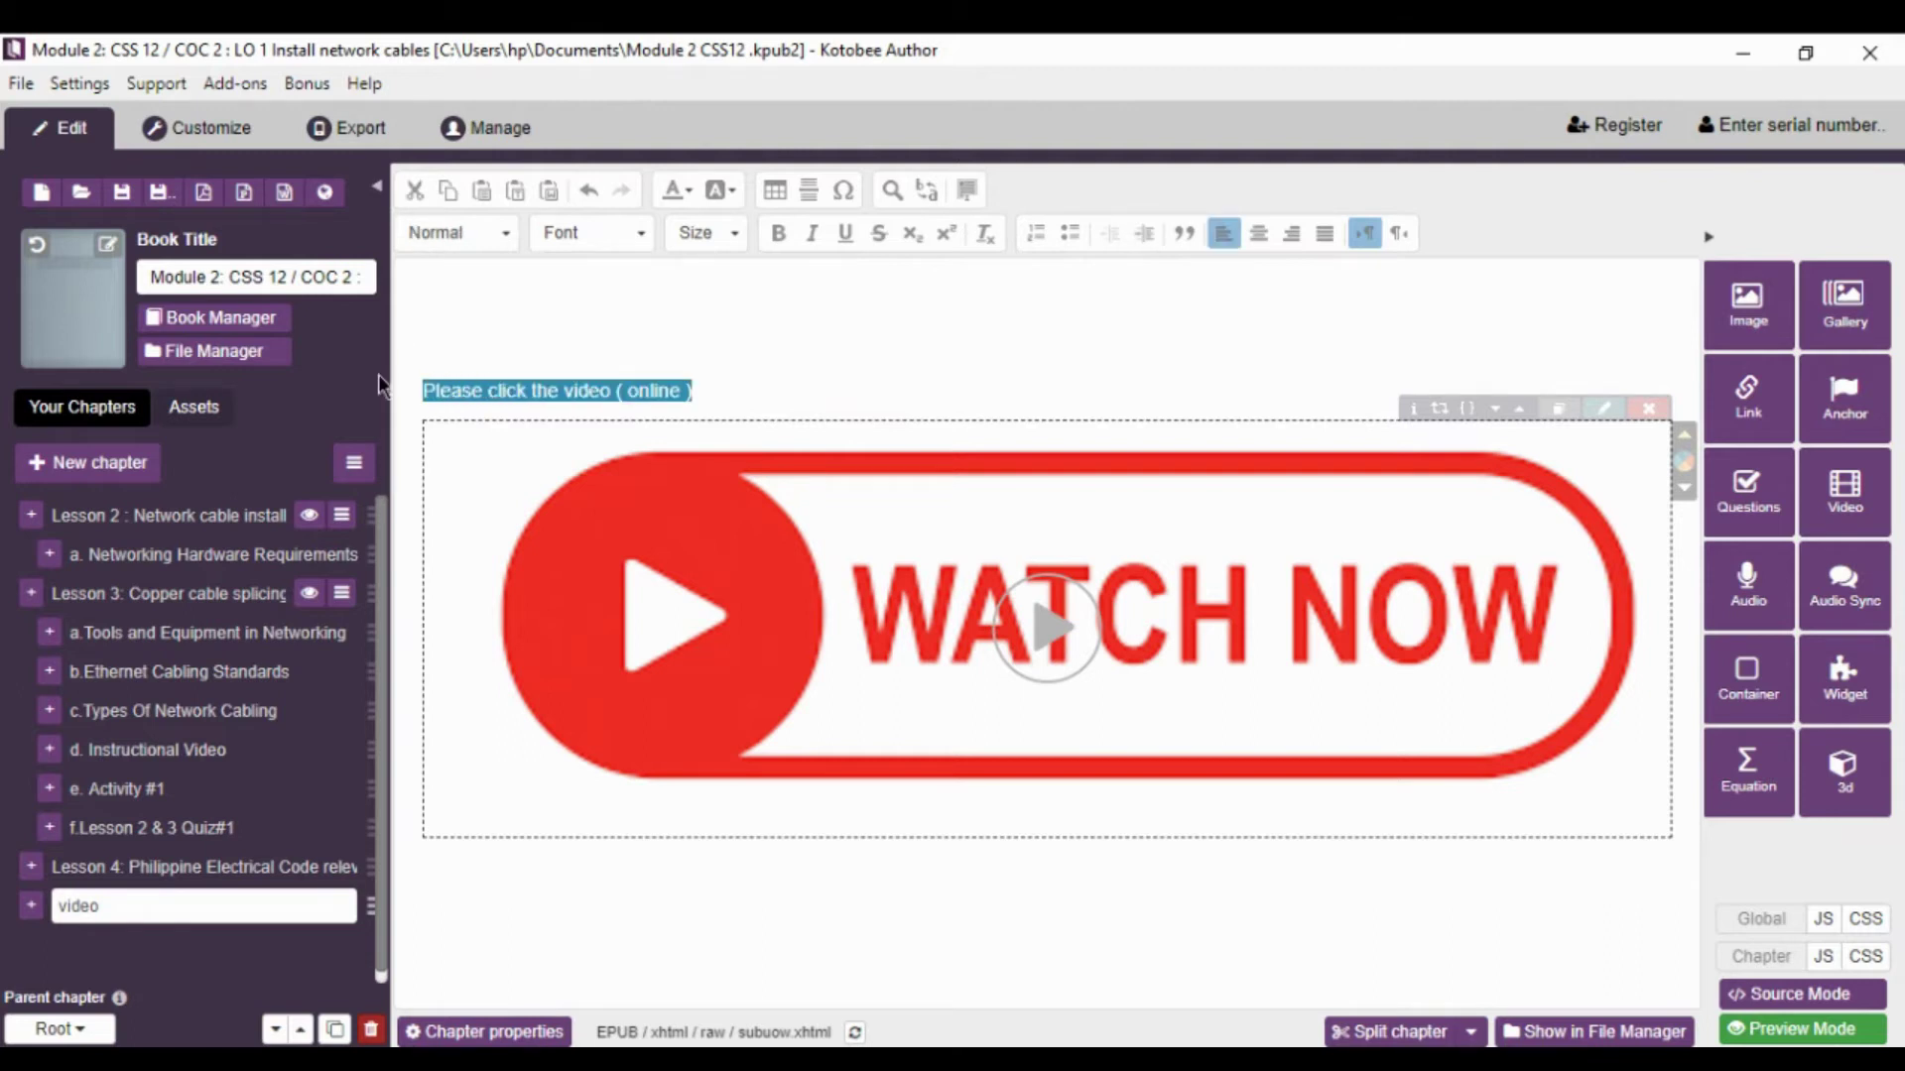
left_click(490, 901)
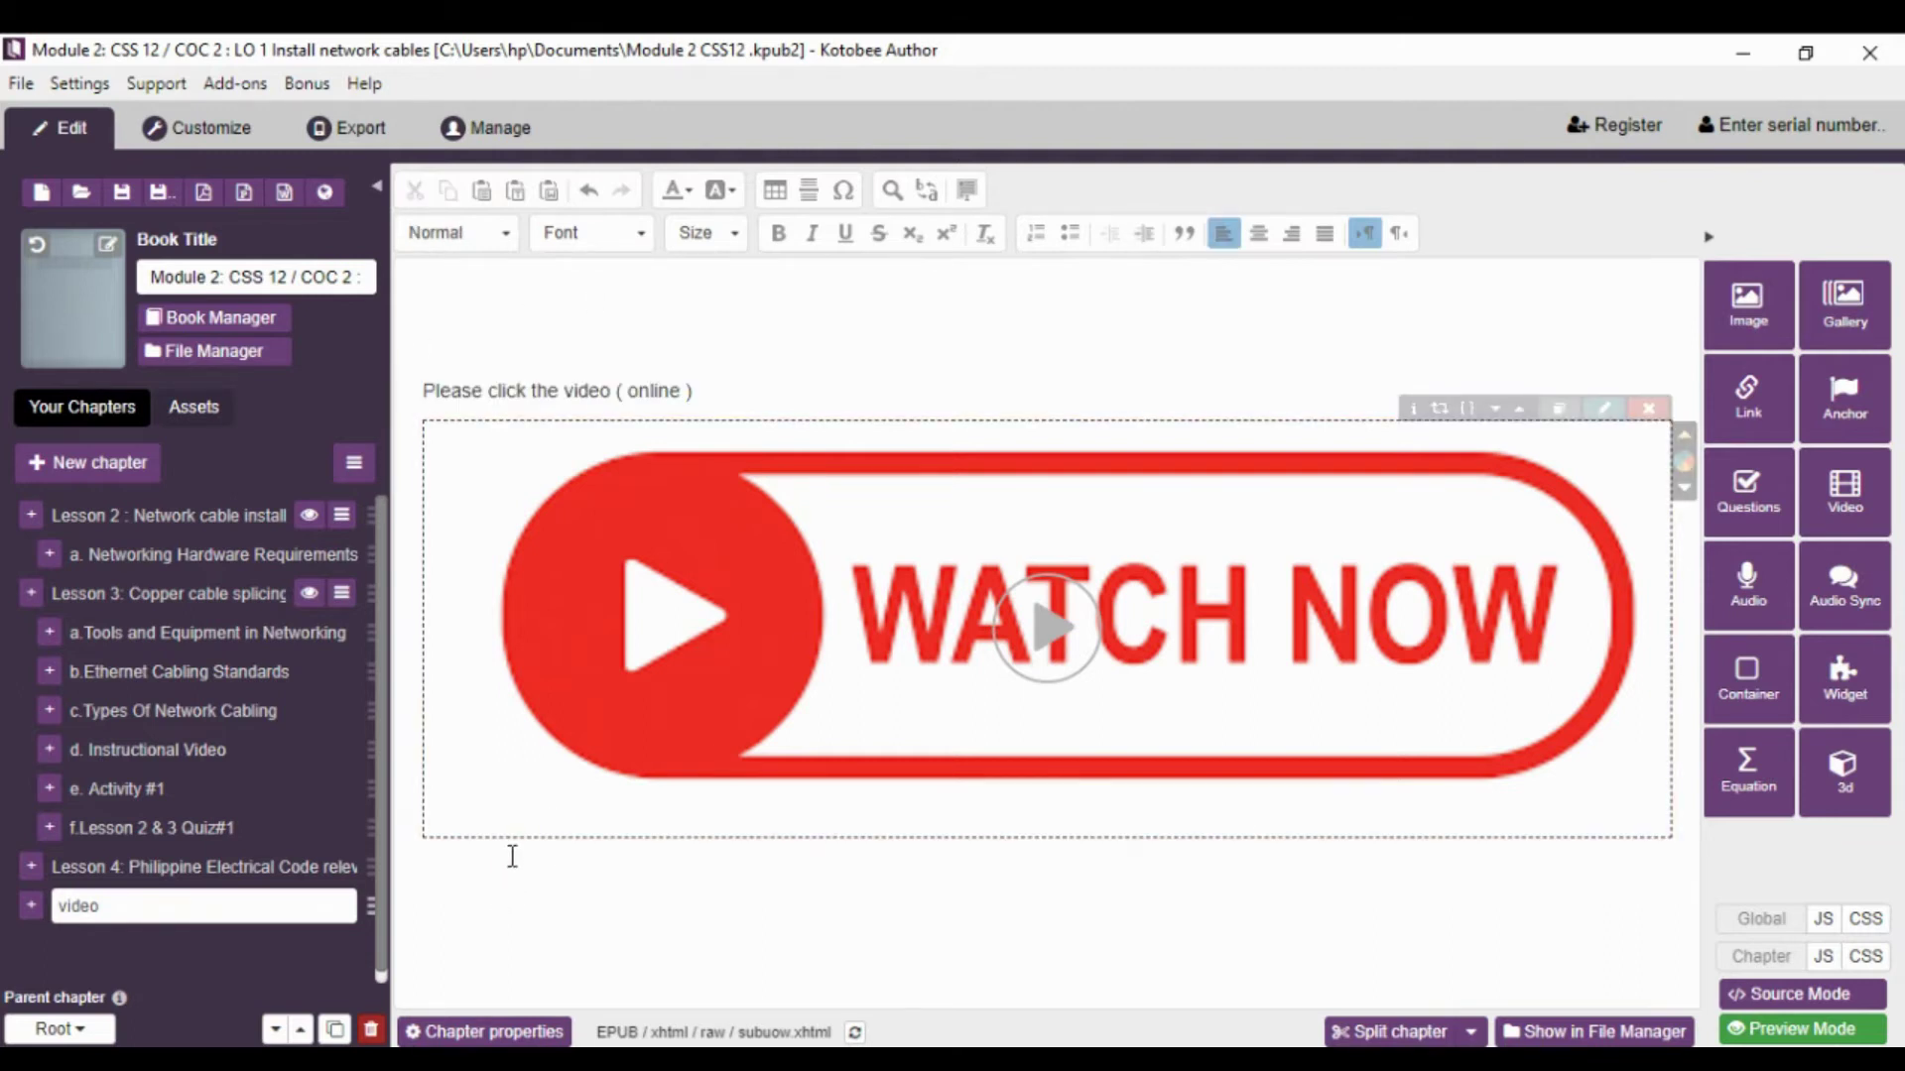
key("ctrl+v")
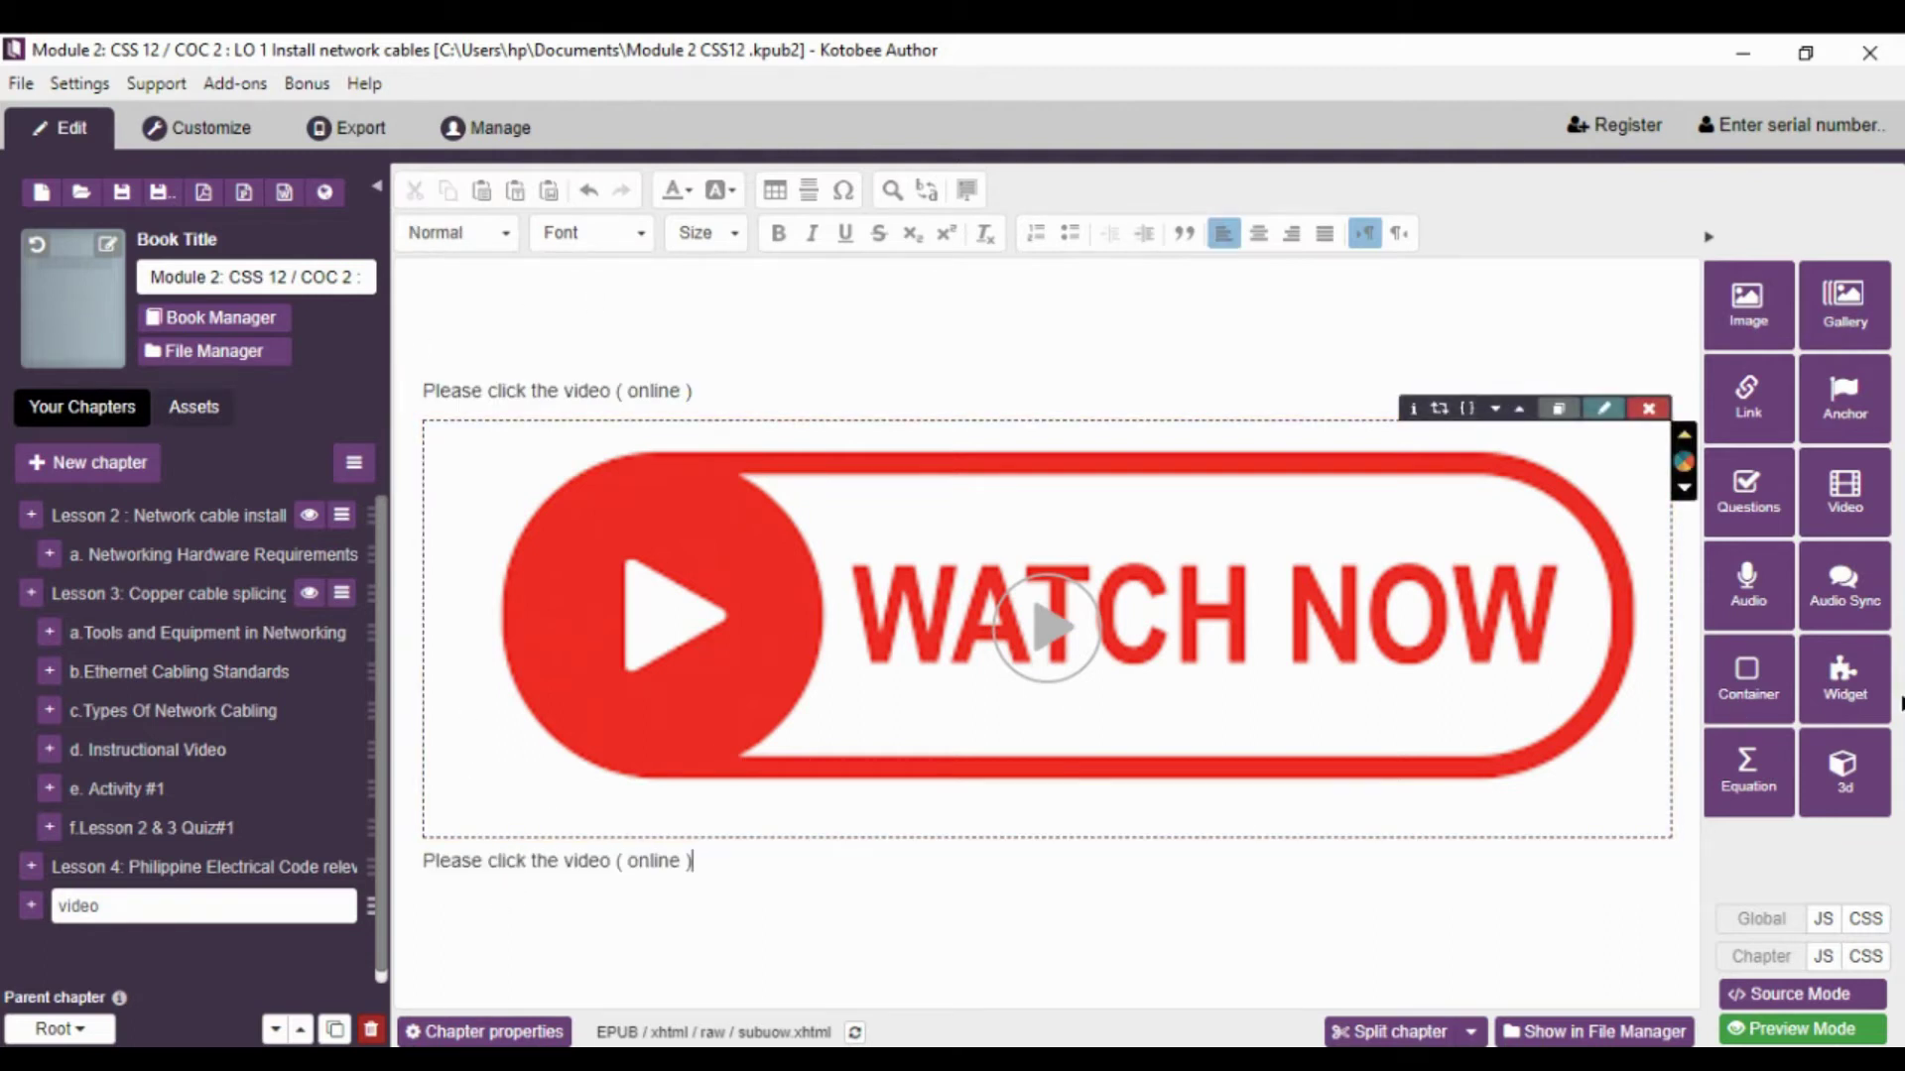
- Start a new video element below the online video using the local file "Tech Tips- How To Make-Crimp RJ45 Ethernet Network Patch Cables (Cat 5e ) Filipino tutorial.mp4"
left_click(1846, 506)
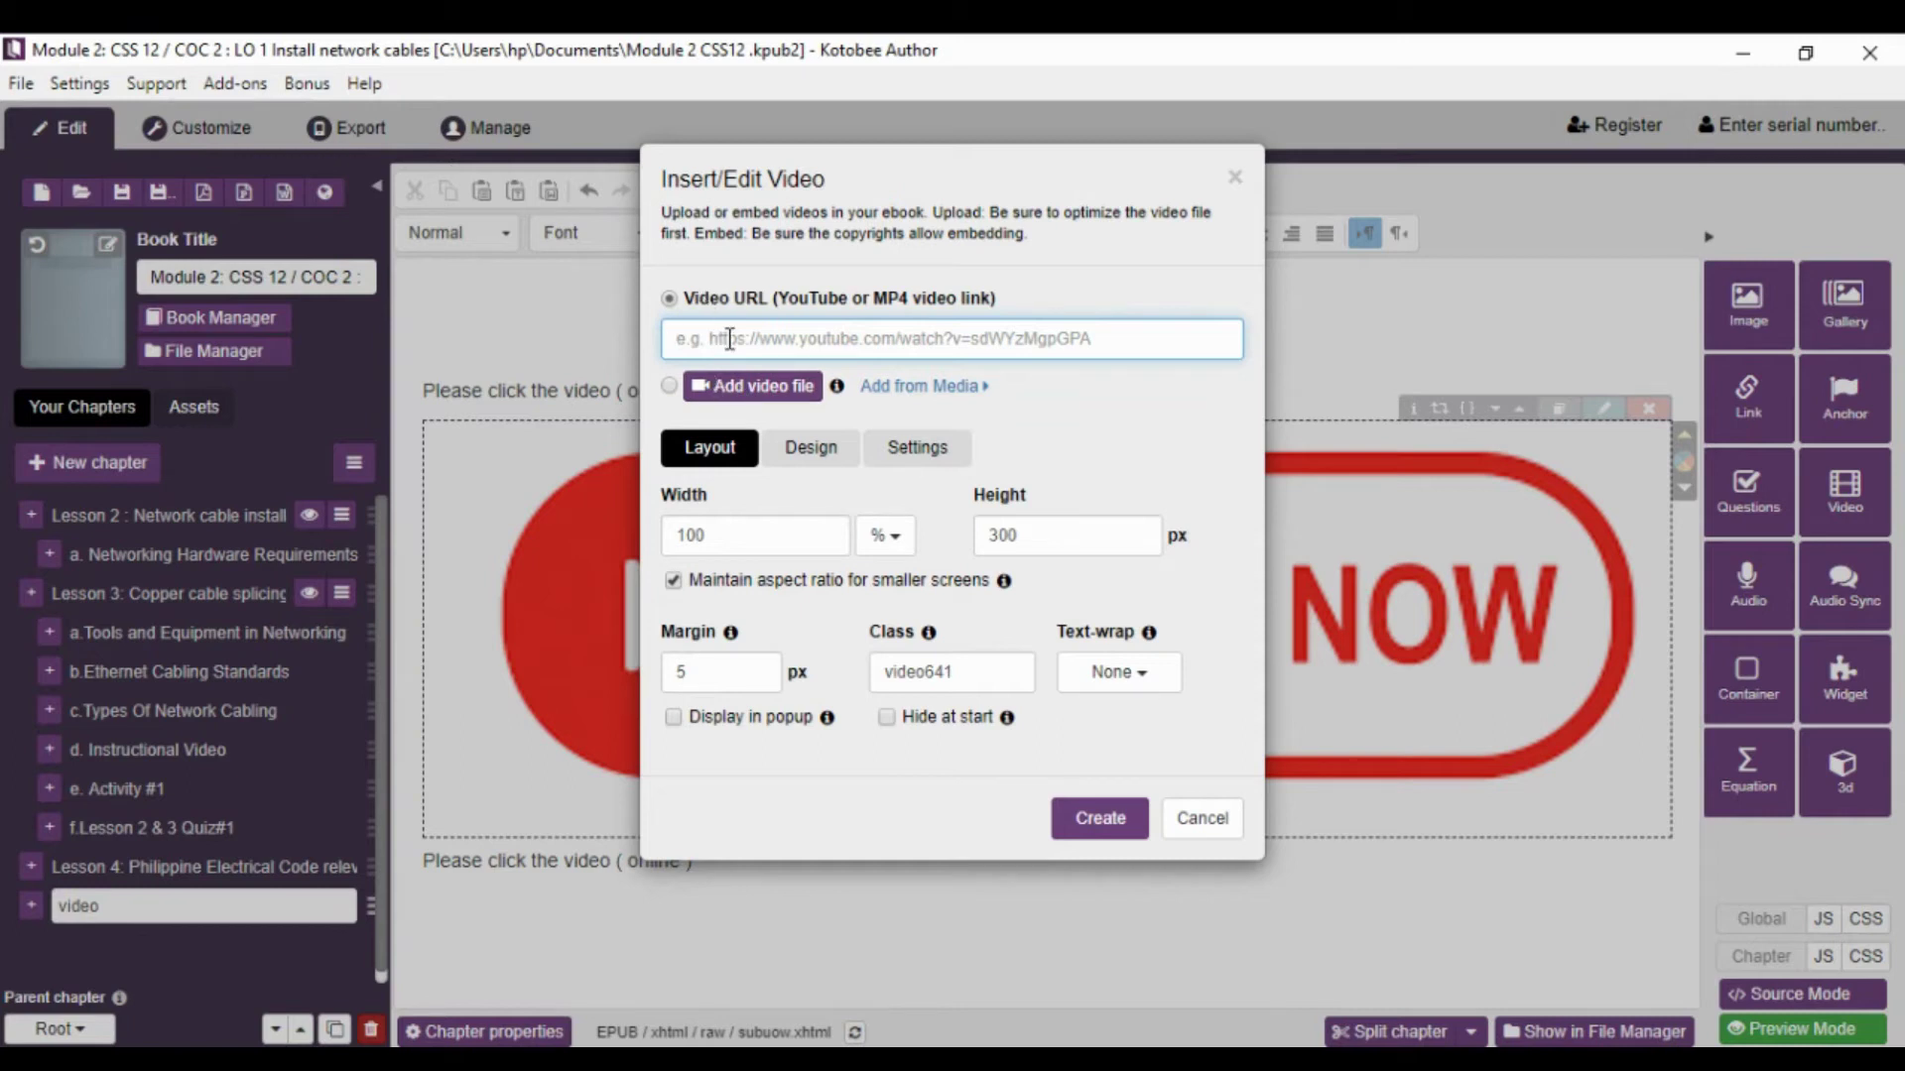
left_click(780, 389)
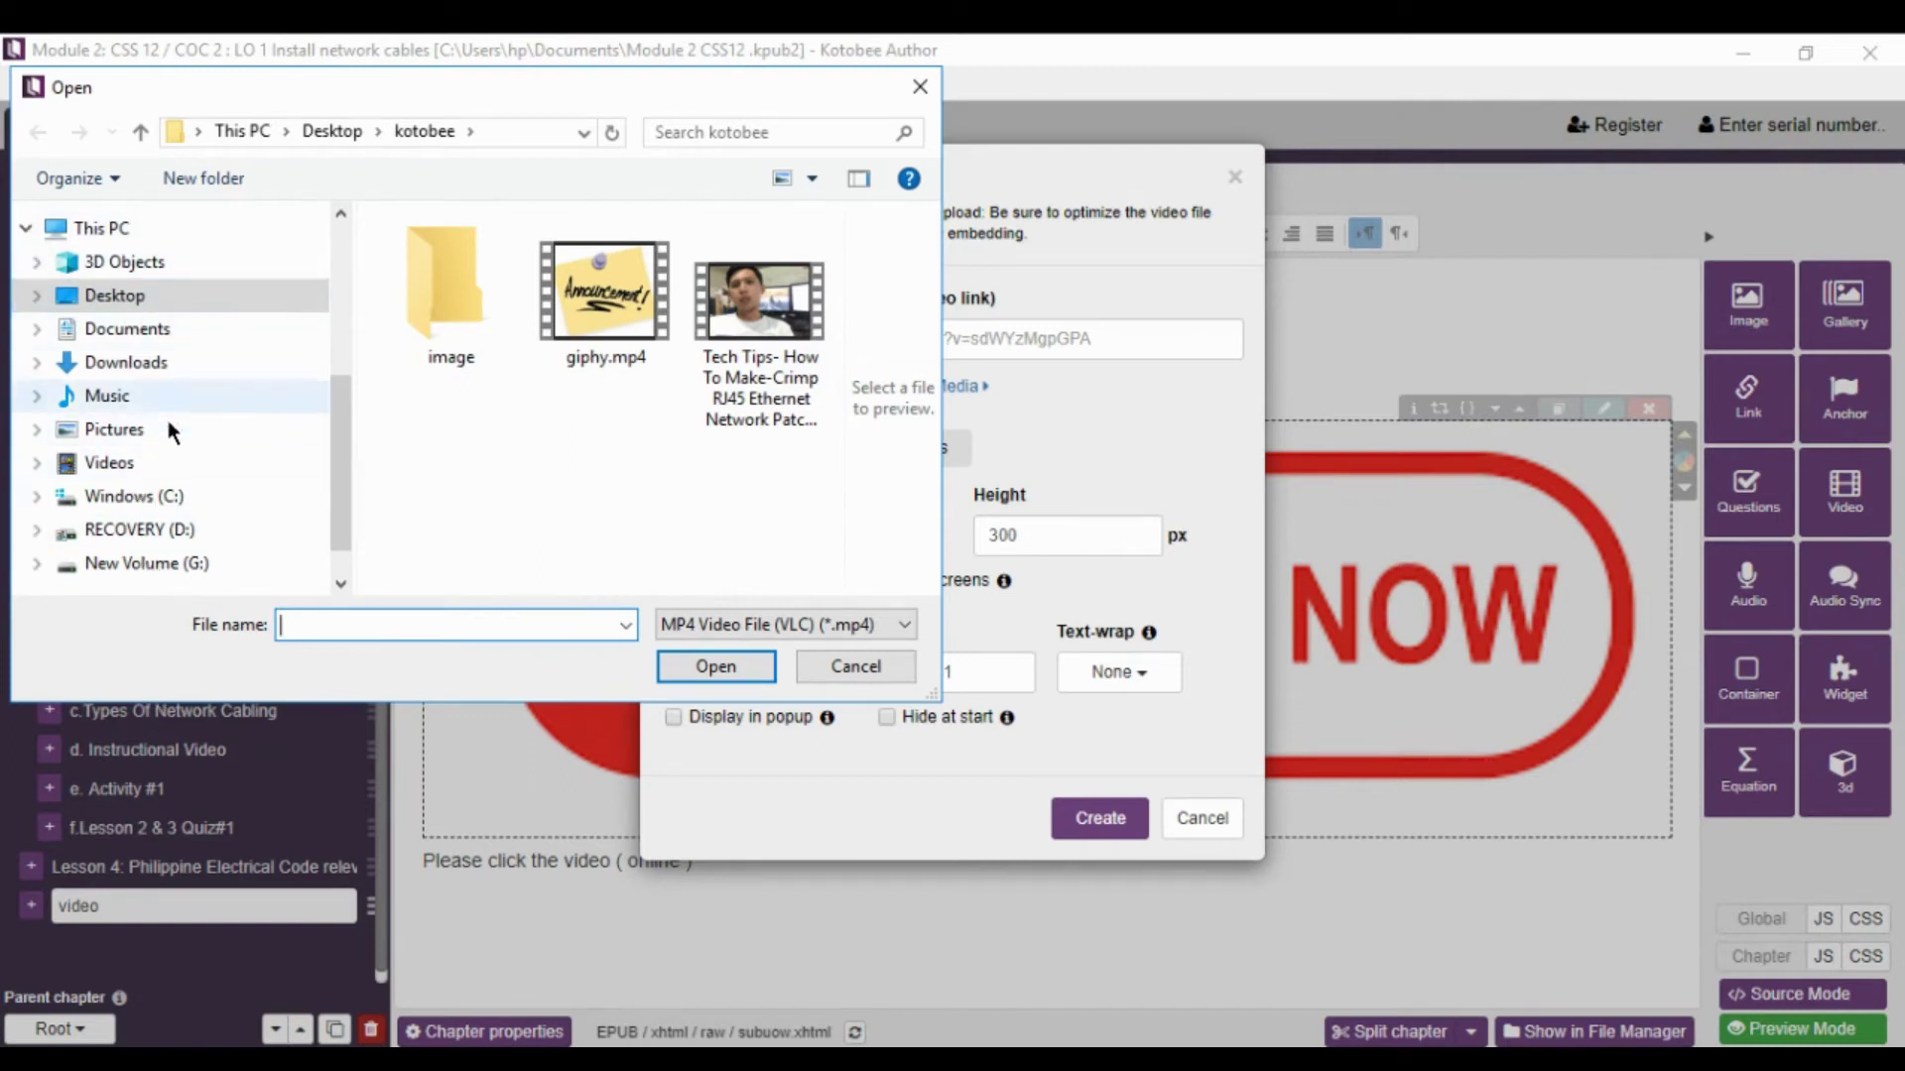
left_click(784, 317)
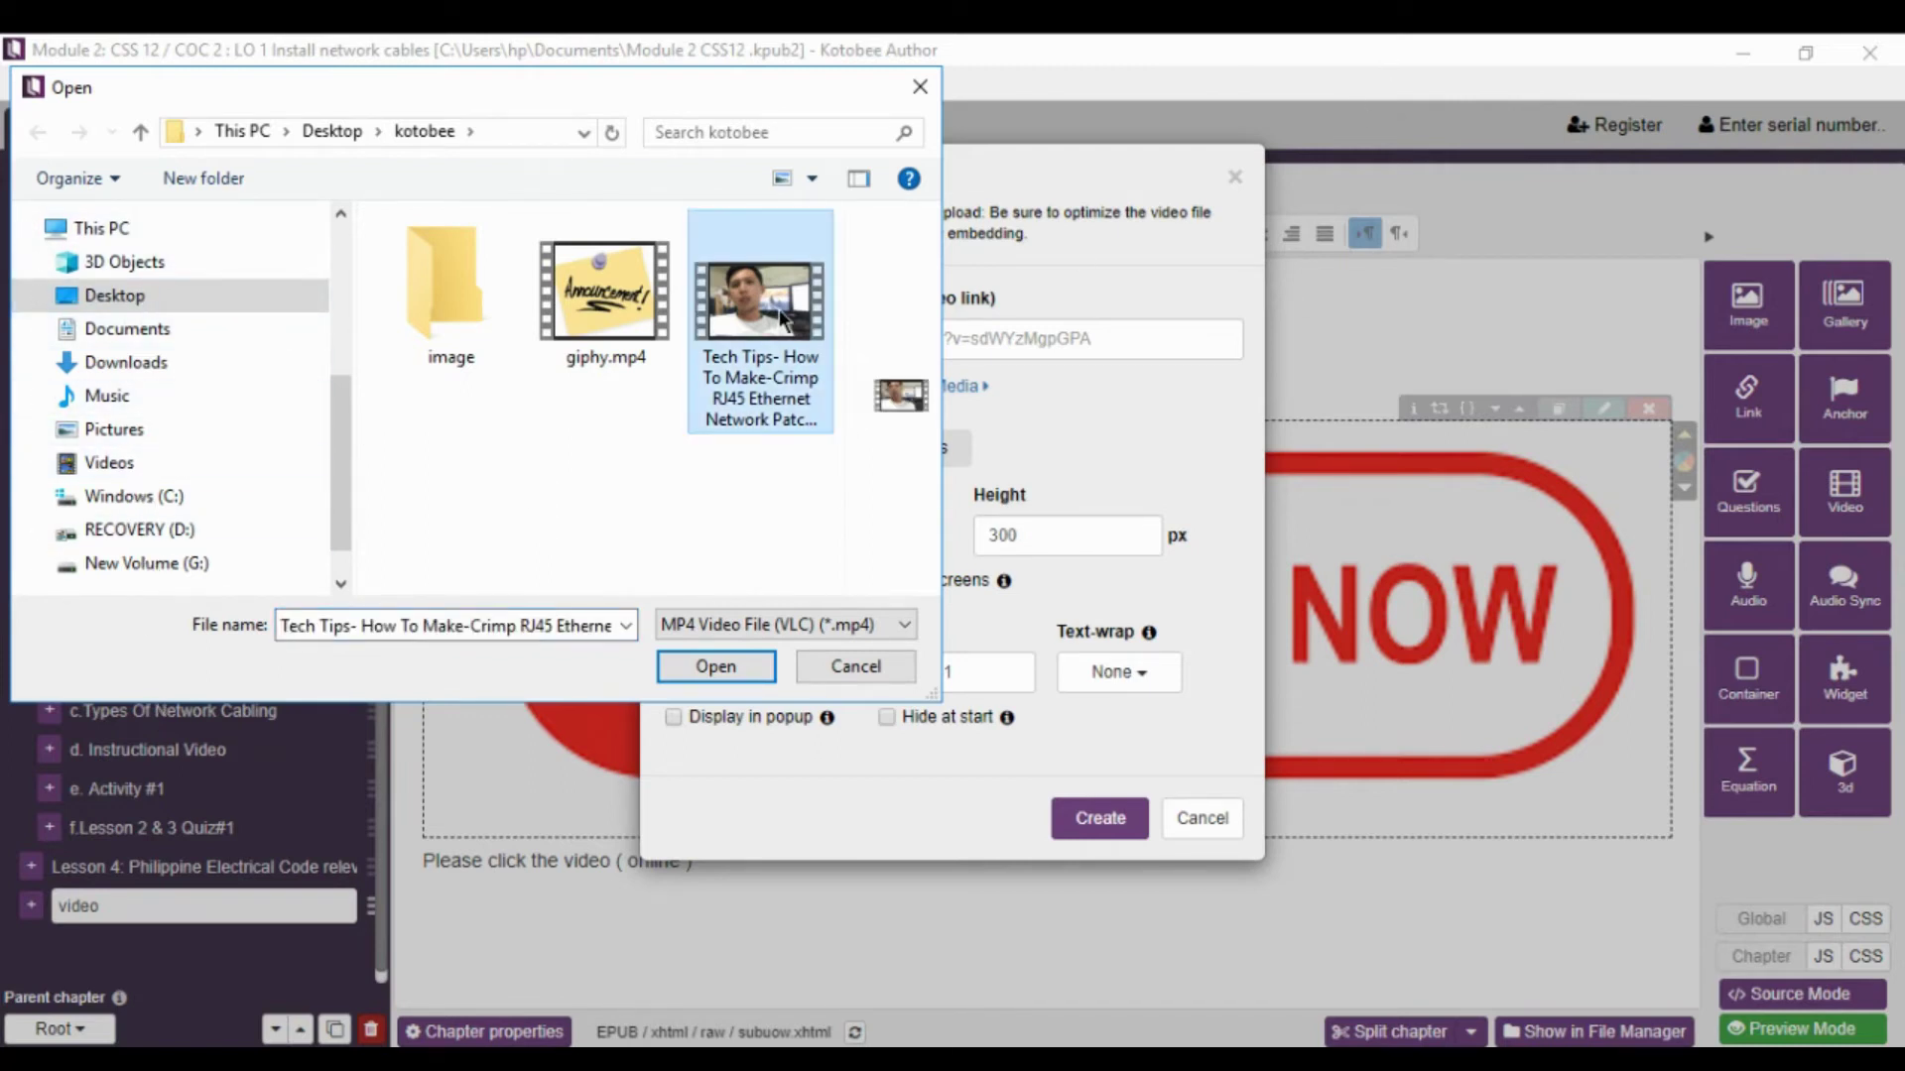
left_click(744, 664)
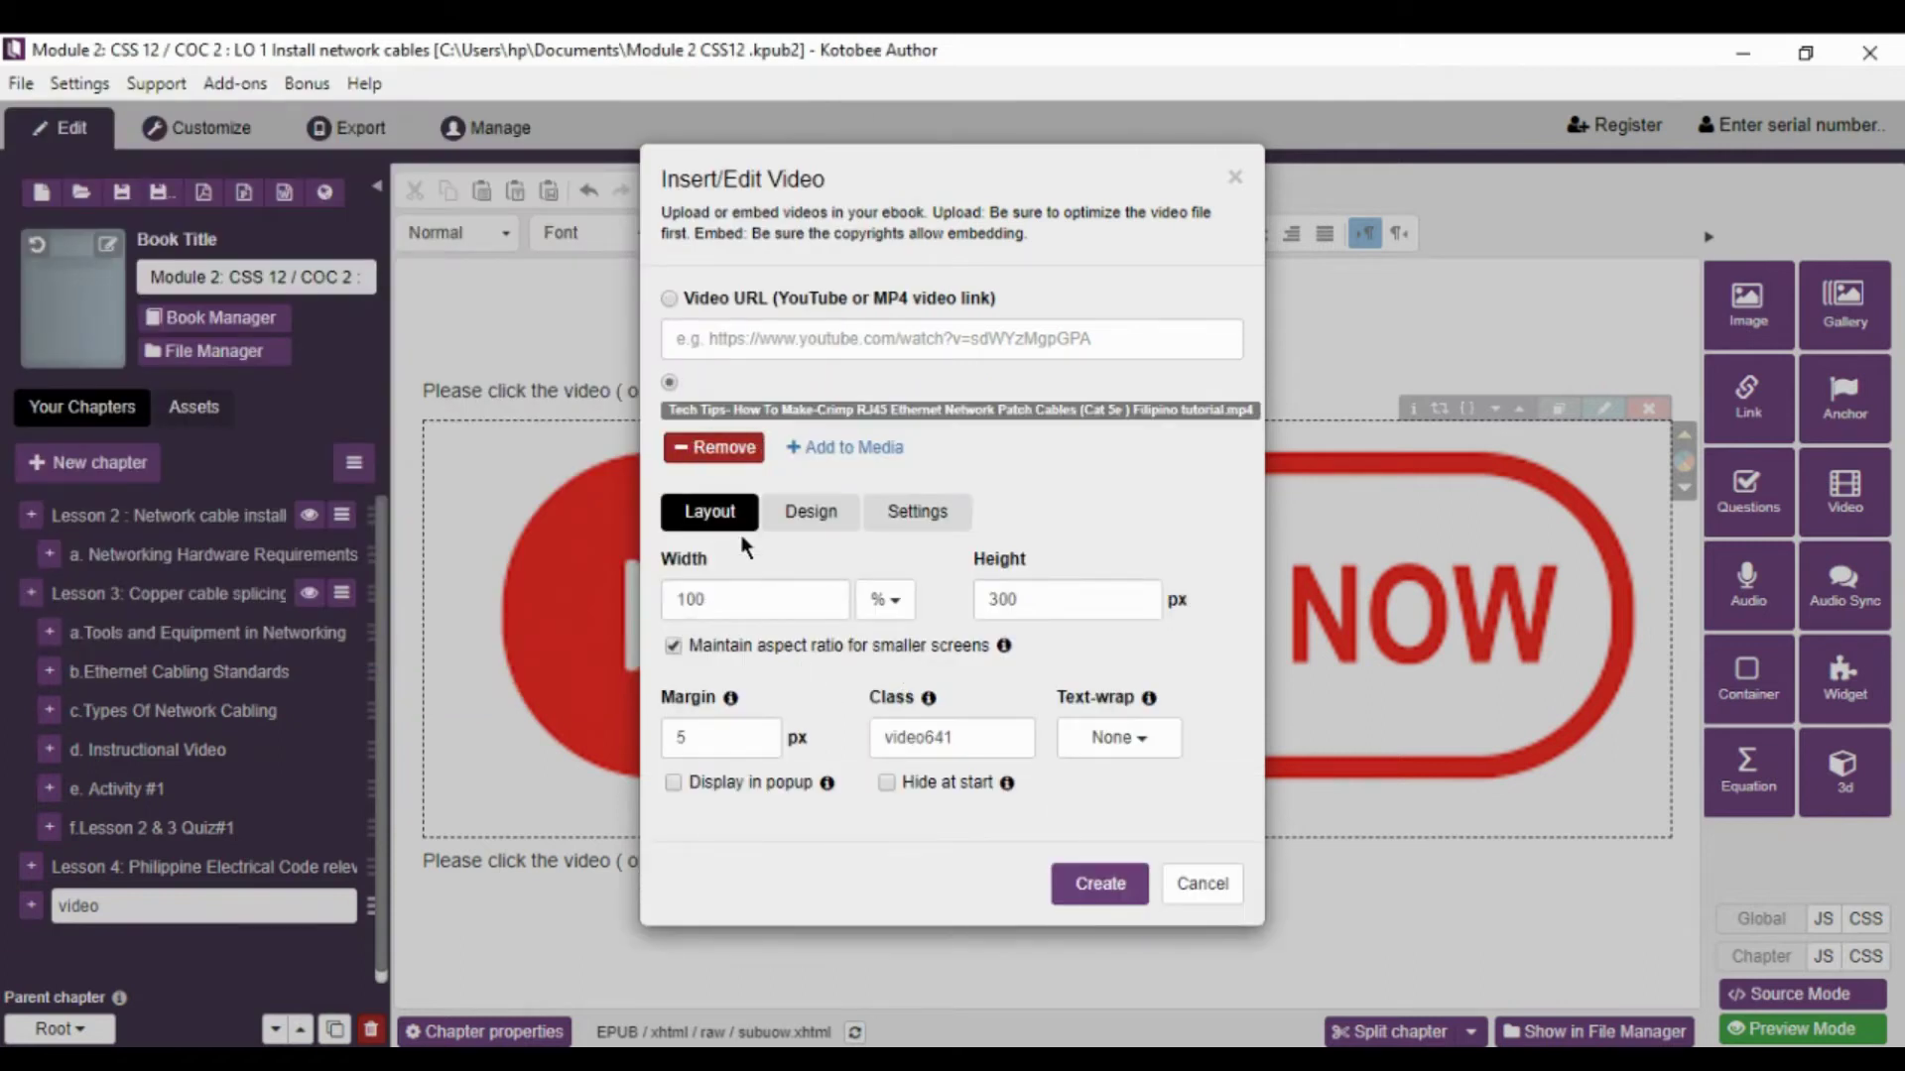
- Set click.gif from the kotobee folder as the local video's splash image and create the video
left_click(801, 513)
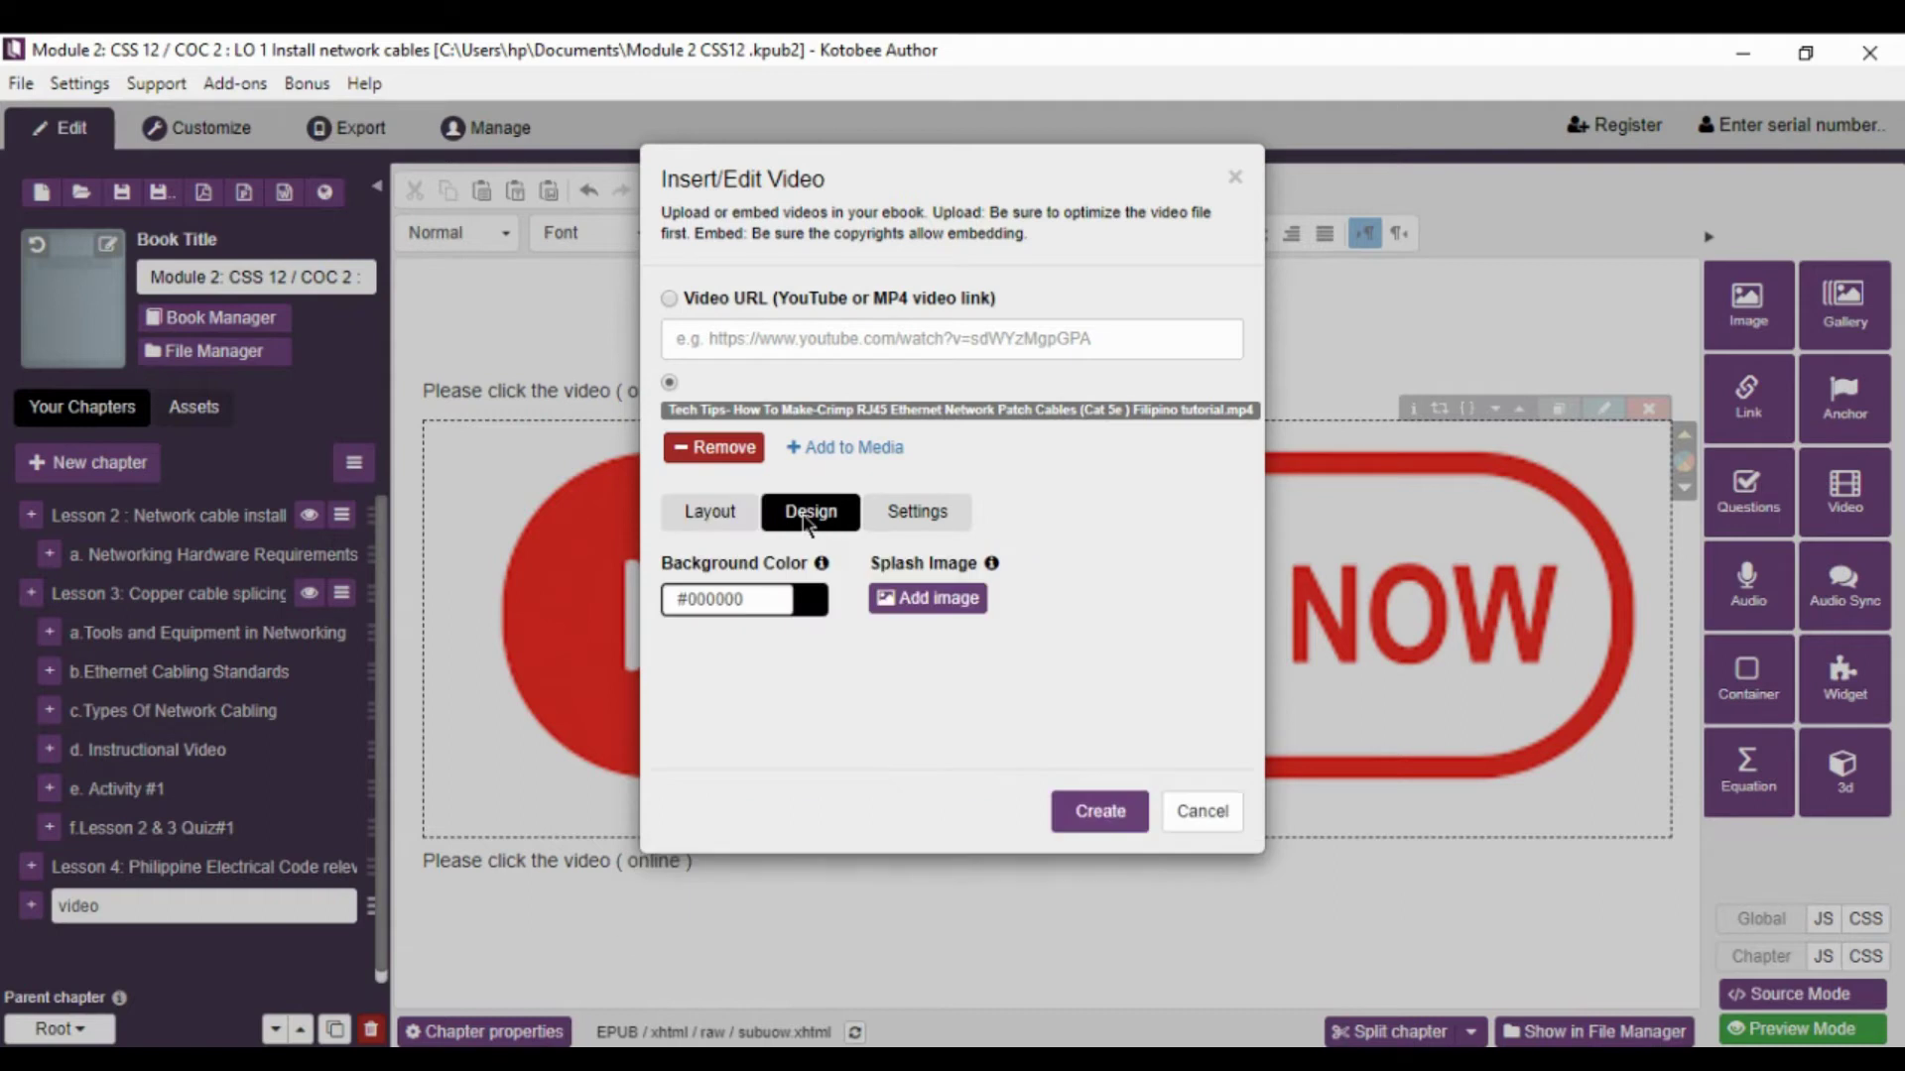
left_click(967, 600)
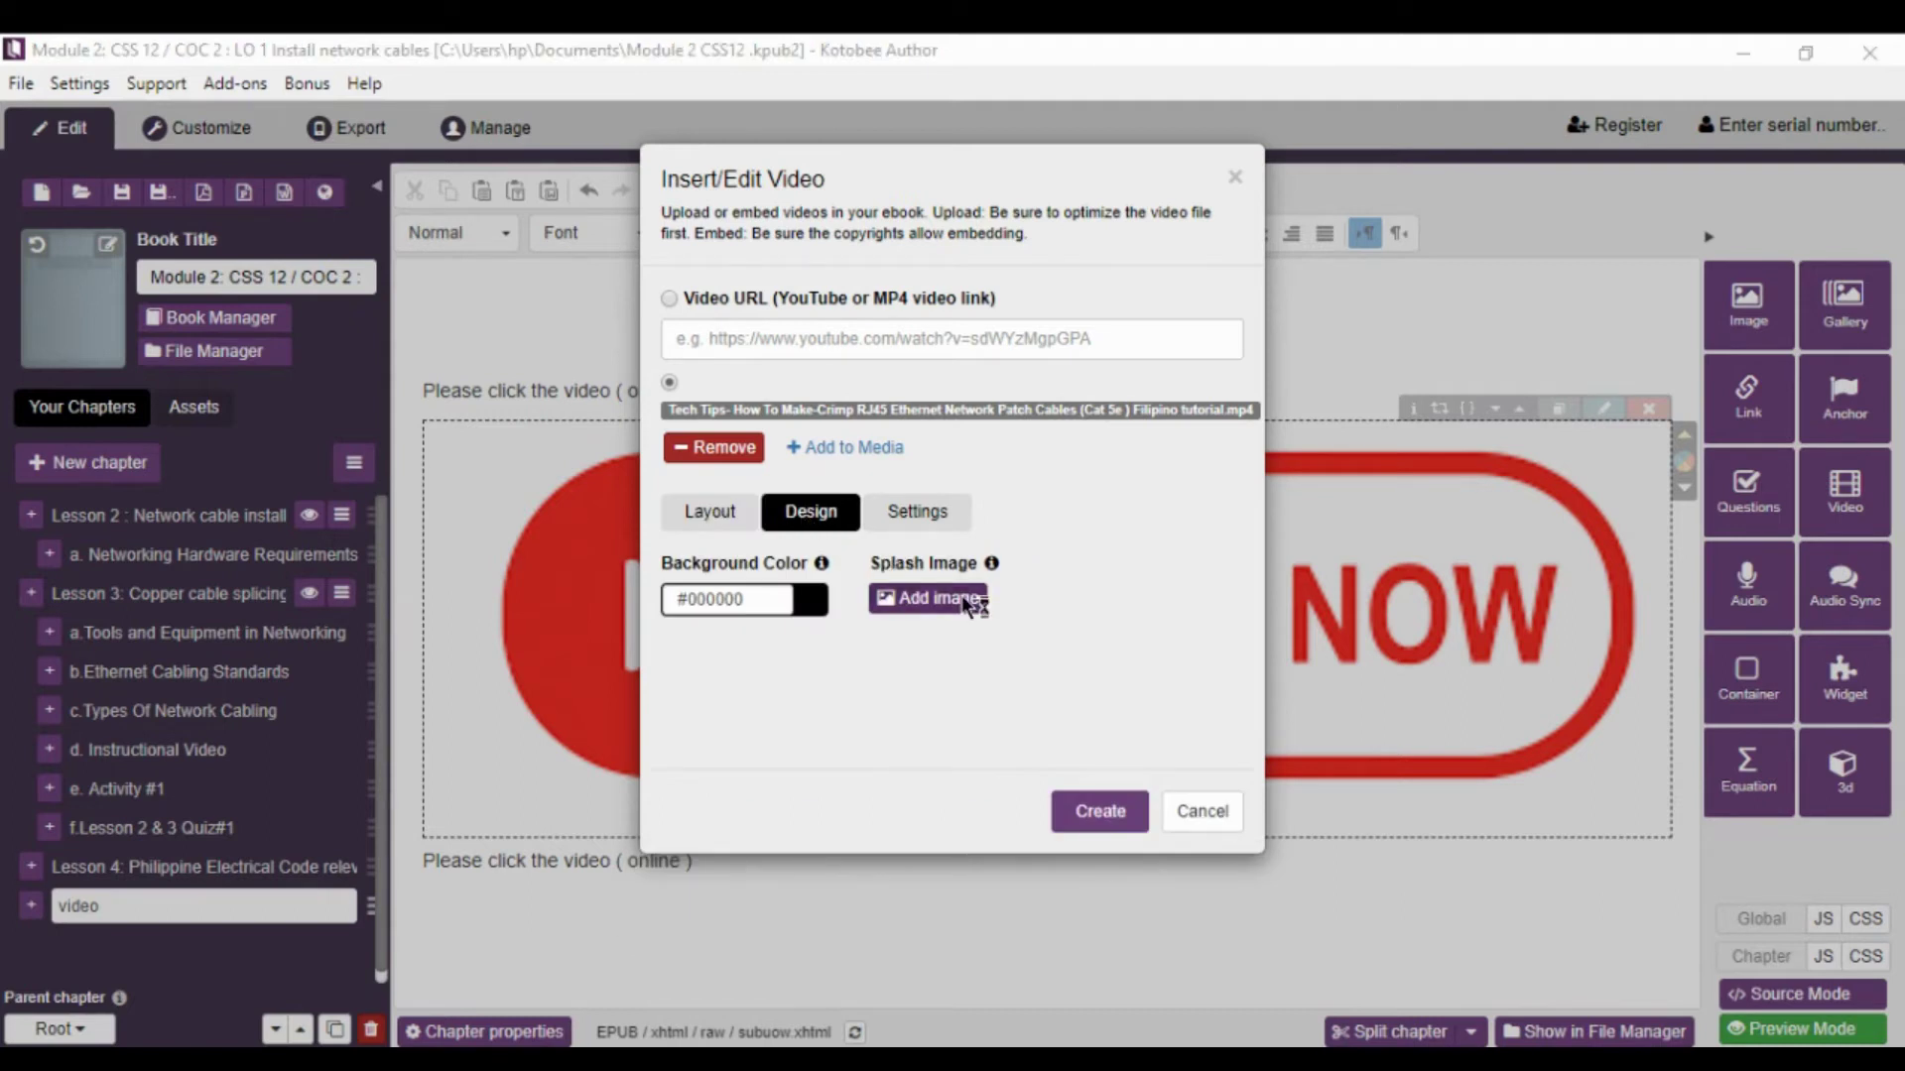
left_click_drag(830, 255, 836, 329)
left_click(451, 415)
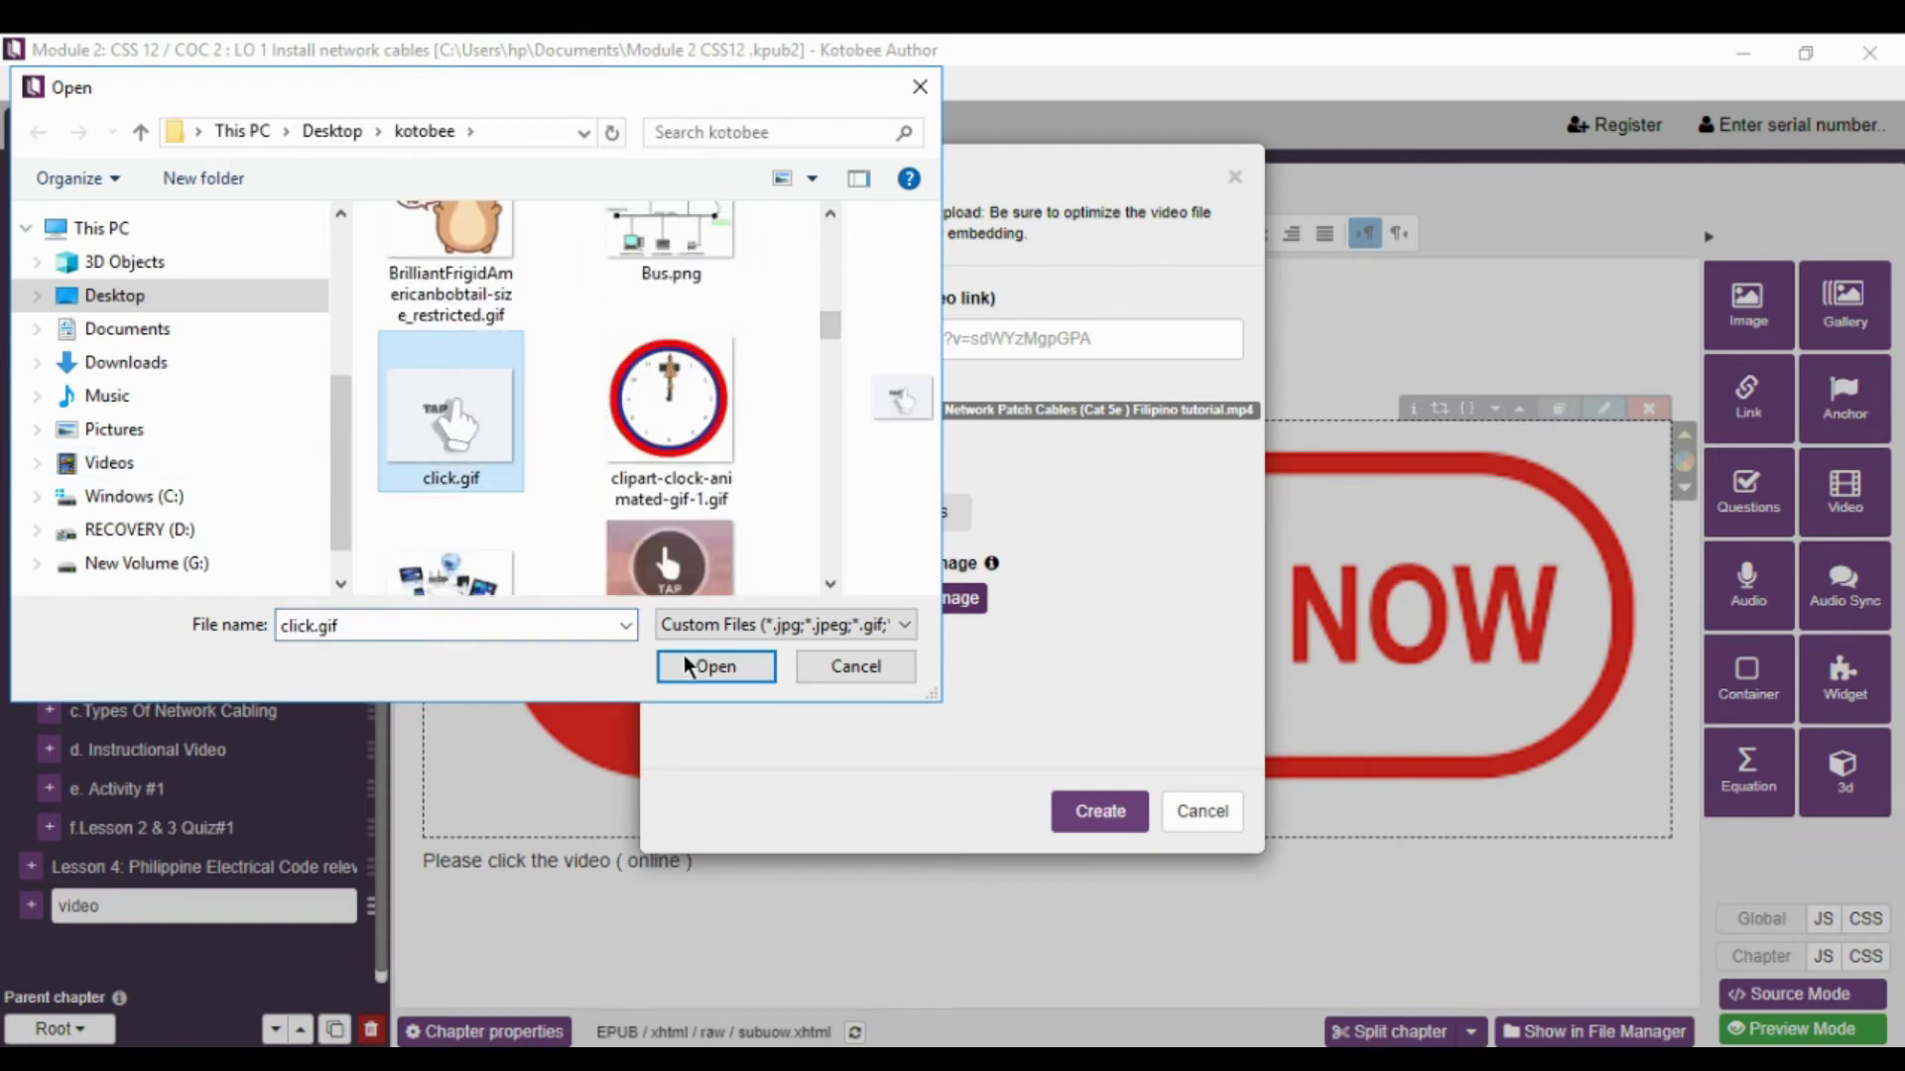
left_click(746, 663)
left_click(1097, 810)
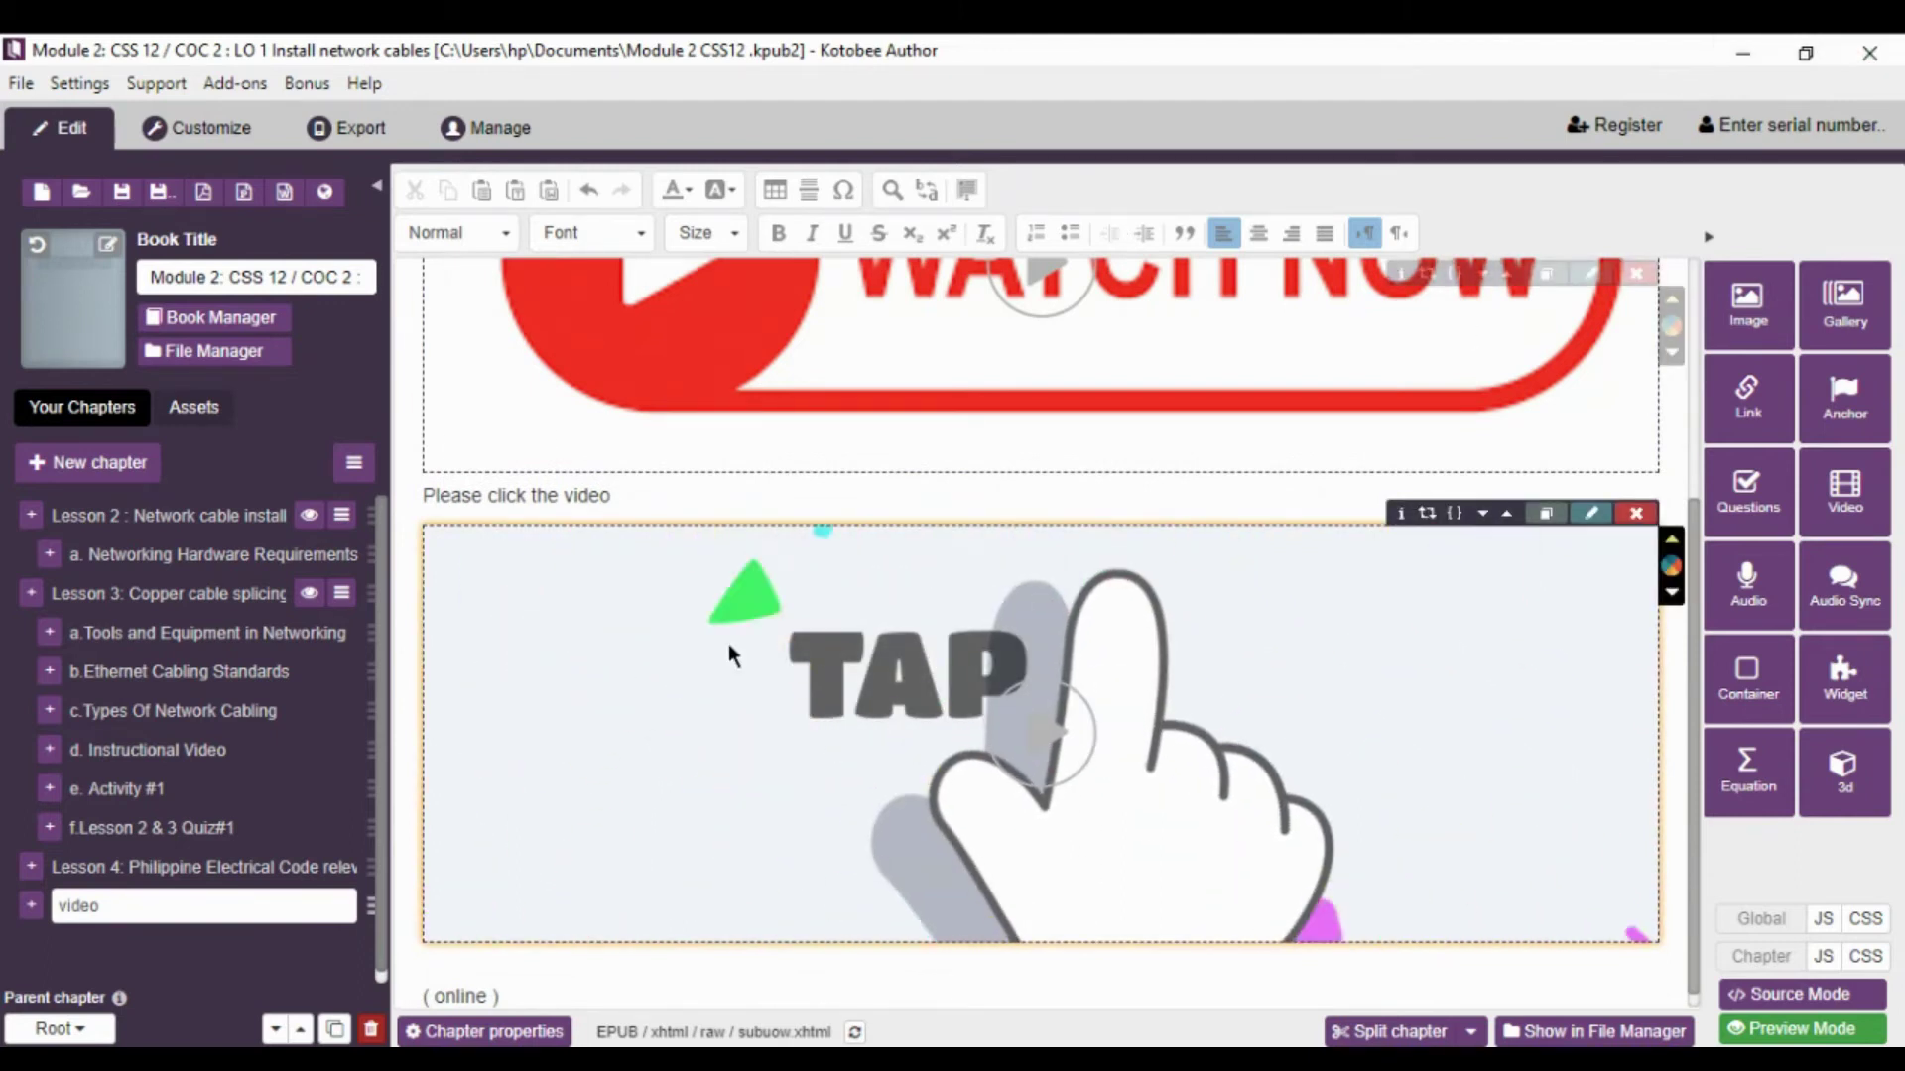
- Extend the second video's caption to "Please click the video( offline Video )" and add two blank lines above it
left_click(640, 504)
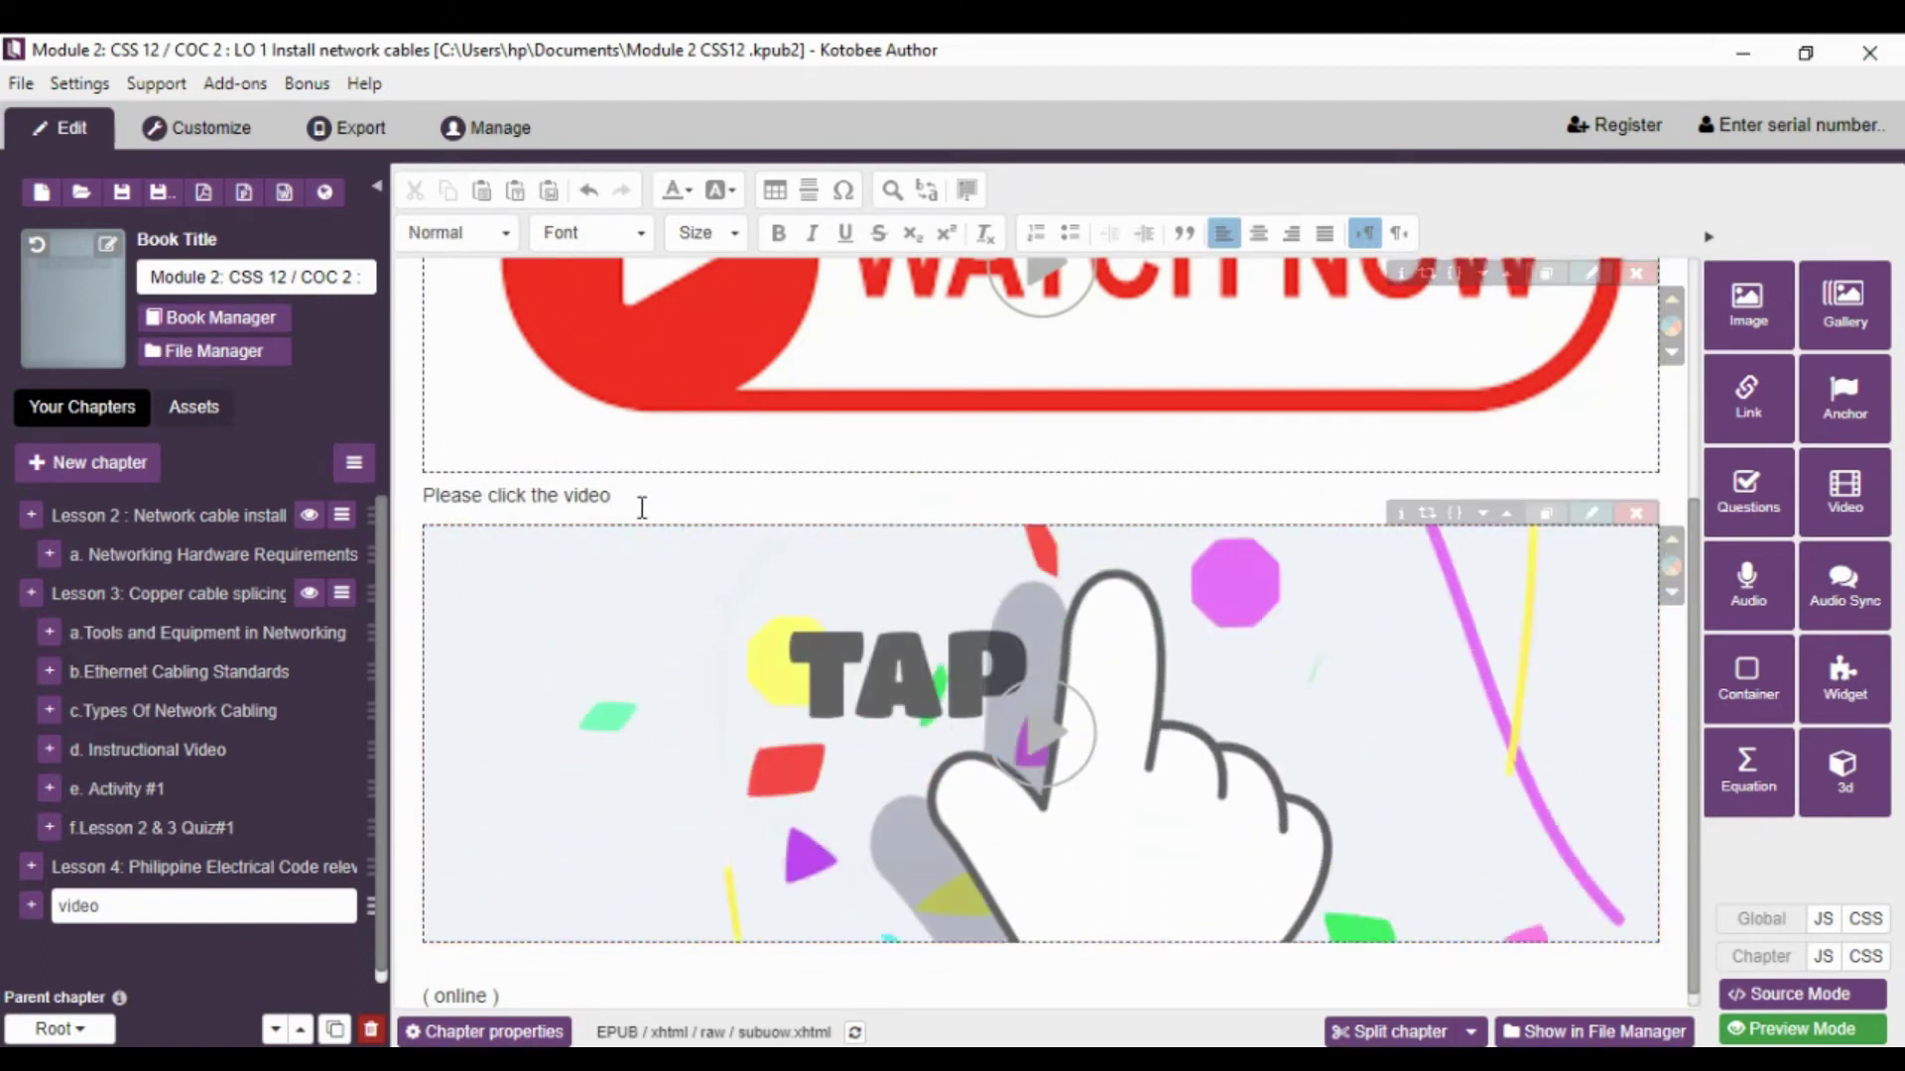
type("( offline V")
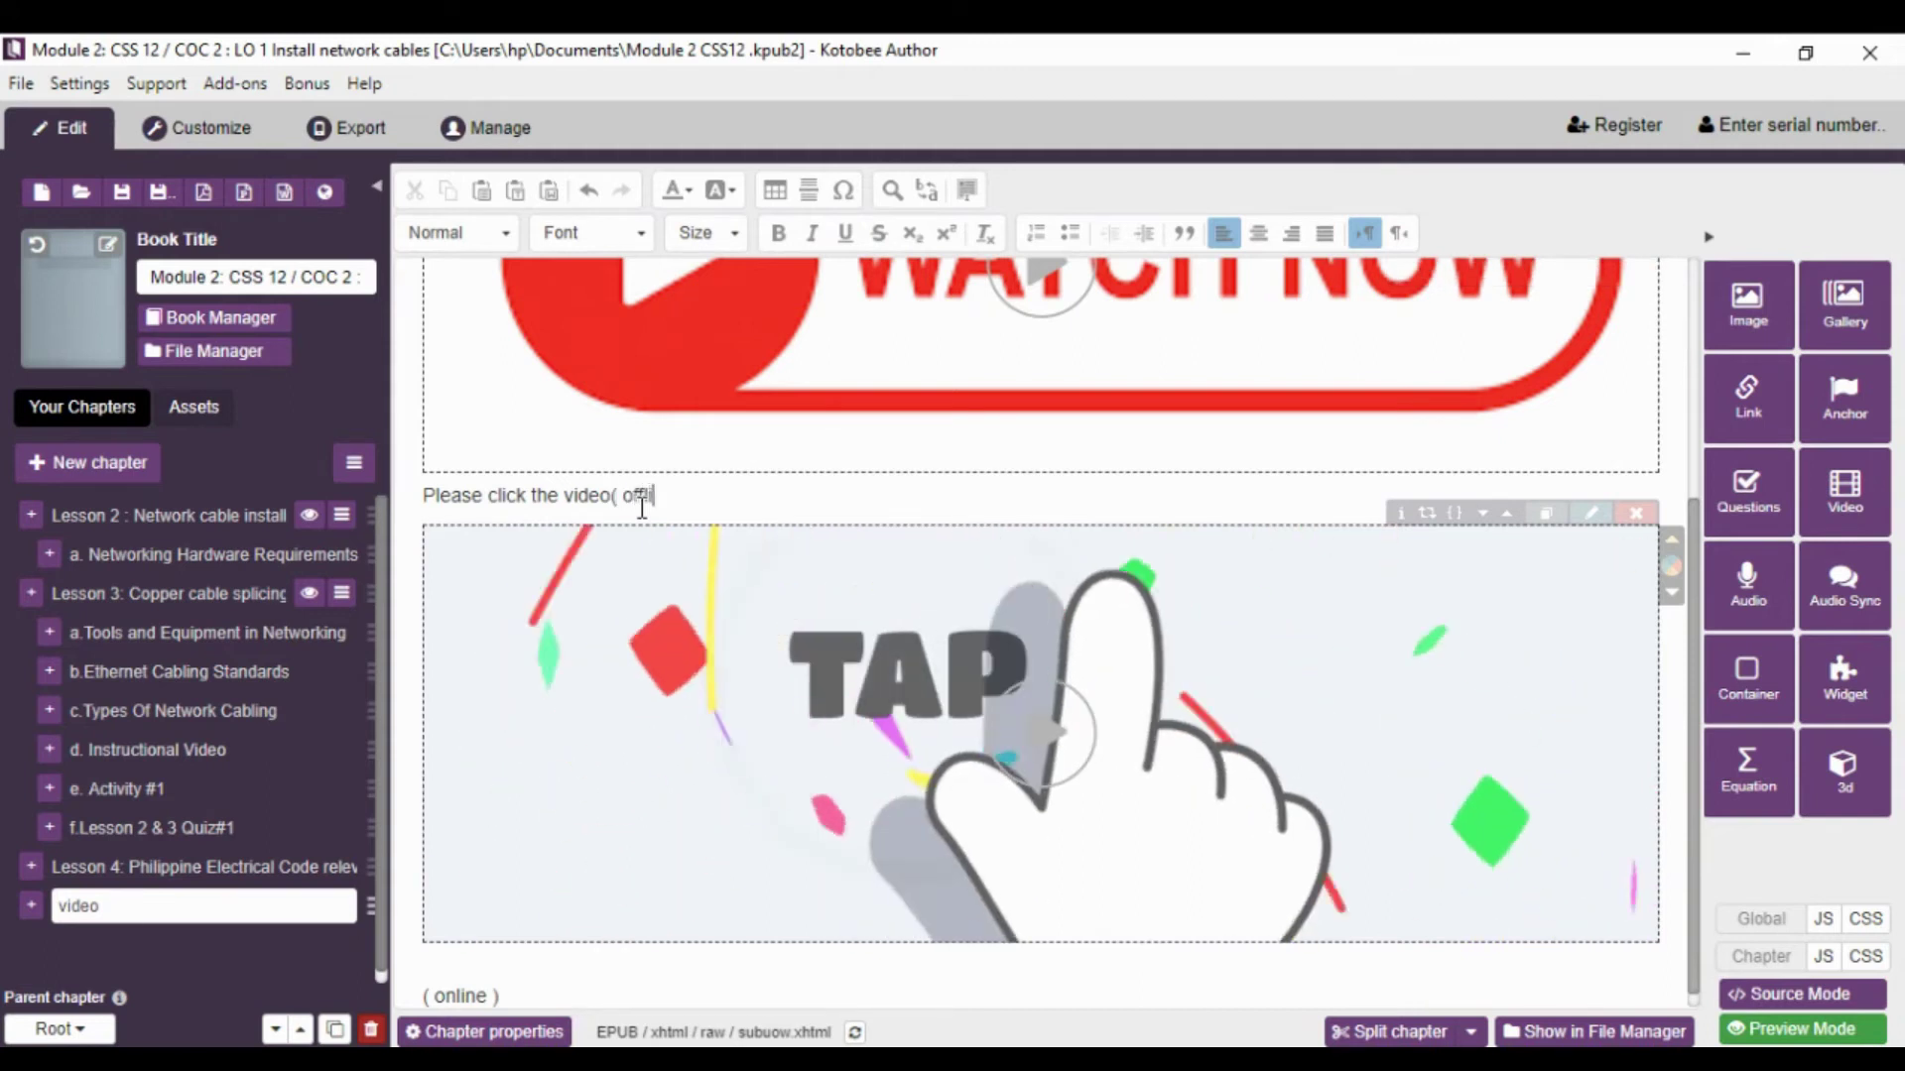
type("ideo )")
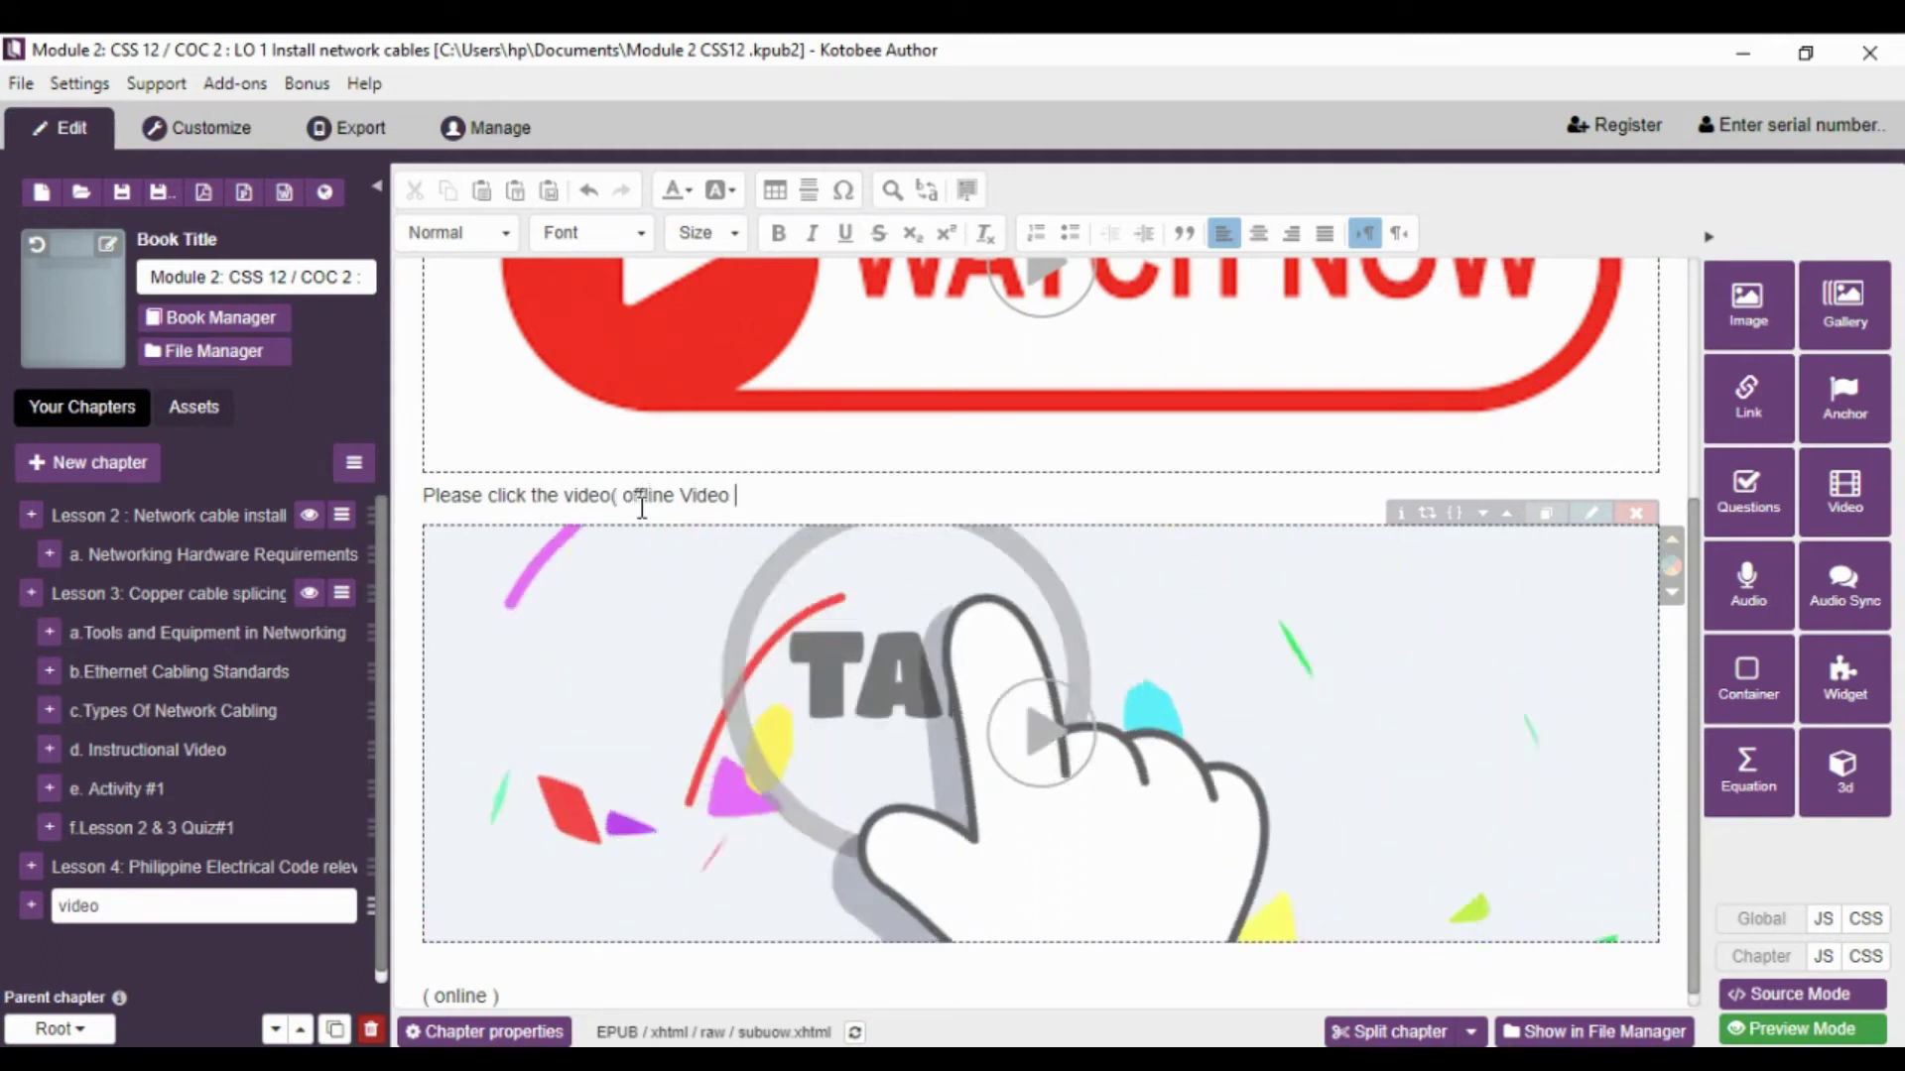
left_click(421, 497)
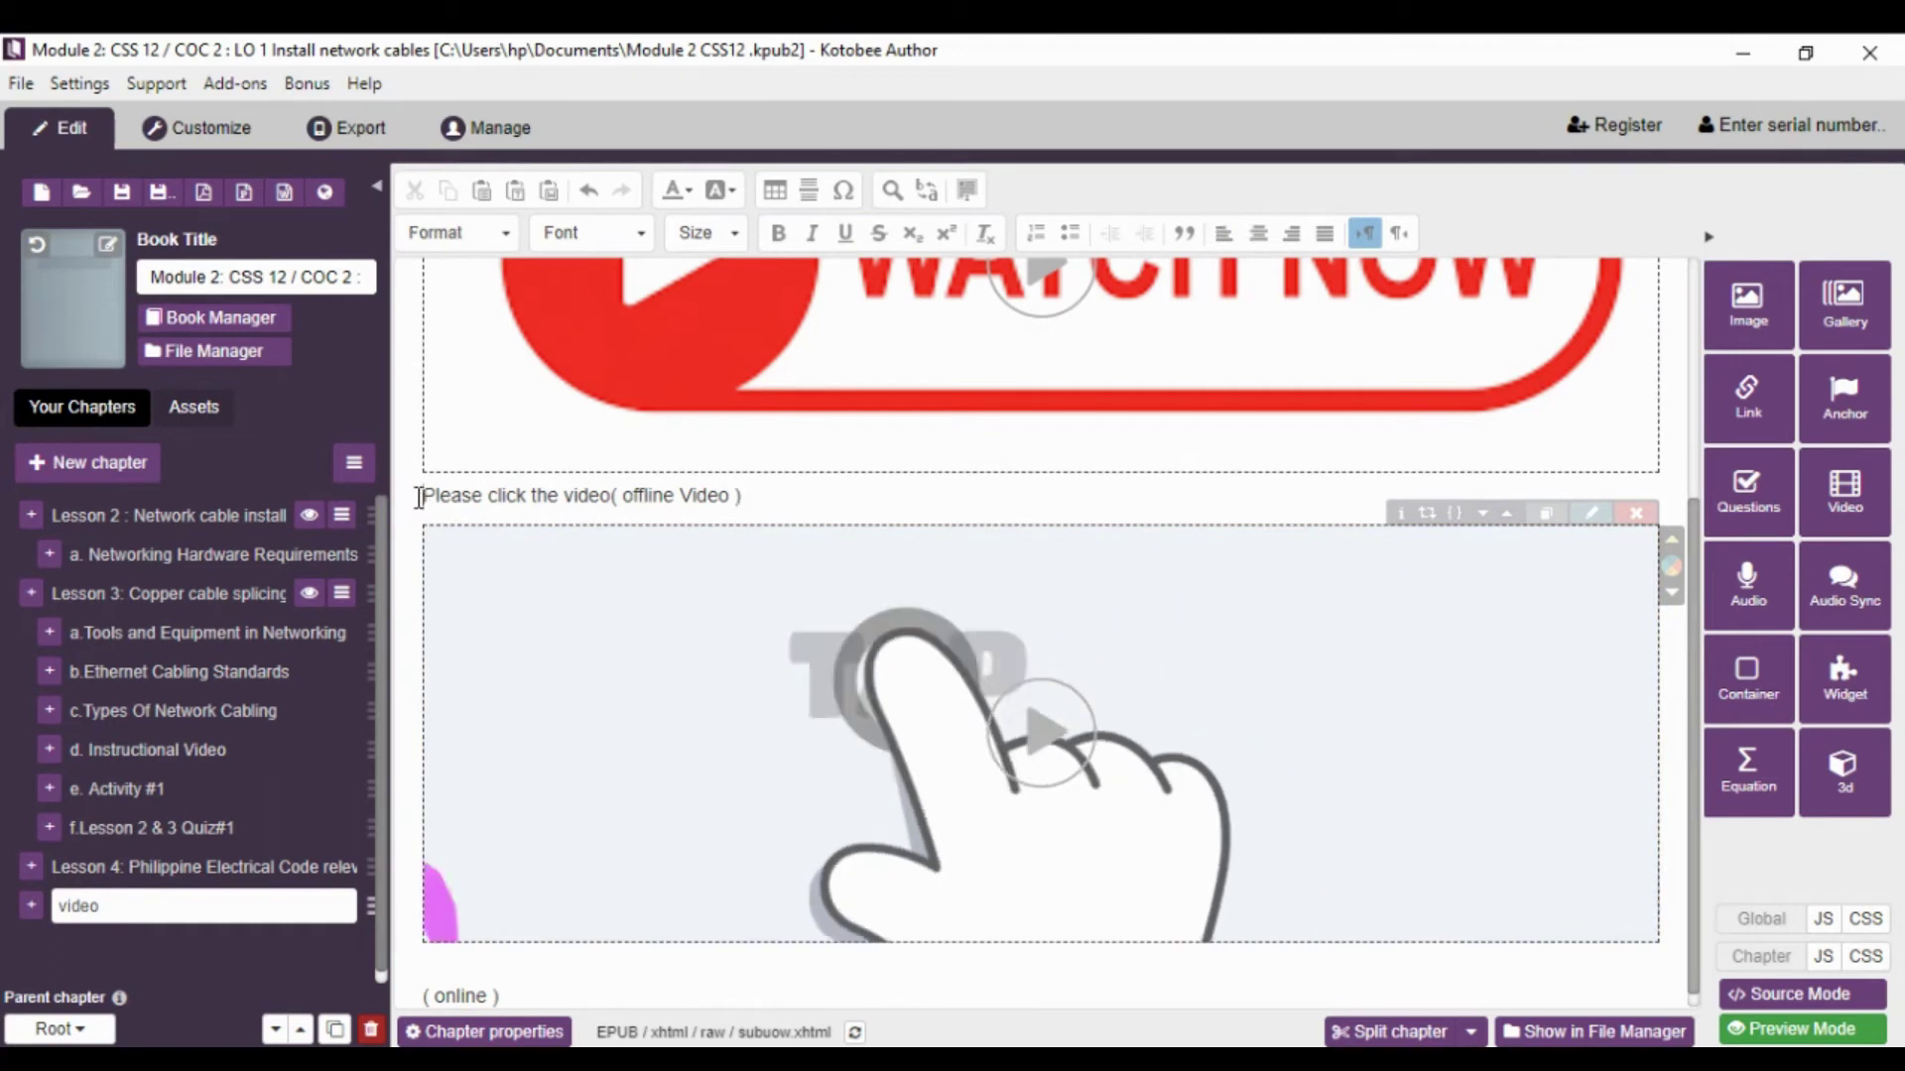
key("Return")
key("Return")
scroll(793, 595, "down", 1)
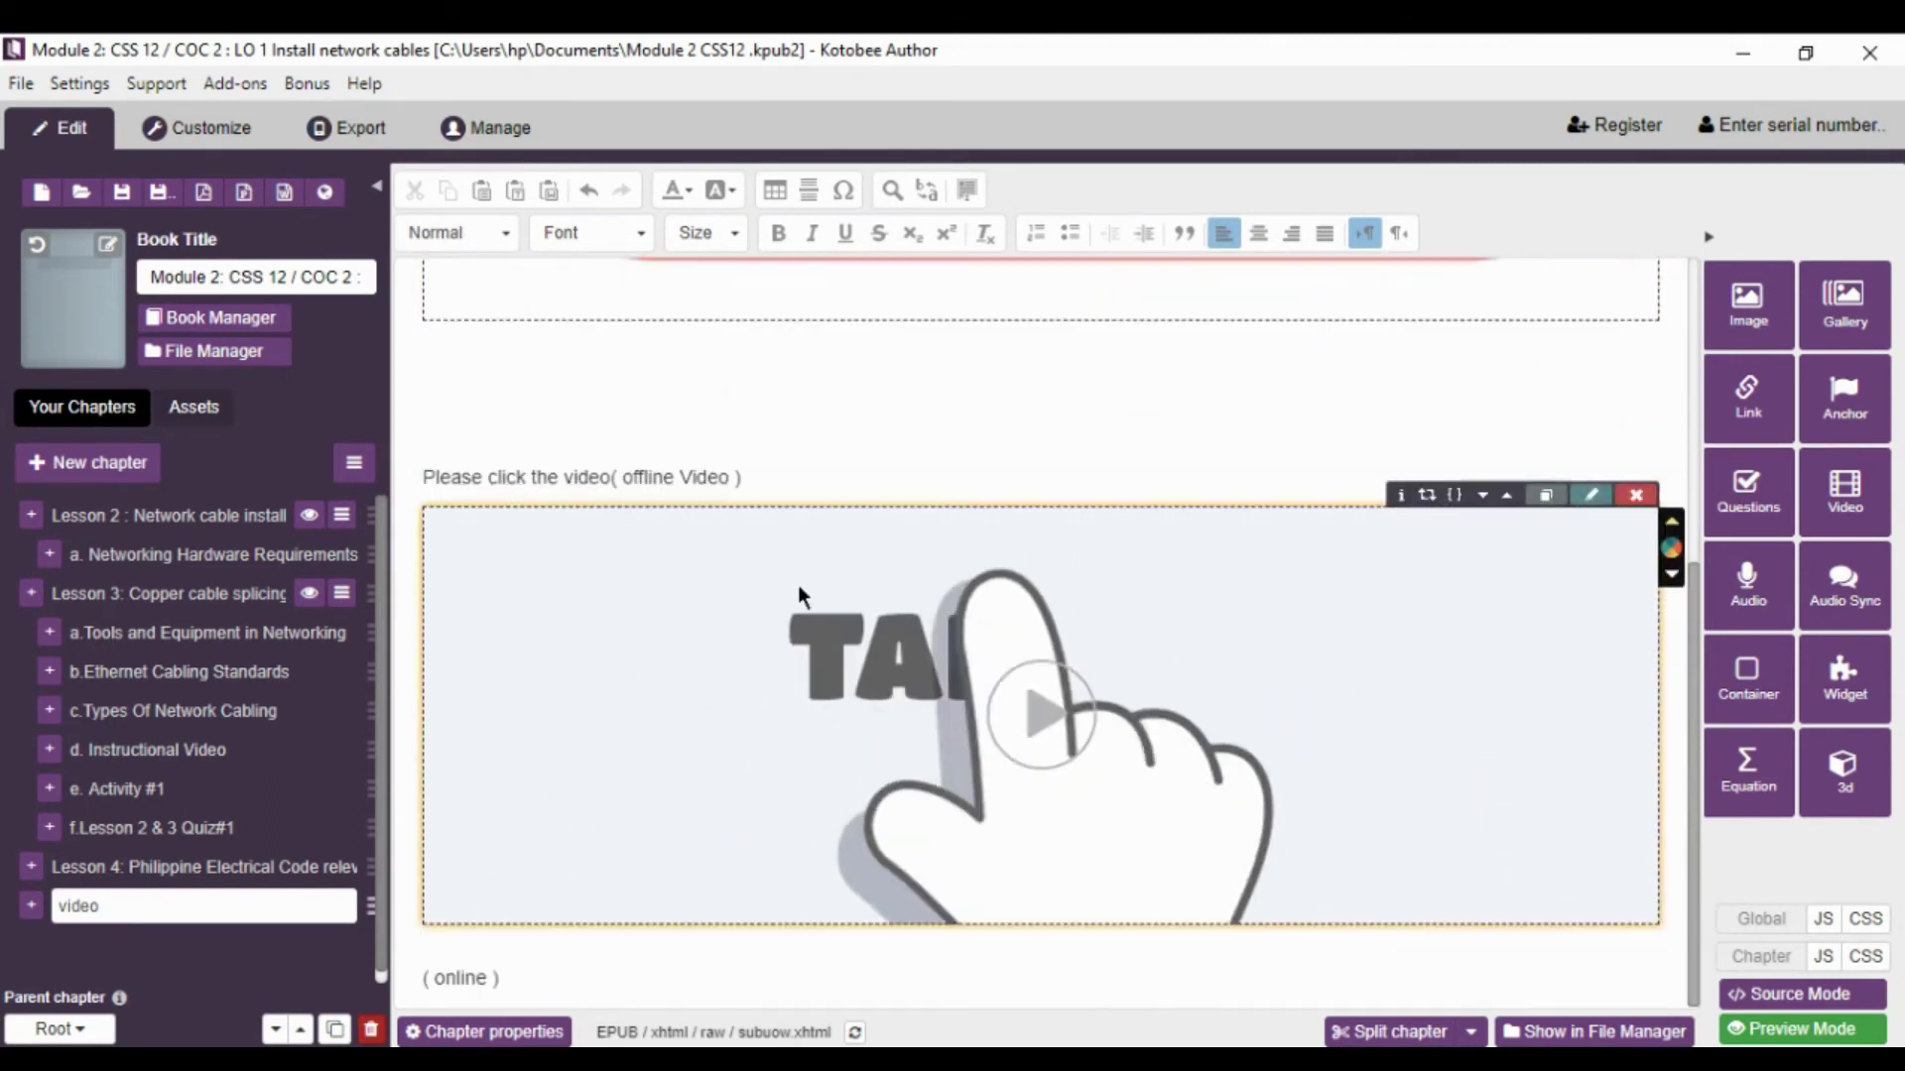
- Preview the "video" chapter, test playing the offline video, leave the preview and look over the chapter
left_click(1776, 1029)
scroll(1255, 779, "down", 5)
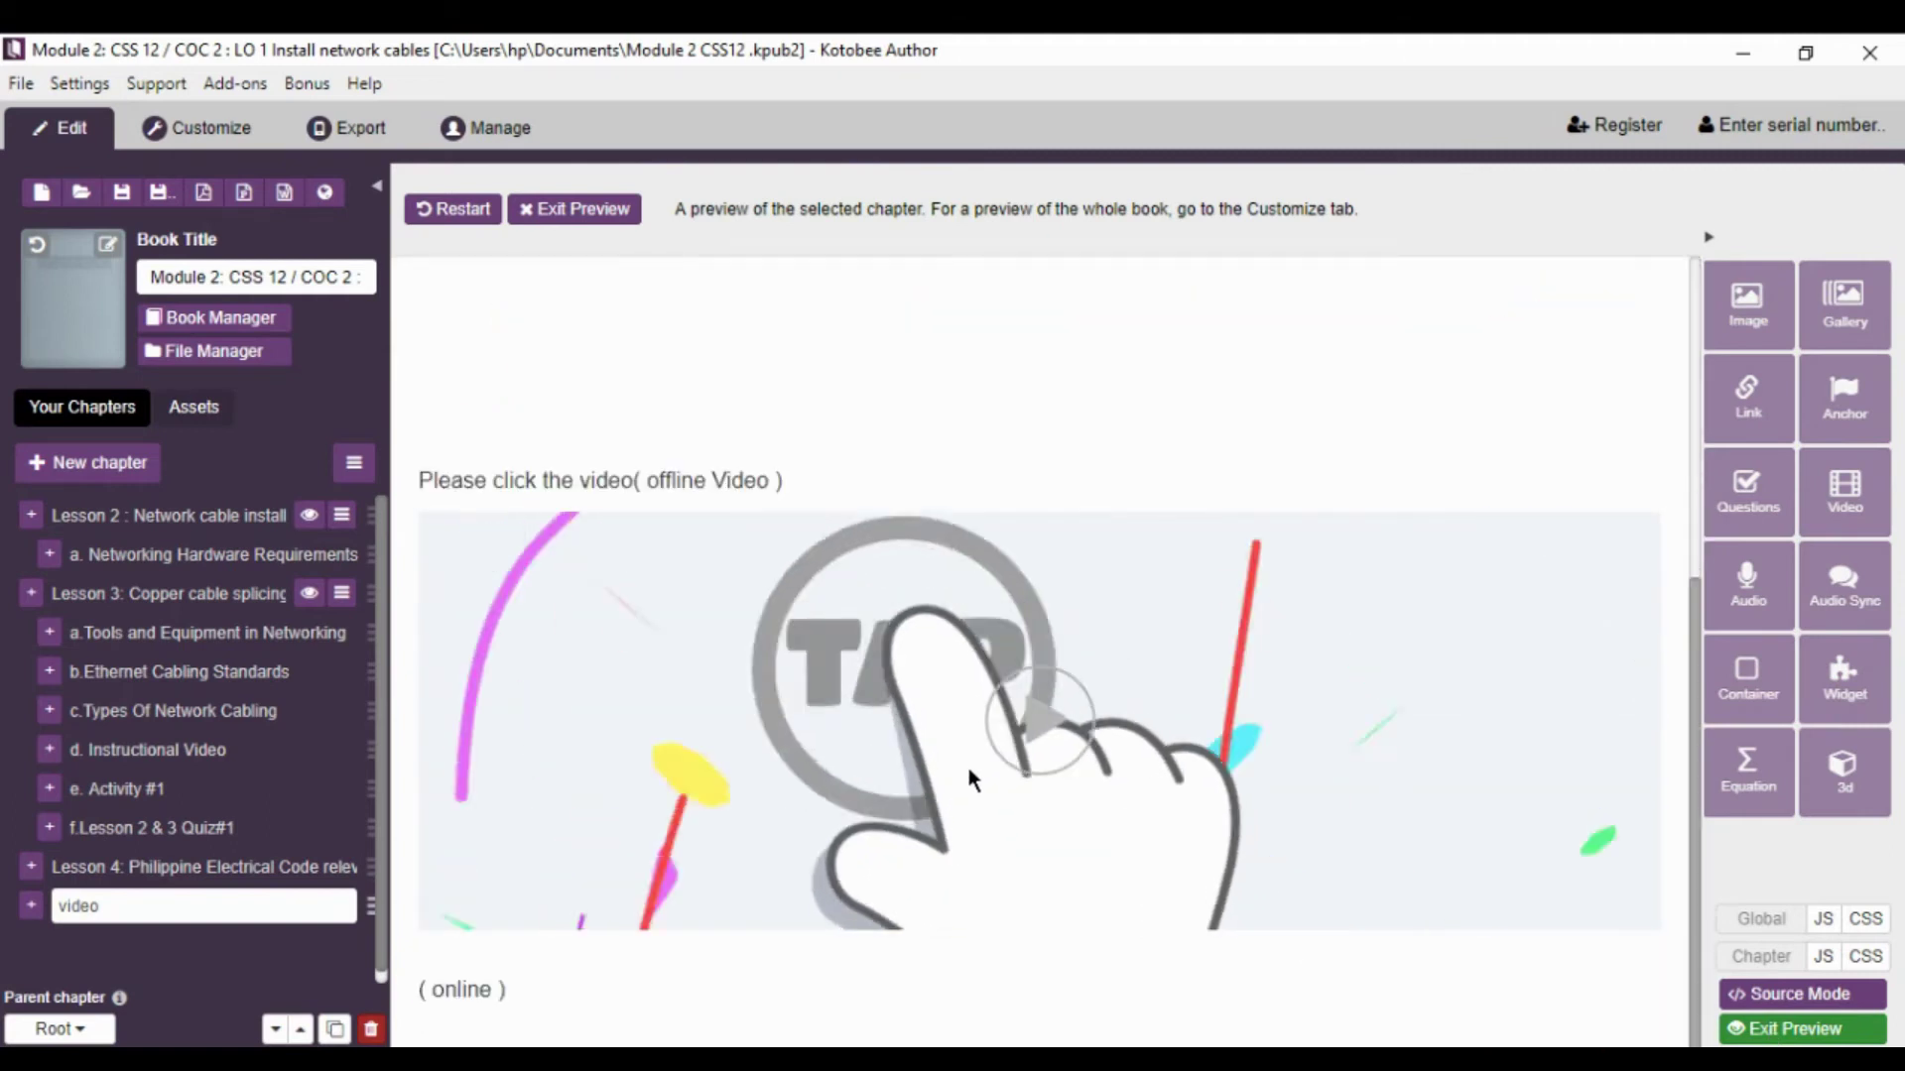
left_click(1055, 748)
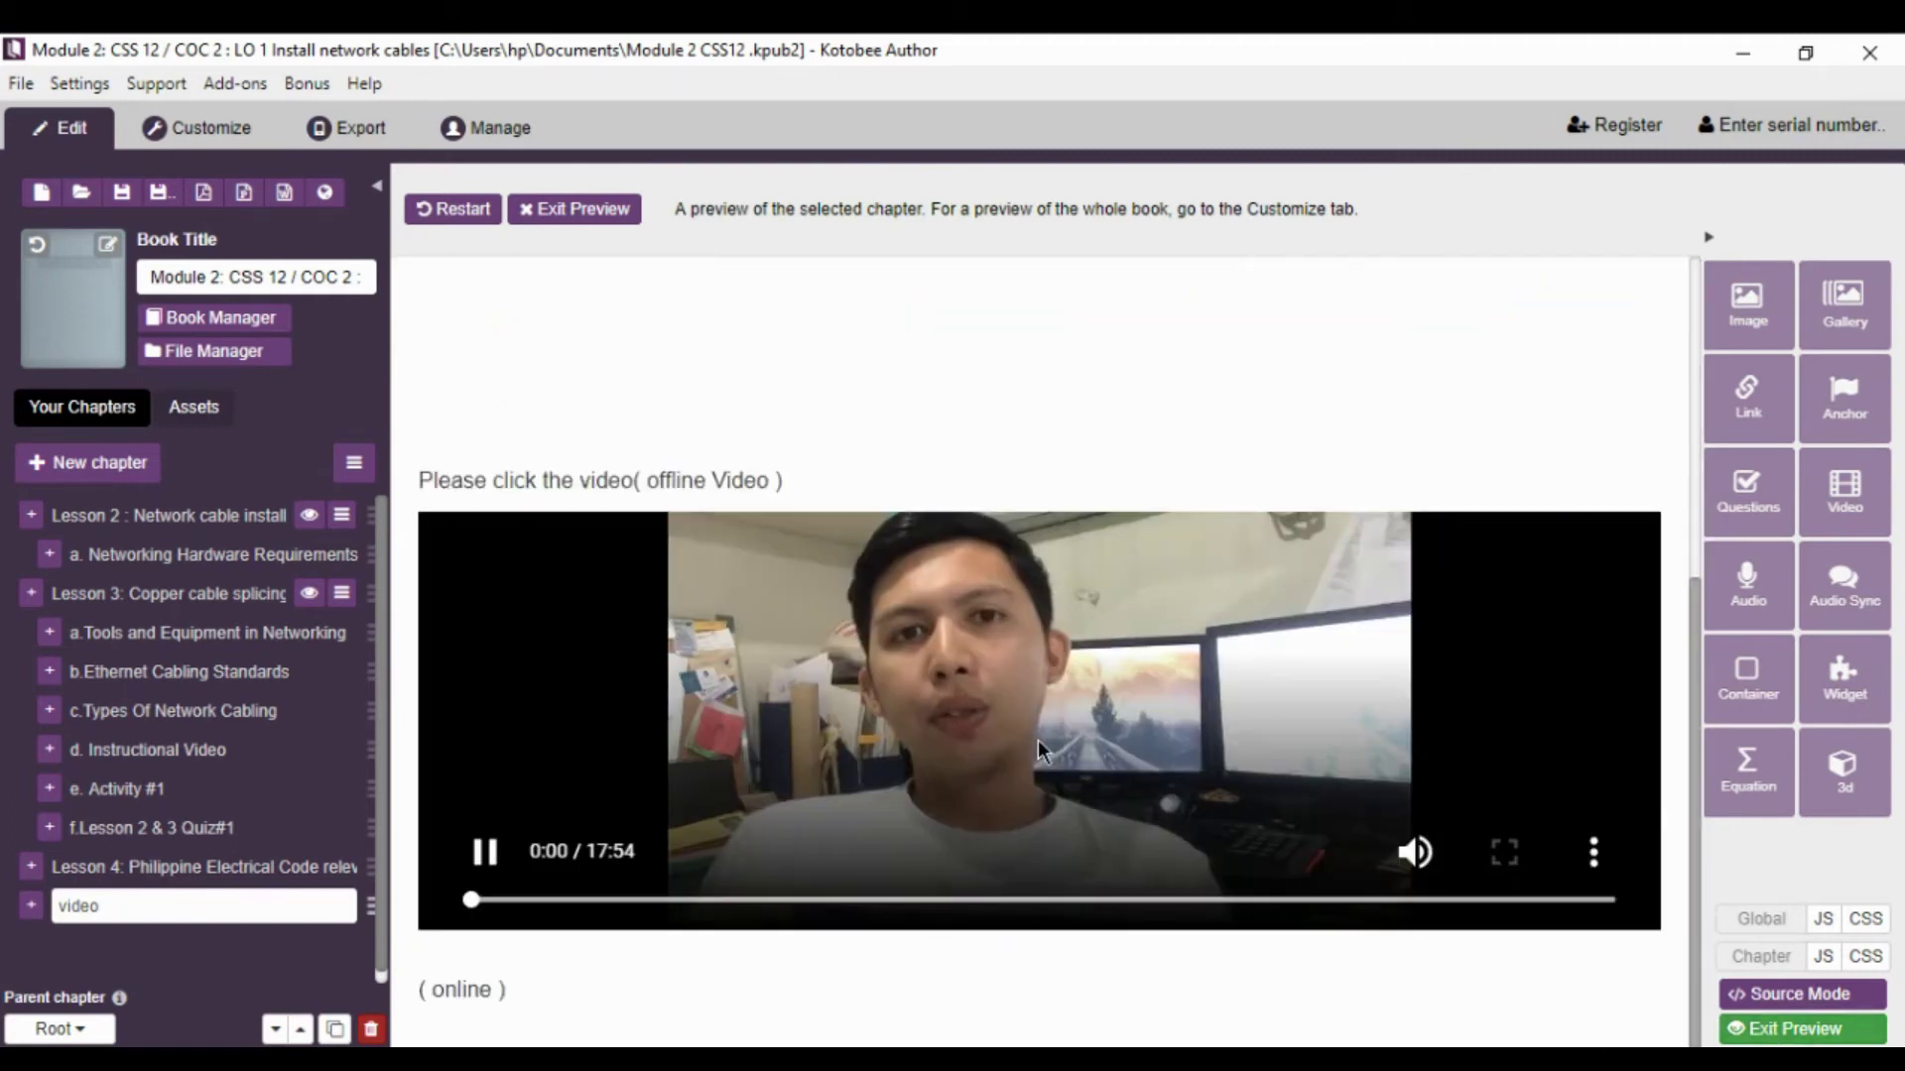
left_click(512, 855)
left_click(1803, 1029)
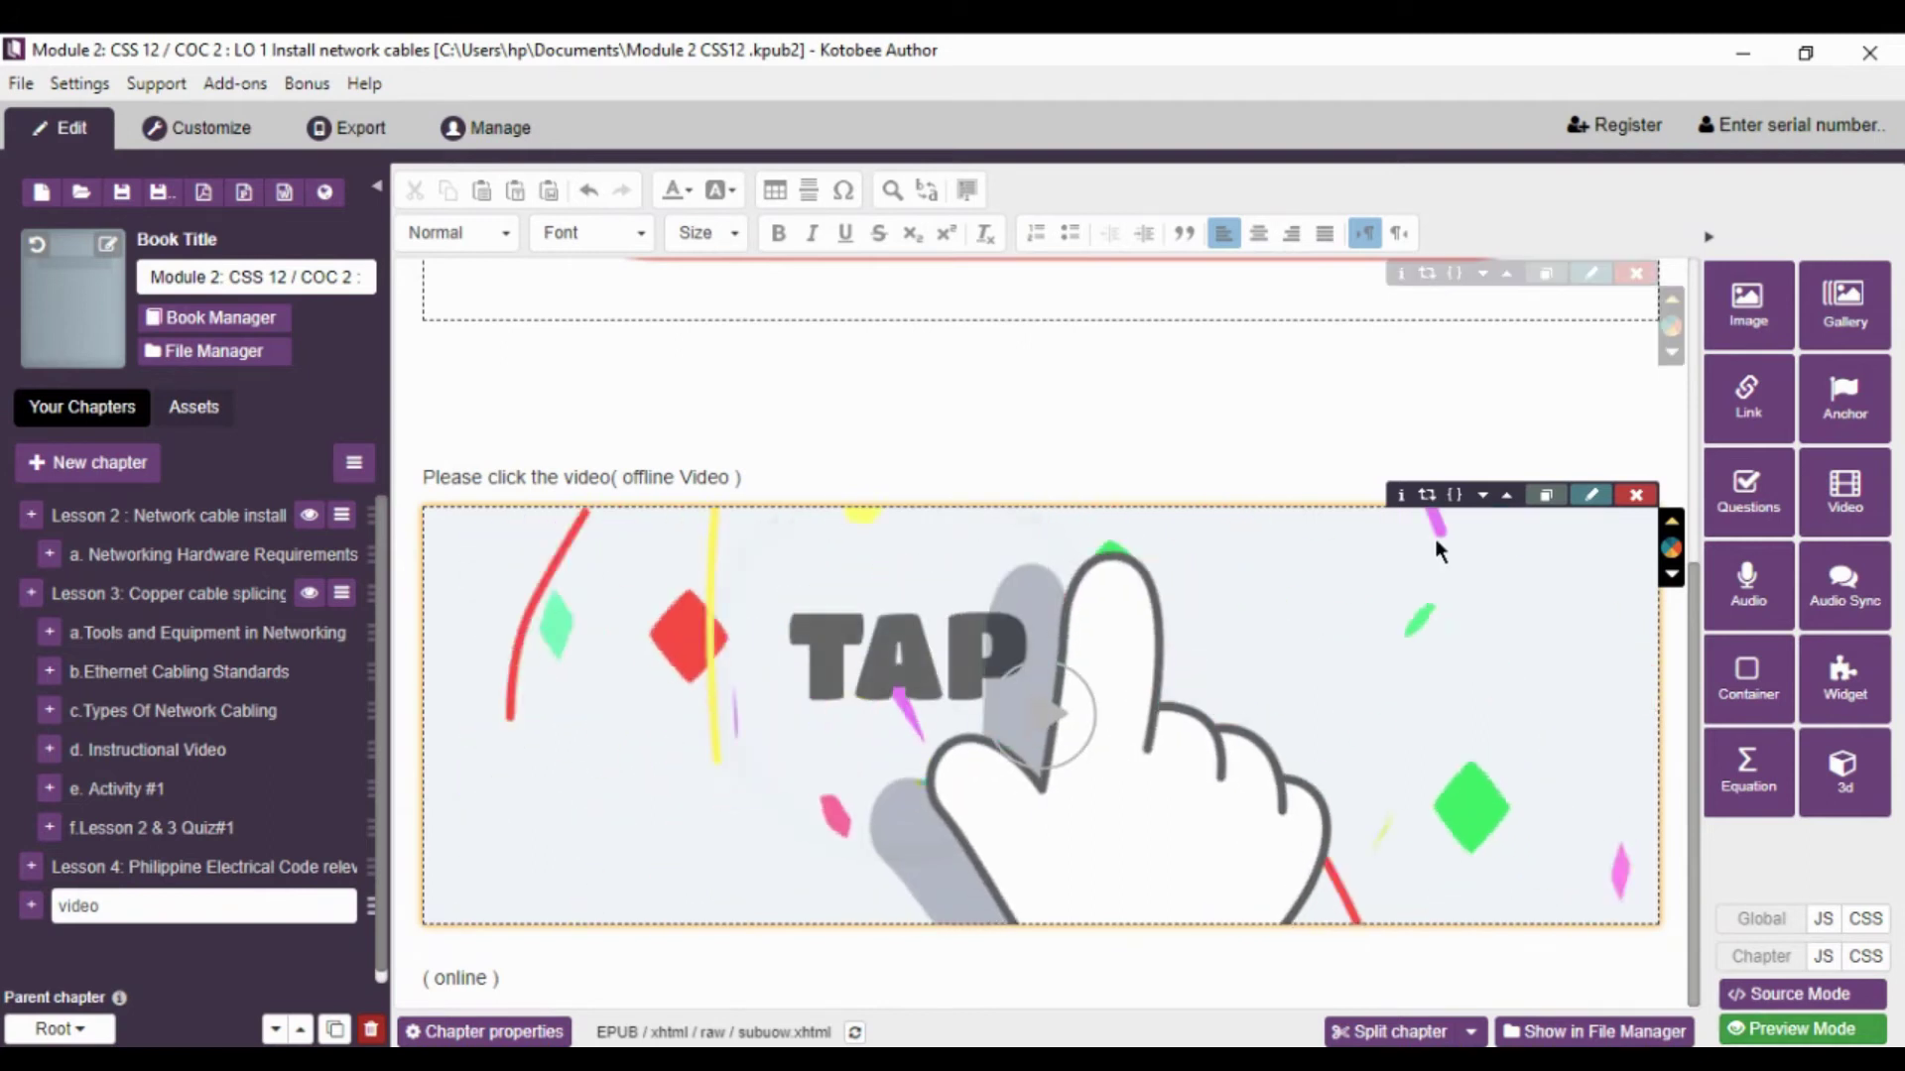
scroll(738, 442, "up", 5)
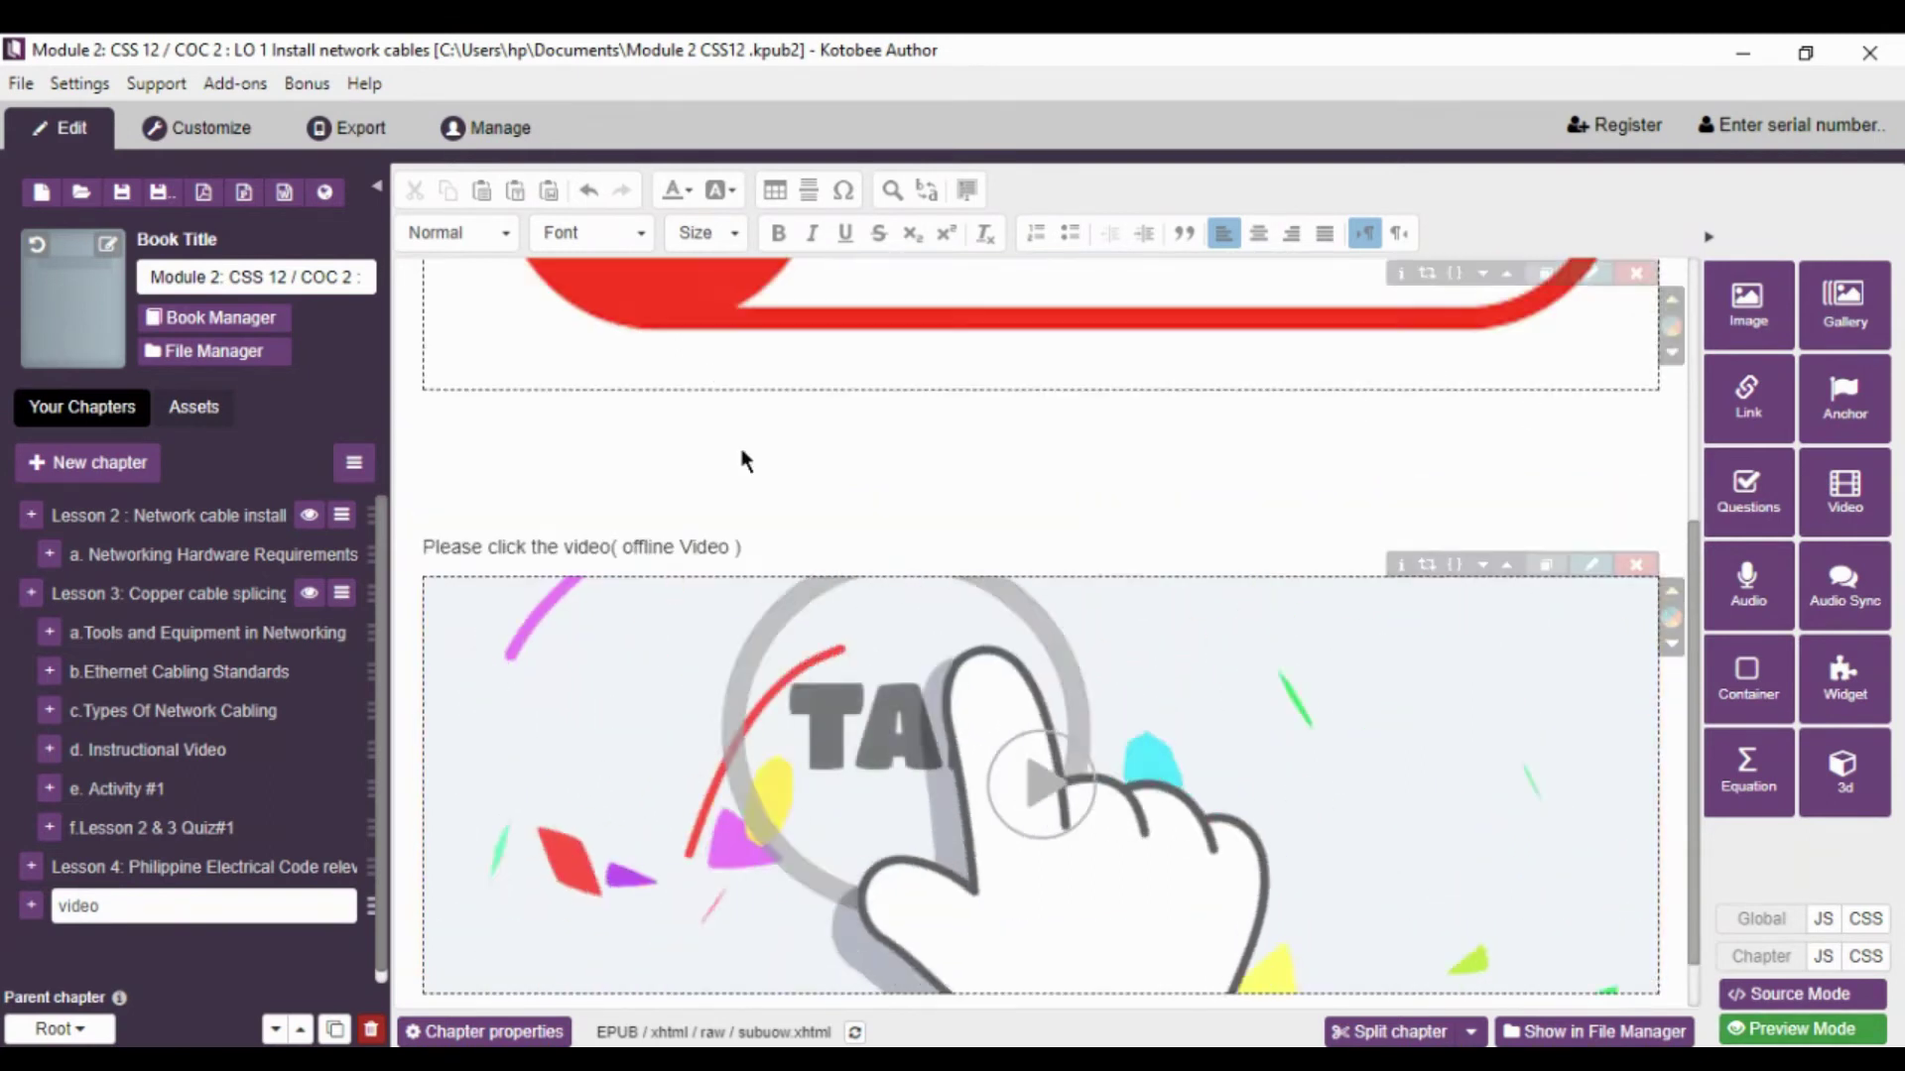
scroll(856, 561, "down", 4)
scroll(855, 562, "down", 1)
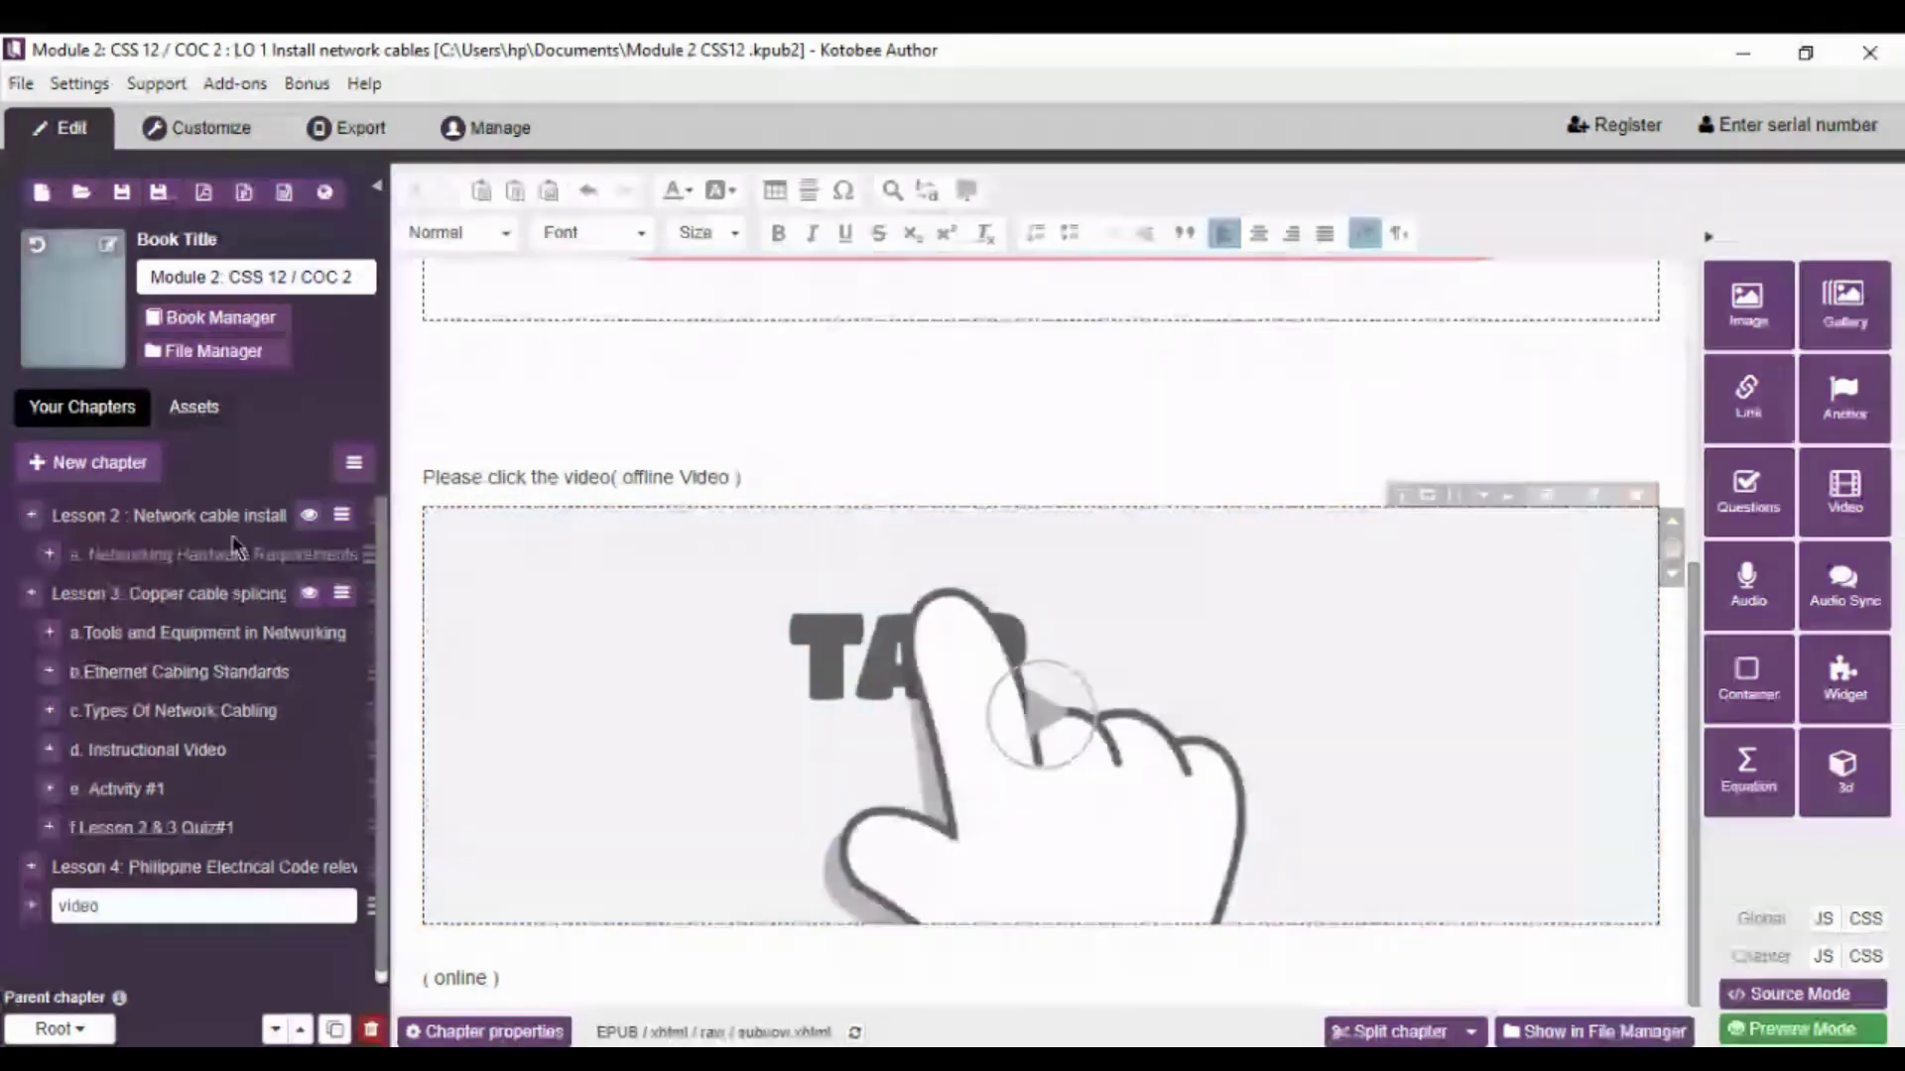
- Add a new chapter named "Quiz" and enter "Quiz" as its first line of content
left_click(149, 460)
left_click(778, 473)
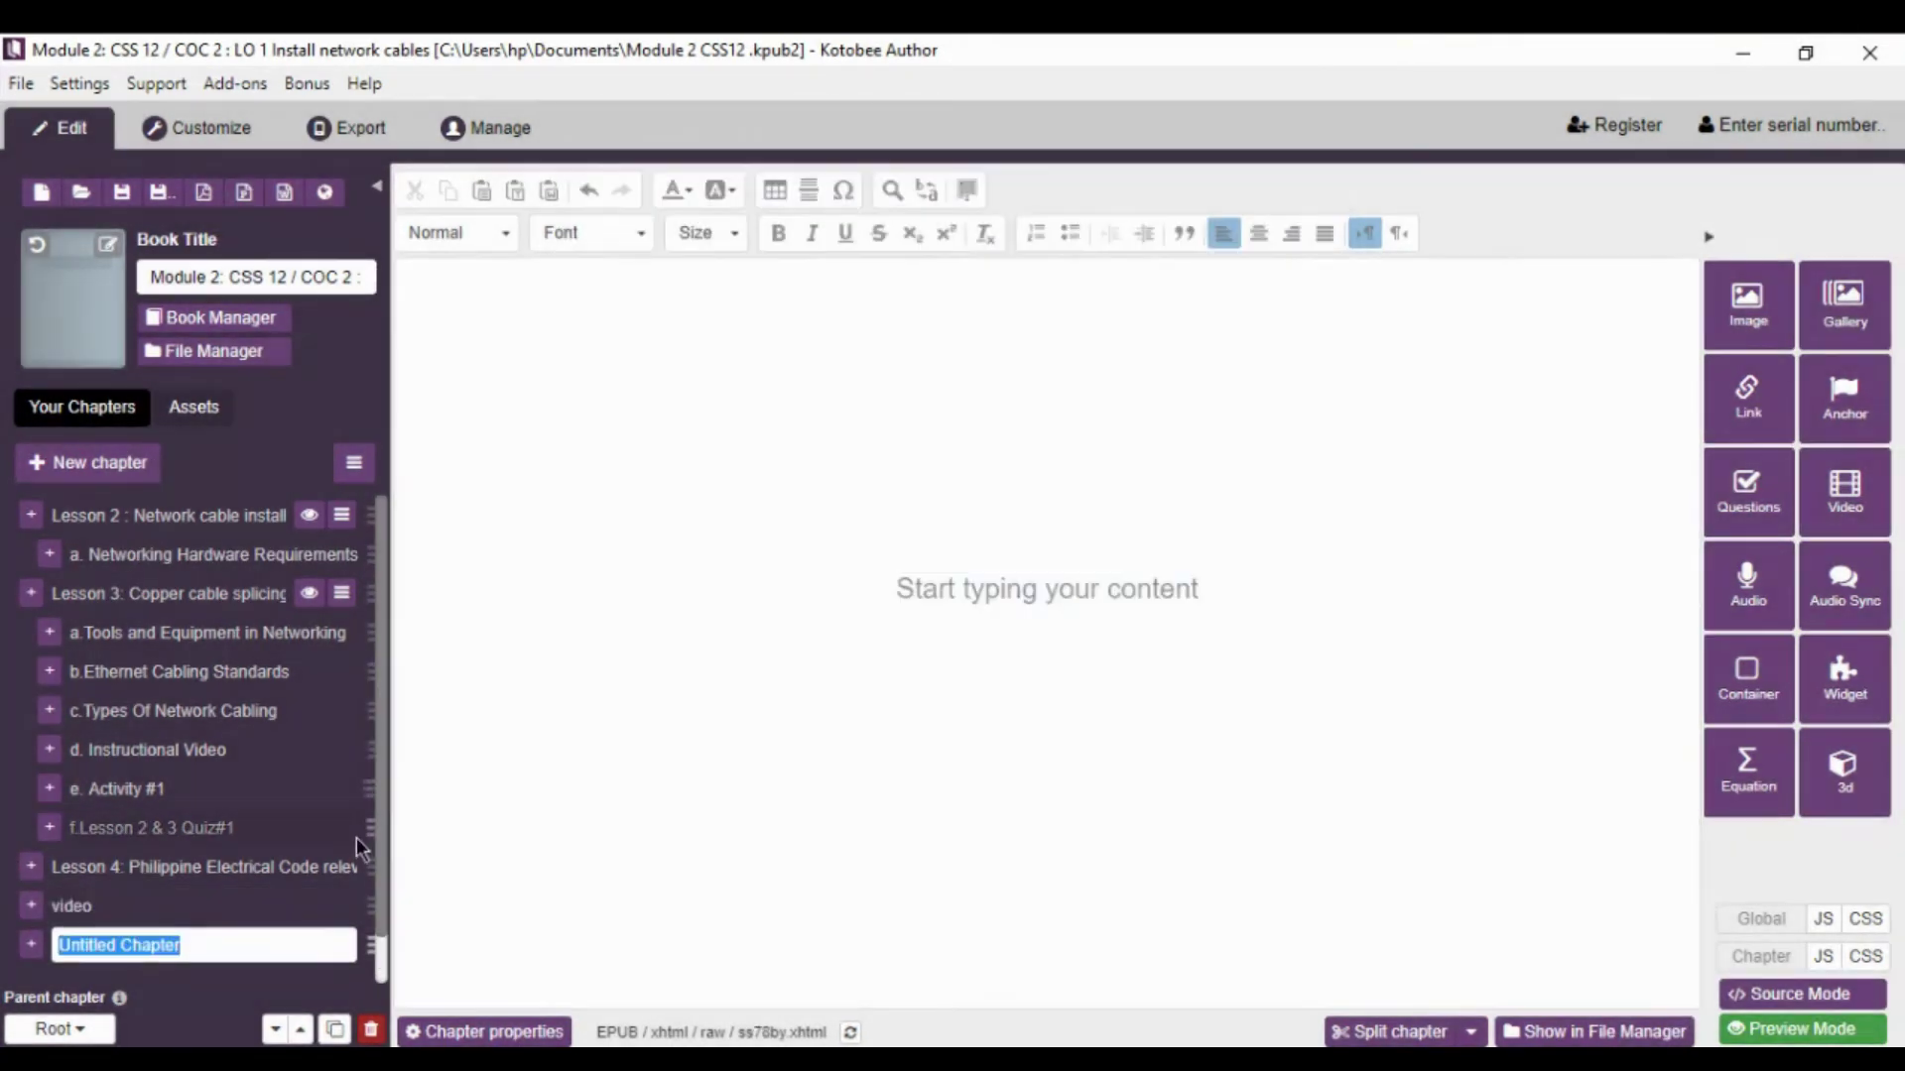
type("Quiz")
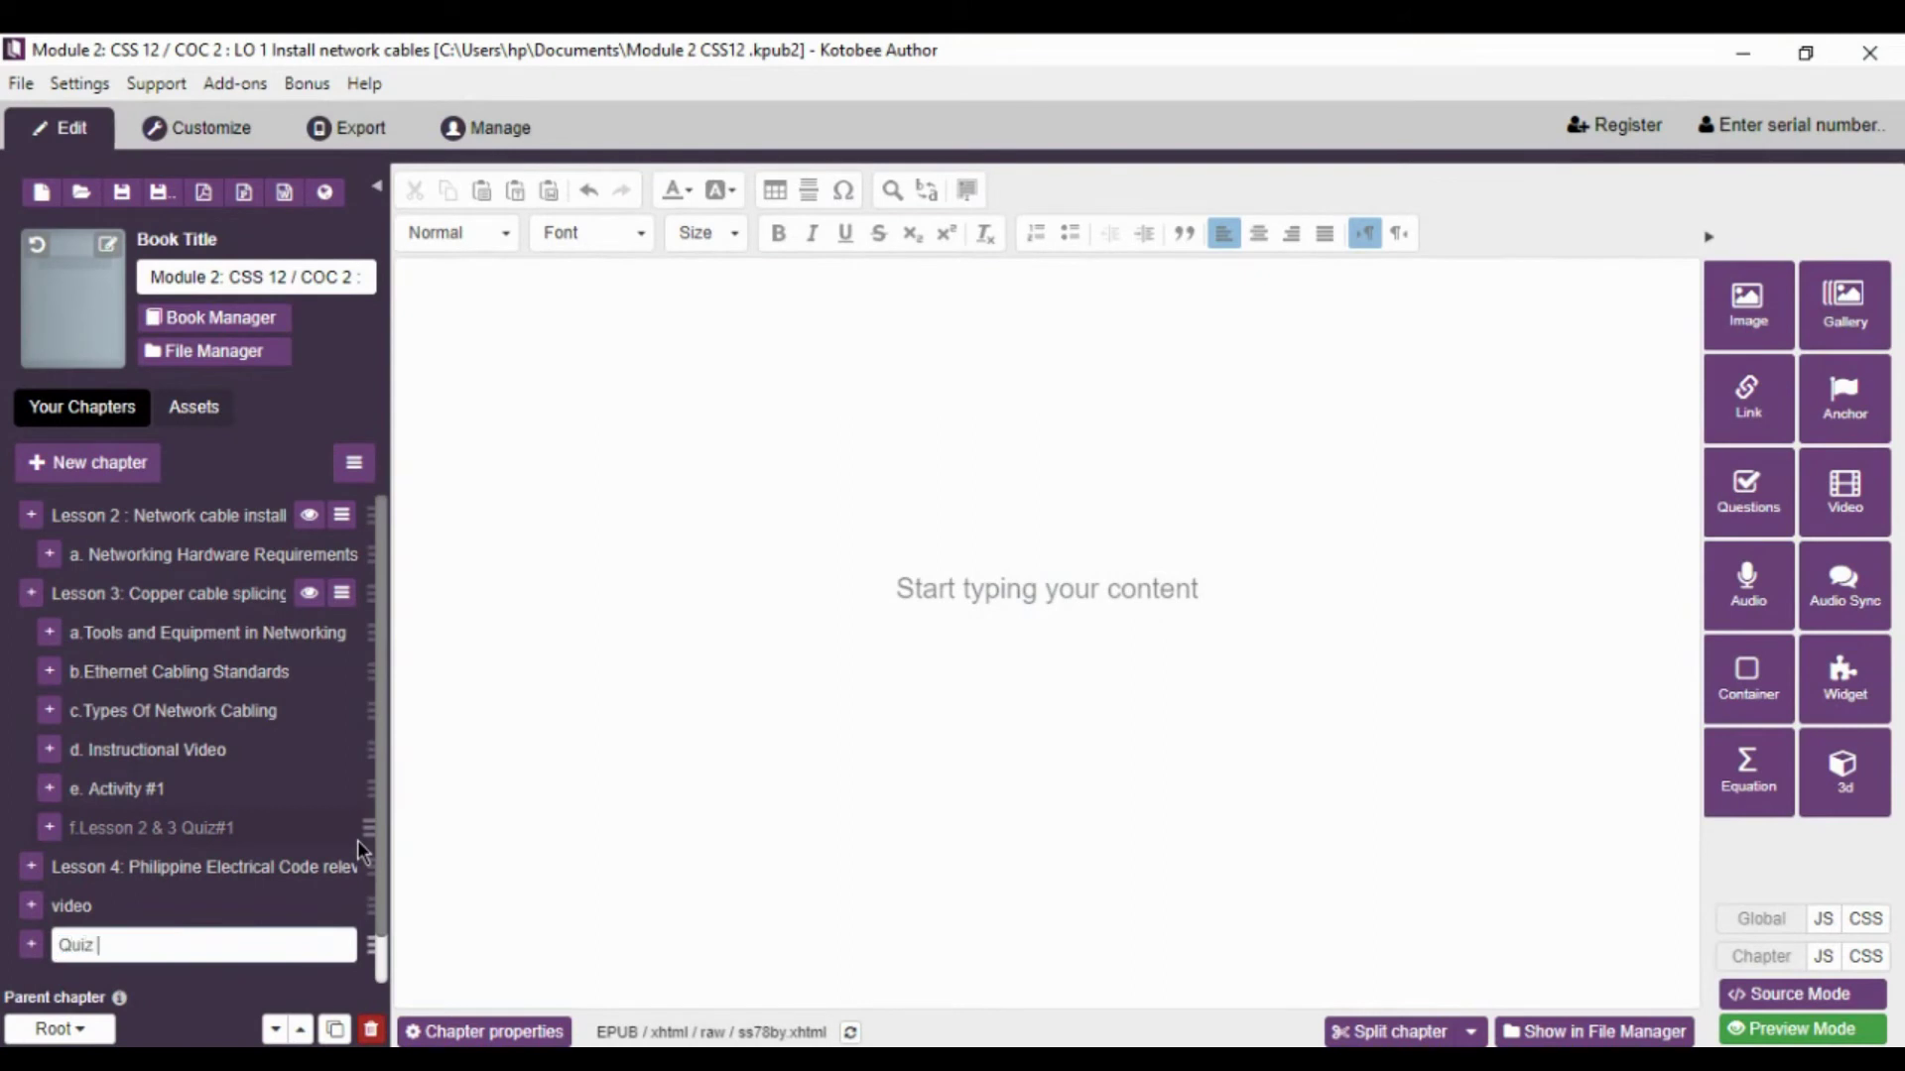
left_click(597, 275)
type("Quiz")
key("Return")
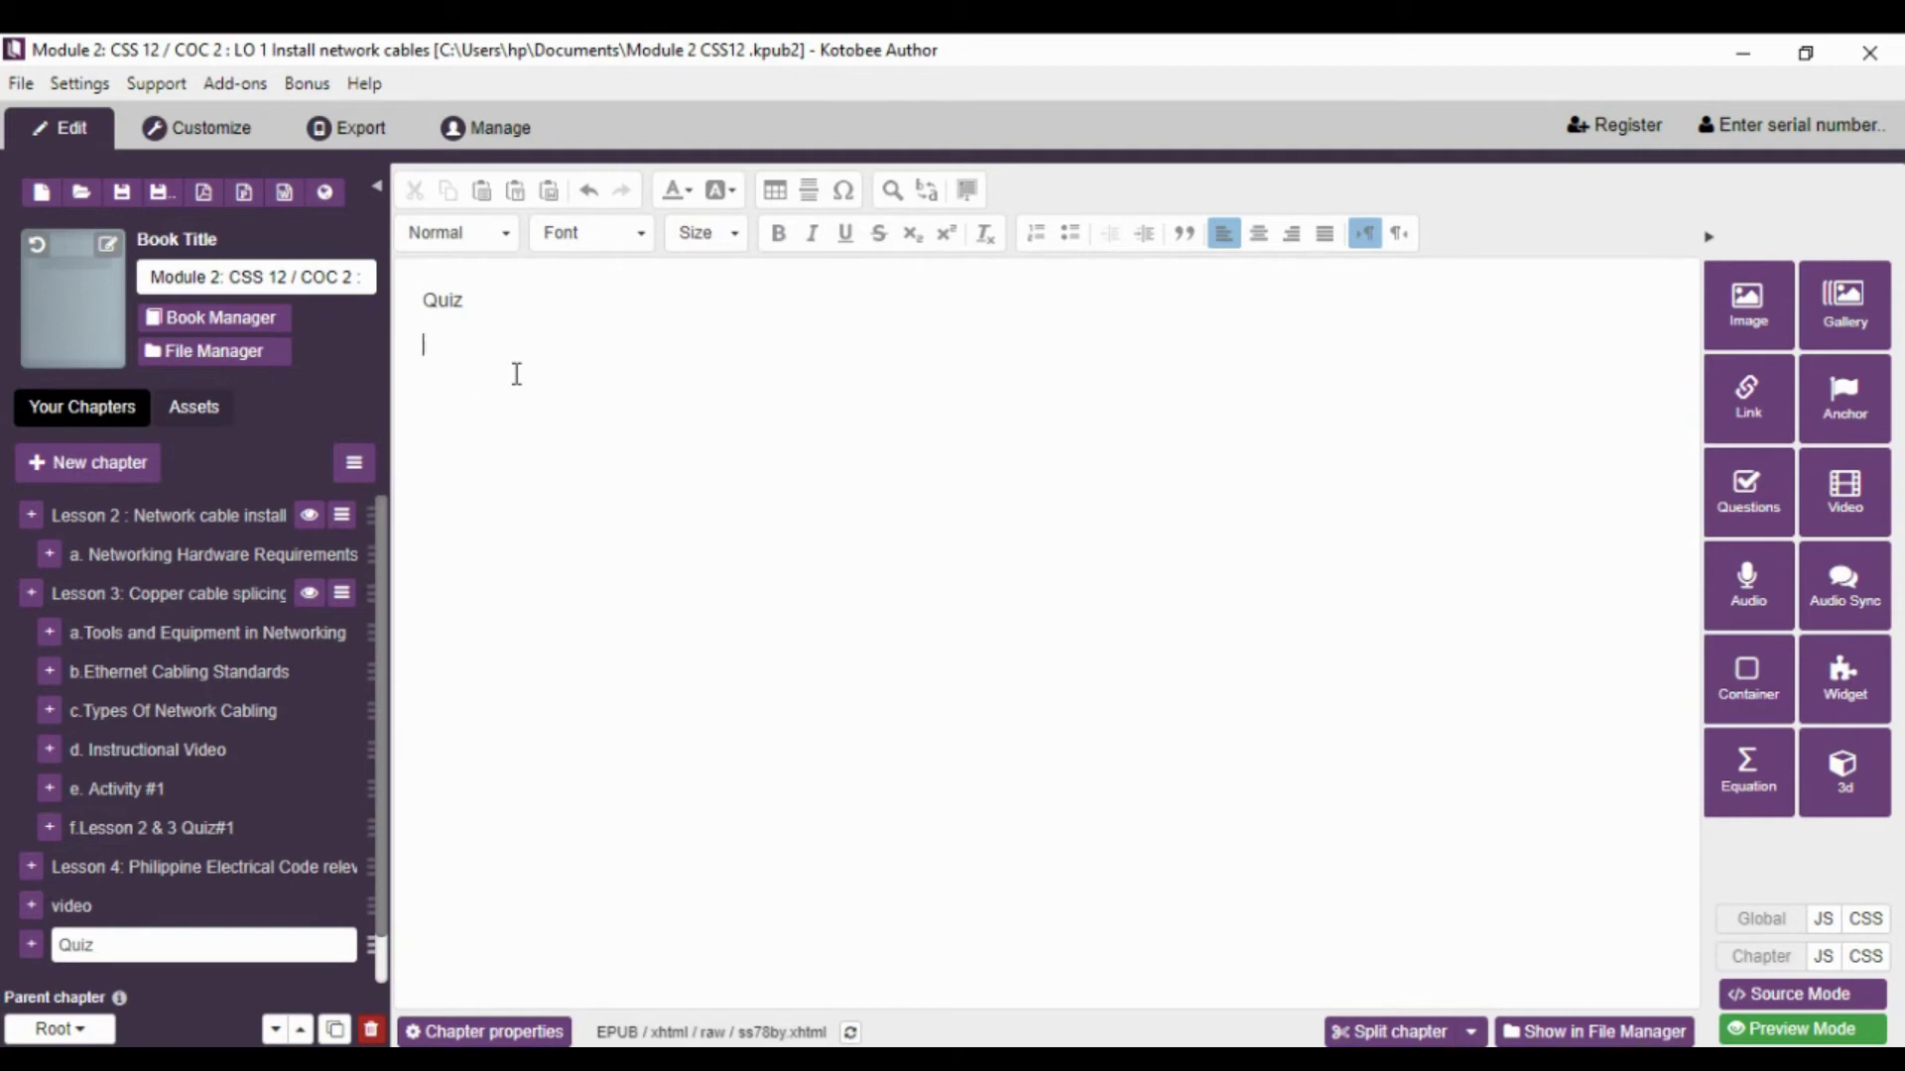
- Start a question set with a placeholder title of repeated "h" letters and set its response to "Score and answer report"
left_click(1745, 499)
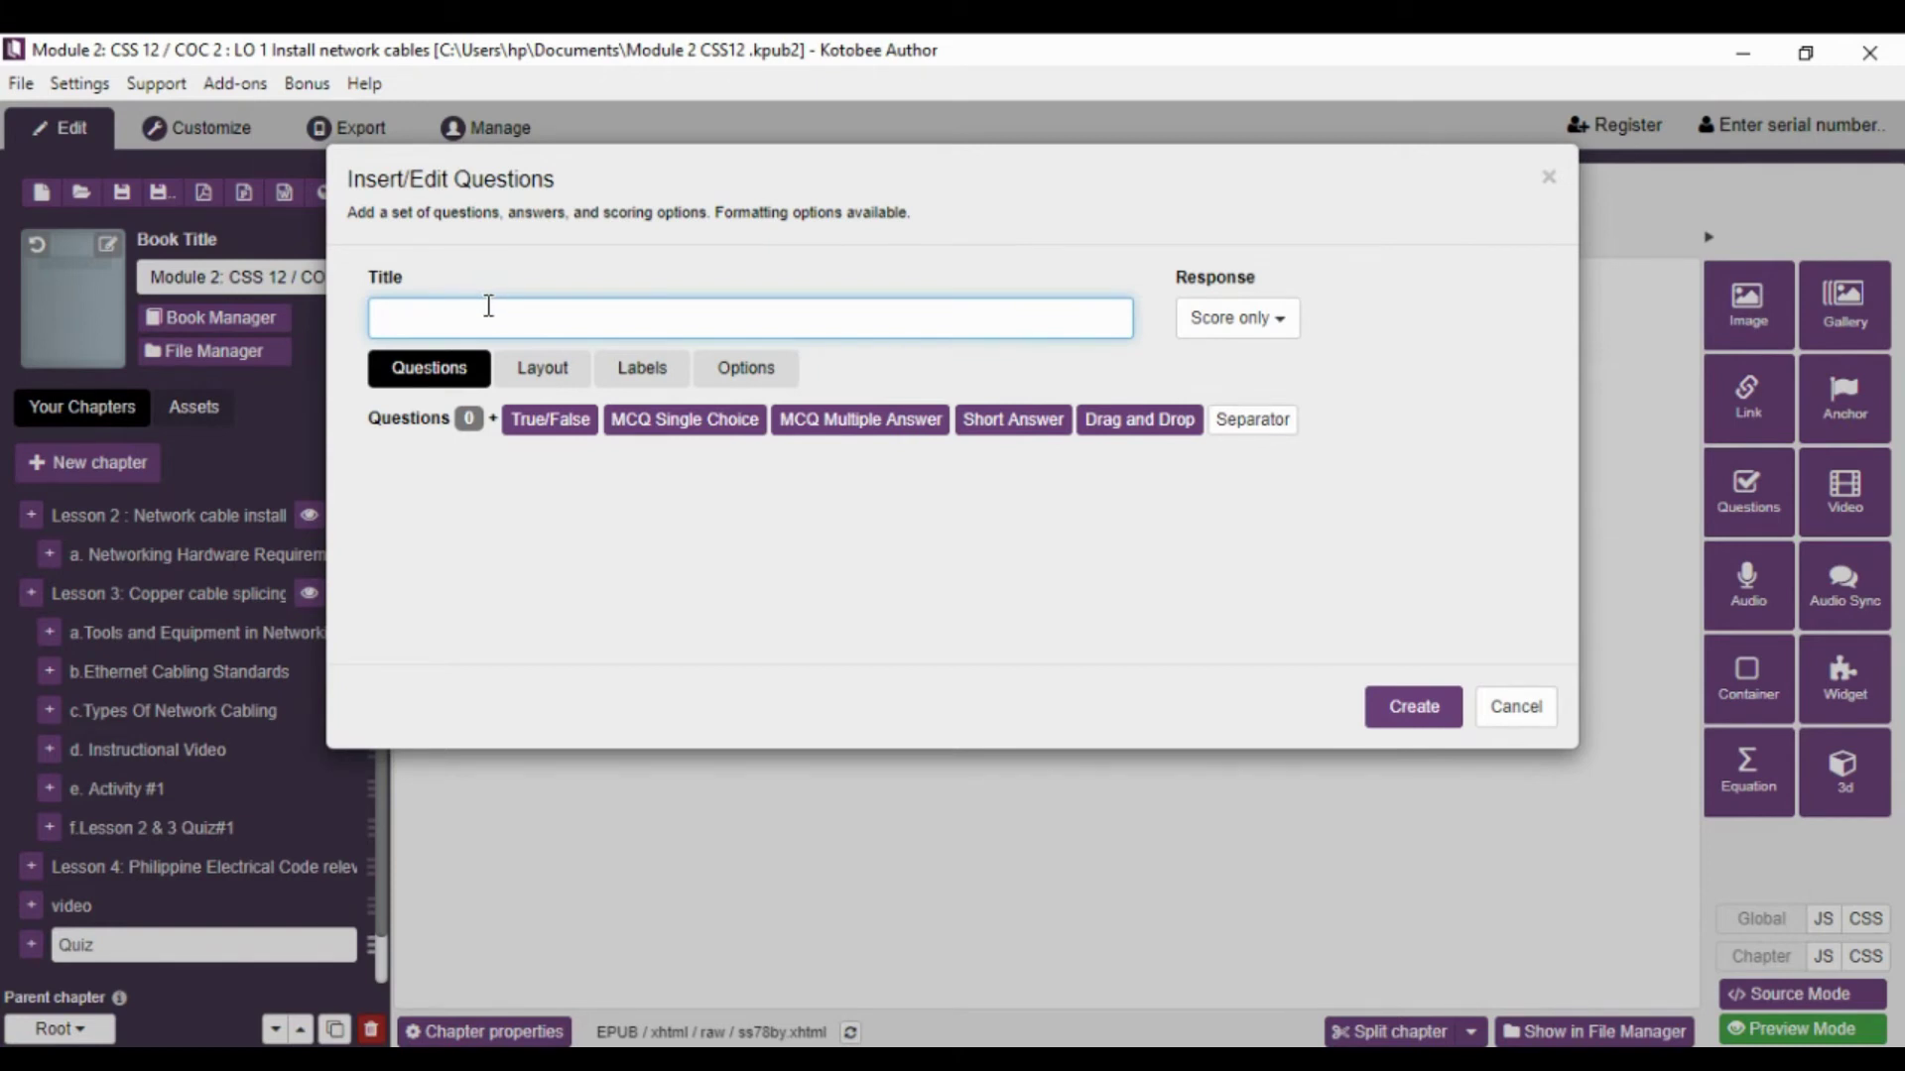
type("hhhhhhhhhhhhhhhhhhhhhhhhhhhhhhhhhhhhhhhhhh")
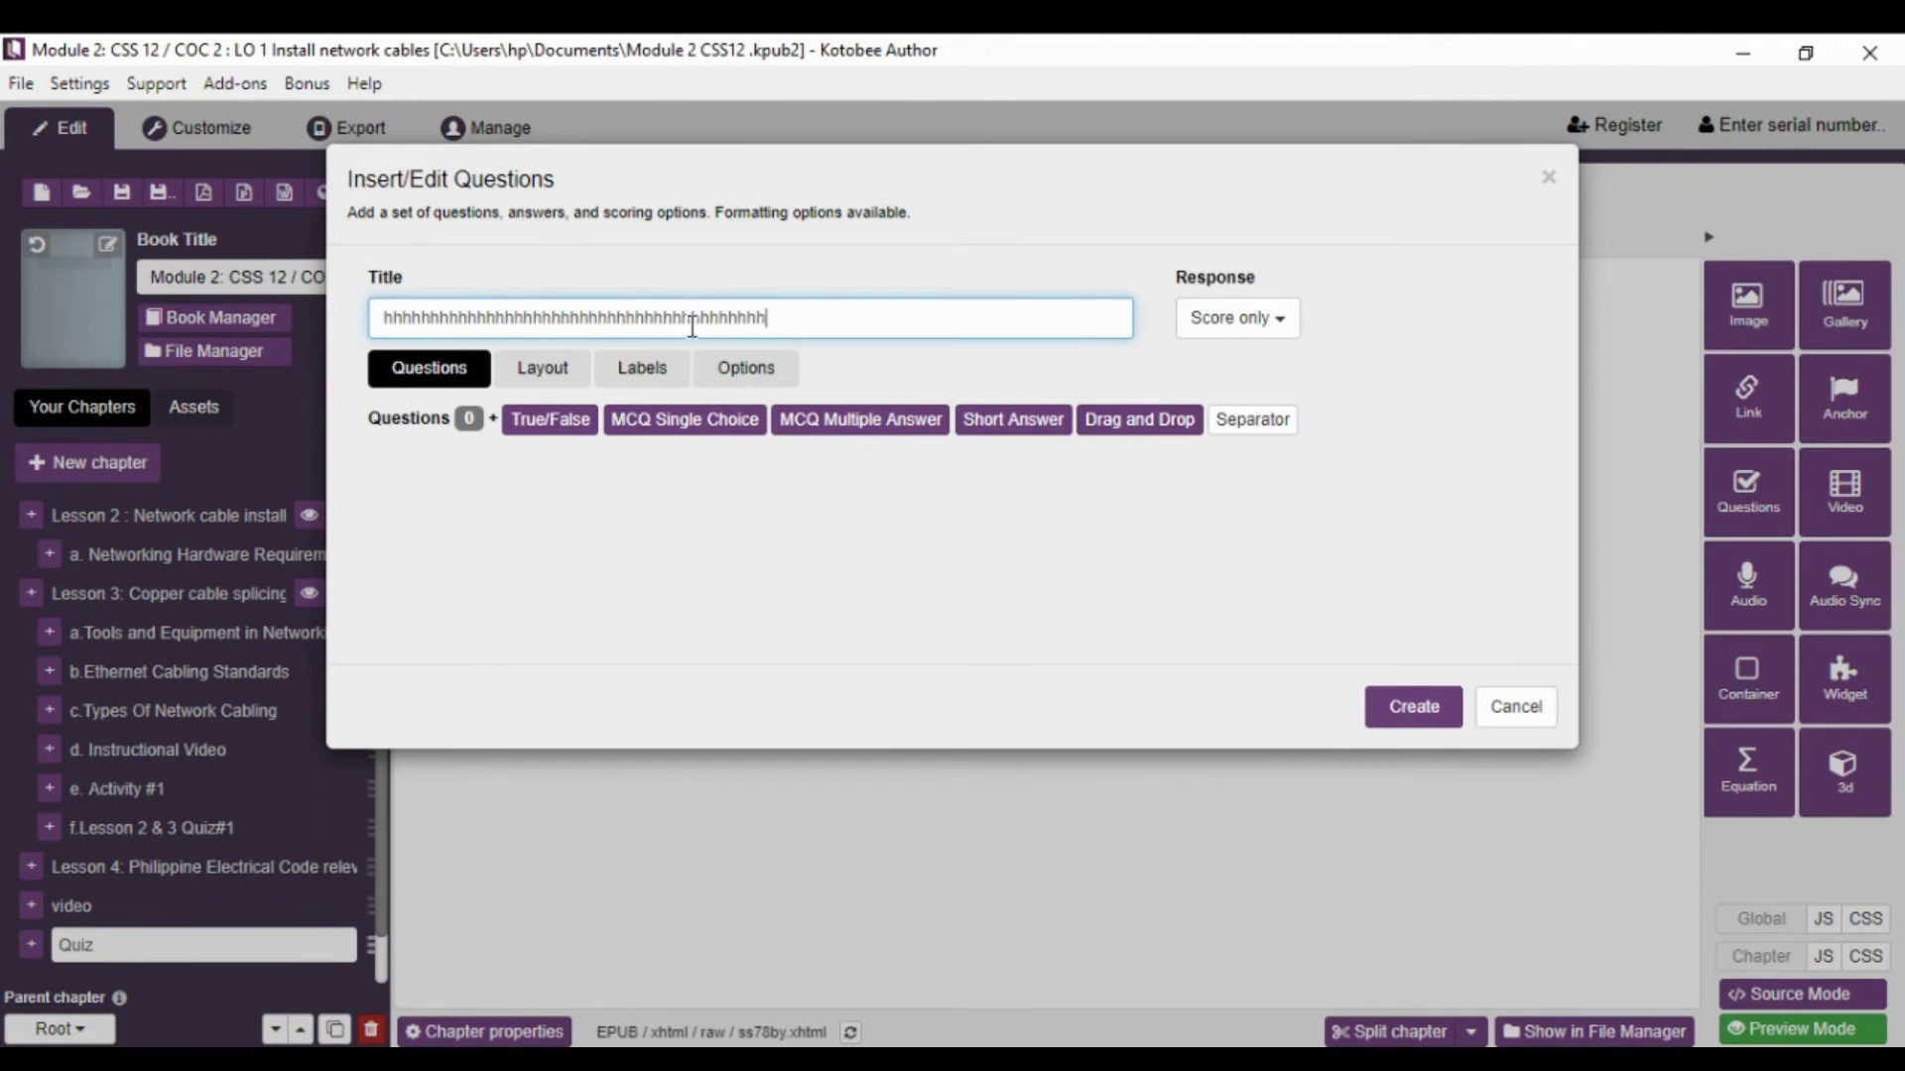
left_click(1266, 316)
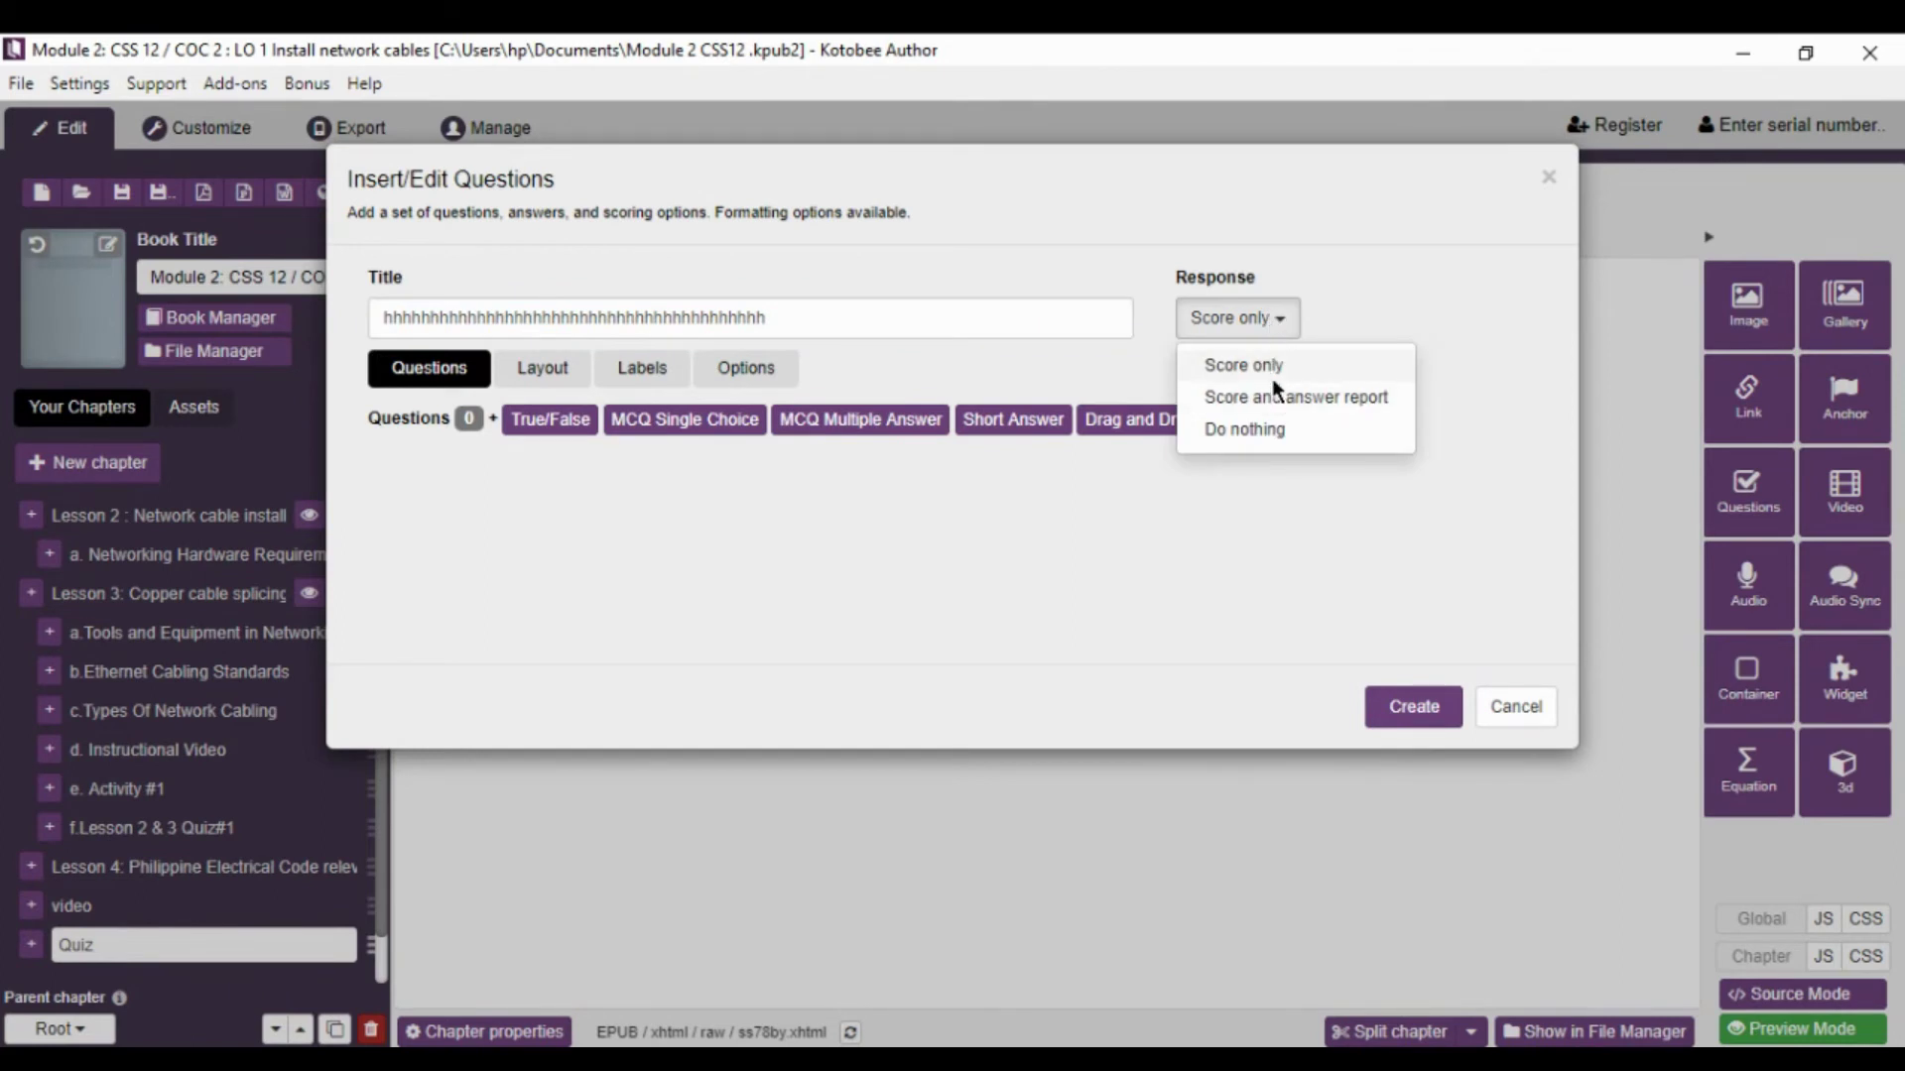
left_click(1268, 366)
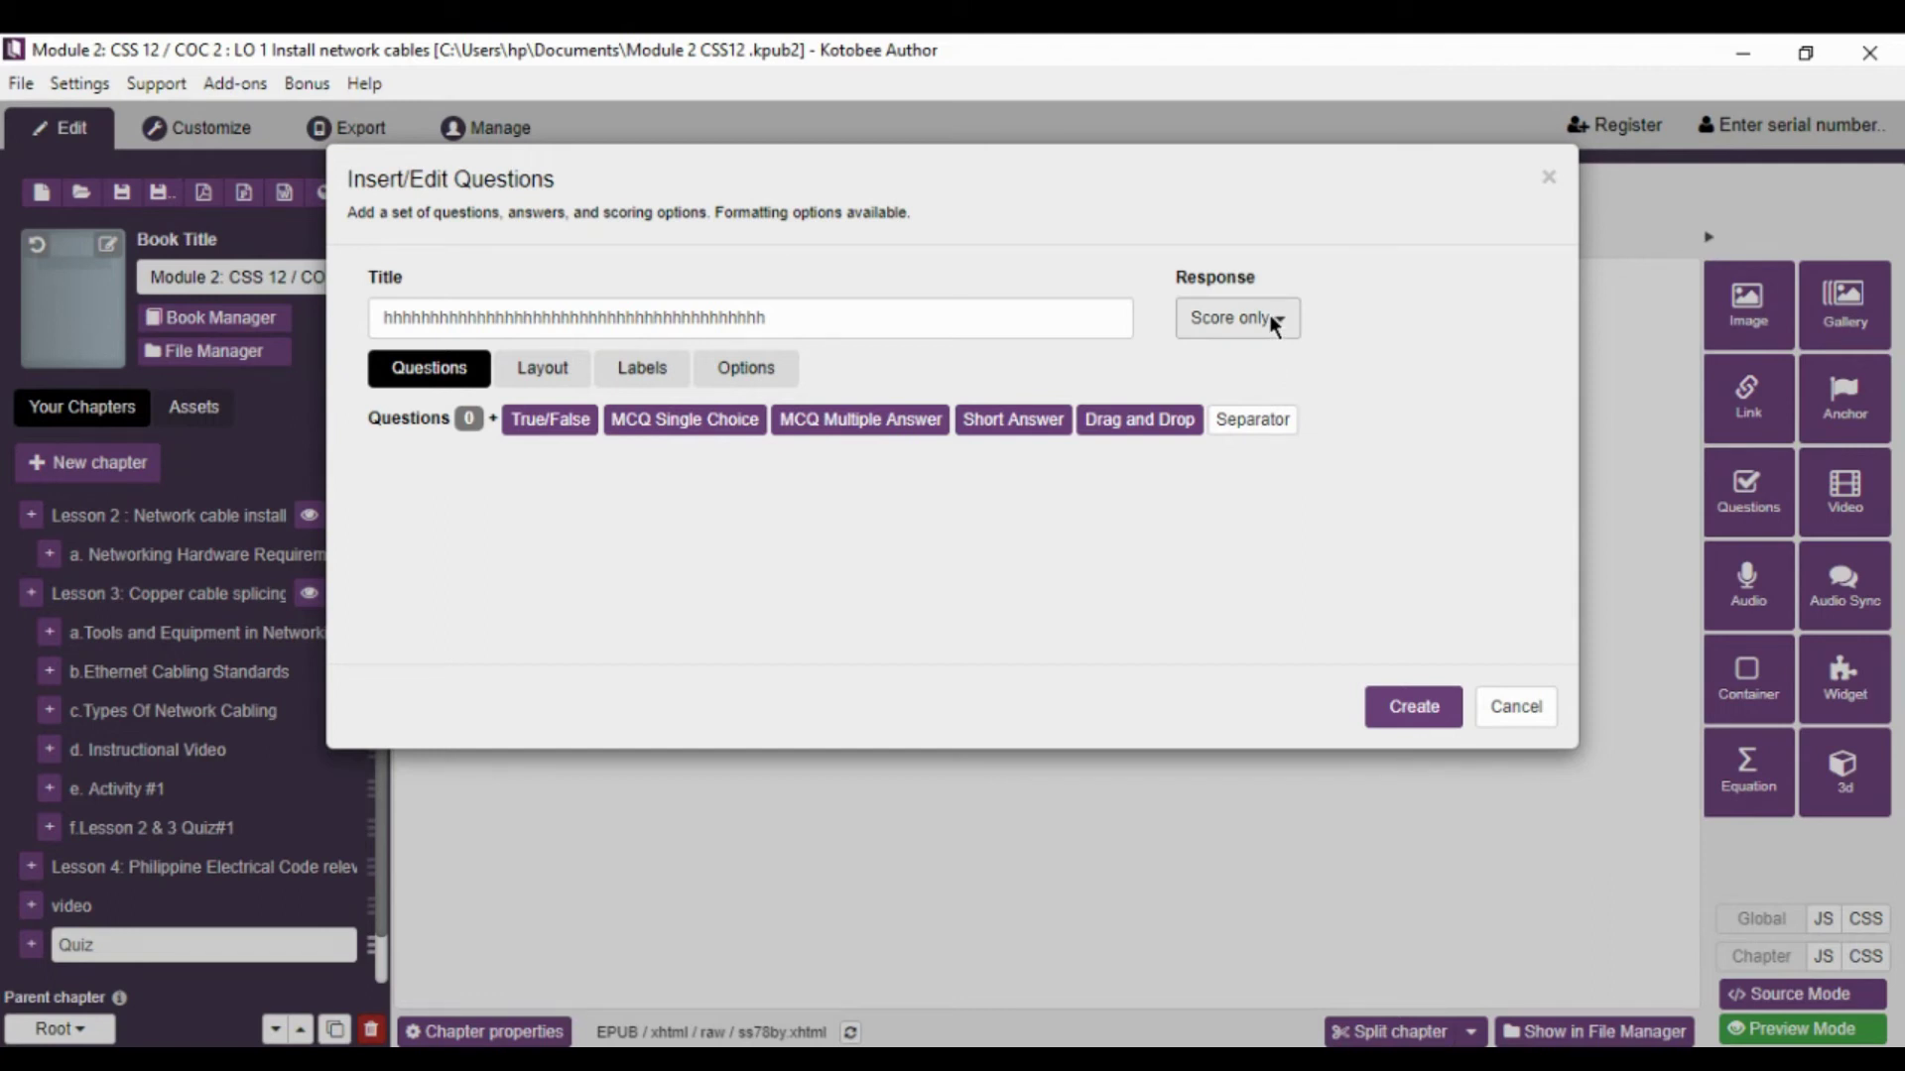
left_click(1274, 327)
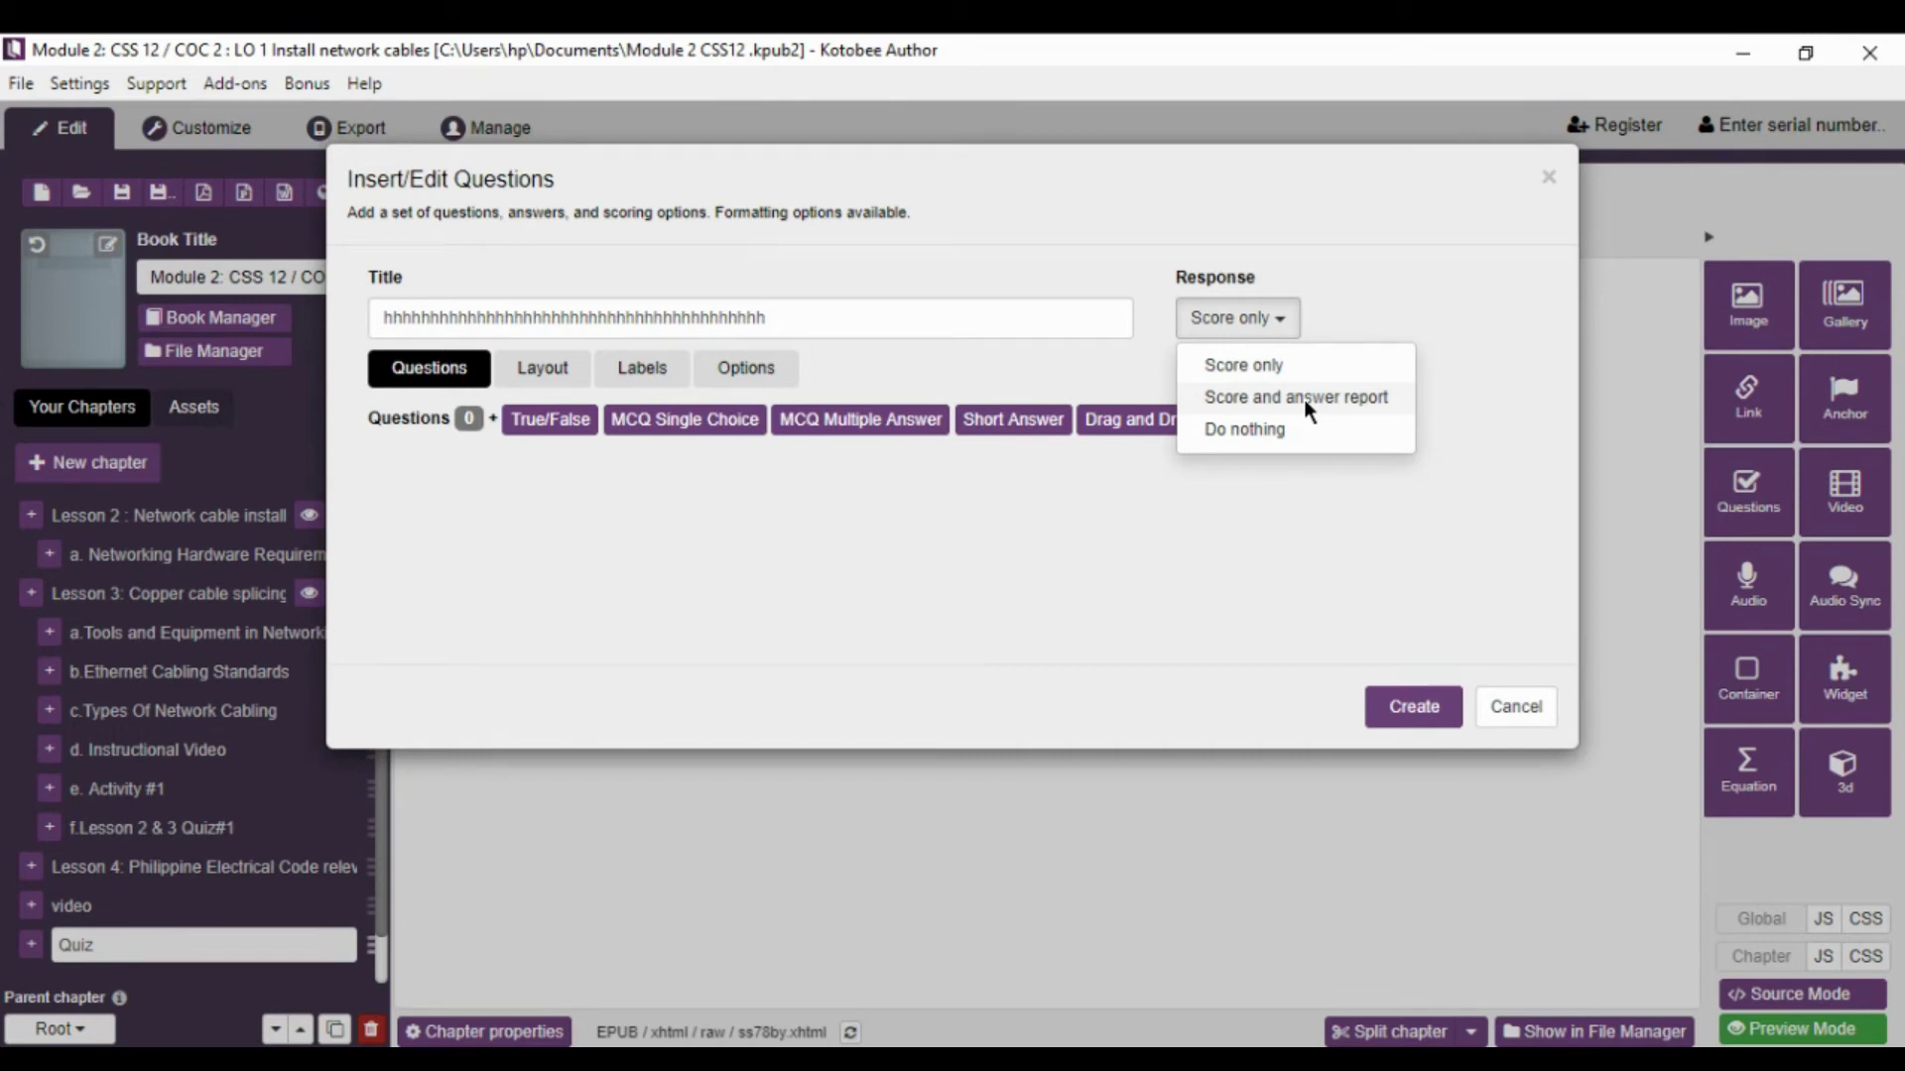
left_click(1281, 317)
left_click(1282, 328)
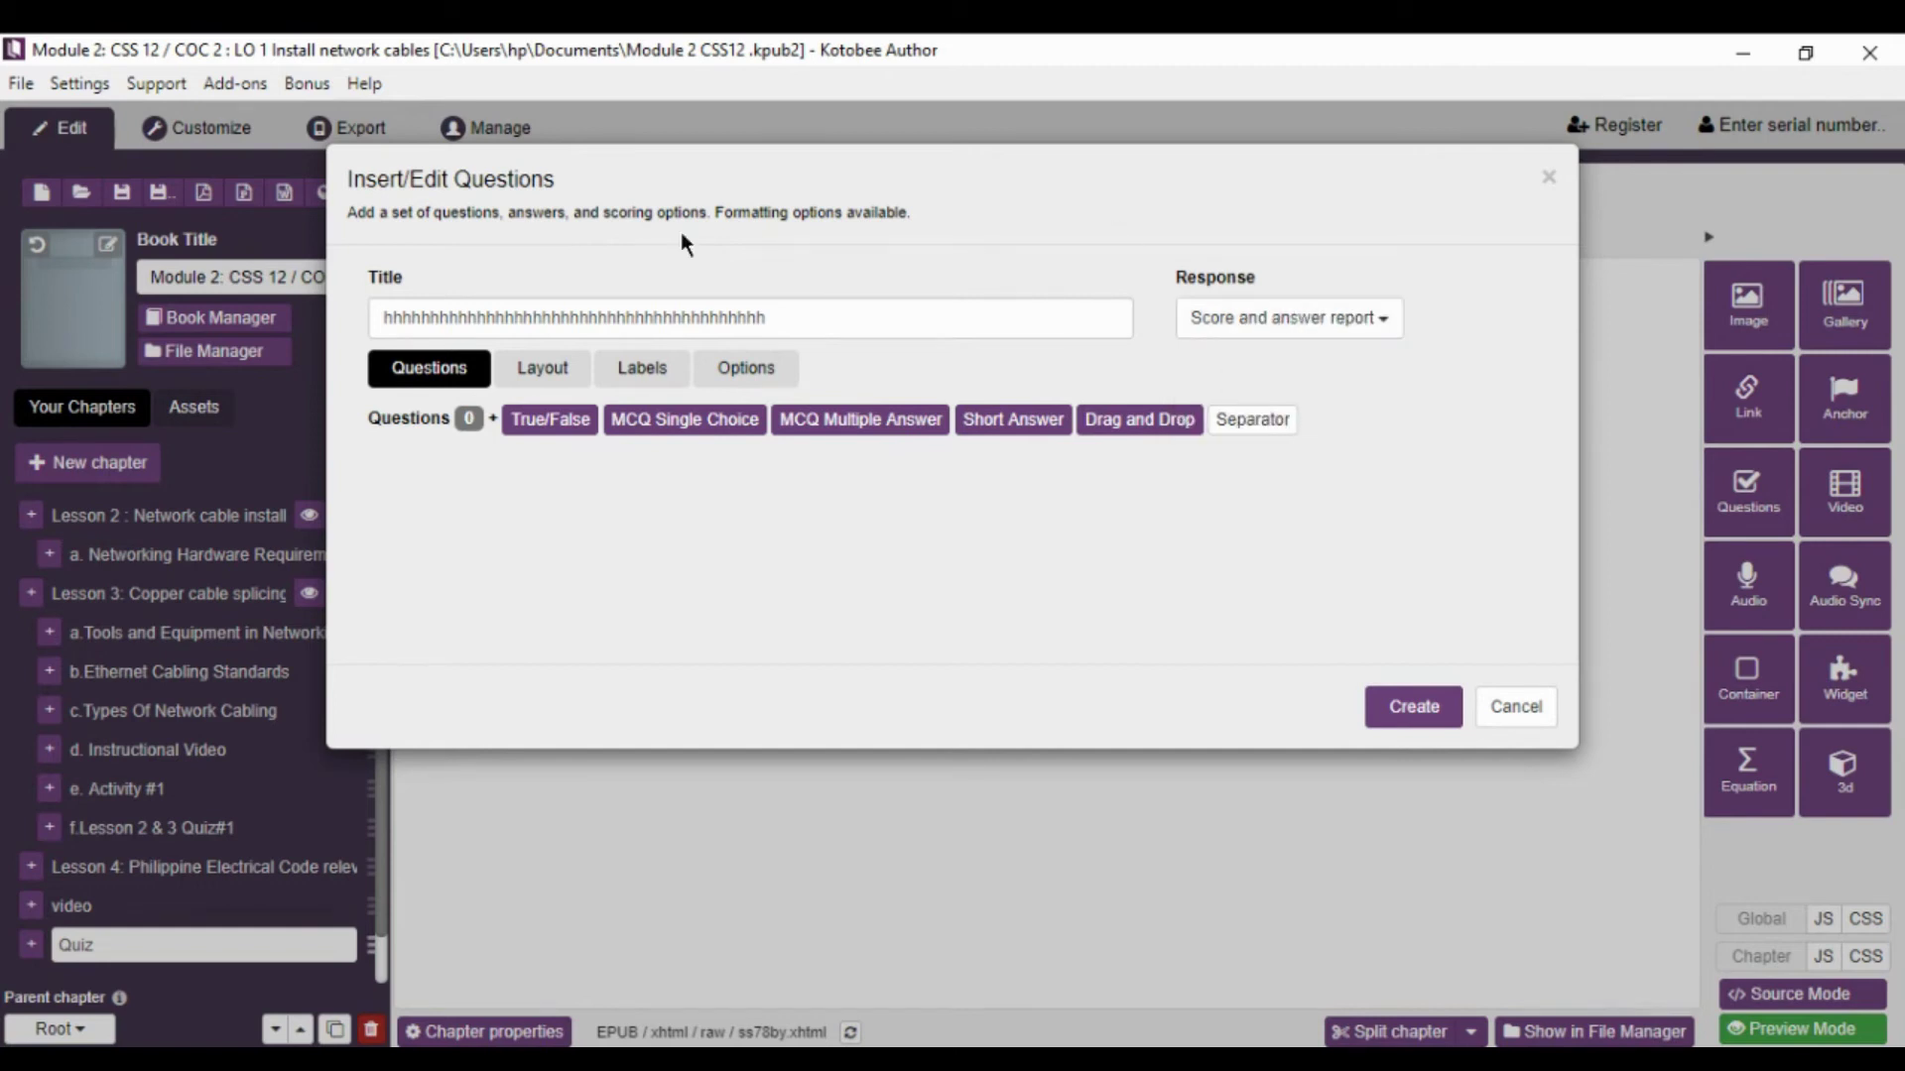
- Add three MCQ Multiple Answer questions to the question set
left_click(889, 424)
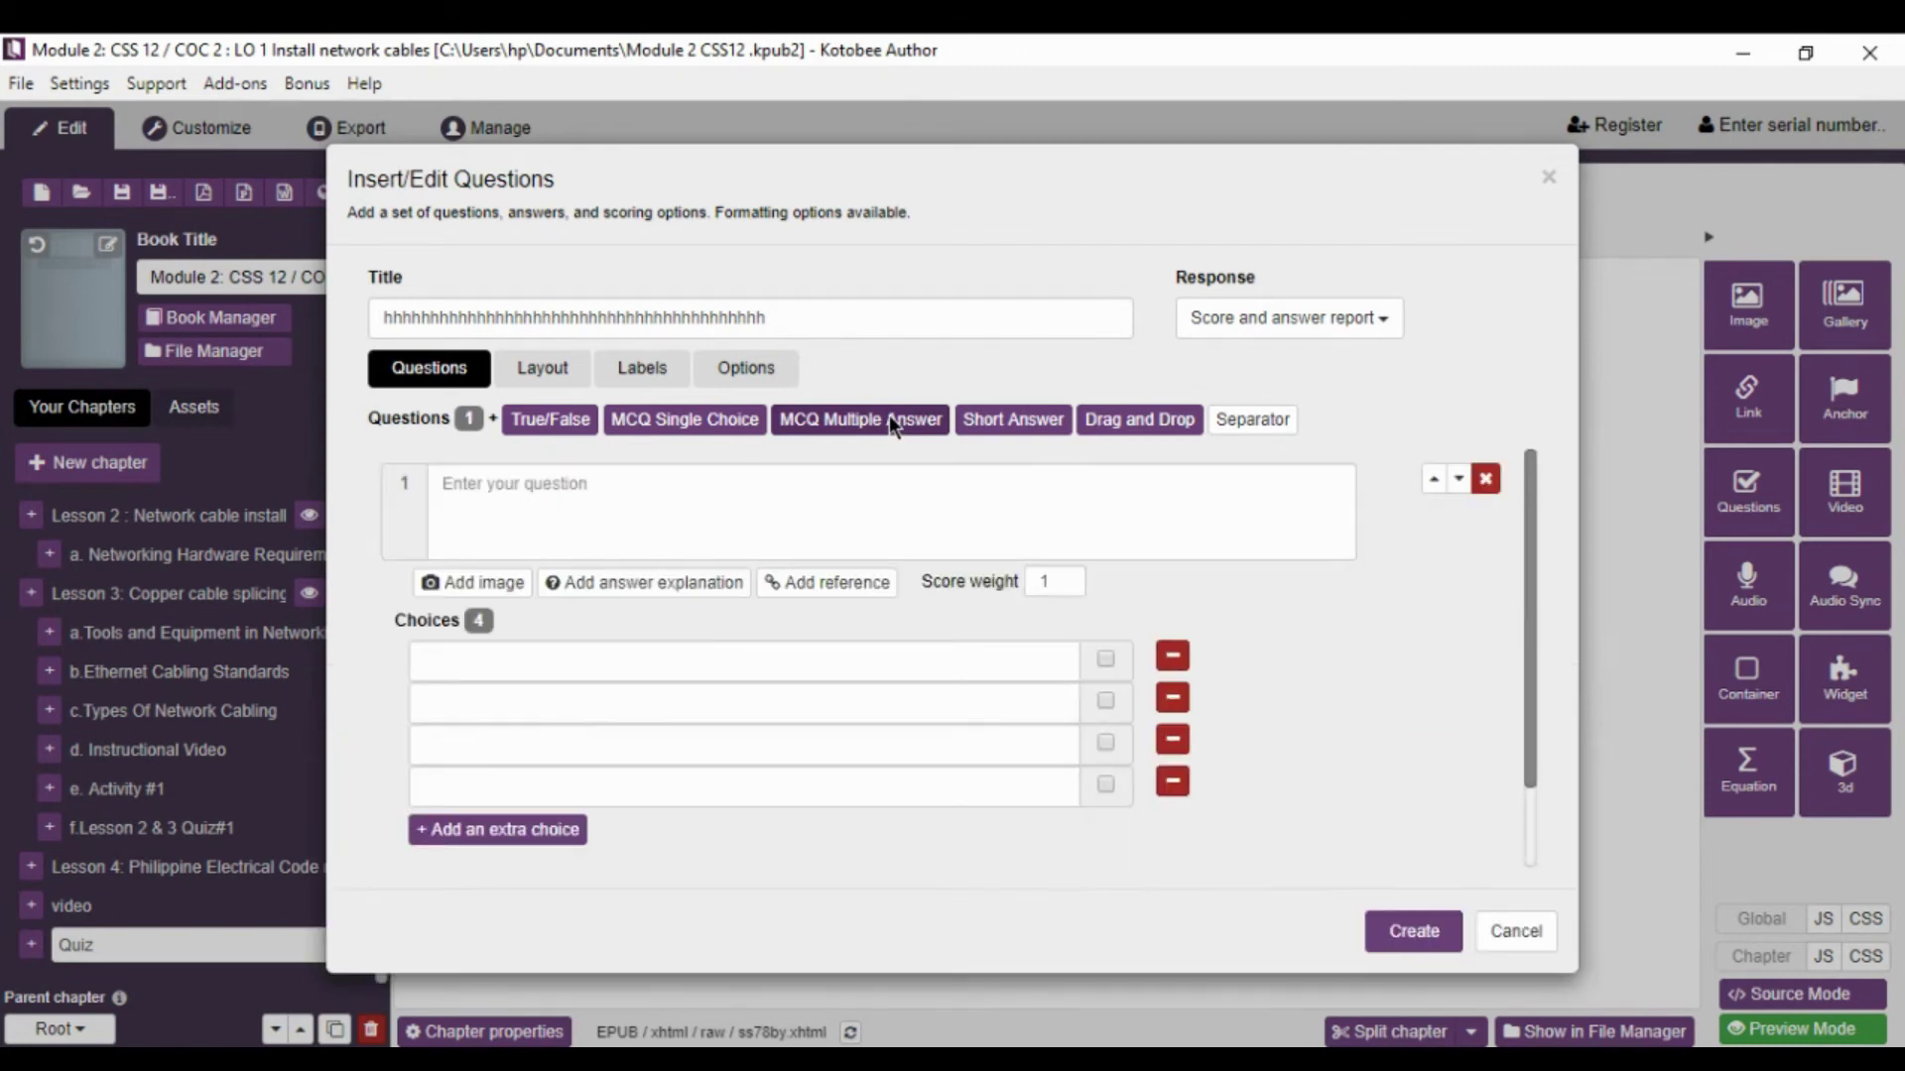
left_click(890, 421)
left_click(889, 421)
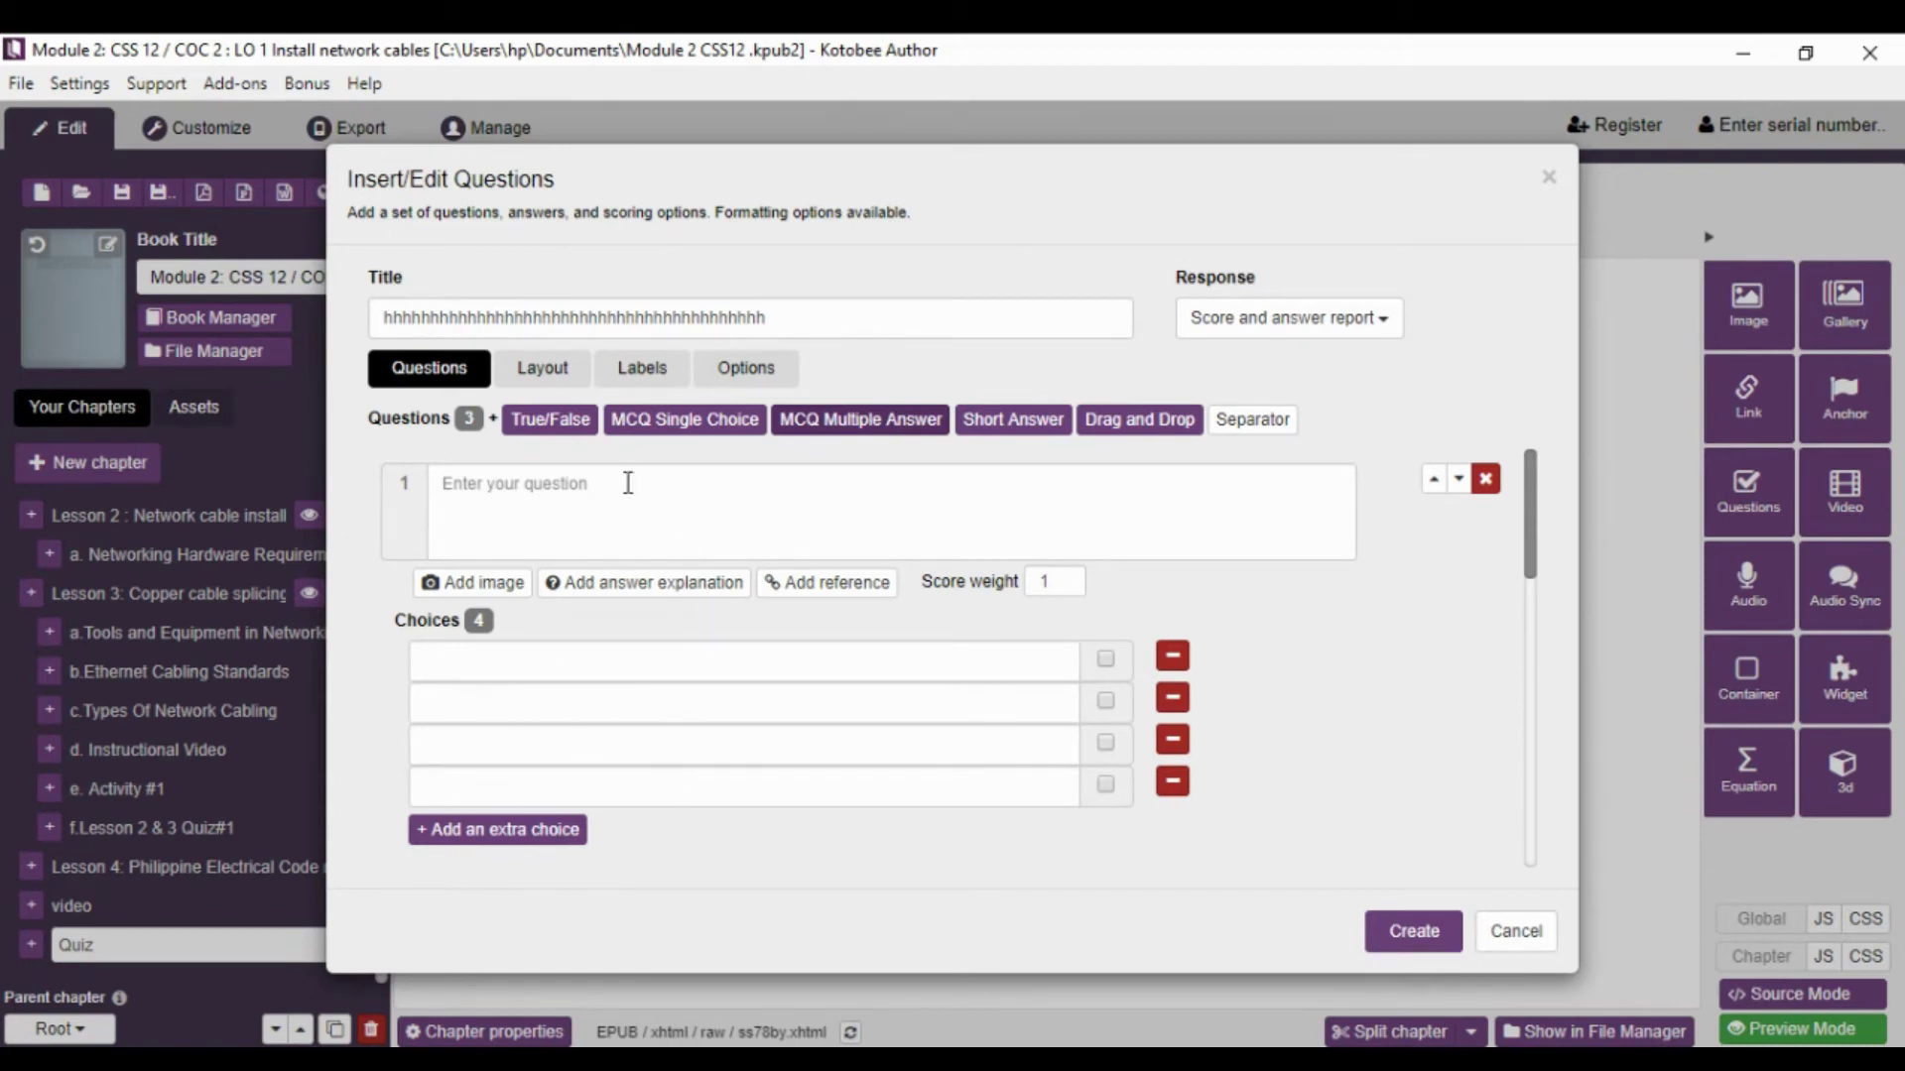
- Enter "Which address is used in an internet employing the TCP/IP protocols?" as question 1, without list numbering
left_click(542, 492)
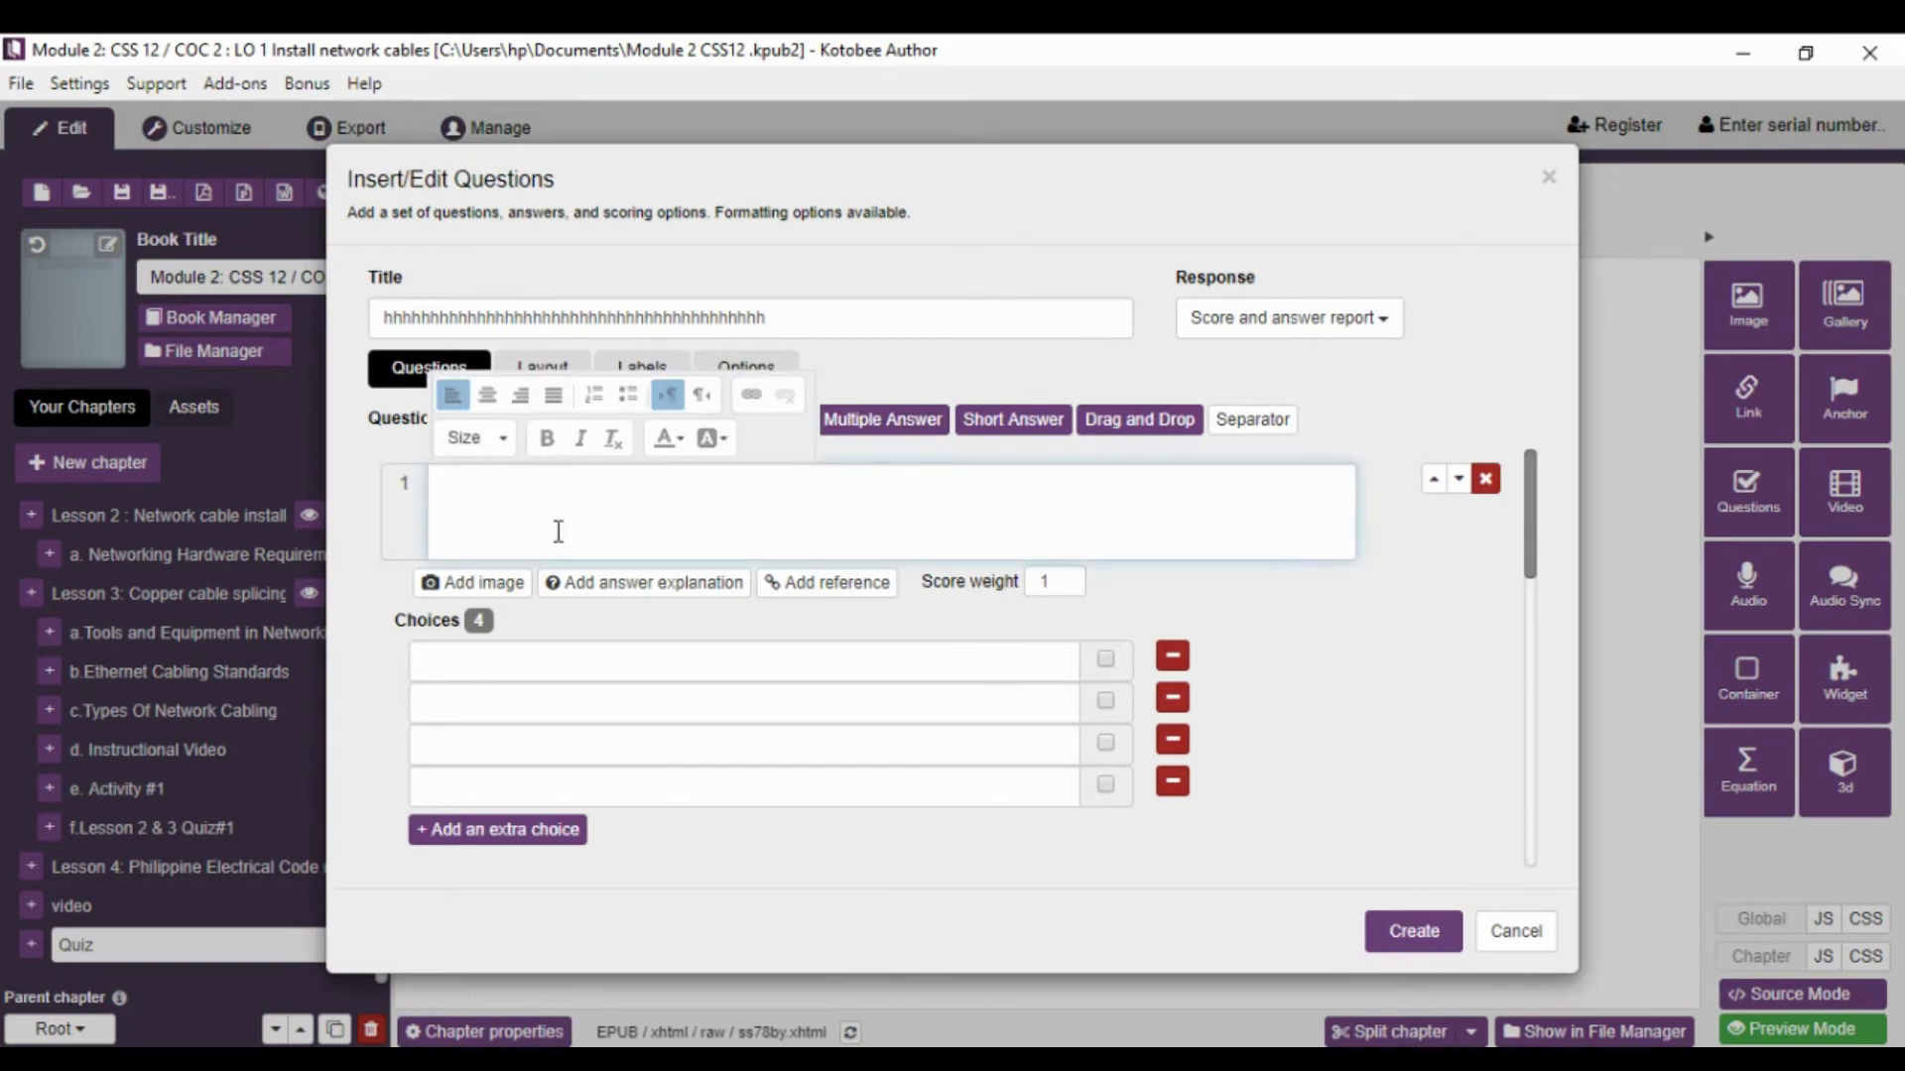
type("Which address is used in an internet employing the TCP/IP protocols?")
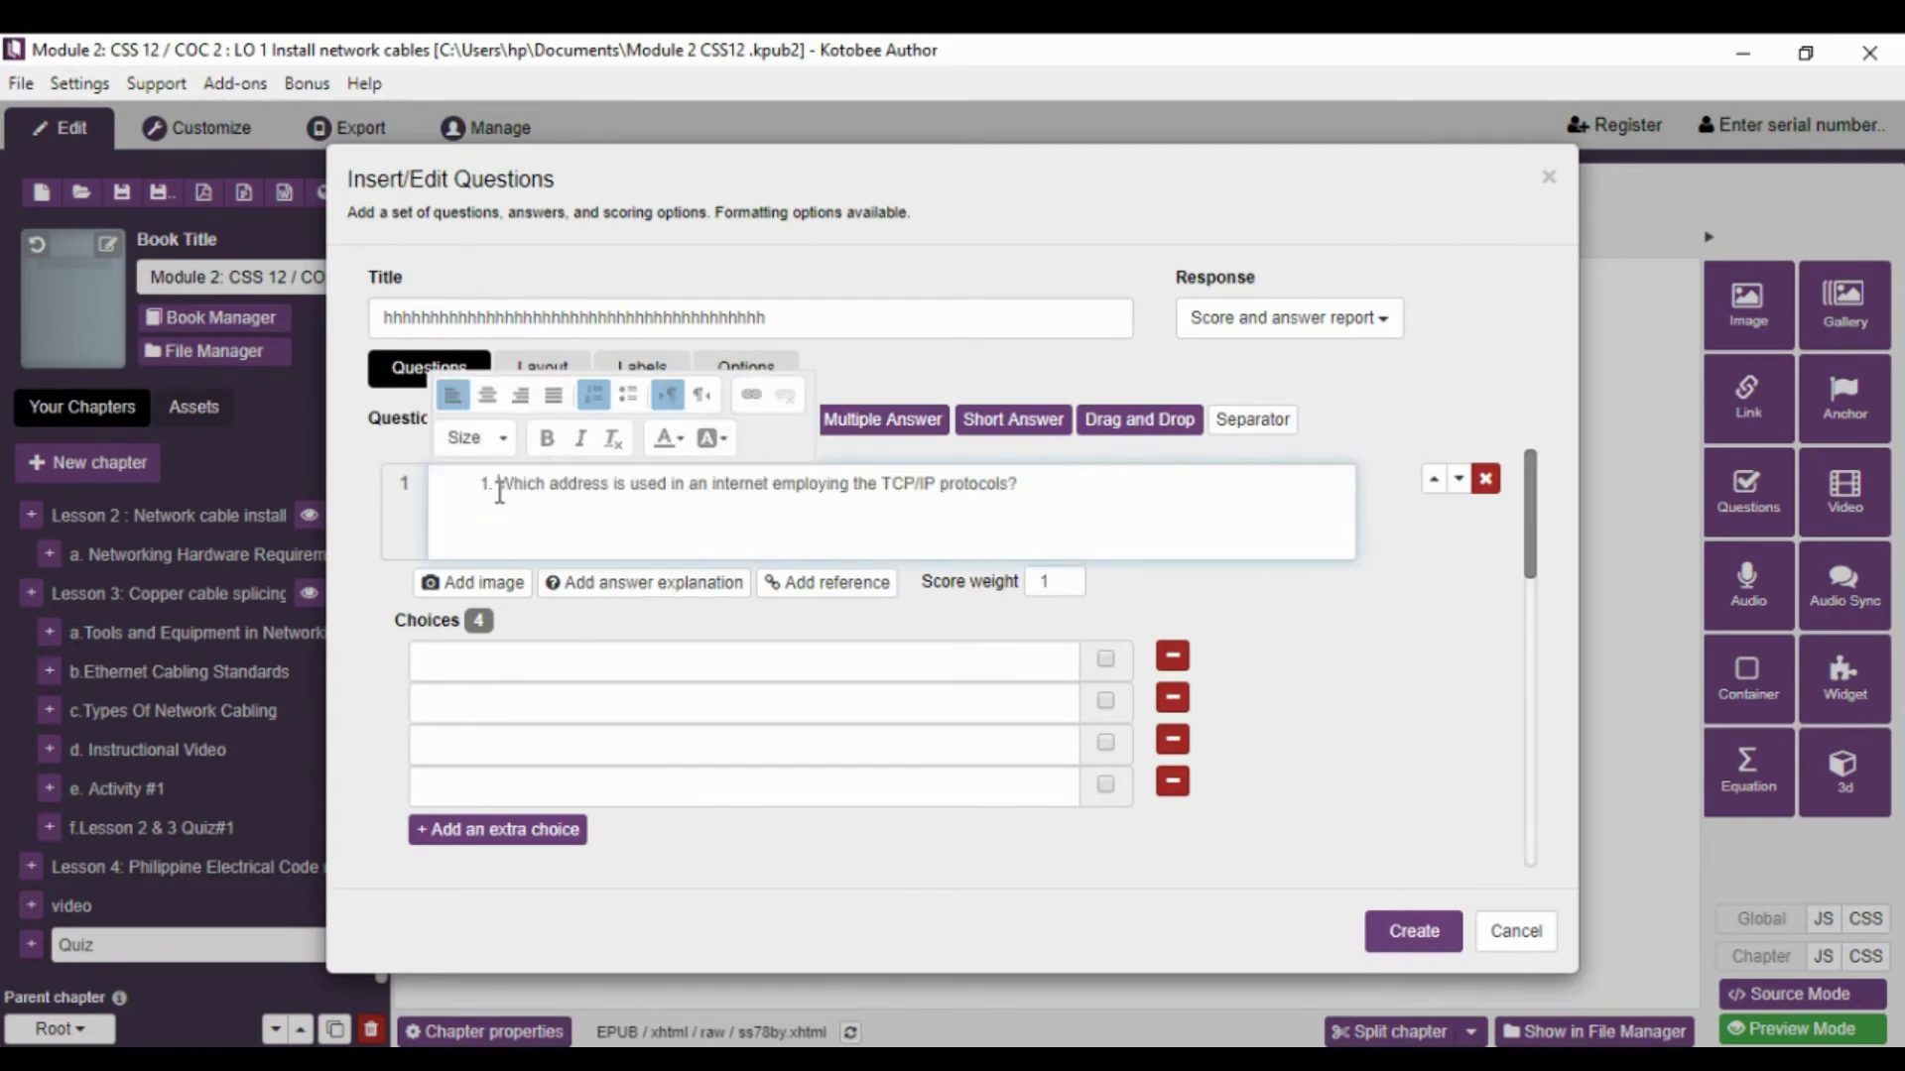
key("BackSpace")
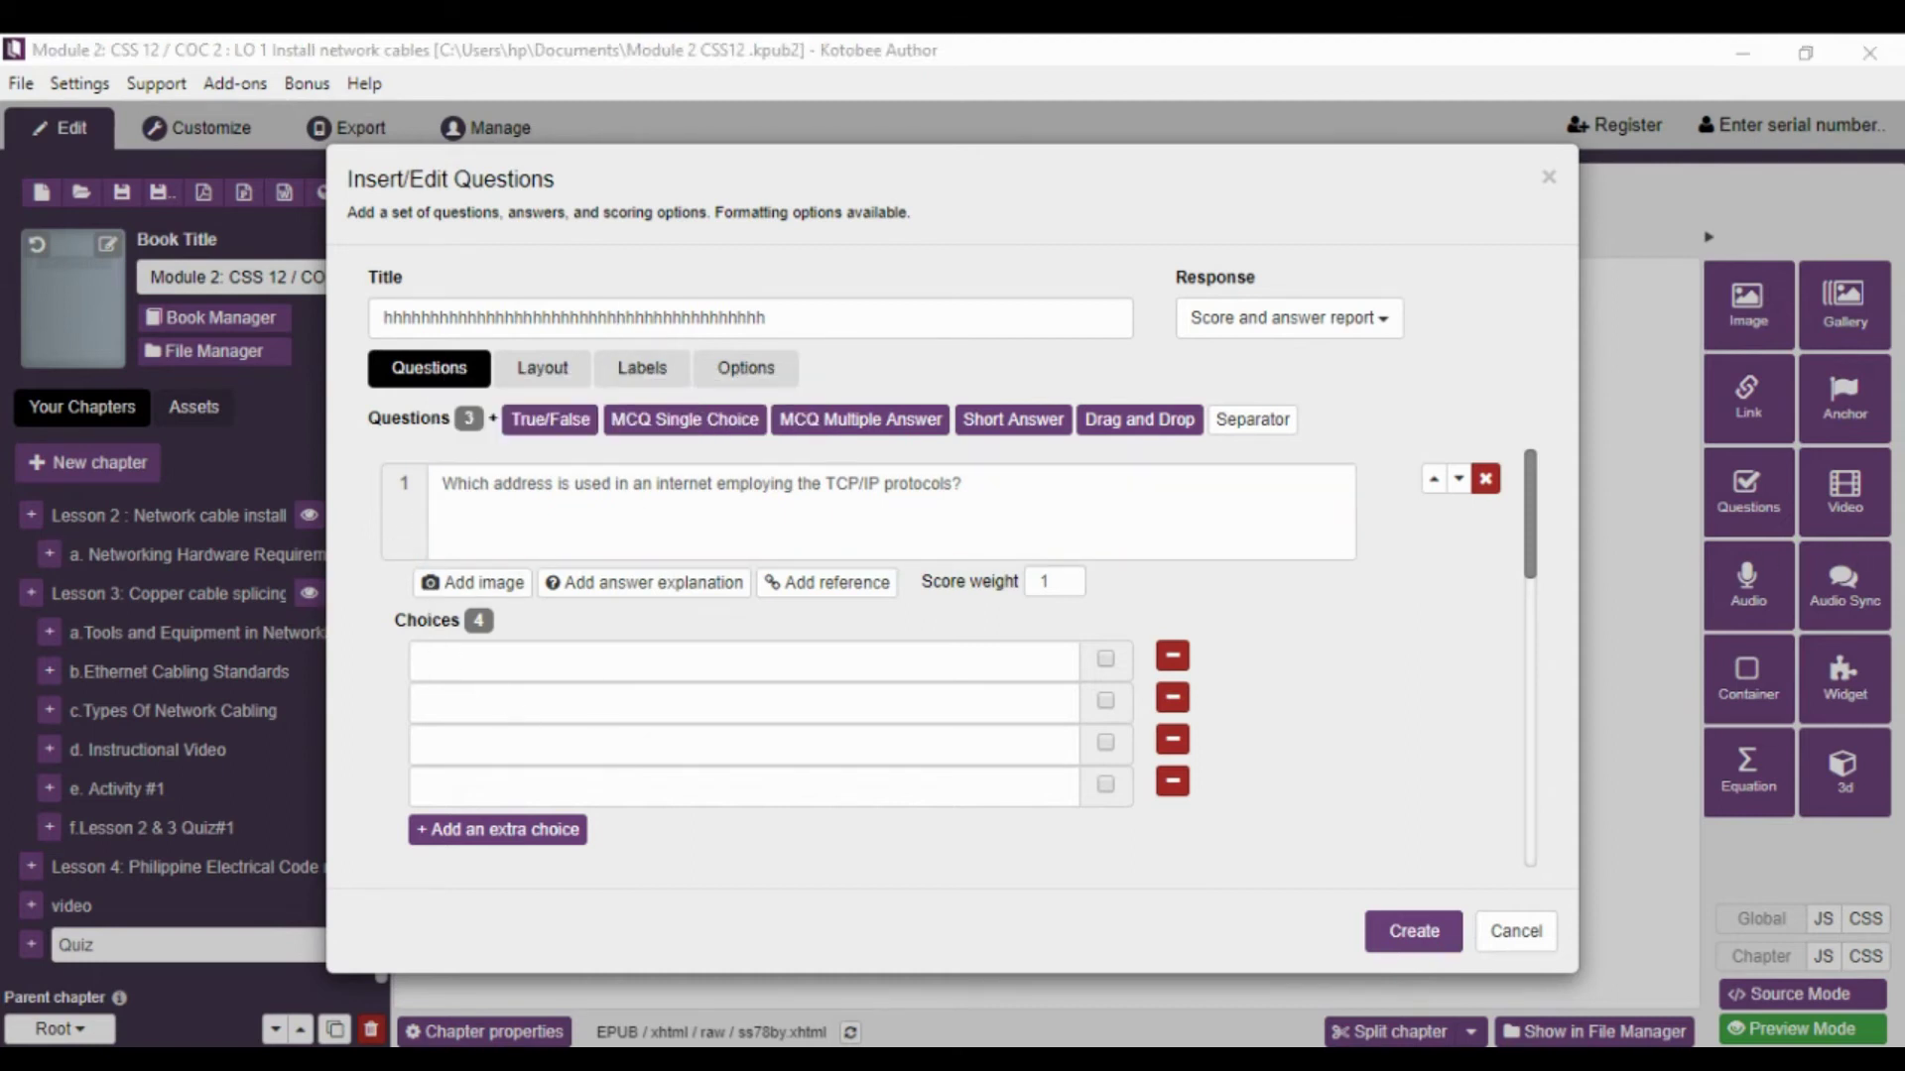
- Fill question 1's choices with "physical address and logical address", "port address", "specific address" and "all of the above"
left_click(578, 667)
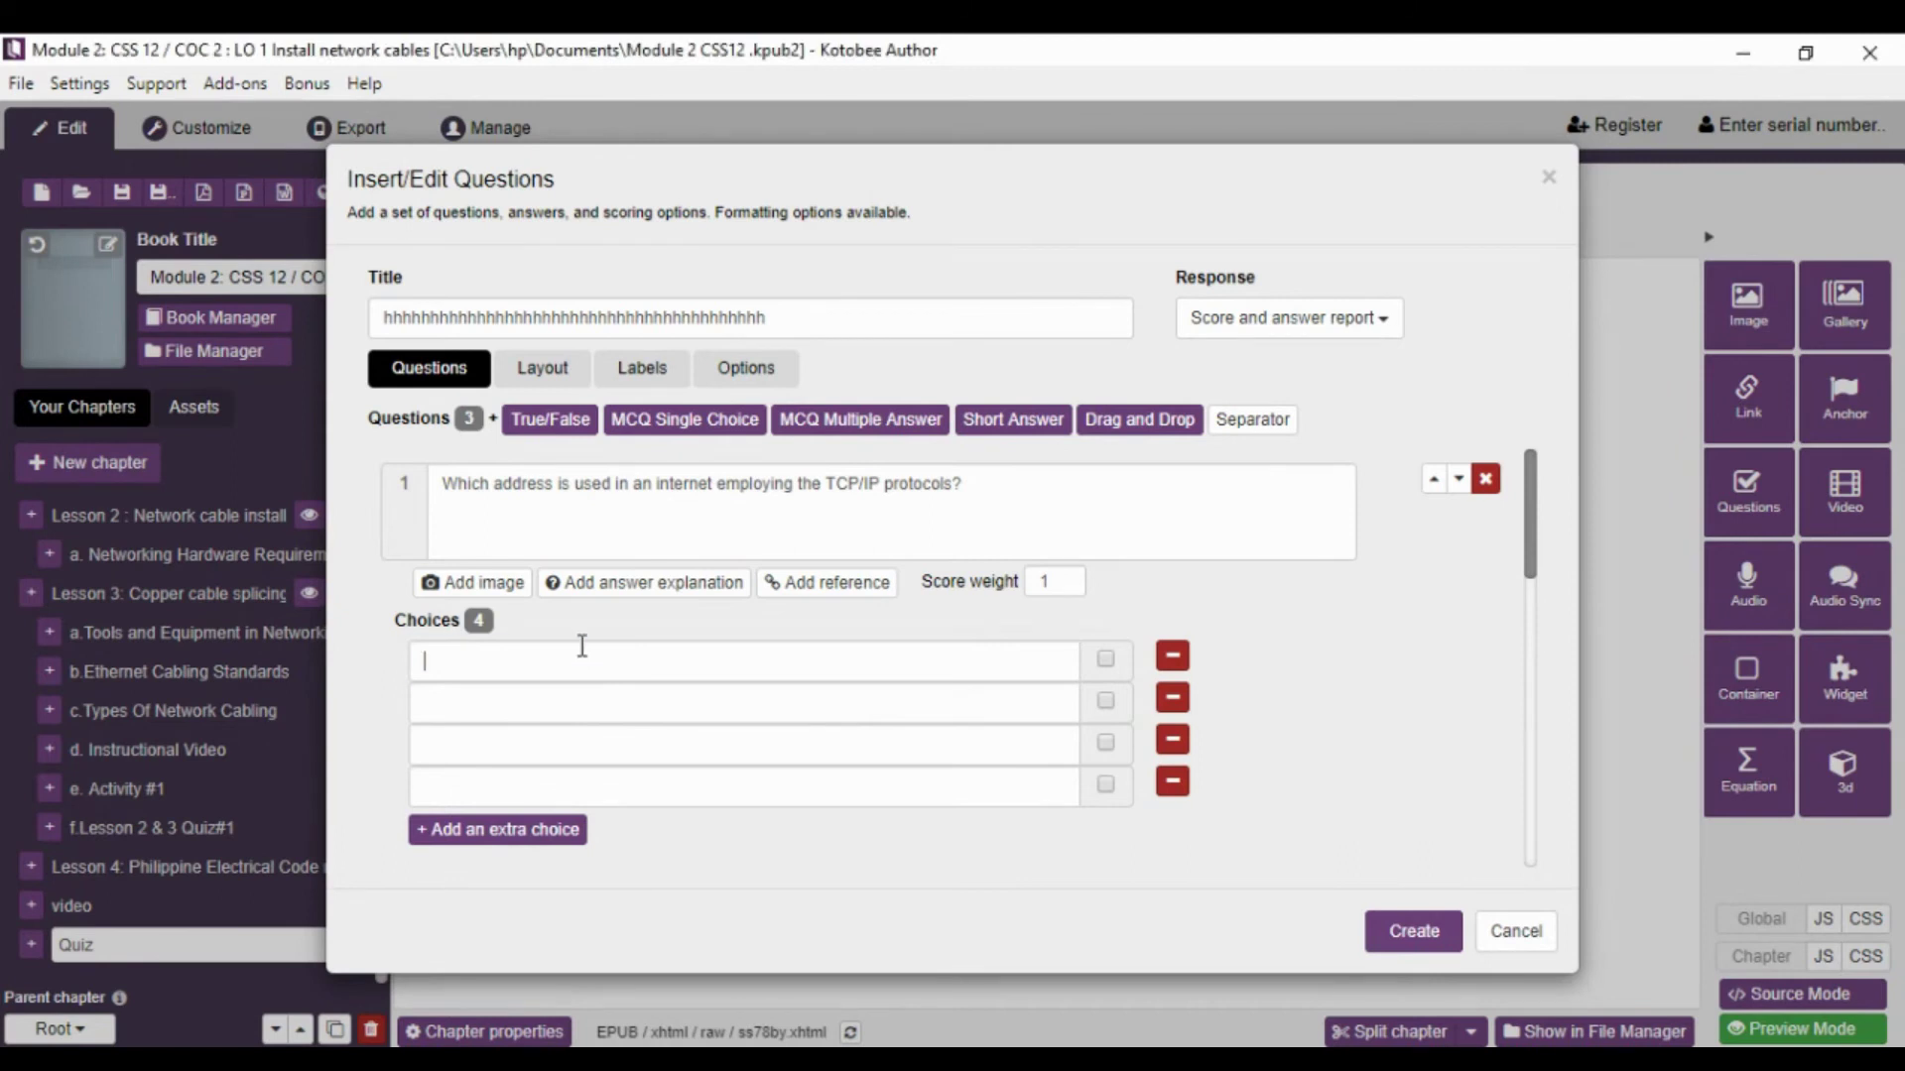
type("physical address and logical address")
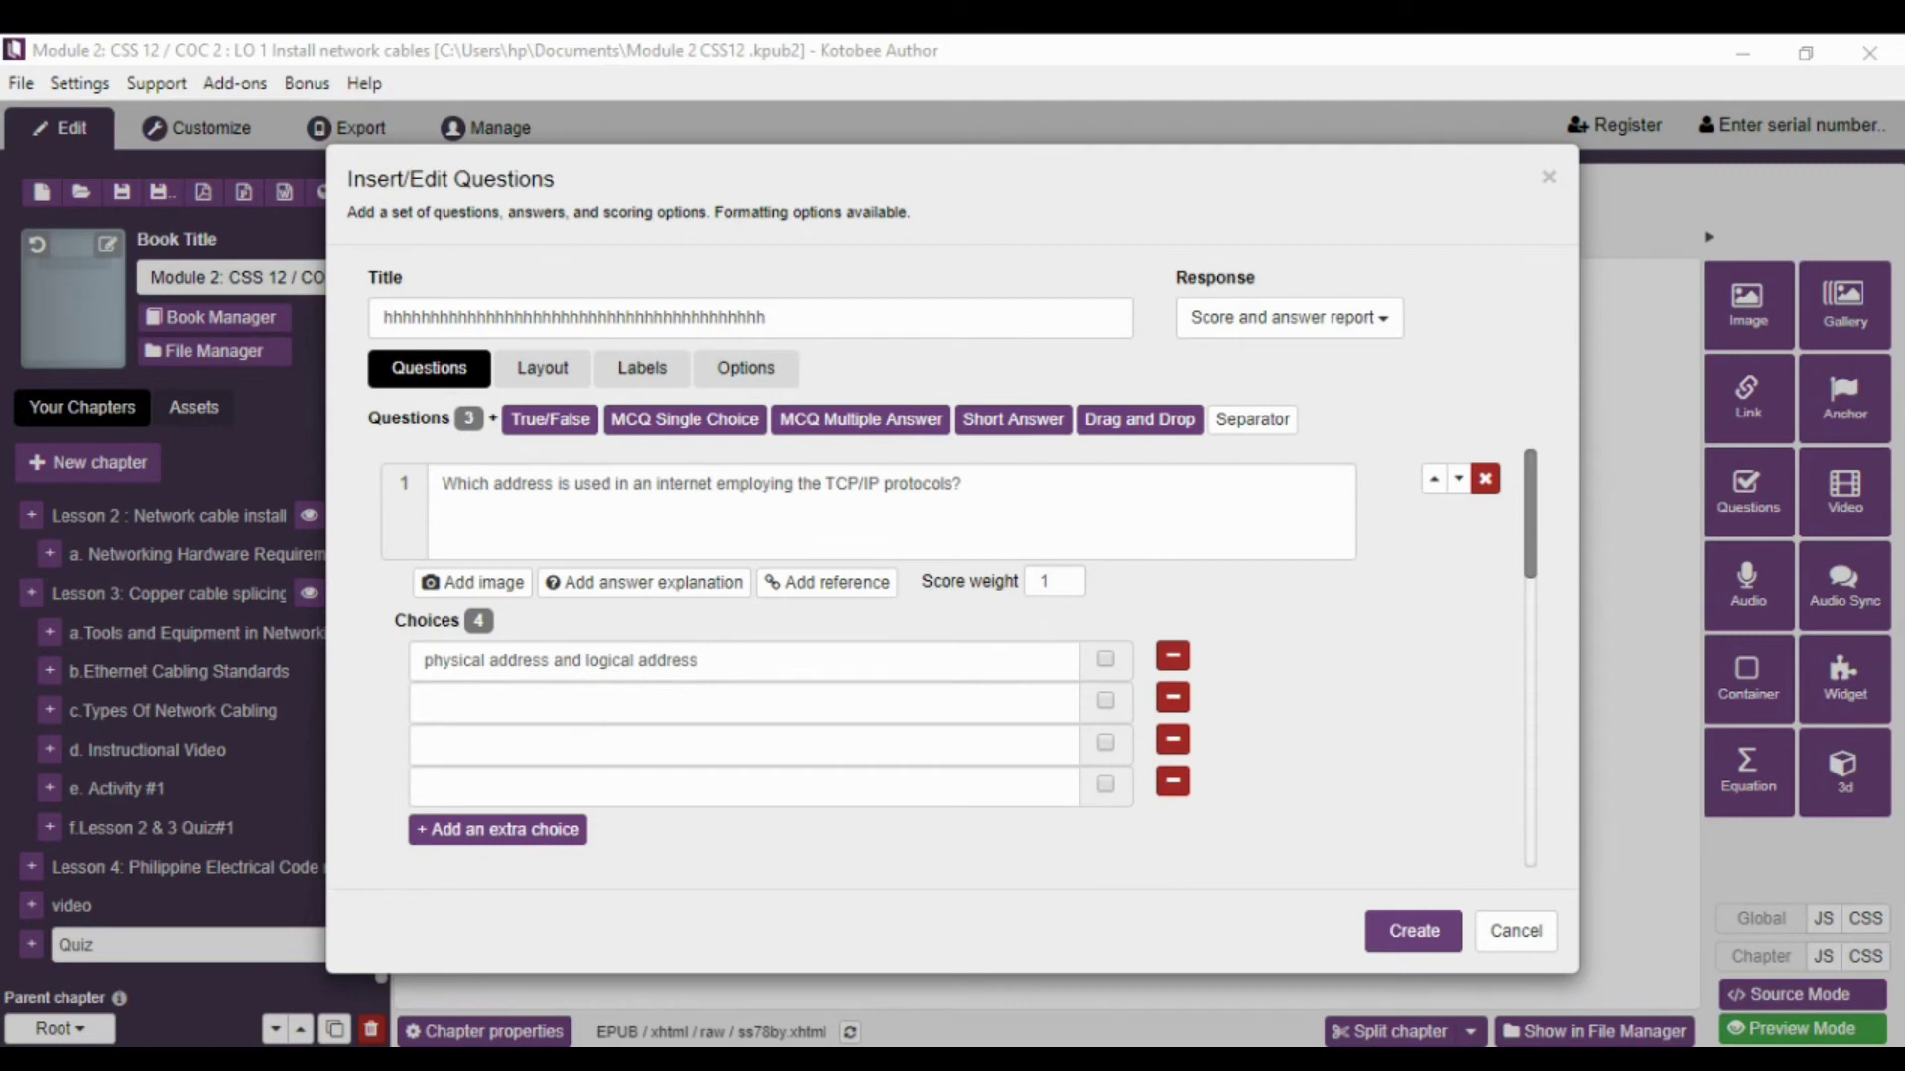
left_click(562, 696)
type("port address")
left_click(540, 746)
type("specific address")
left_click(494, 783)
type("all of the above")
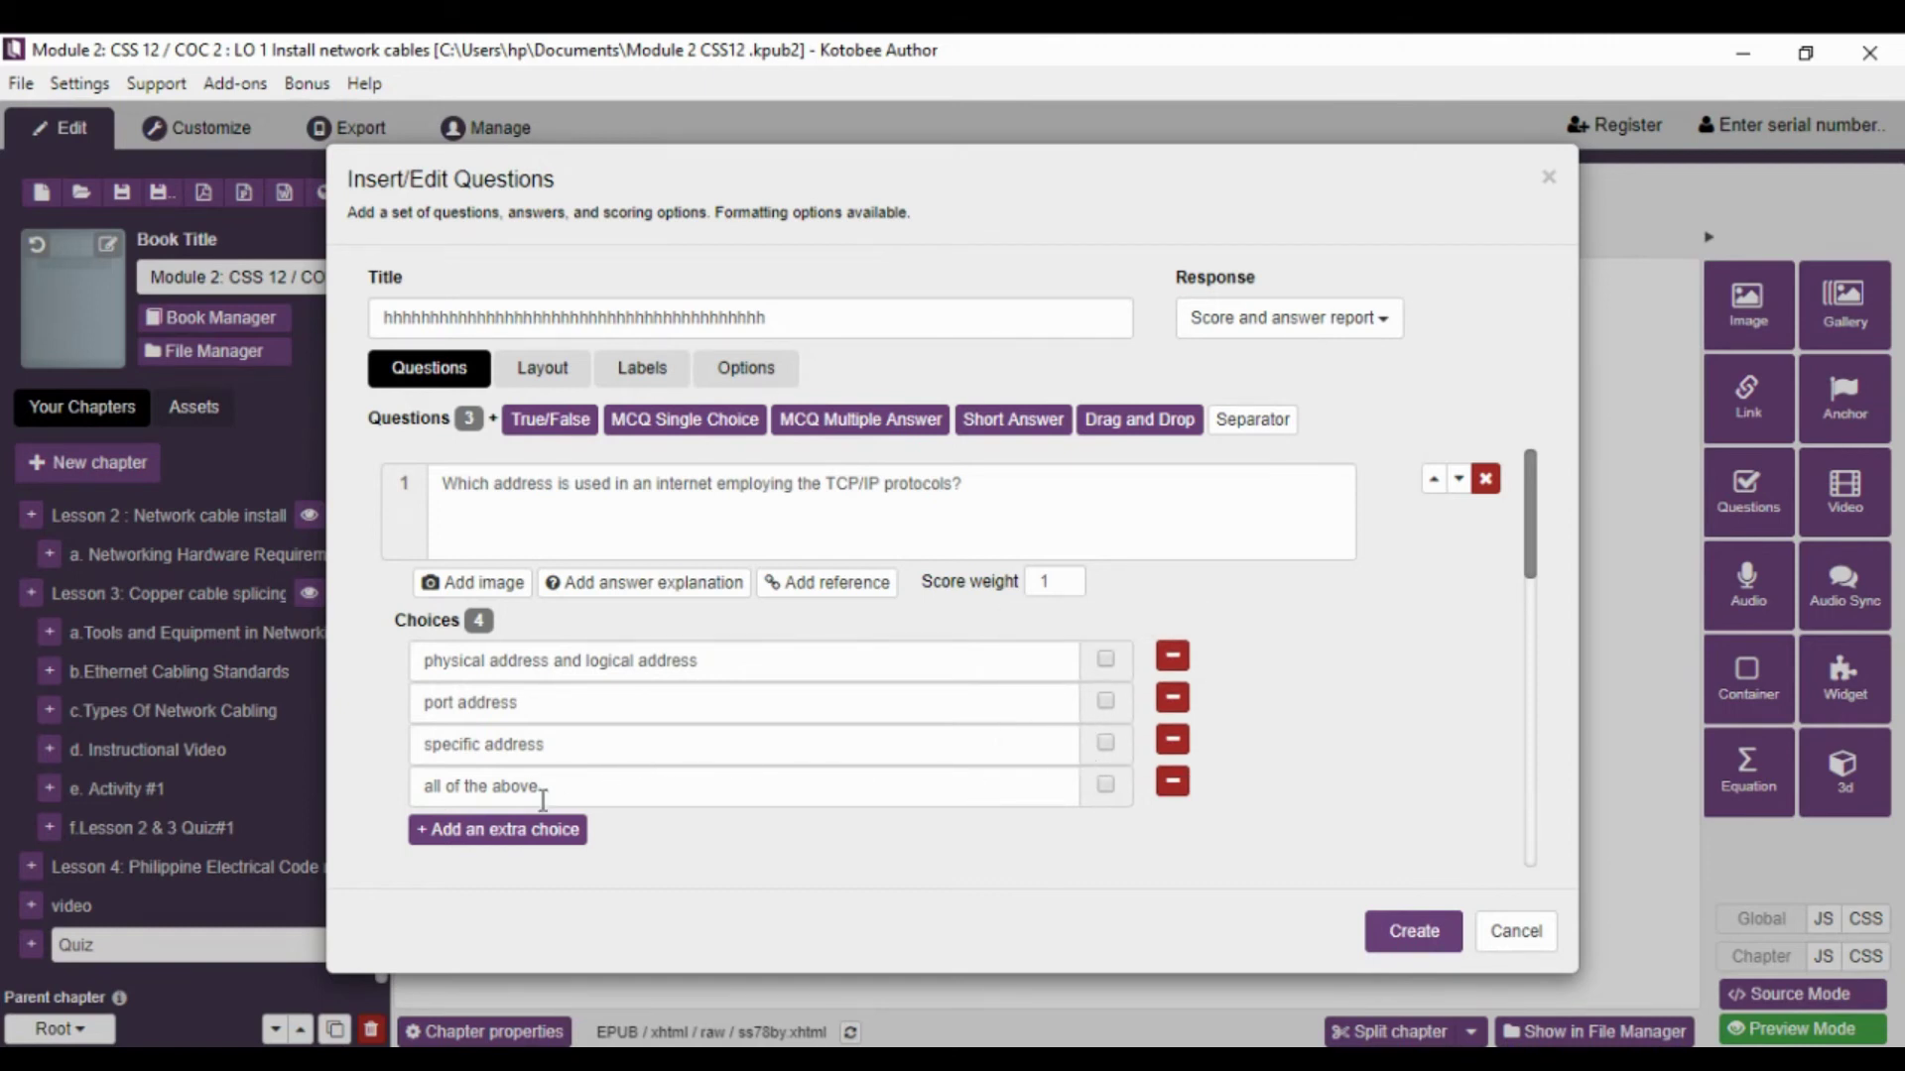
- Mark "all of the above" as question 1's correct answer and enter "Which address identifies a process on a host?" as question 2
left_click(1104, 785)
scroll(595, 821, "down", 4)
scroll(592, 812, "up", 2)
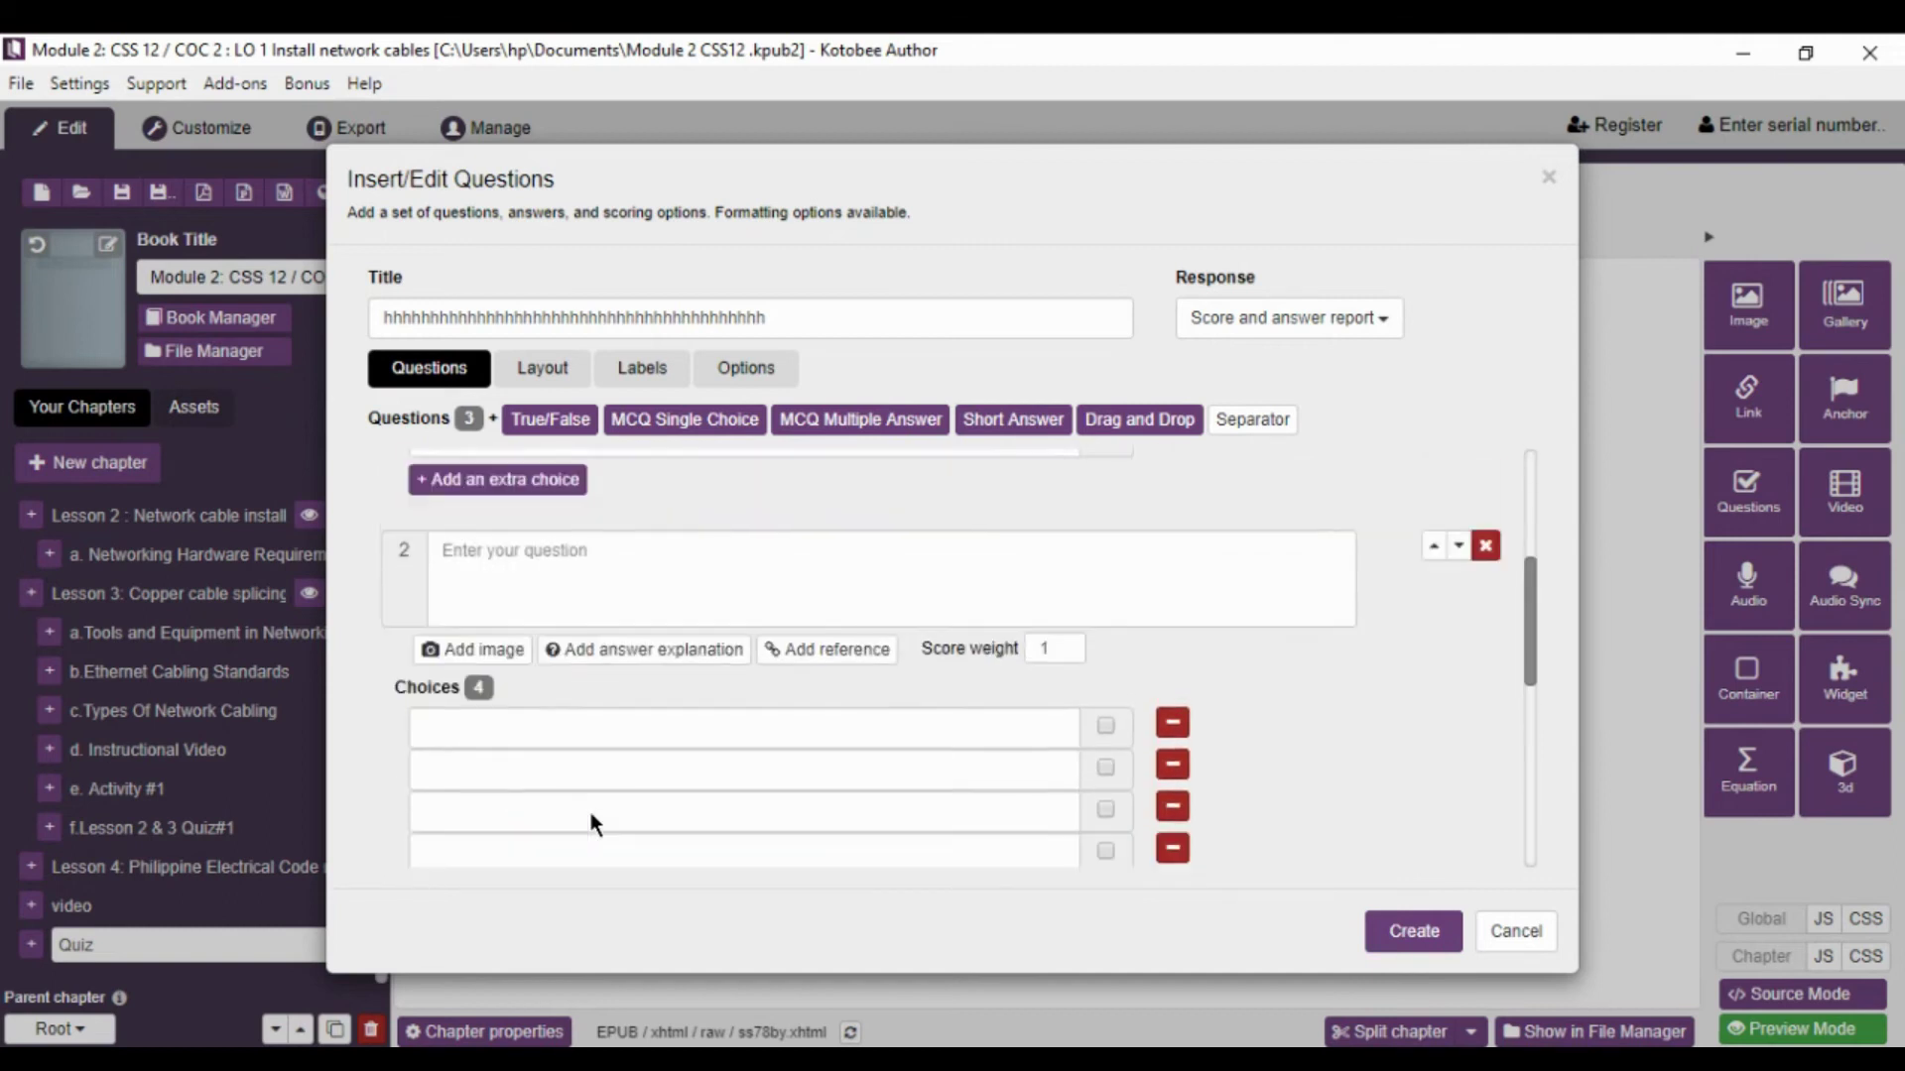
left_click(526, 629)
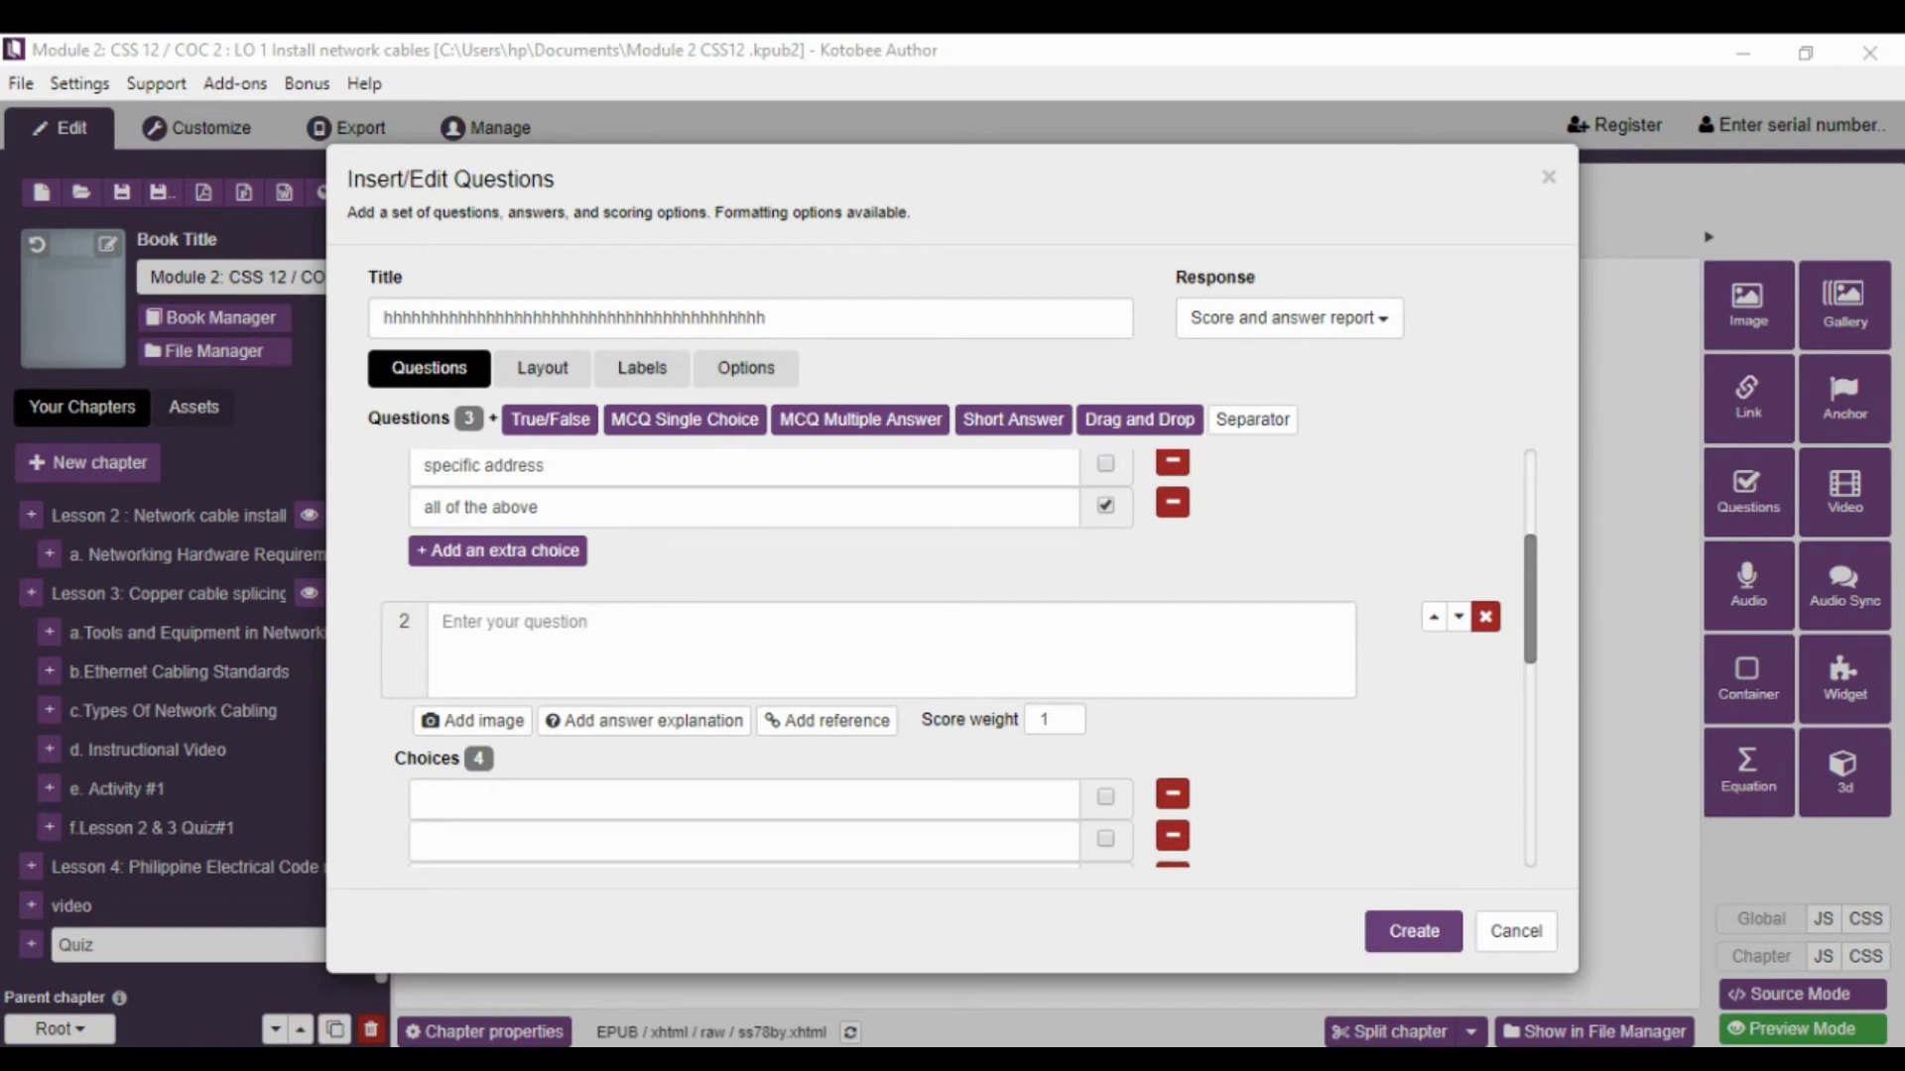
left_click(668, 672)
type("Which address identifies a process on a host?")
- Fill question 2's first two choices with "physical address" and "logical address"
left_click(550, 795)
scroll(550, 795, "down", 3)
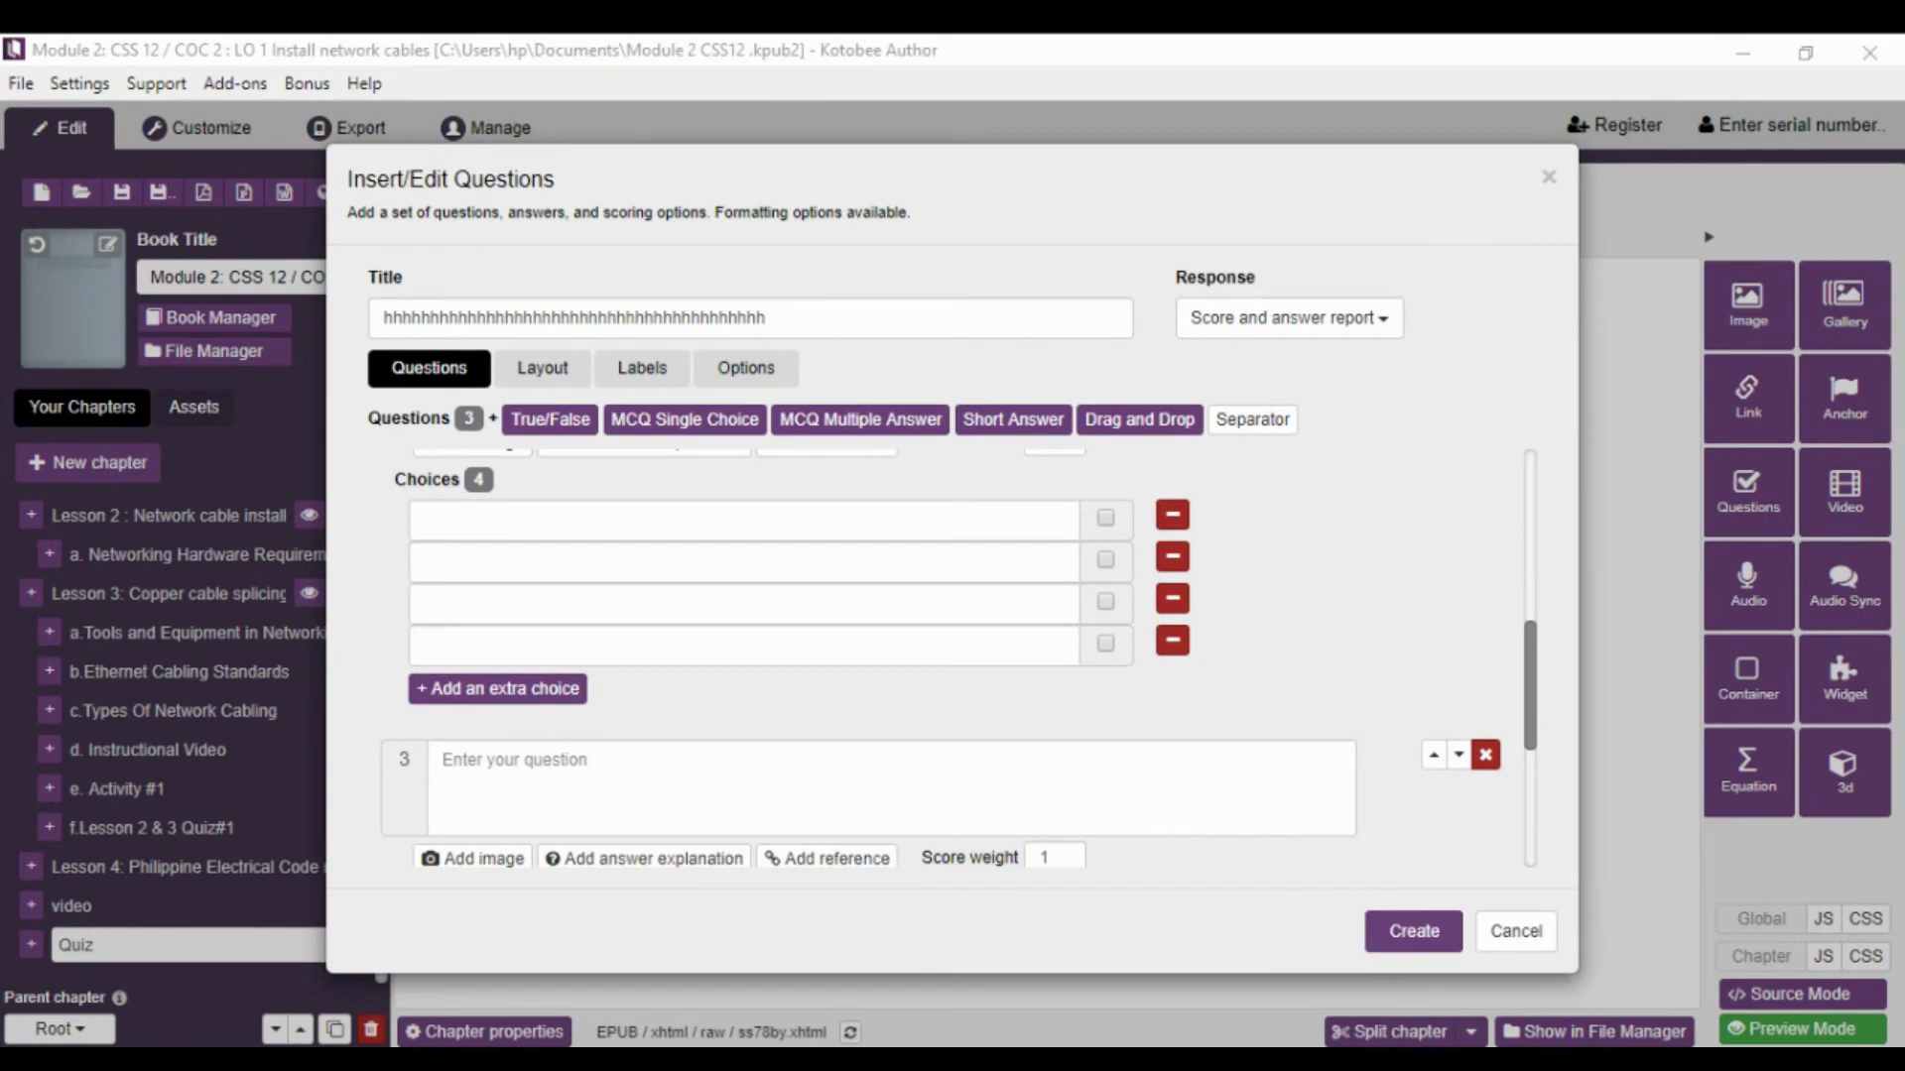
key("alt+Tab")
type("physical address")
key("alt+Tab")
key("alt+Tab")
left_click(510, 566)
type("logical address")
- Fill question 2's last two choices with "port address" and "specific address", and mark "port address" as the correct answer
key("alt+Tab")
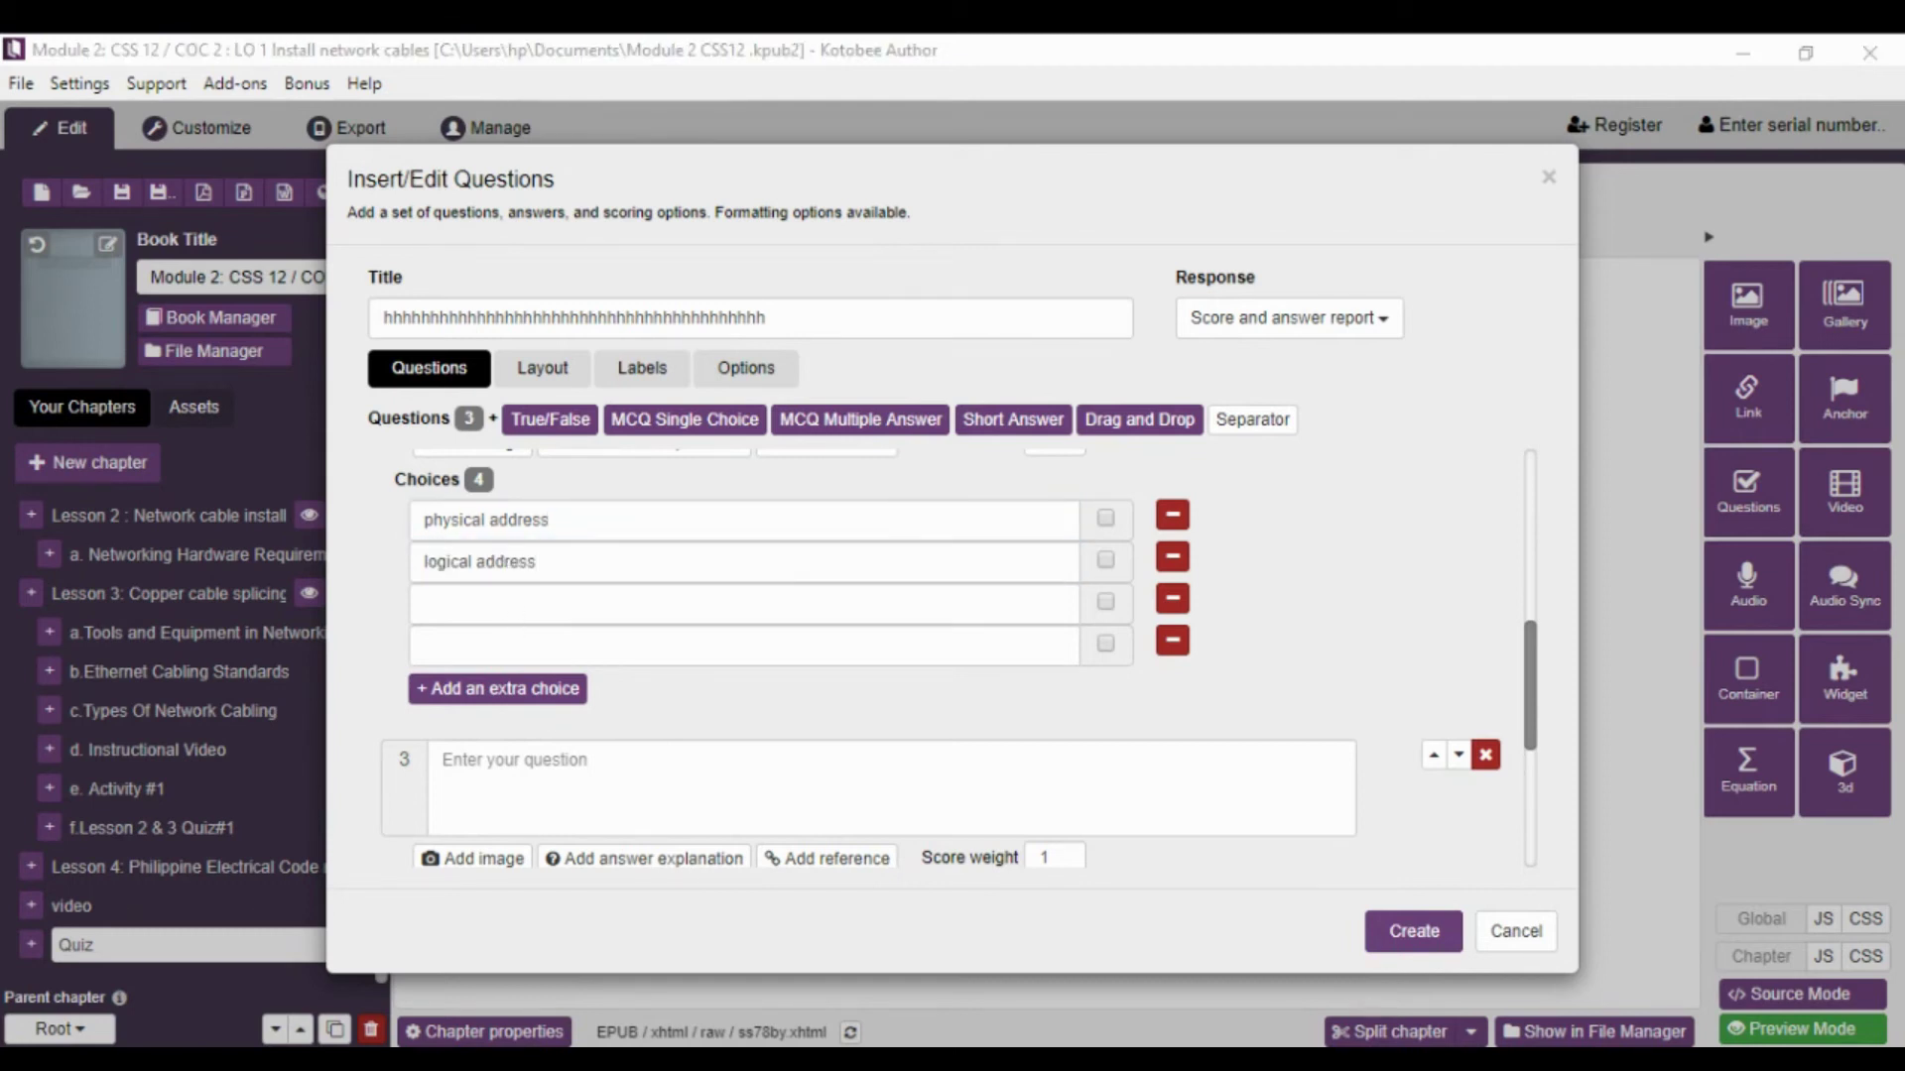
key("alt+Tab")
left_click(532, 602)
type("port address")
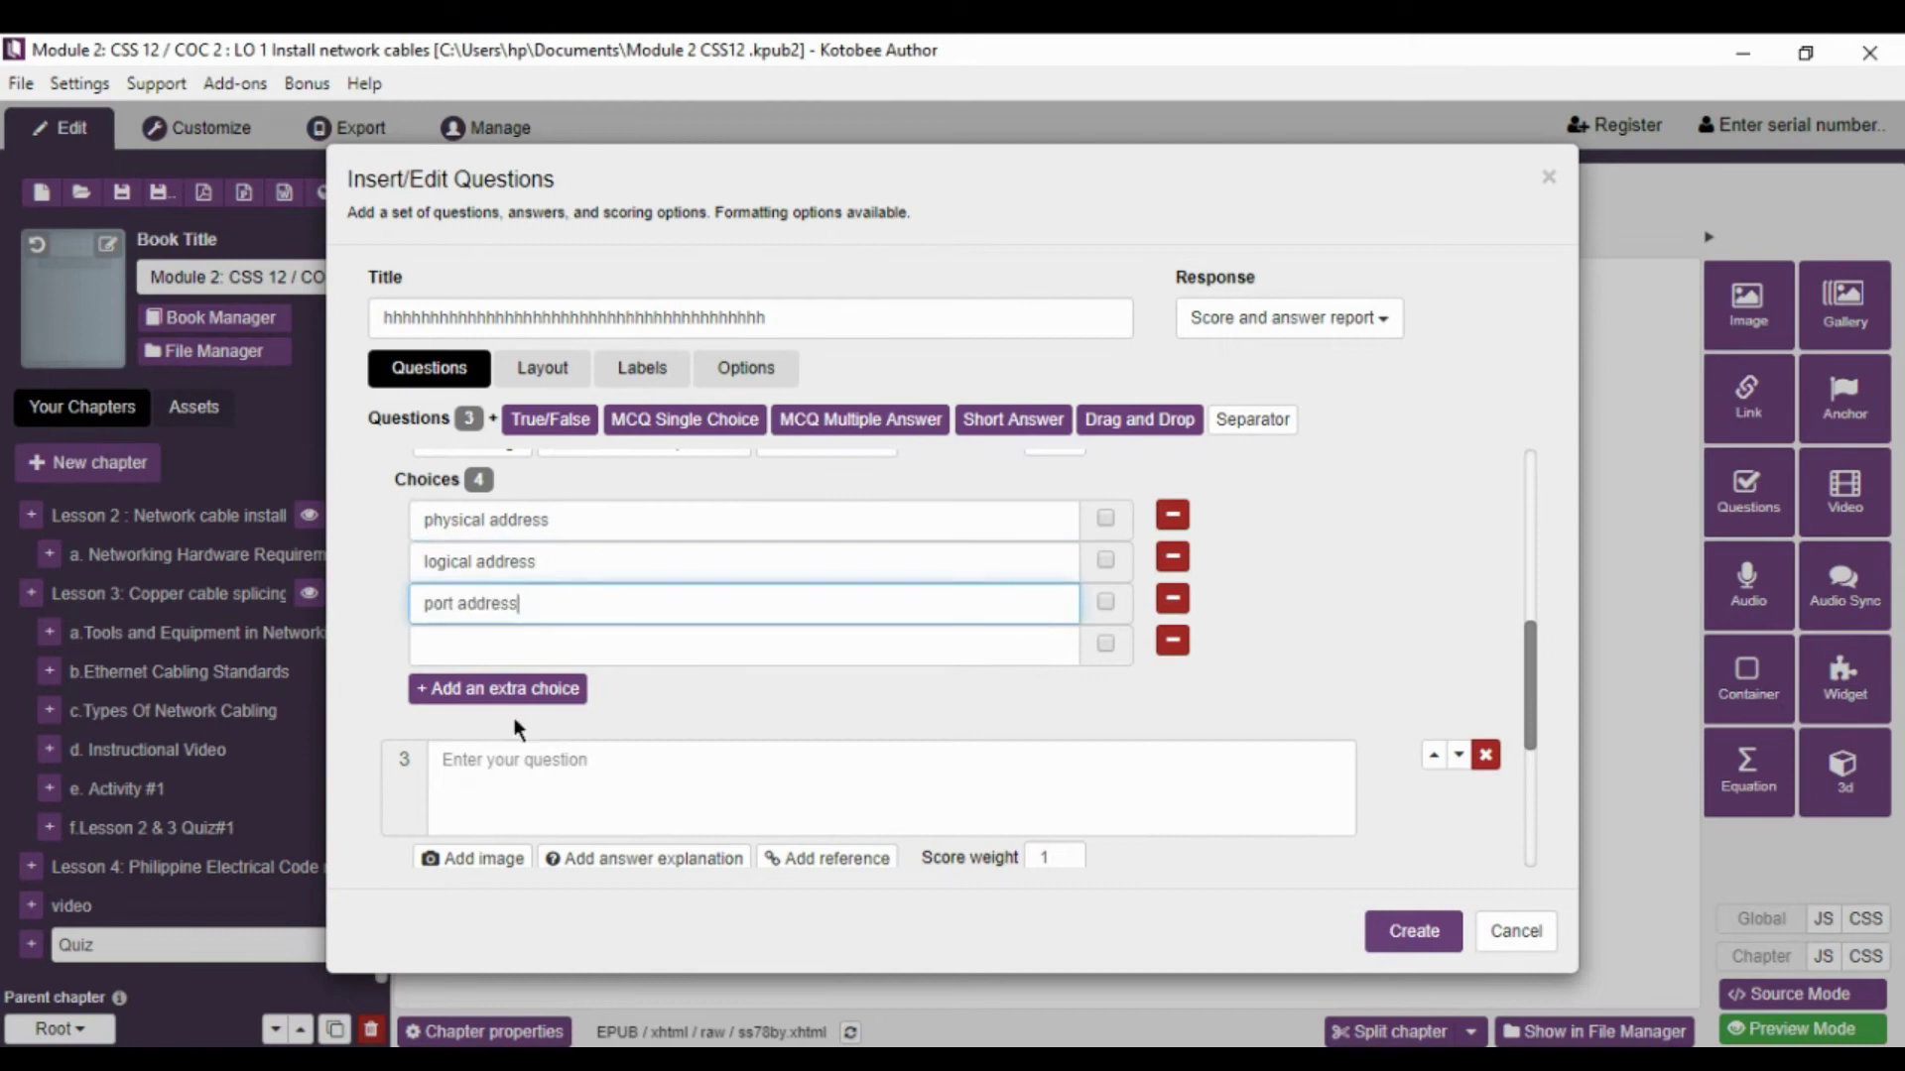
key("alt+Tab")
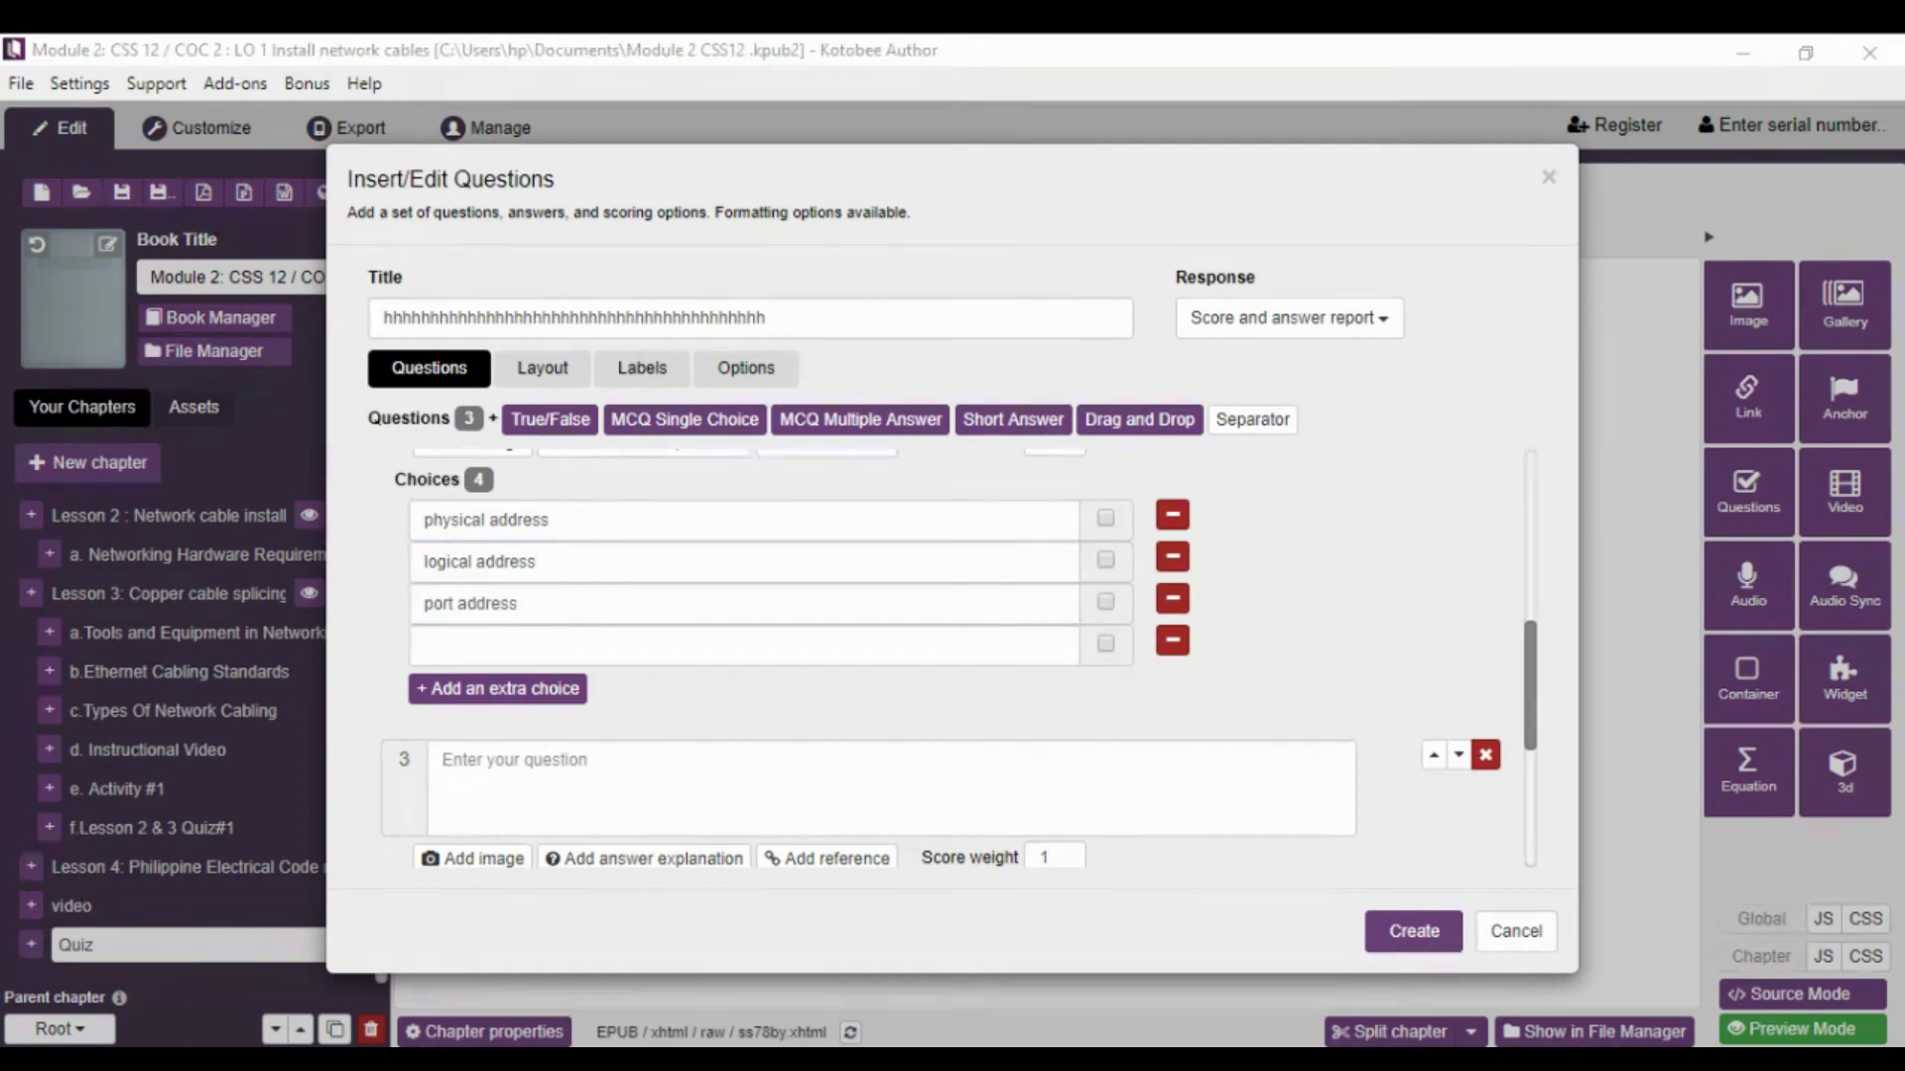
key("alt+Tab")
left_click(563, 645)
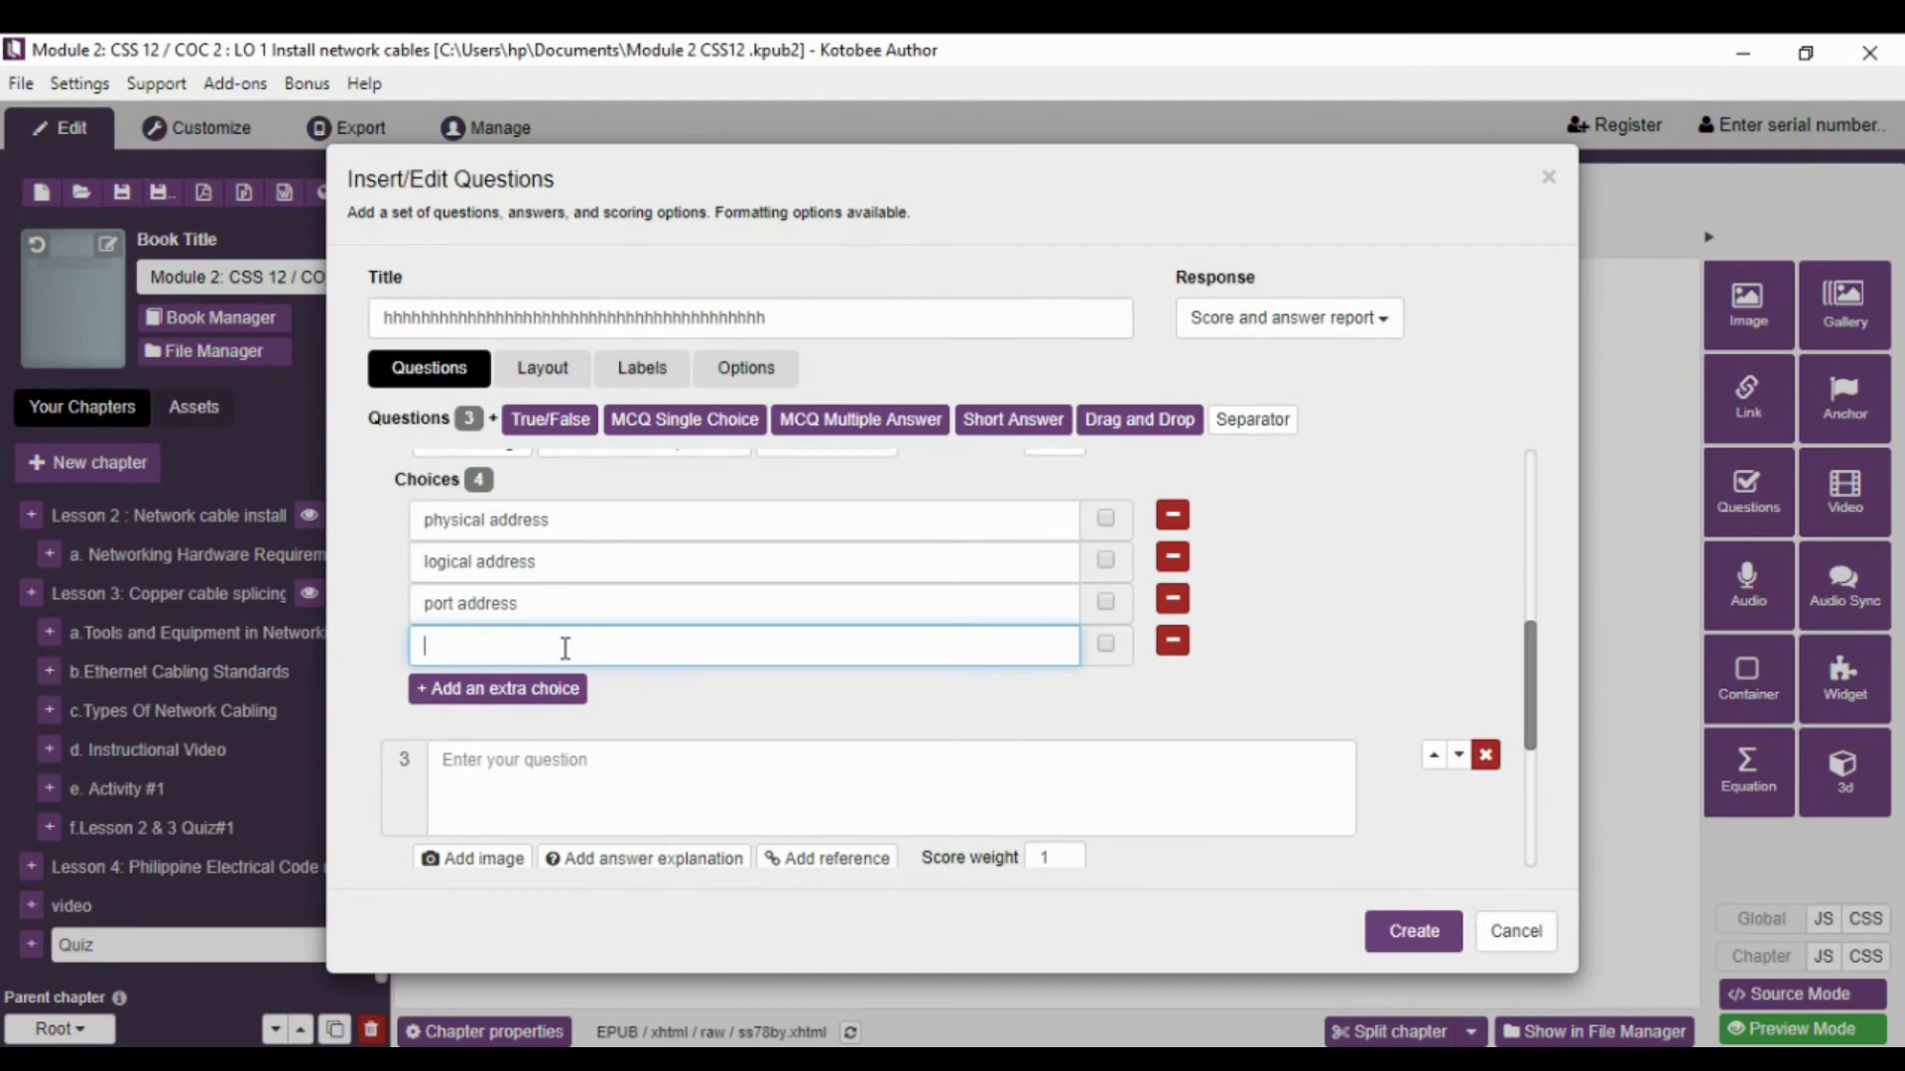
type("specific address")
key("alt+Tab")
key("alt+Tab")
left_click(1107, 601)
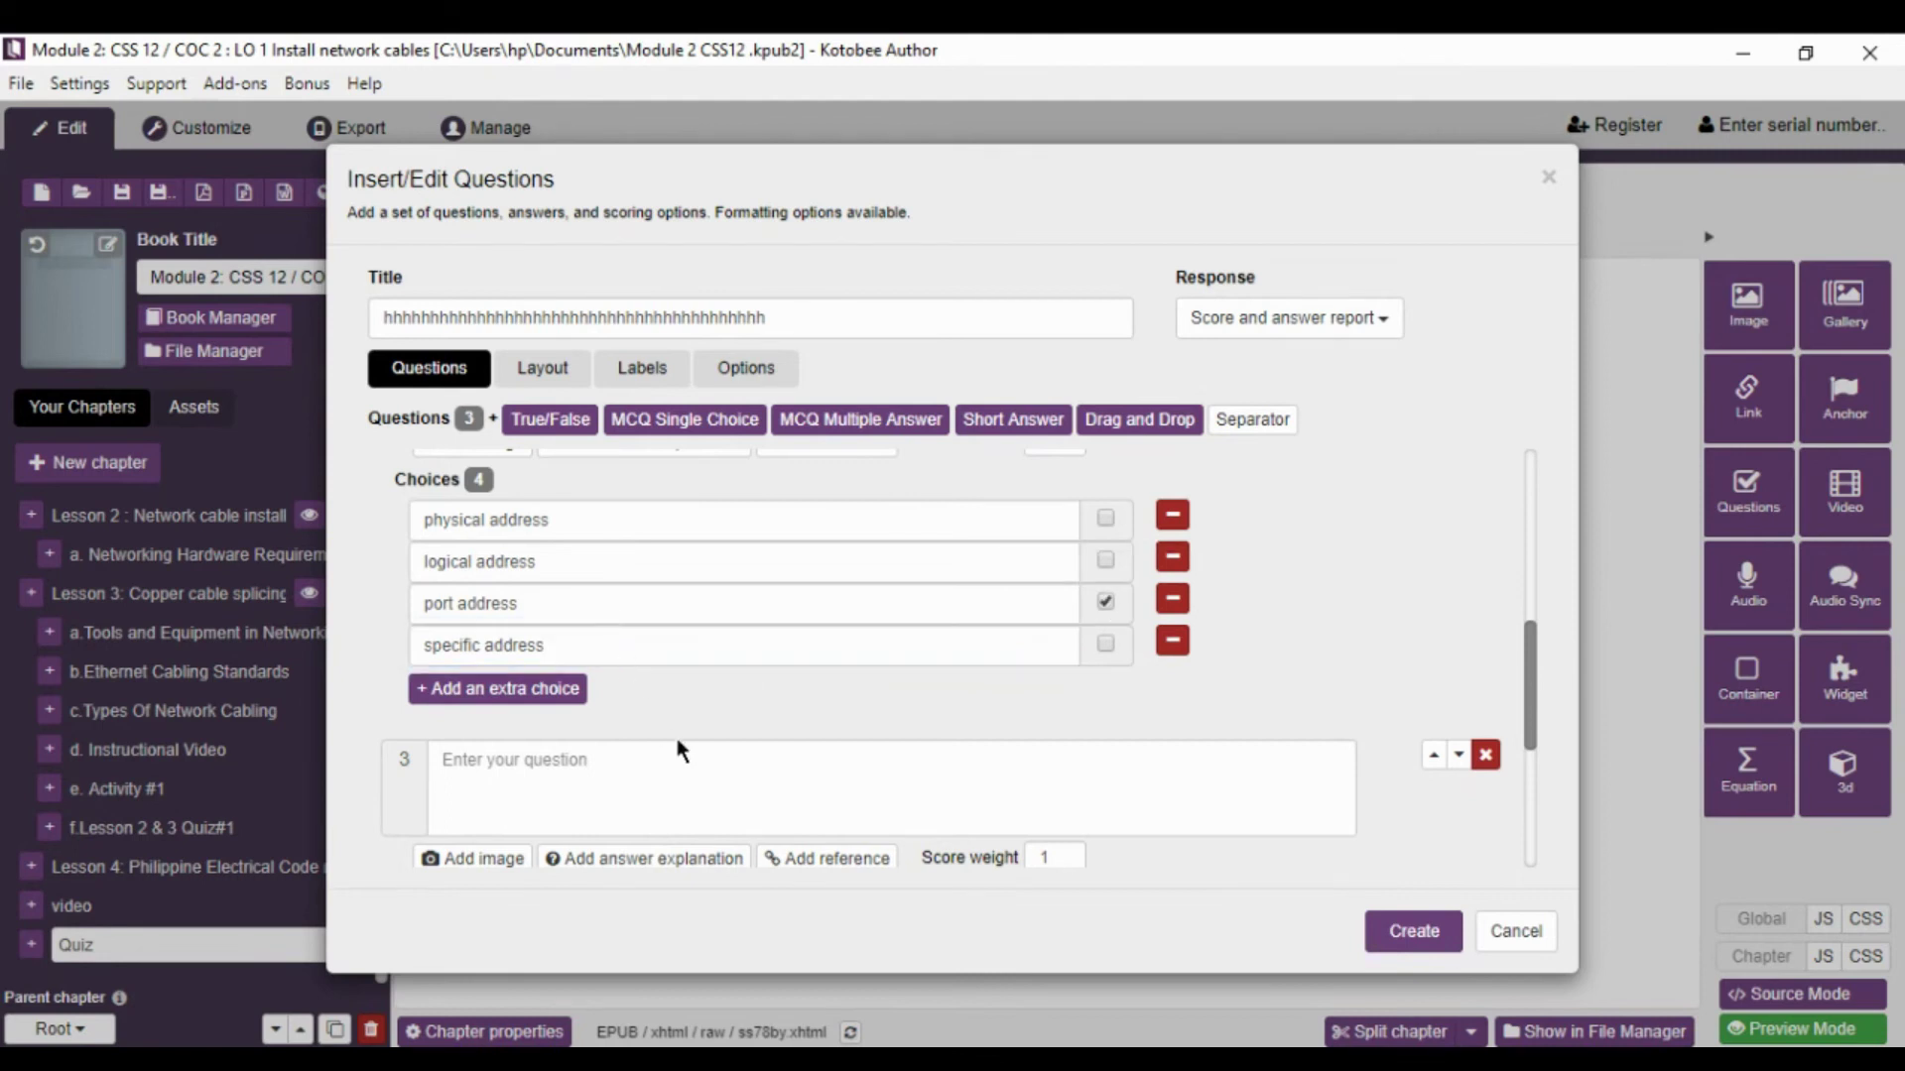
- Enter "Transmission data rate is decided by" as the text of question 3
scroll(680, 724, "up", 1)
scroll(687, 712, "down", 3)
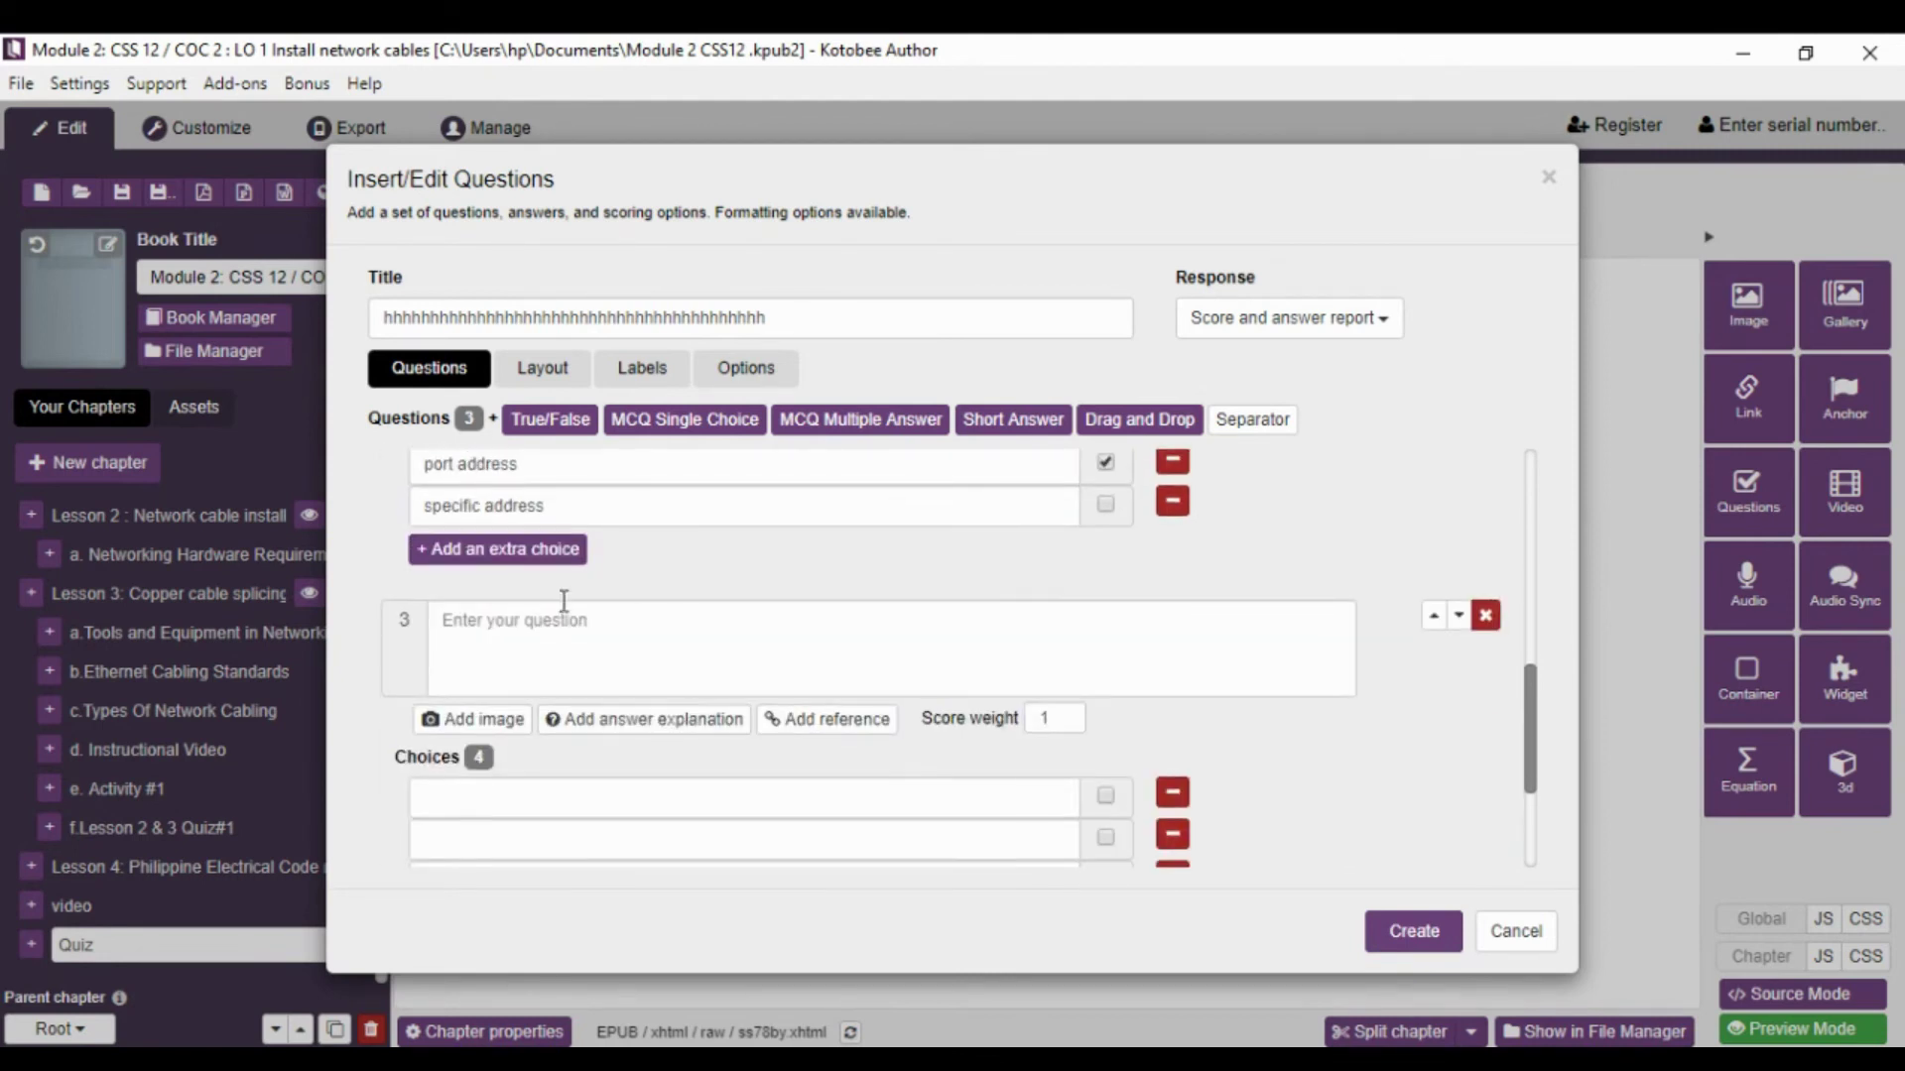
left_click(563, 635)
key("alt+Tab")
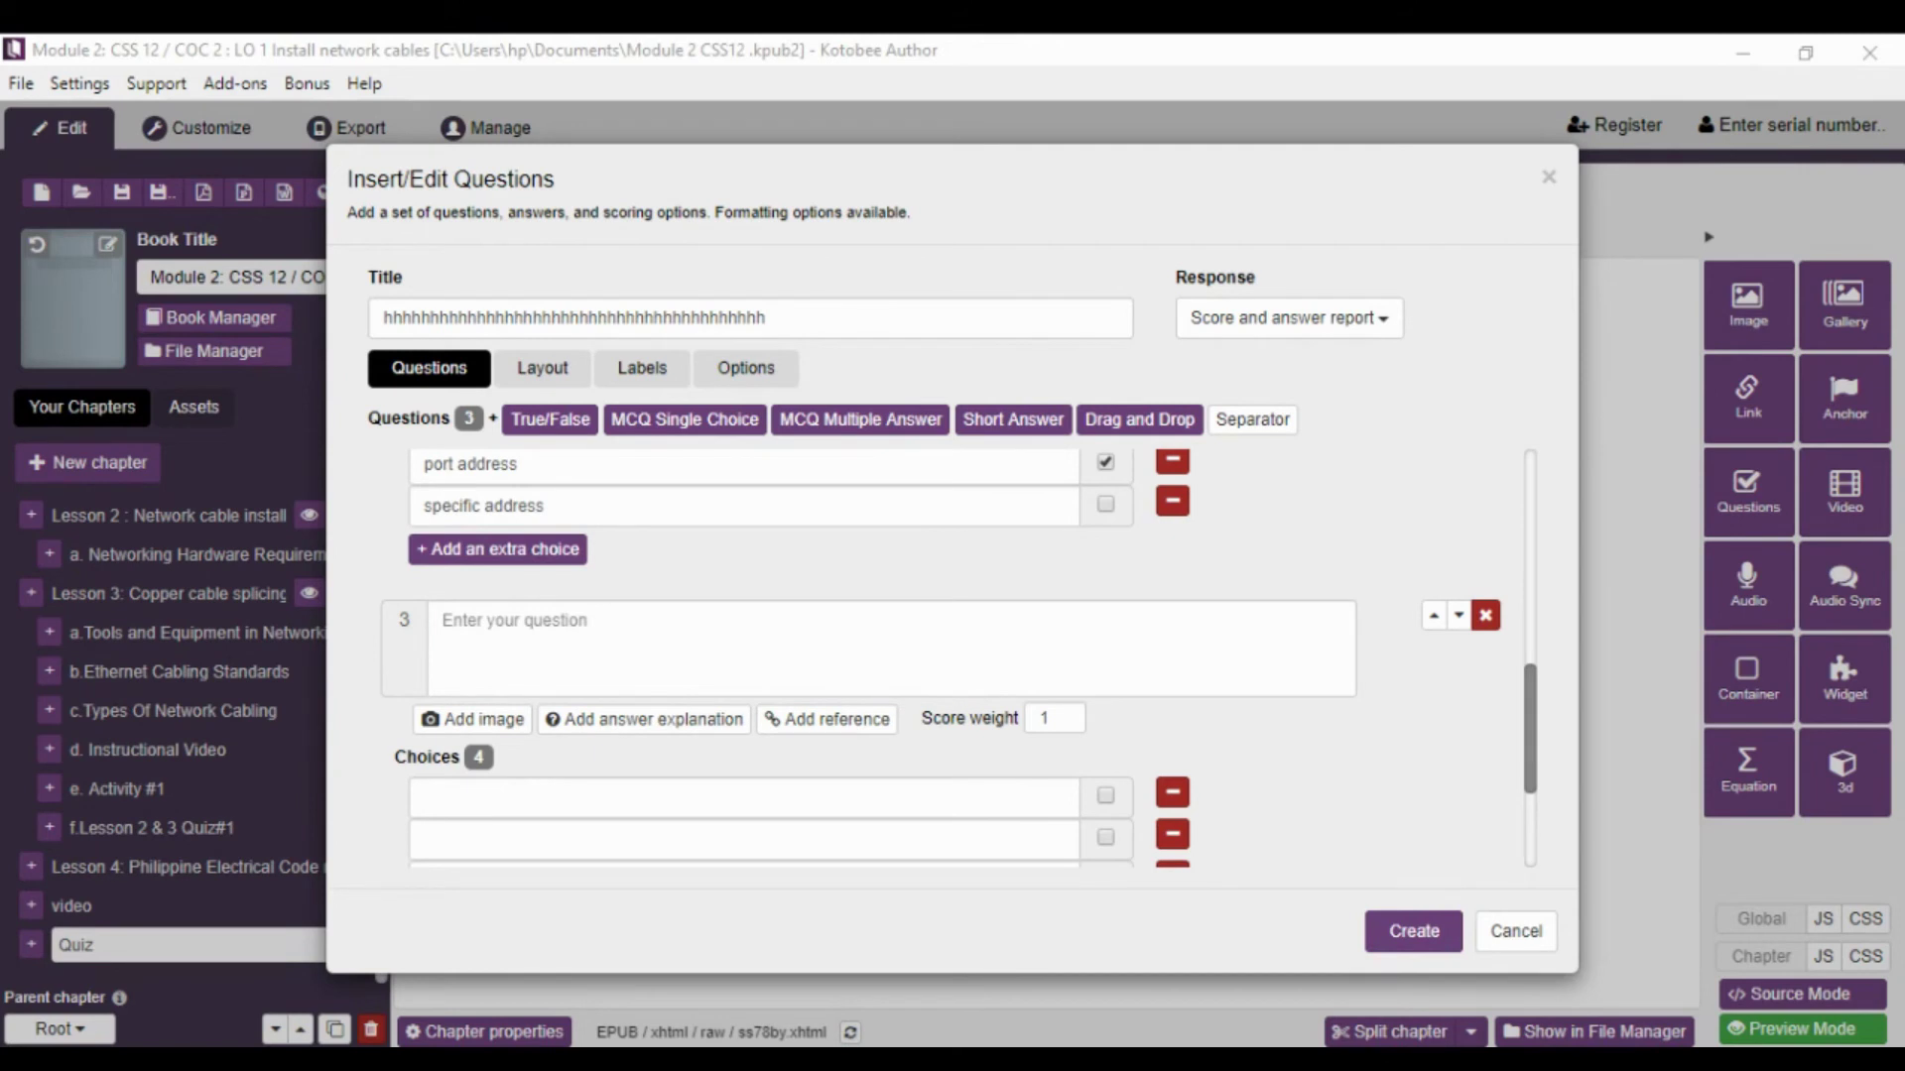
left_click(646, 625)
type("Transmission data rate is decided by")
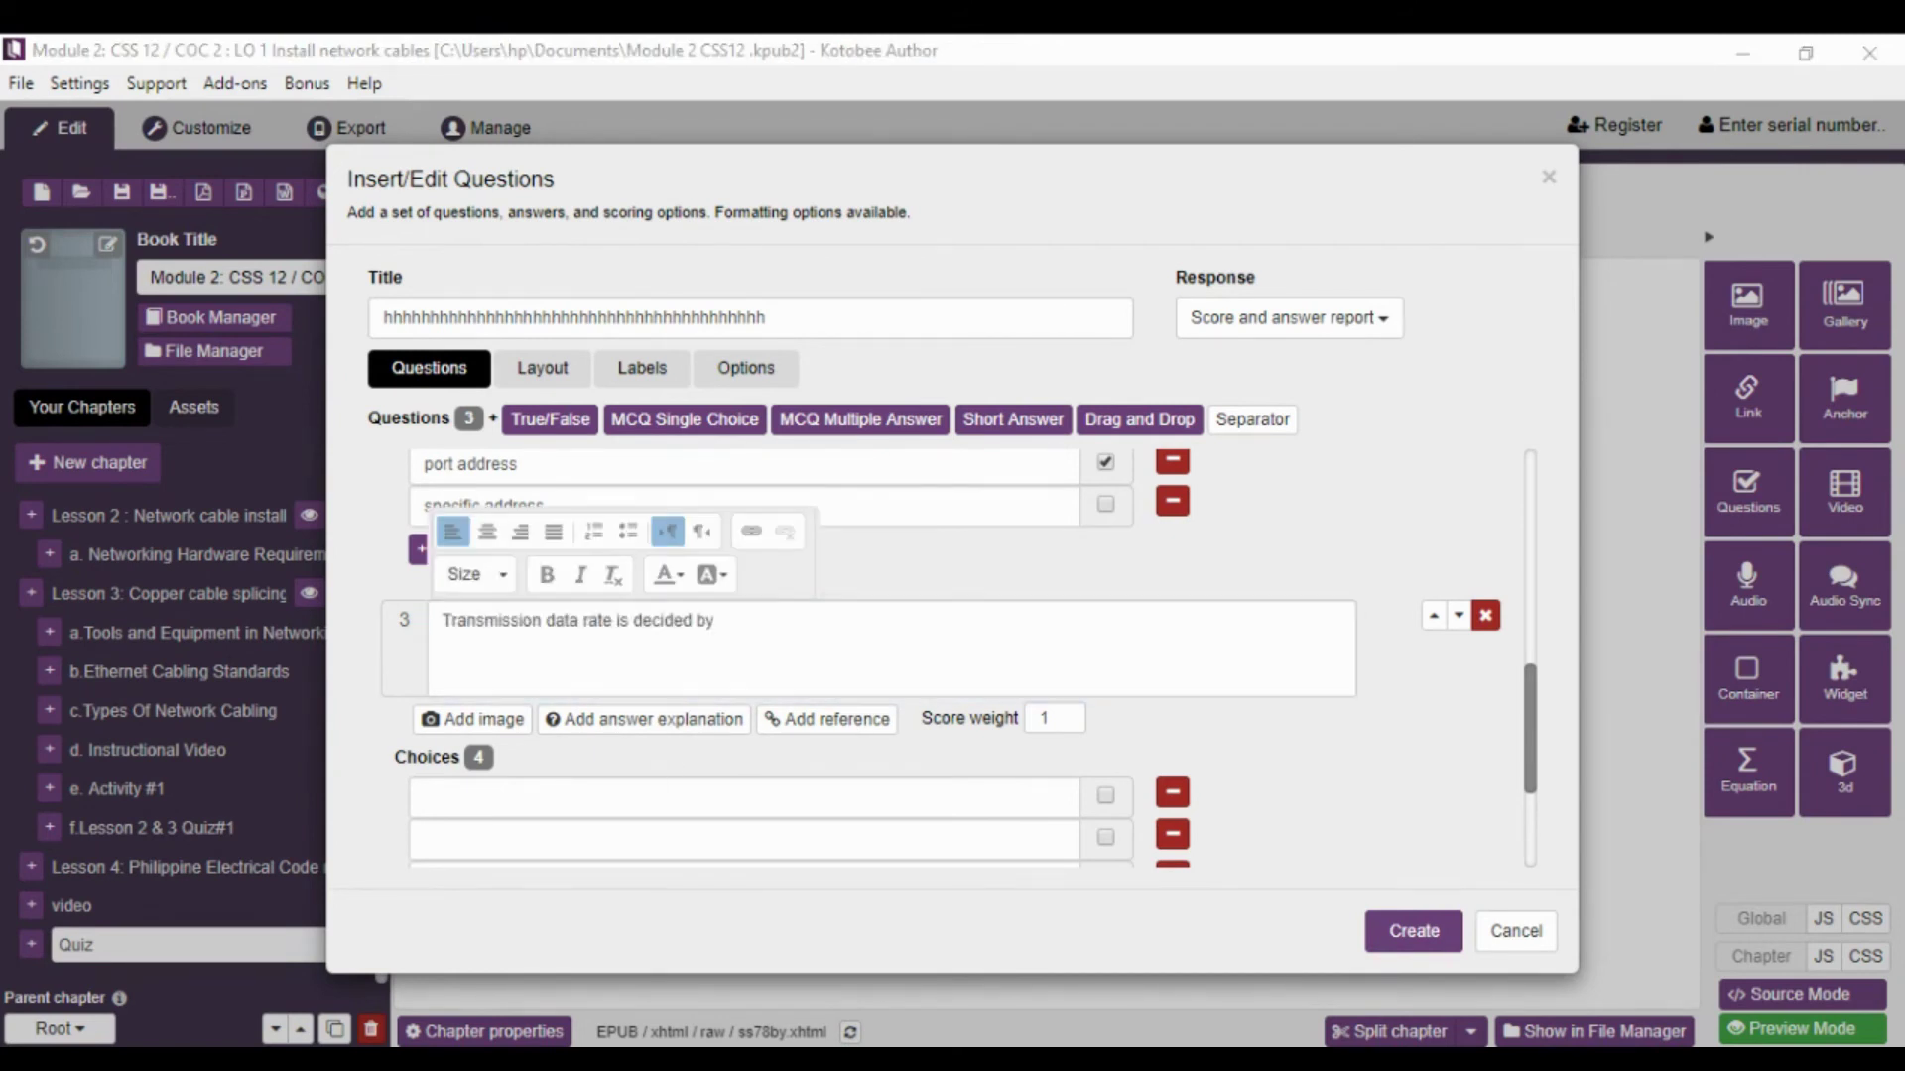
key("Tab")
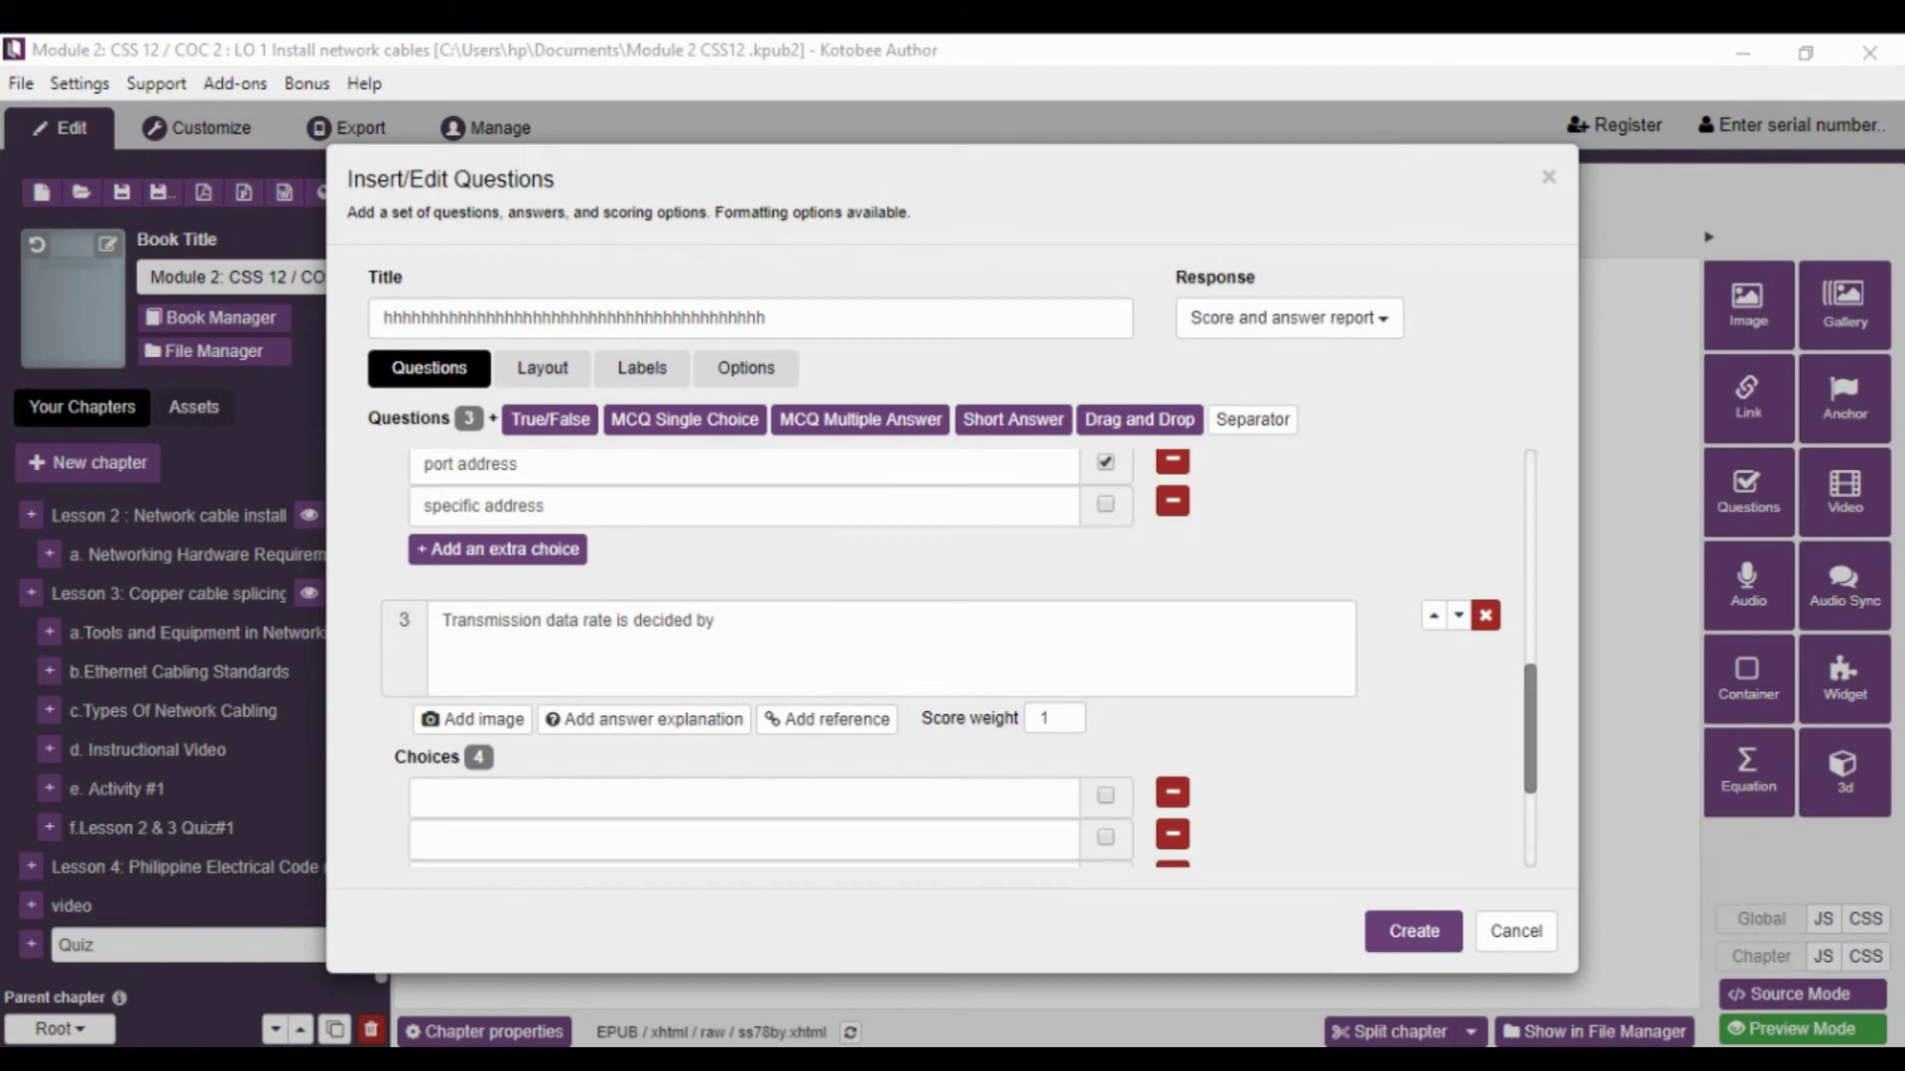
- Fill question 3's first two choices with "network layer" and "physical layer"
left_click(561, 797)
type("network layer")
left_click(575, 829)
type("physical layer")
- Fill question 3's last two choices with "data link layer" and "transport layer"
scroll(571, 800, "down", 3)
left_click(527, 647)
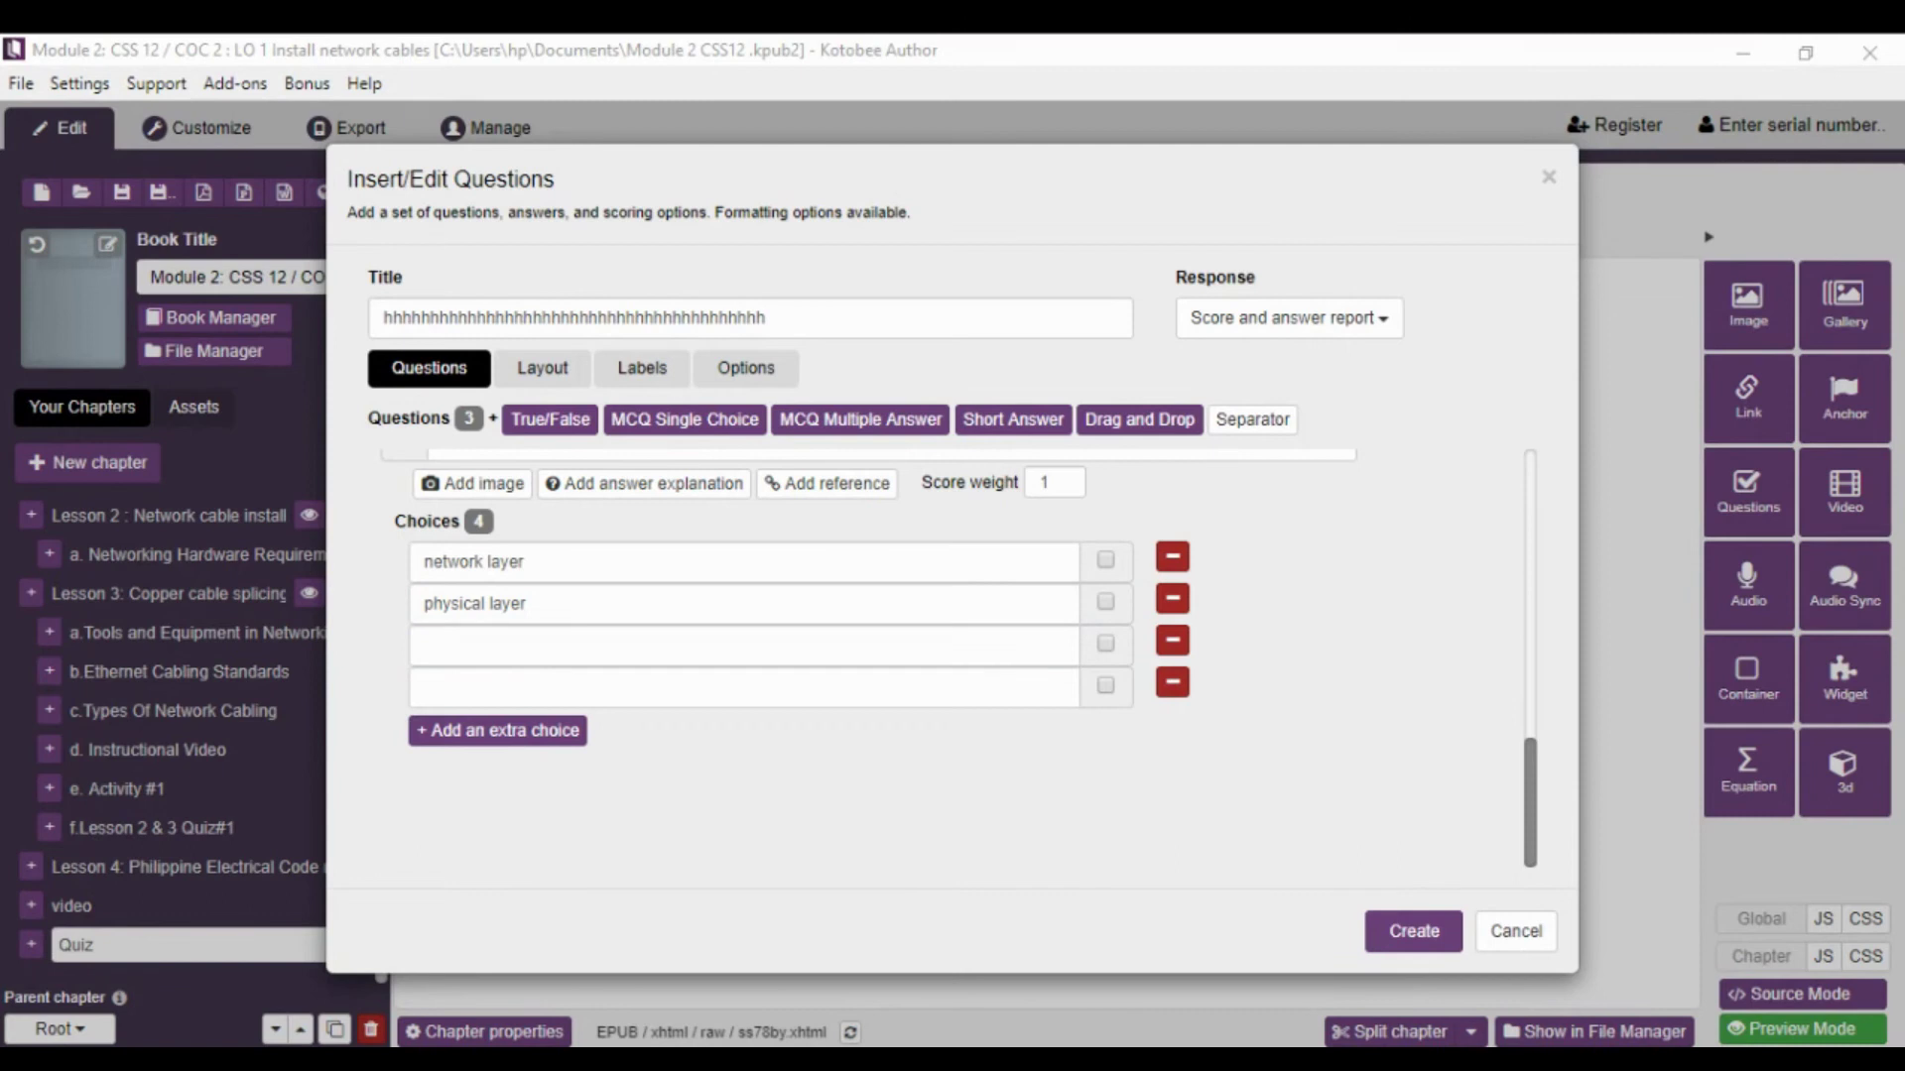
key("alt+Tab")
type("data link layer")
key("alt+Tab")
key("alt+Tab")
left_click(629, 693)
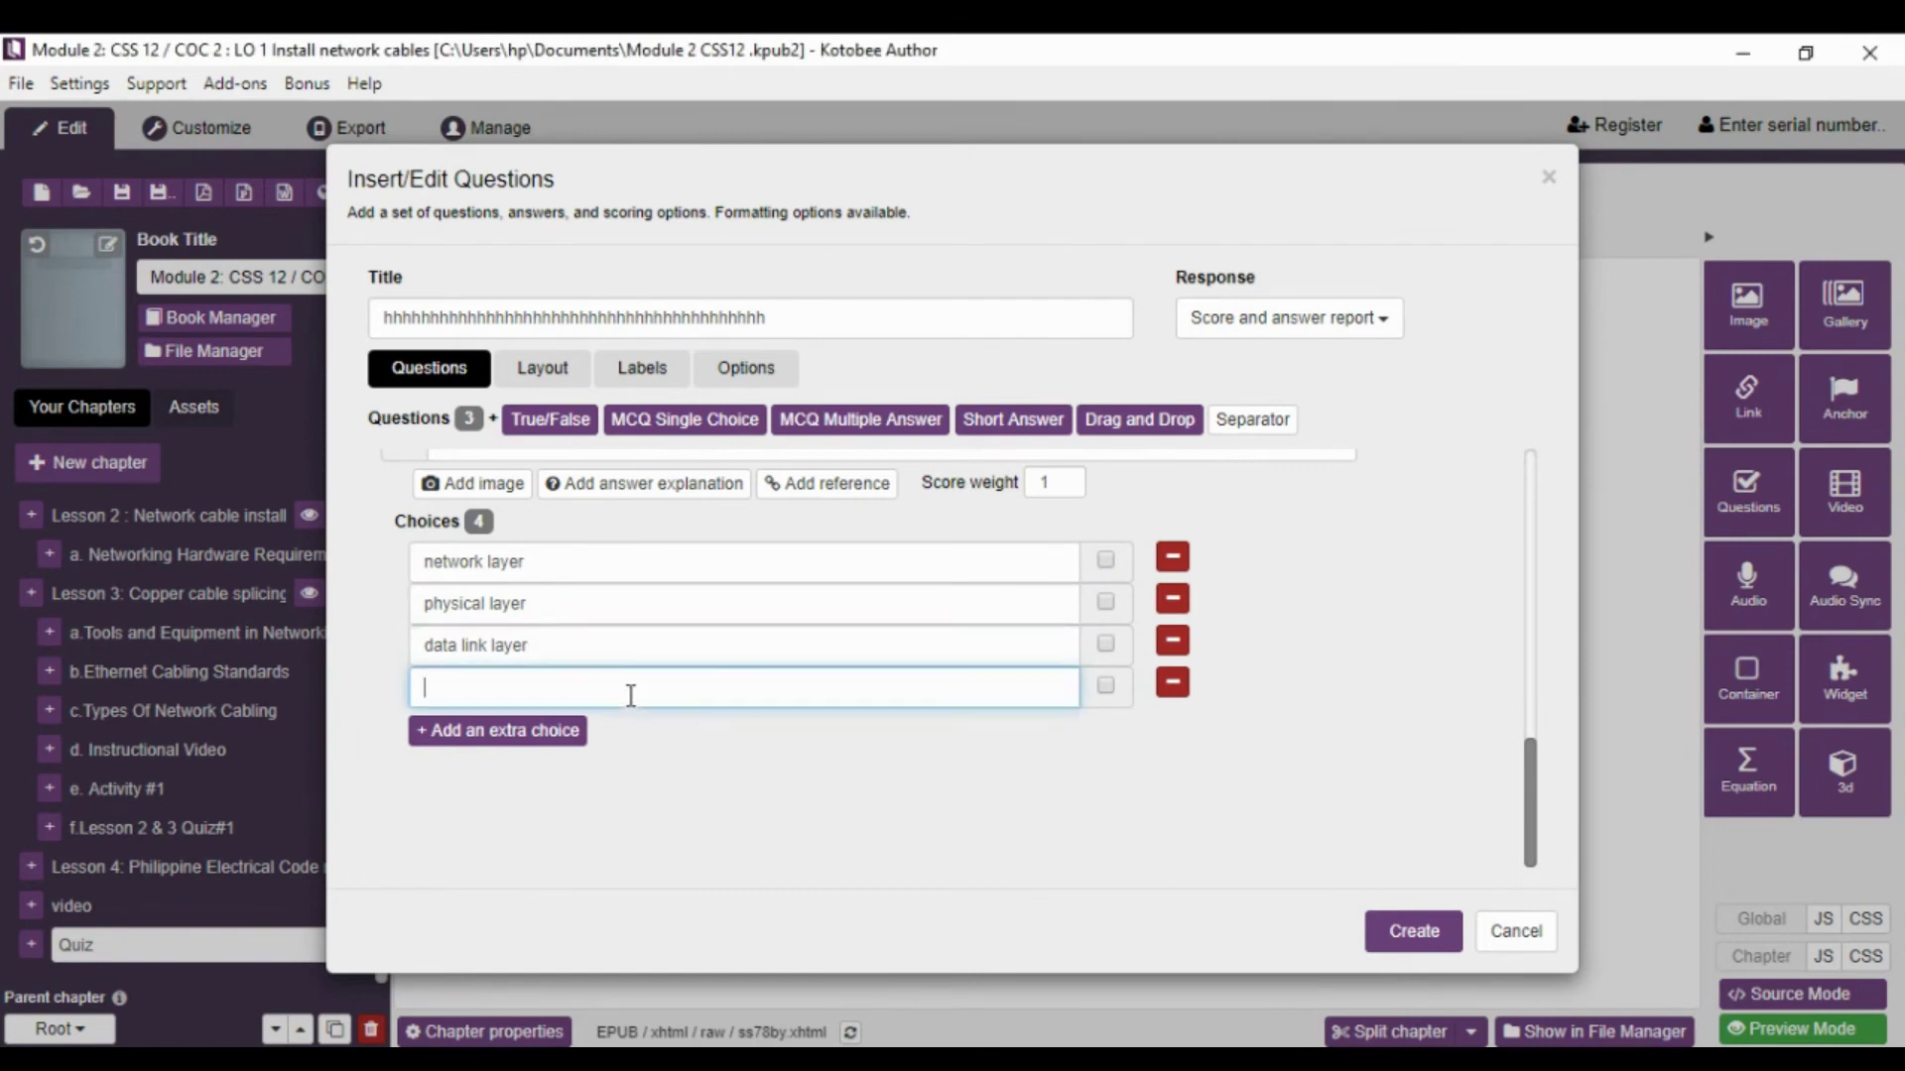
type("transport layer")
- Mark "physical layer" as question 3's correct answer and remove the "transport layer" choice
key("alt+Tab")
key("alt+Tab")
left_click(1108, 600)
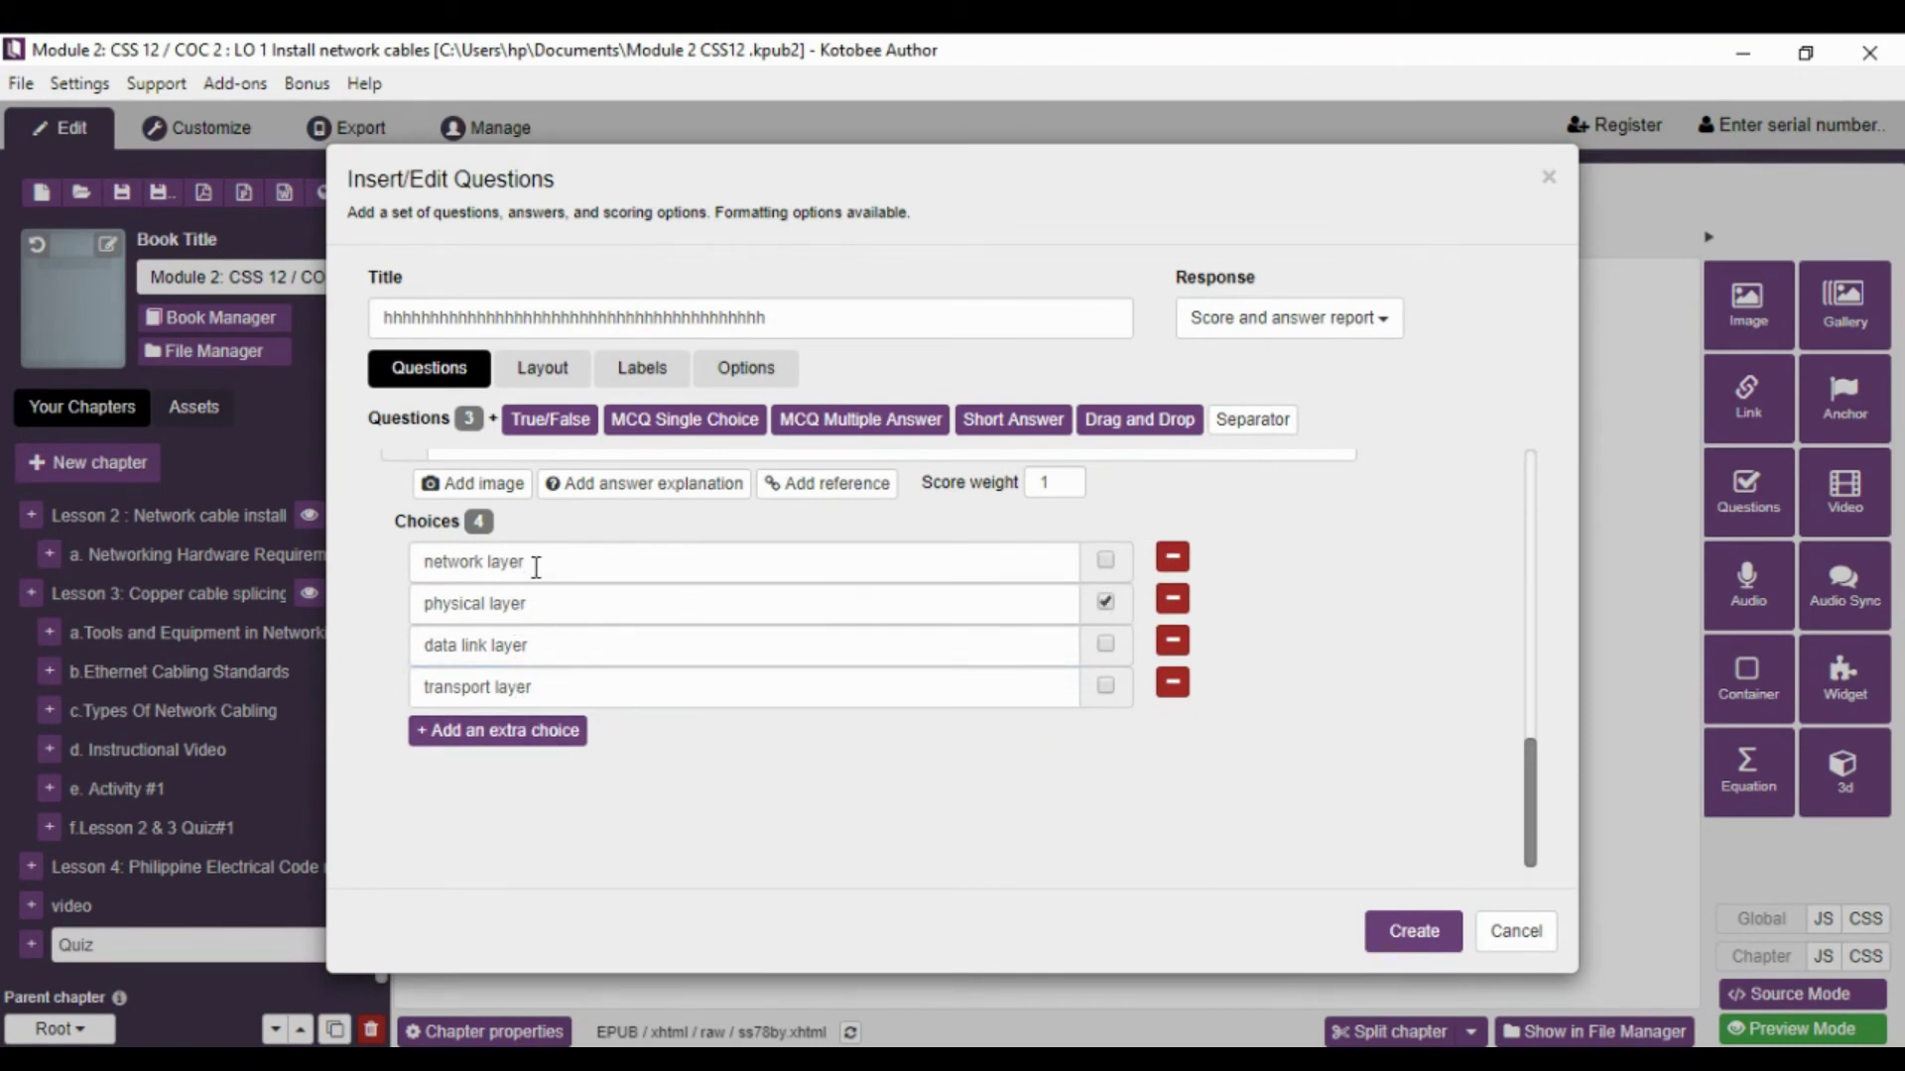
left_click(1172, 683)
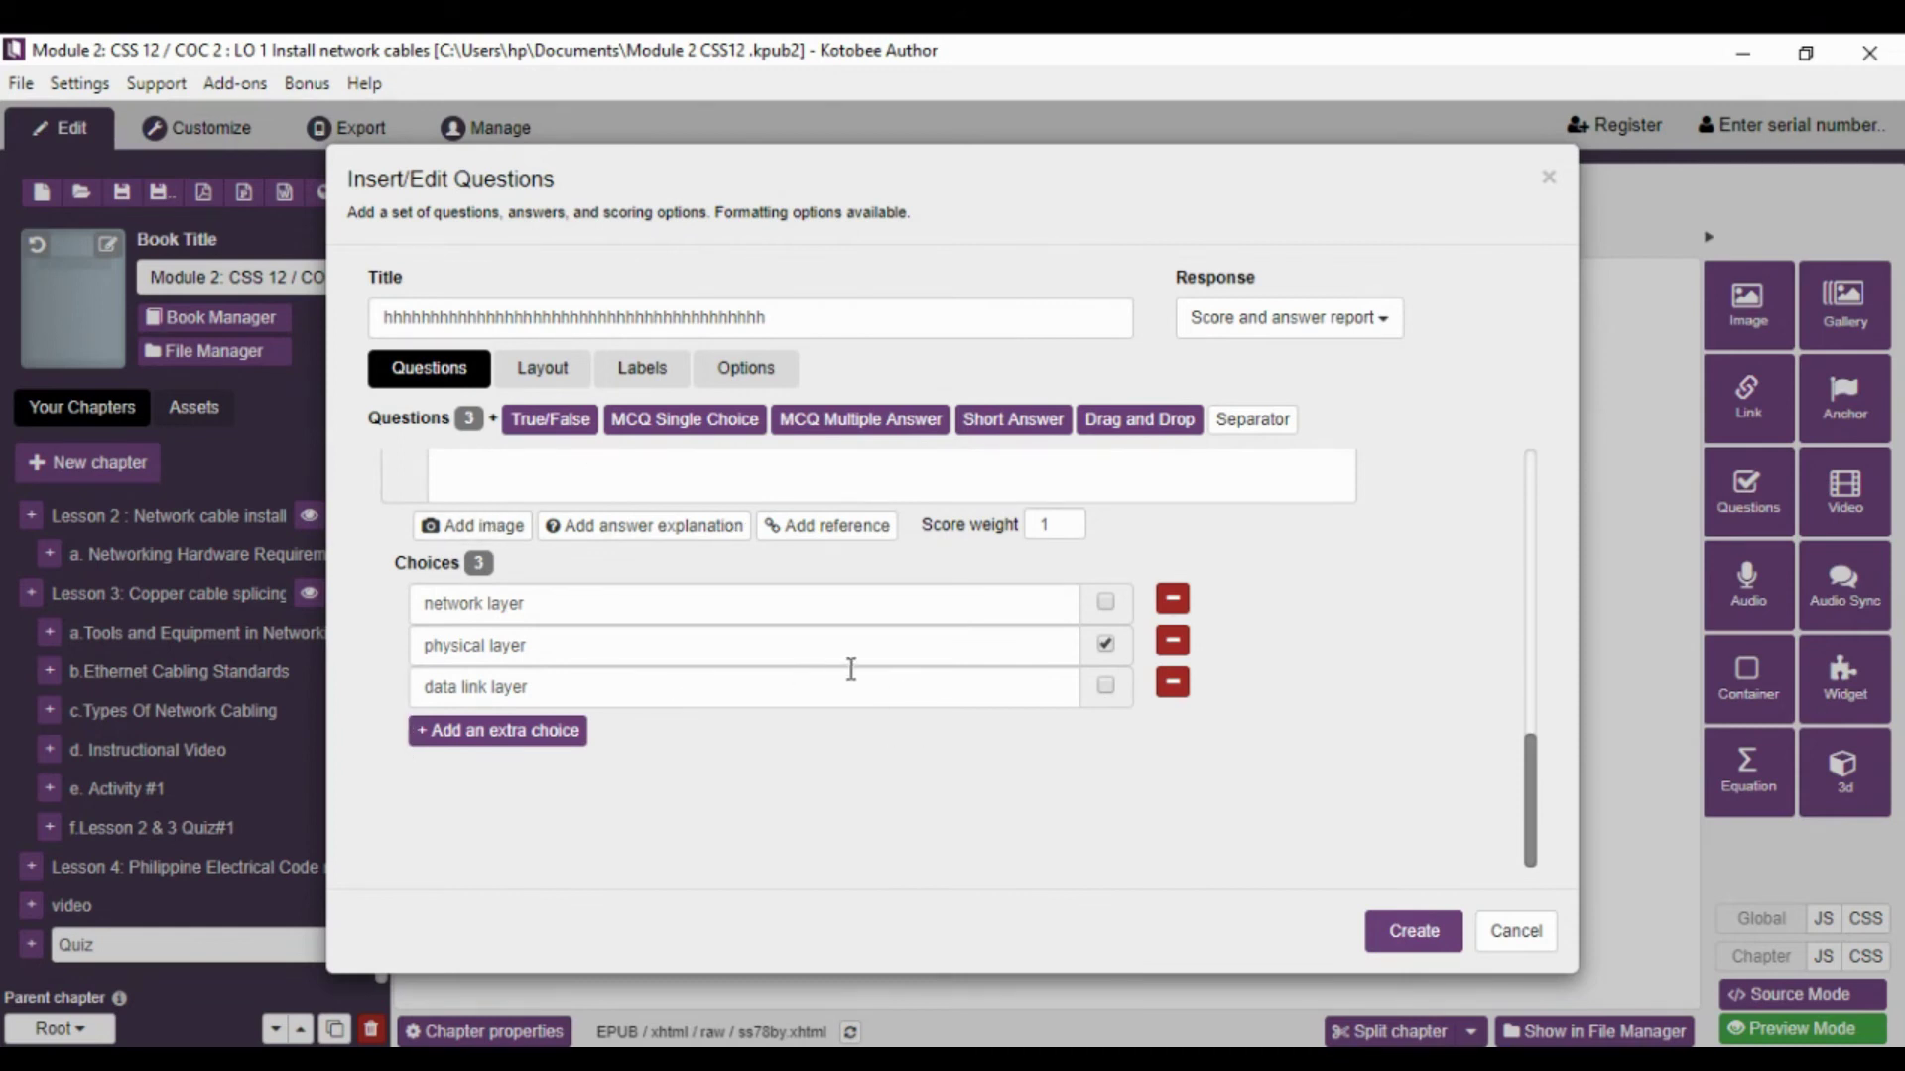
left_click(830, 723)
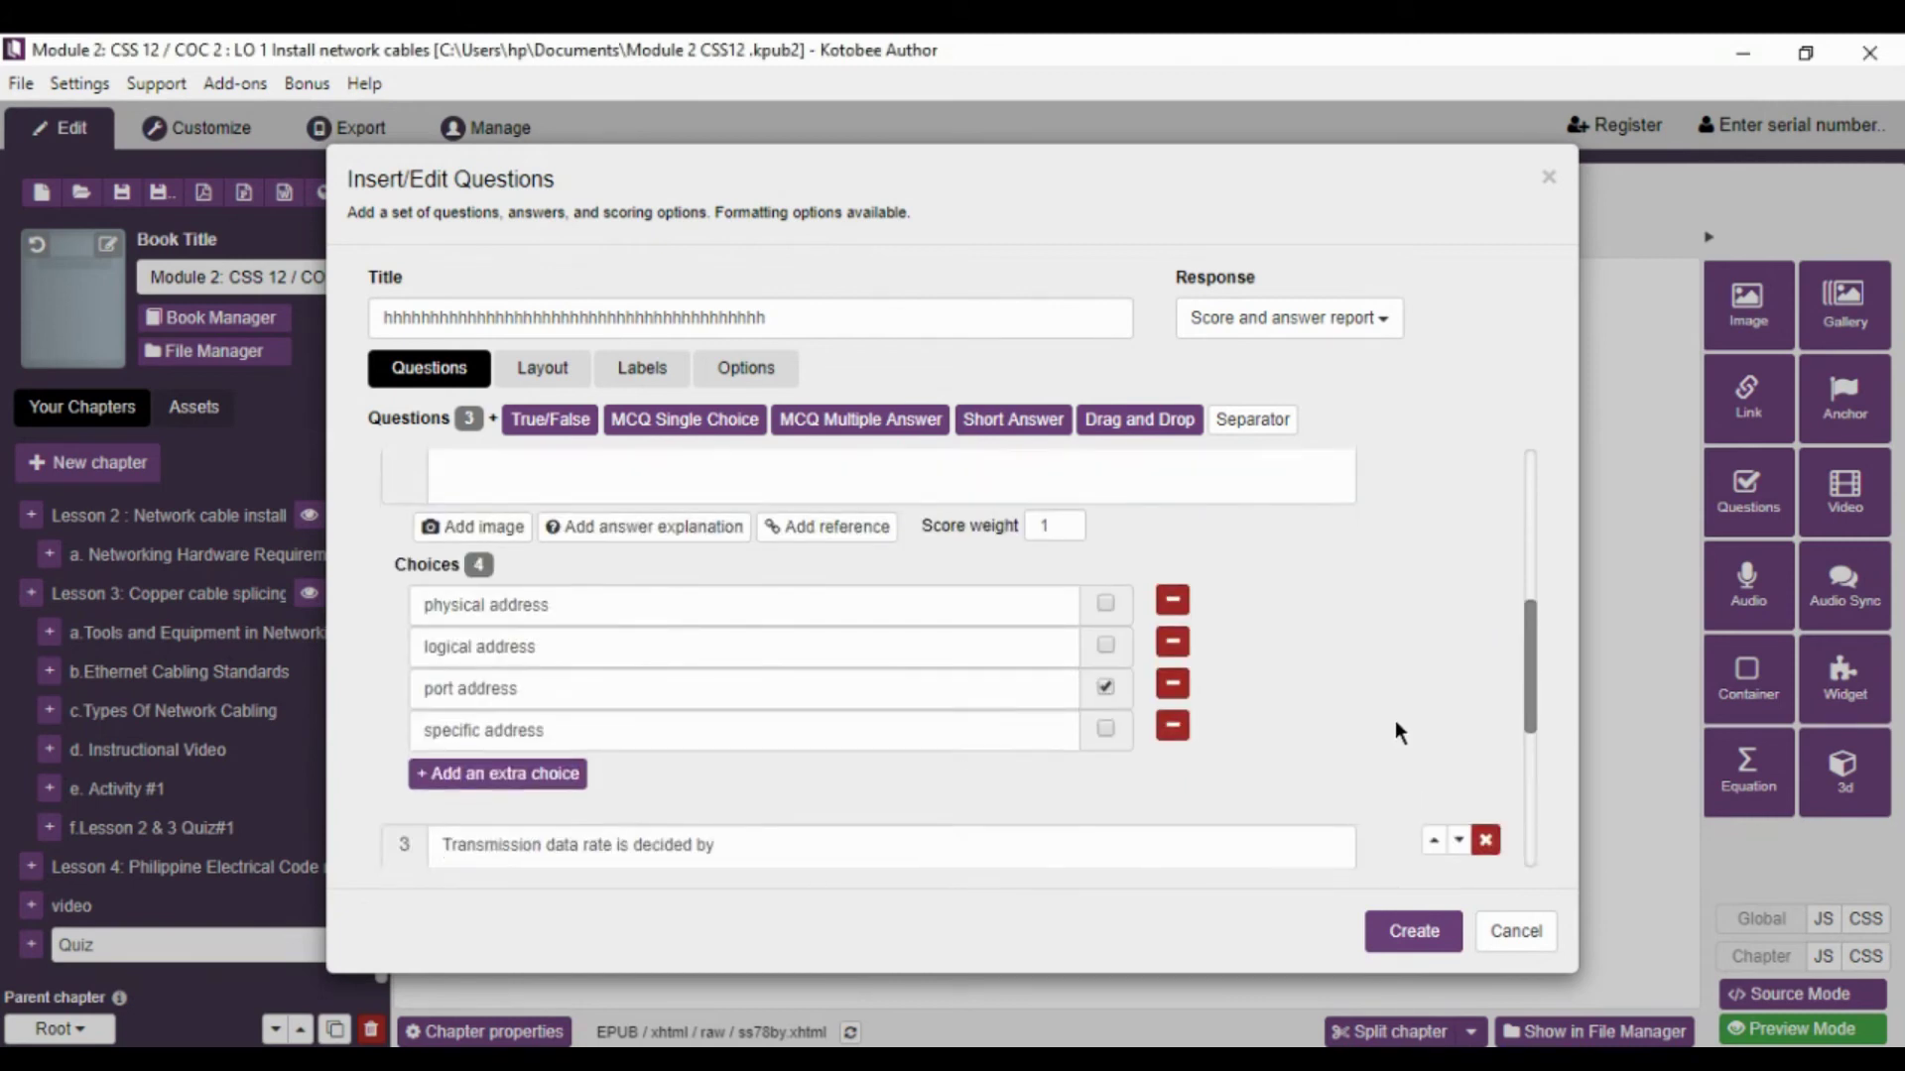
- Create the question set, and in its options enable question numbering and set the total score to 3
scroll(714, 774, "up", 5)
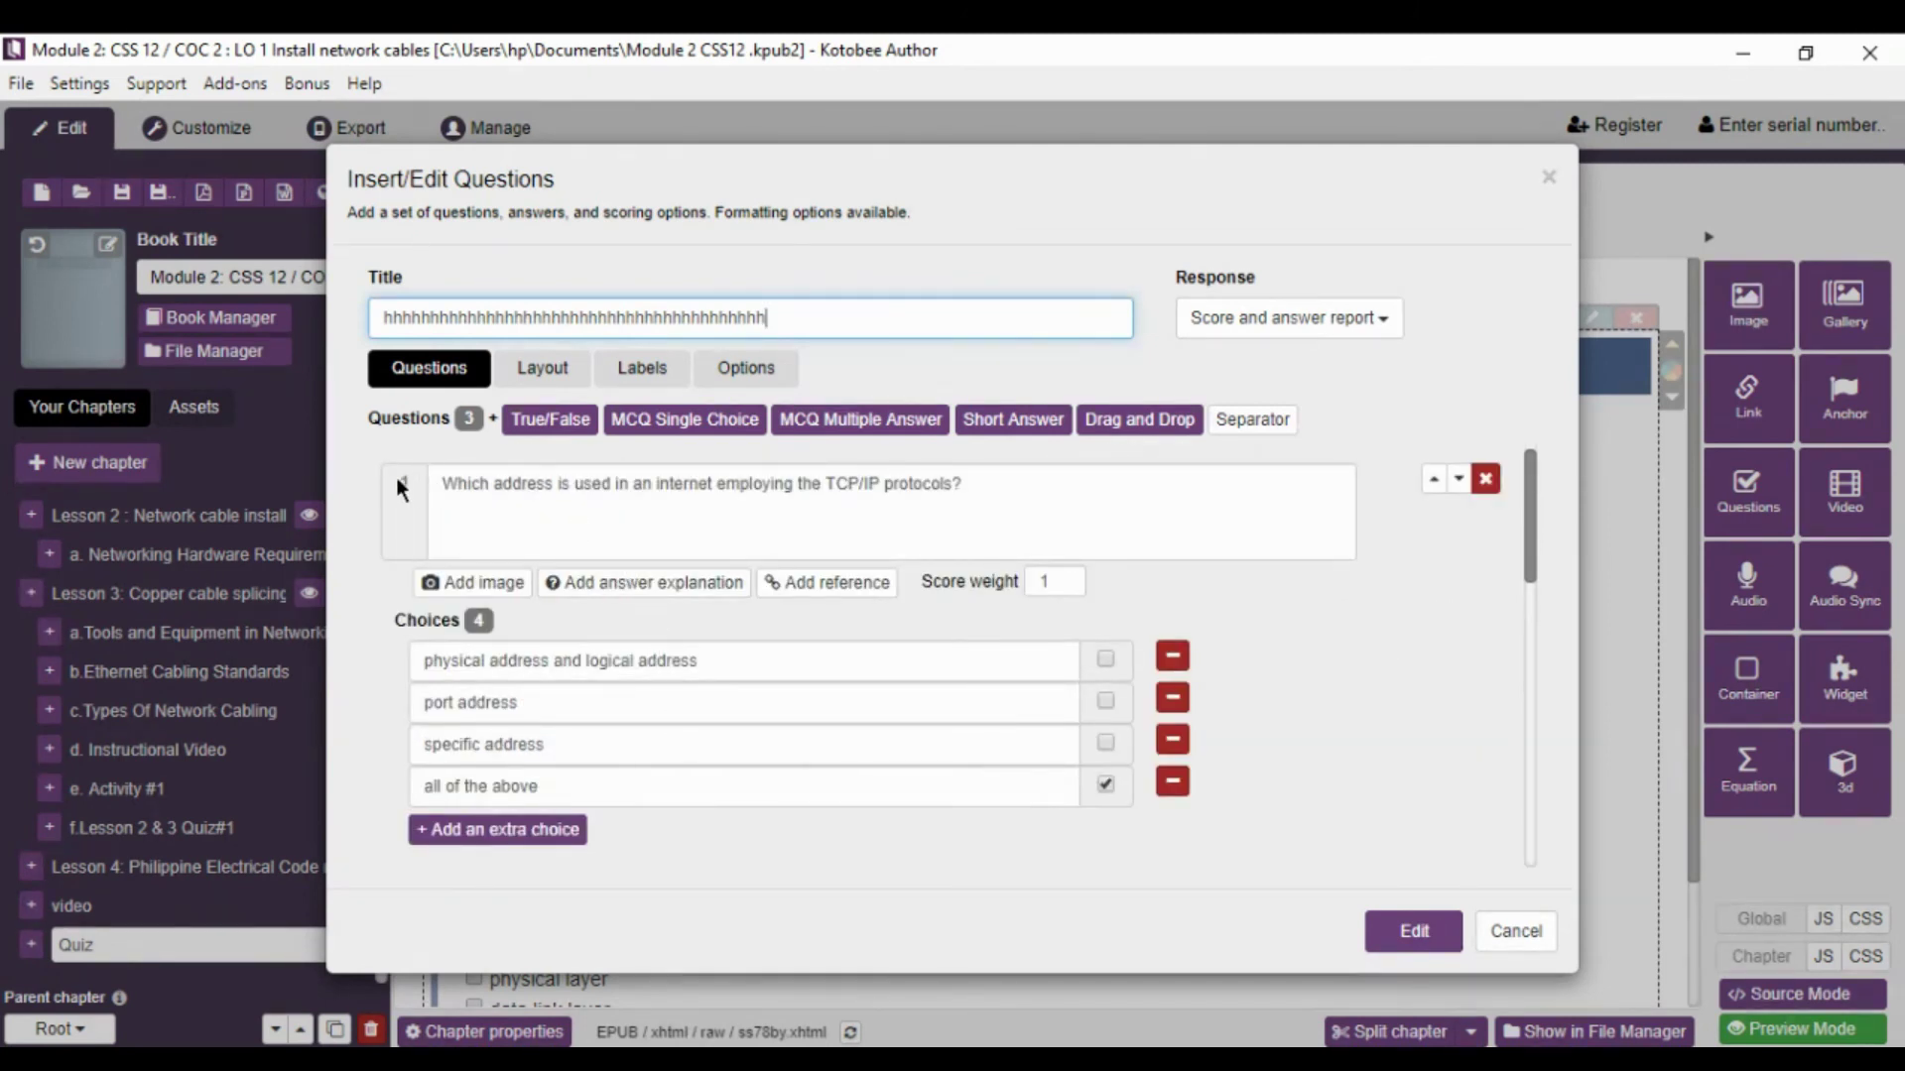
left_click(746, 369)
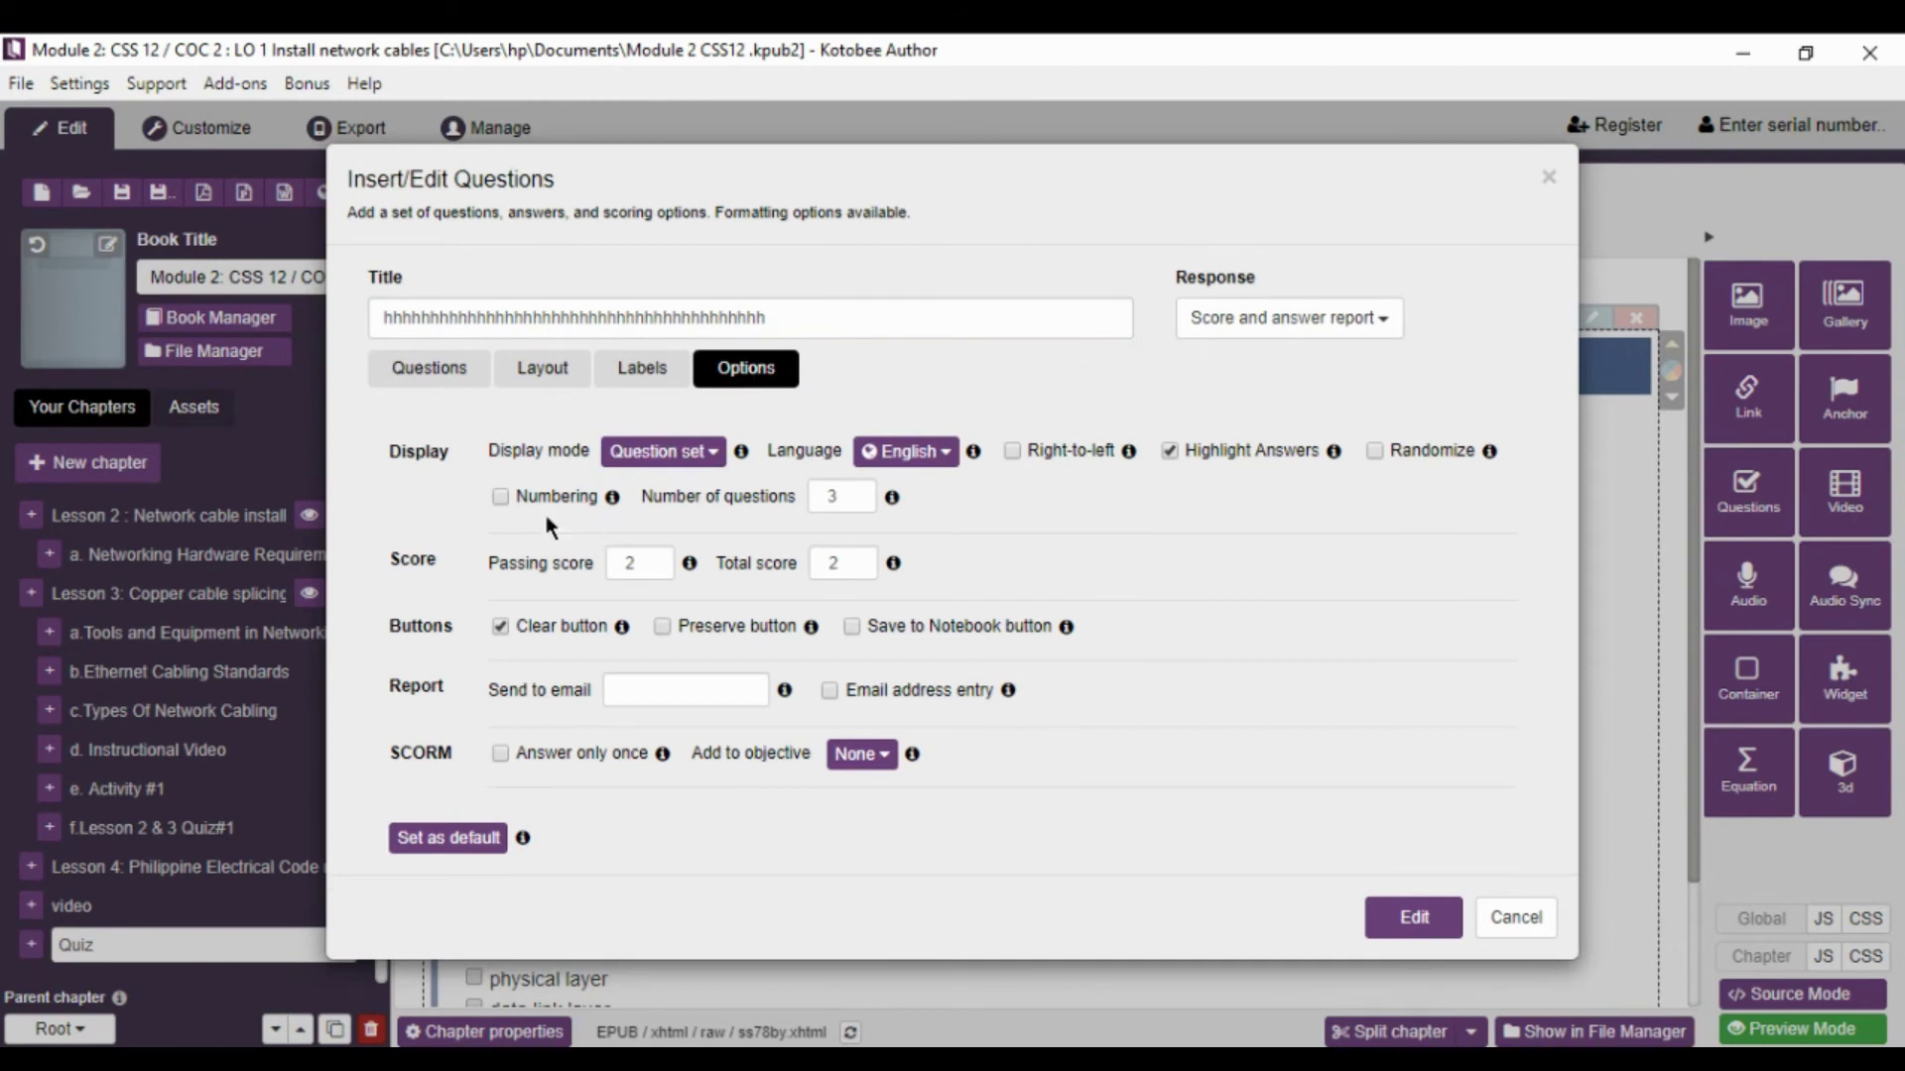
left_click(500, 497)
double_click(835, 564)
left_click(1415, 919)
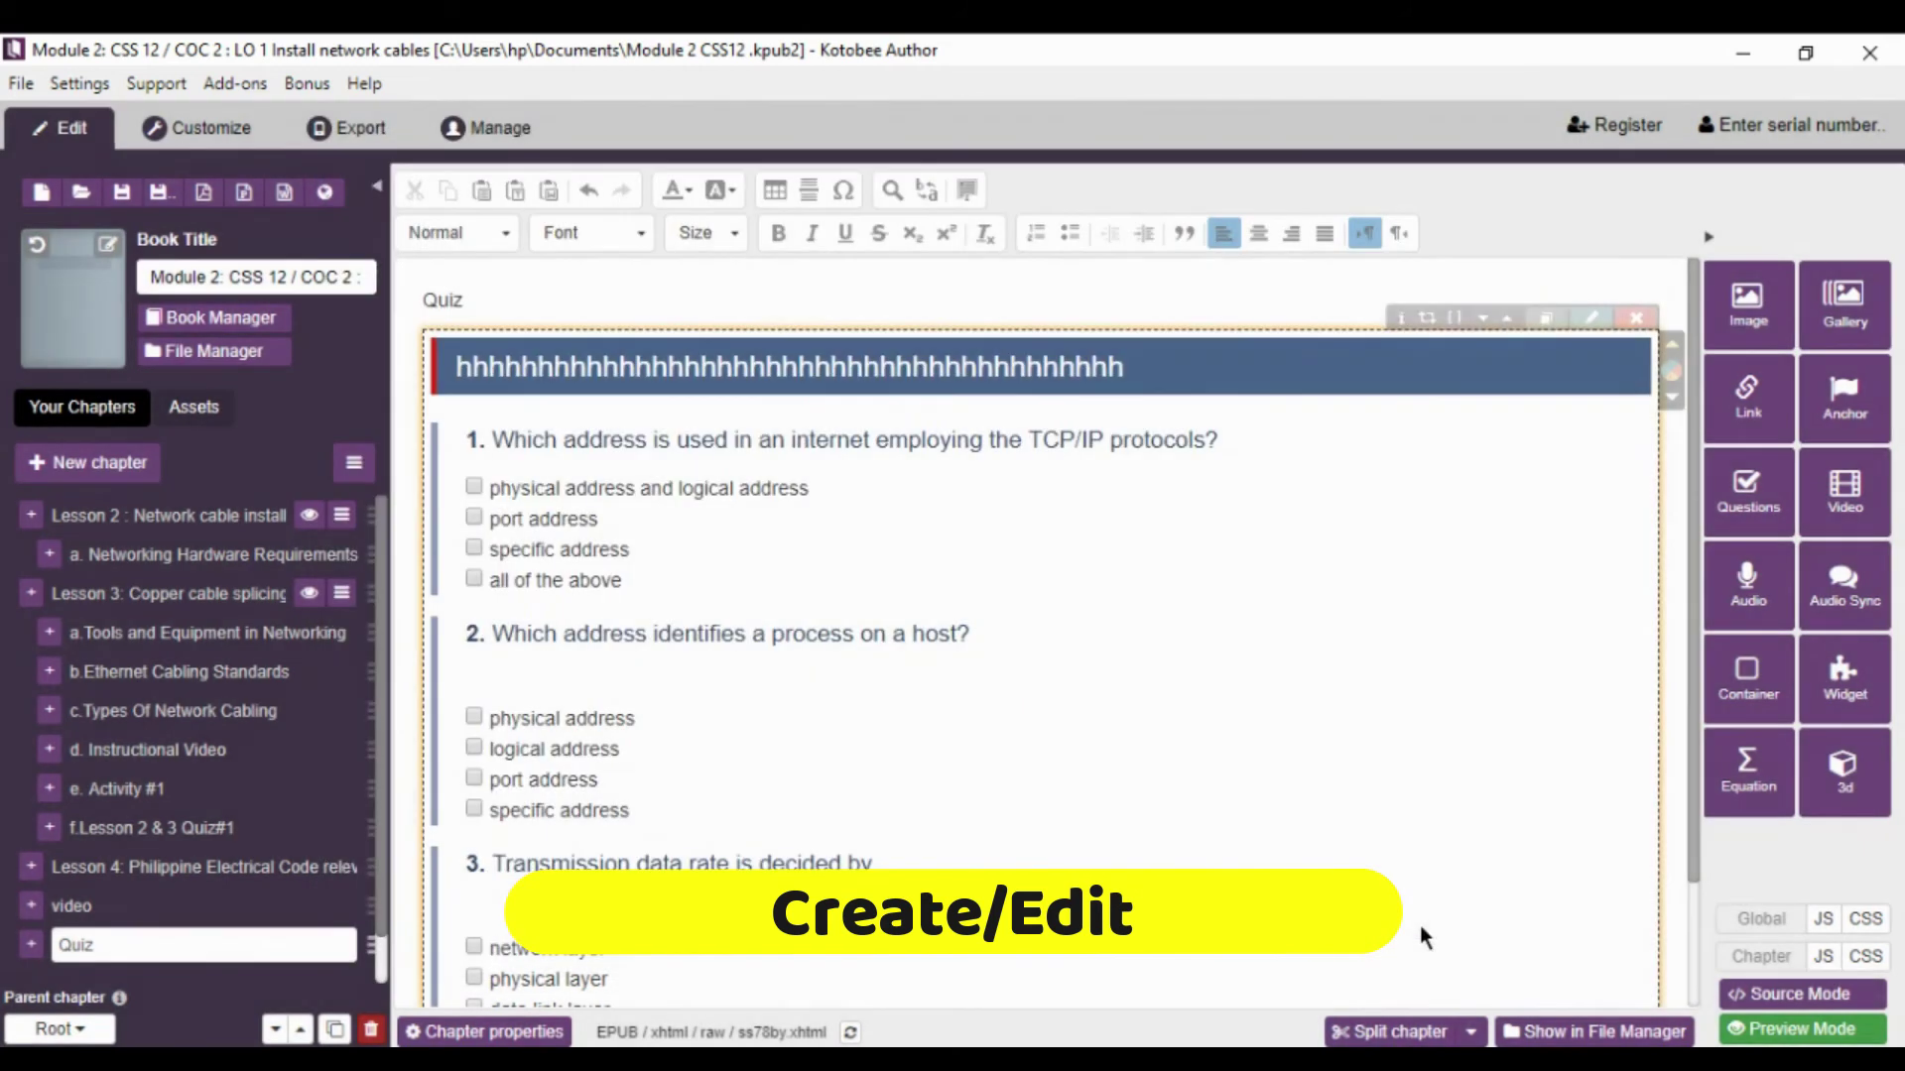
- Review the inserted questions and open the Quiz chapter in the e-book's phone preview
scroll(1091, 729, "down", 2)
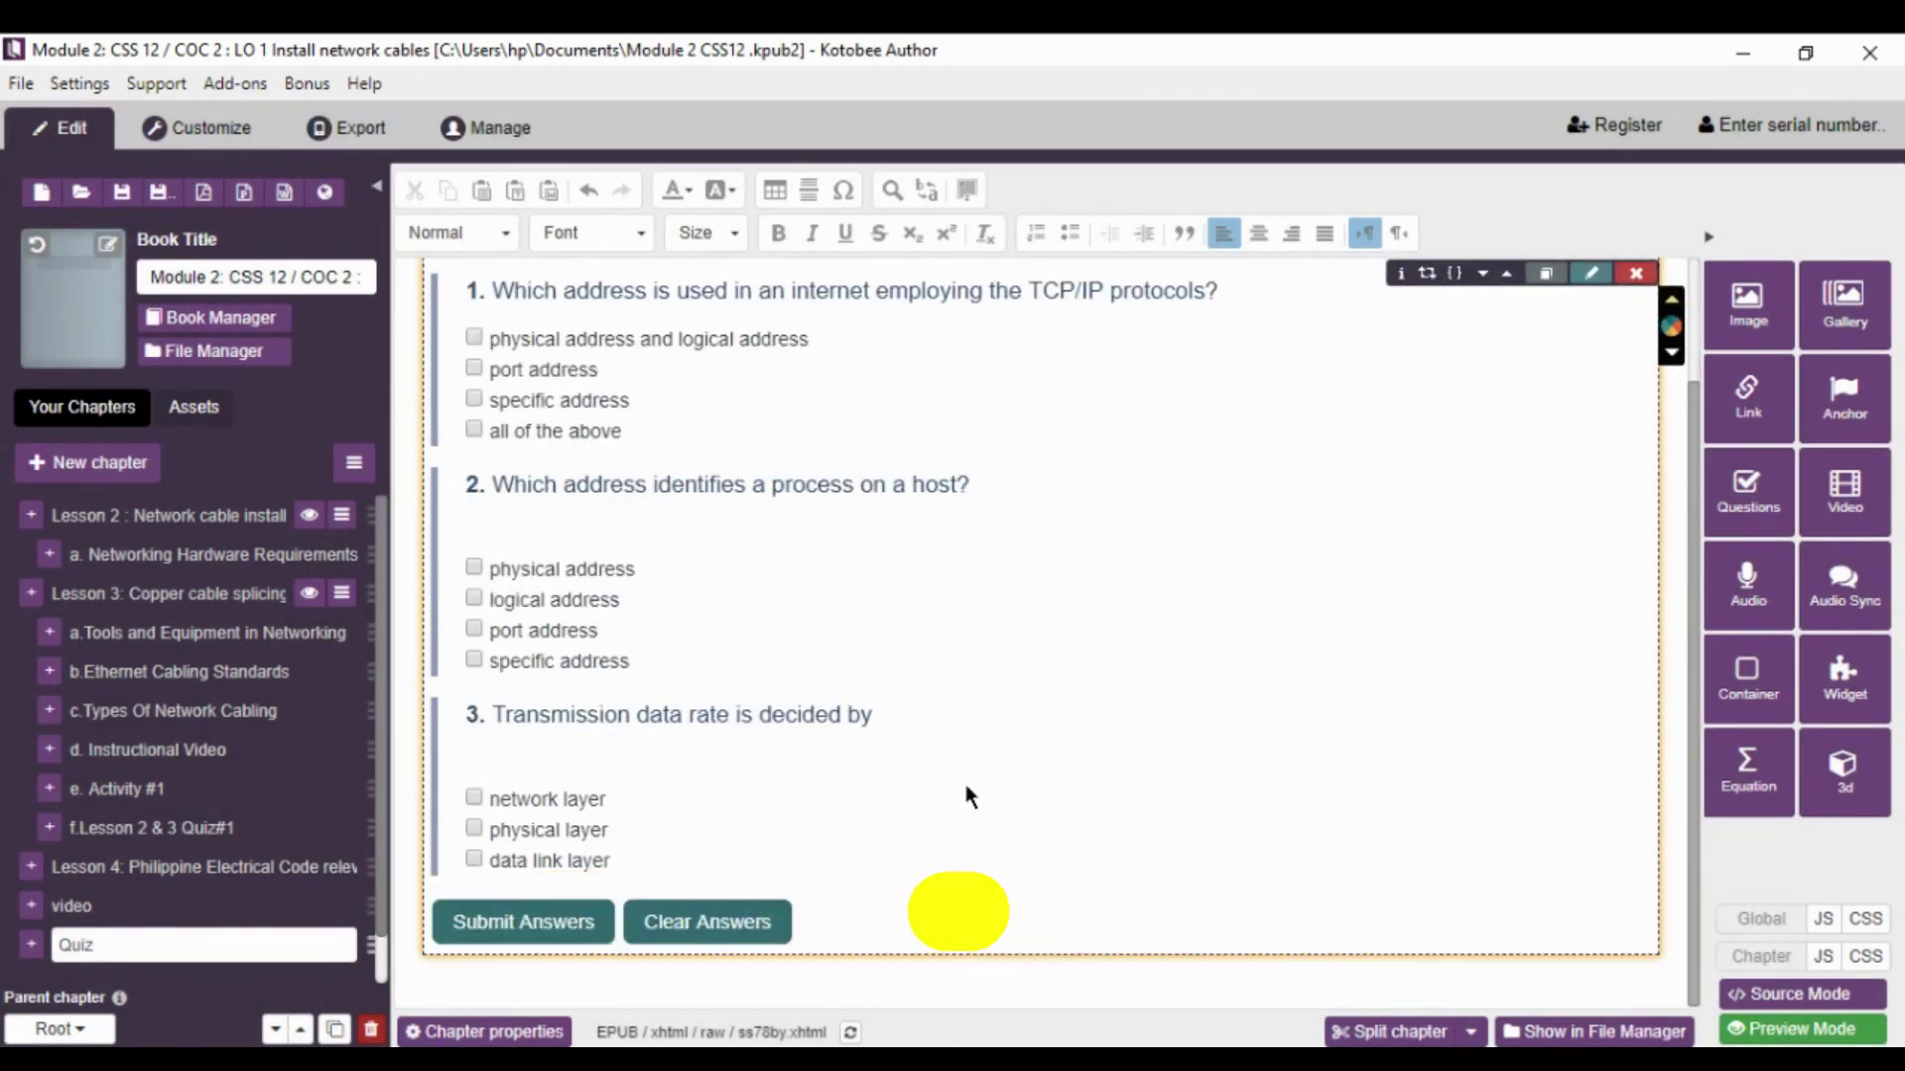
scroll(987, 792, "up", 2)
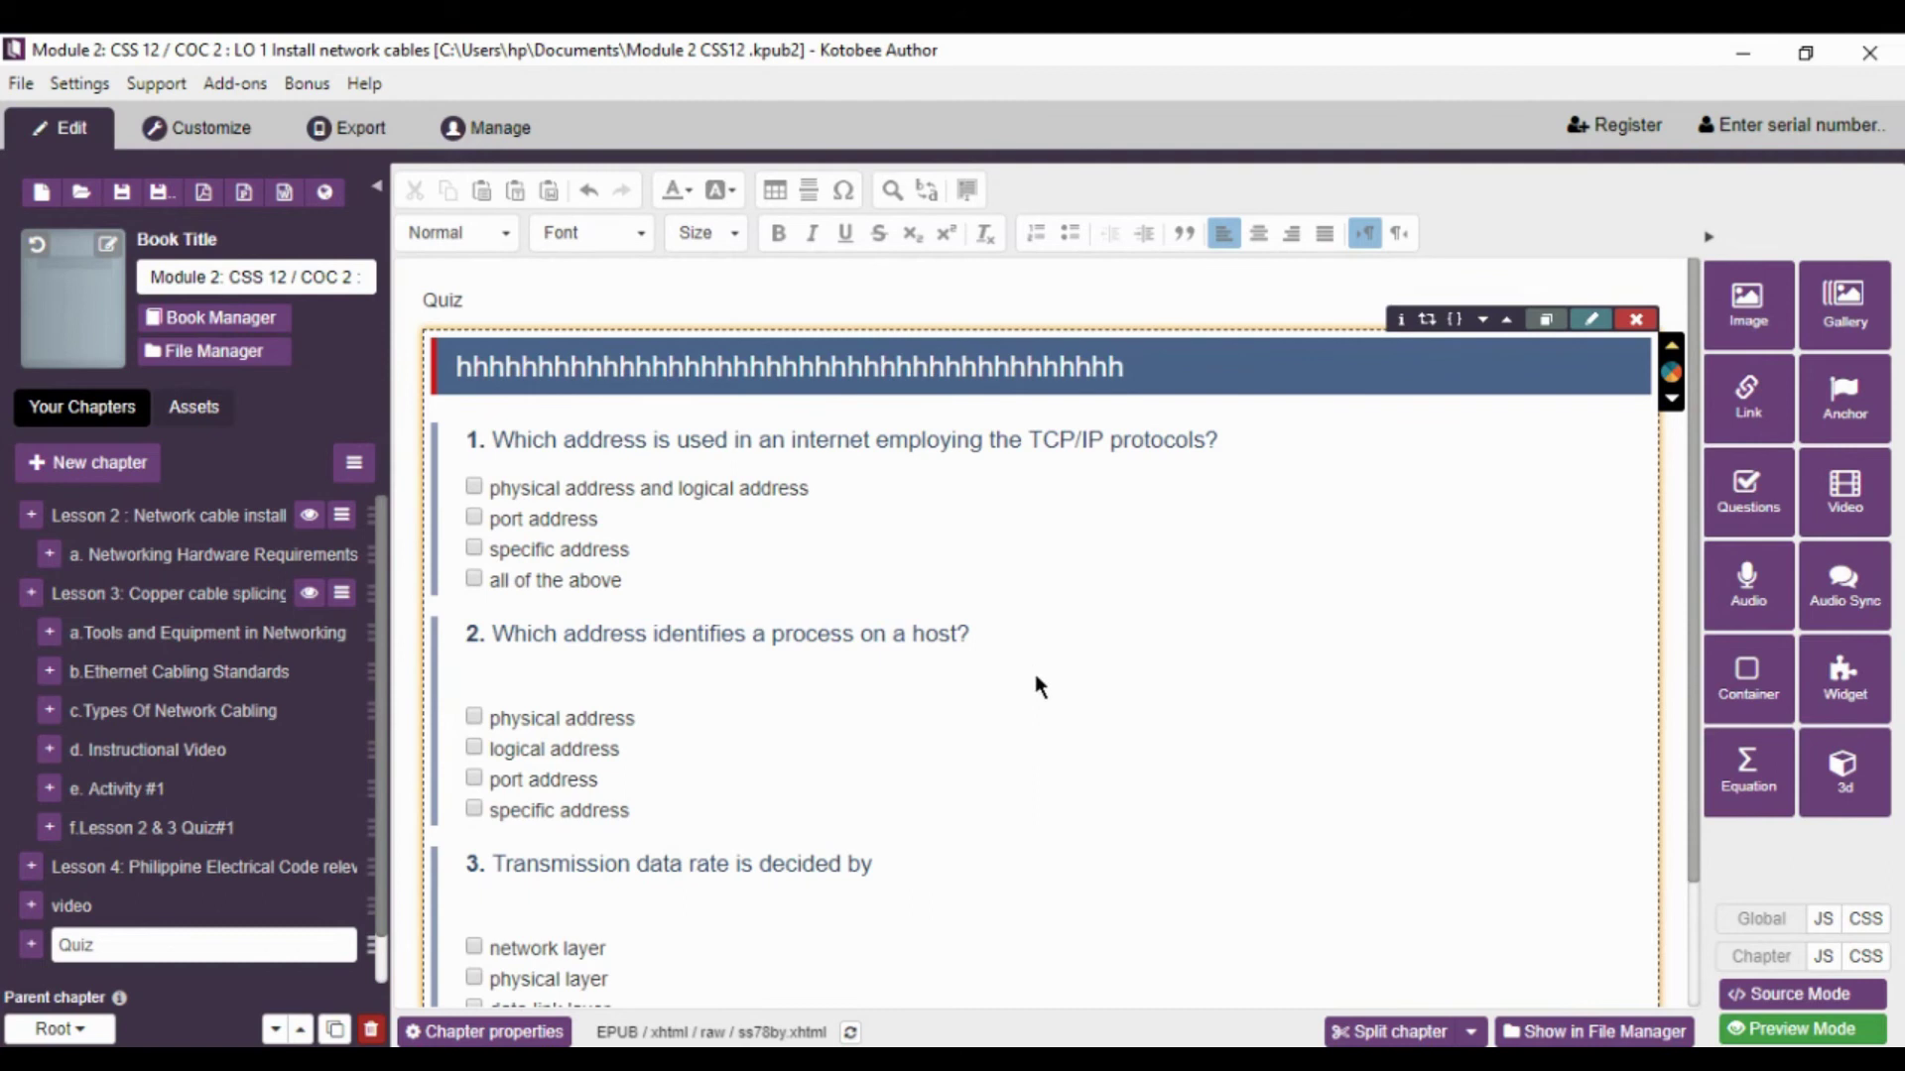
left_click(197, 127)
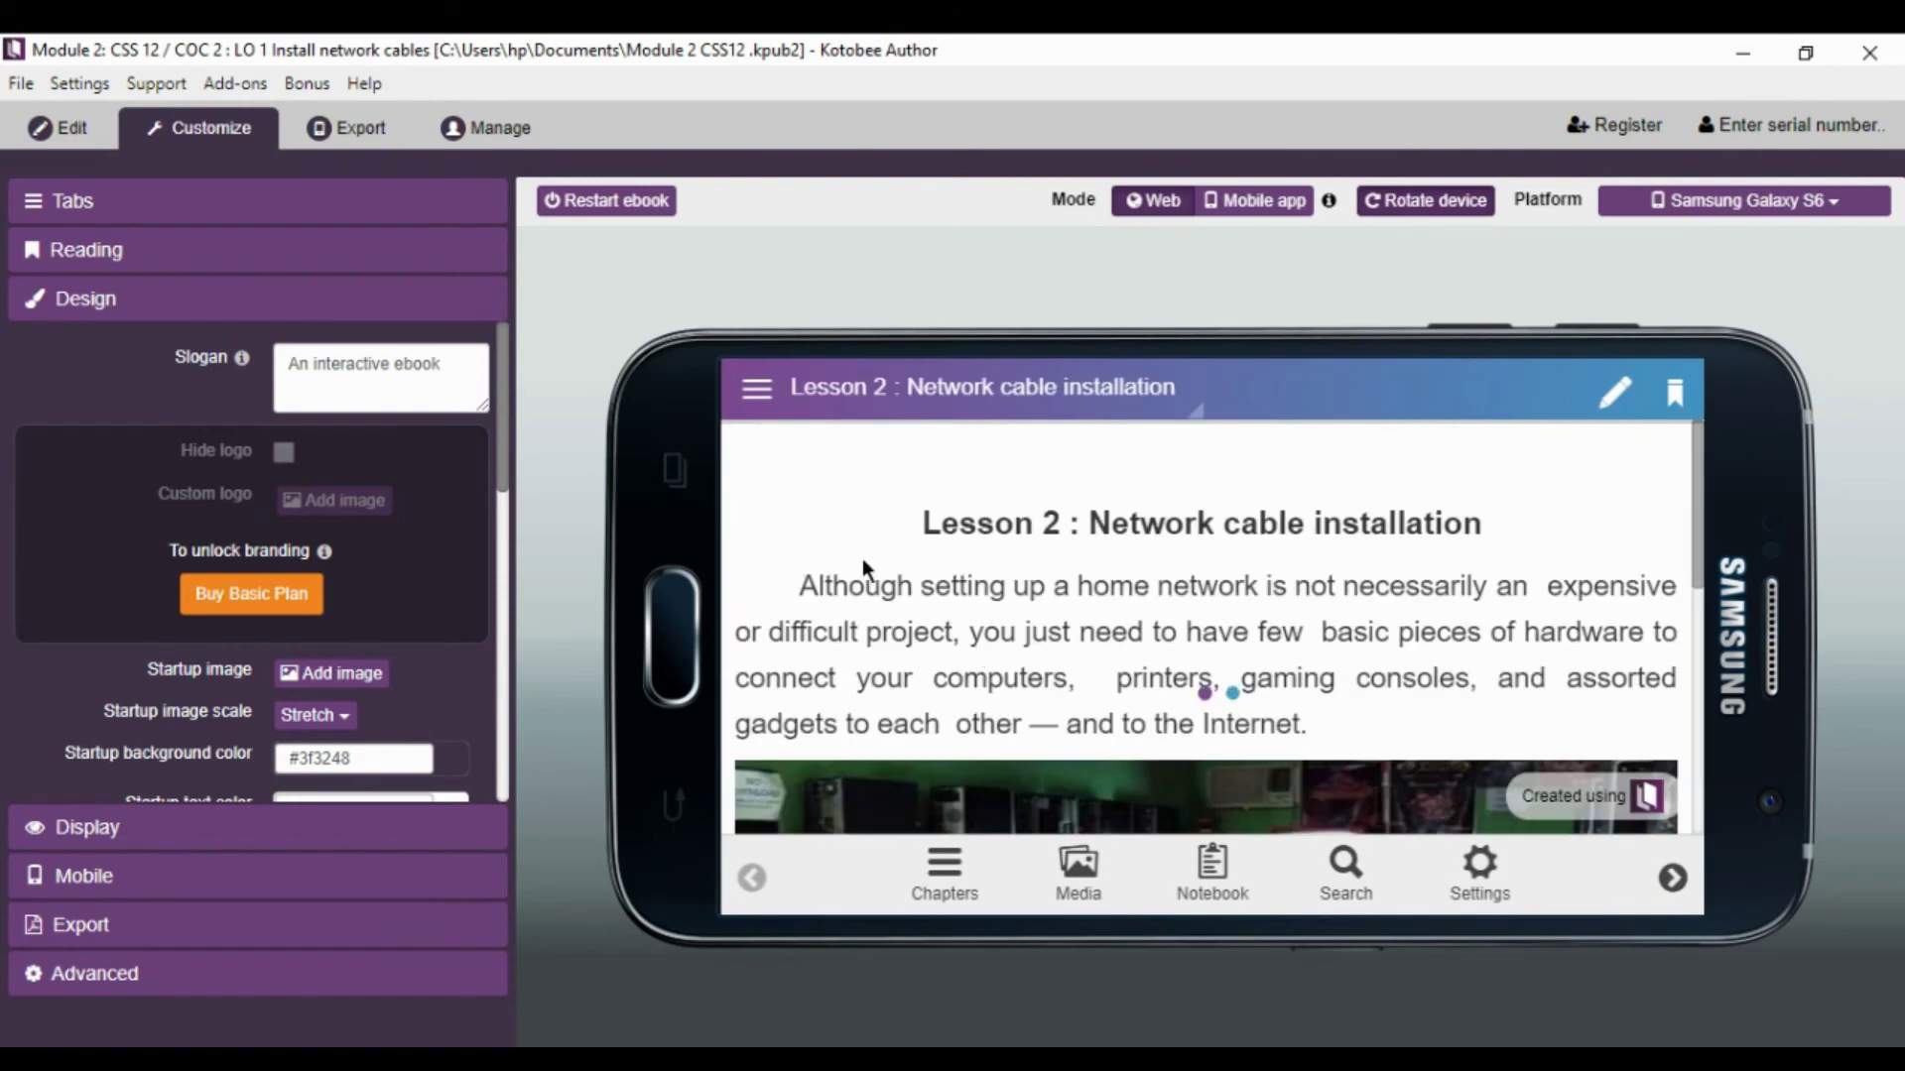
left_click(756, 387)
scroll(801, 812, "down", 1)
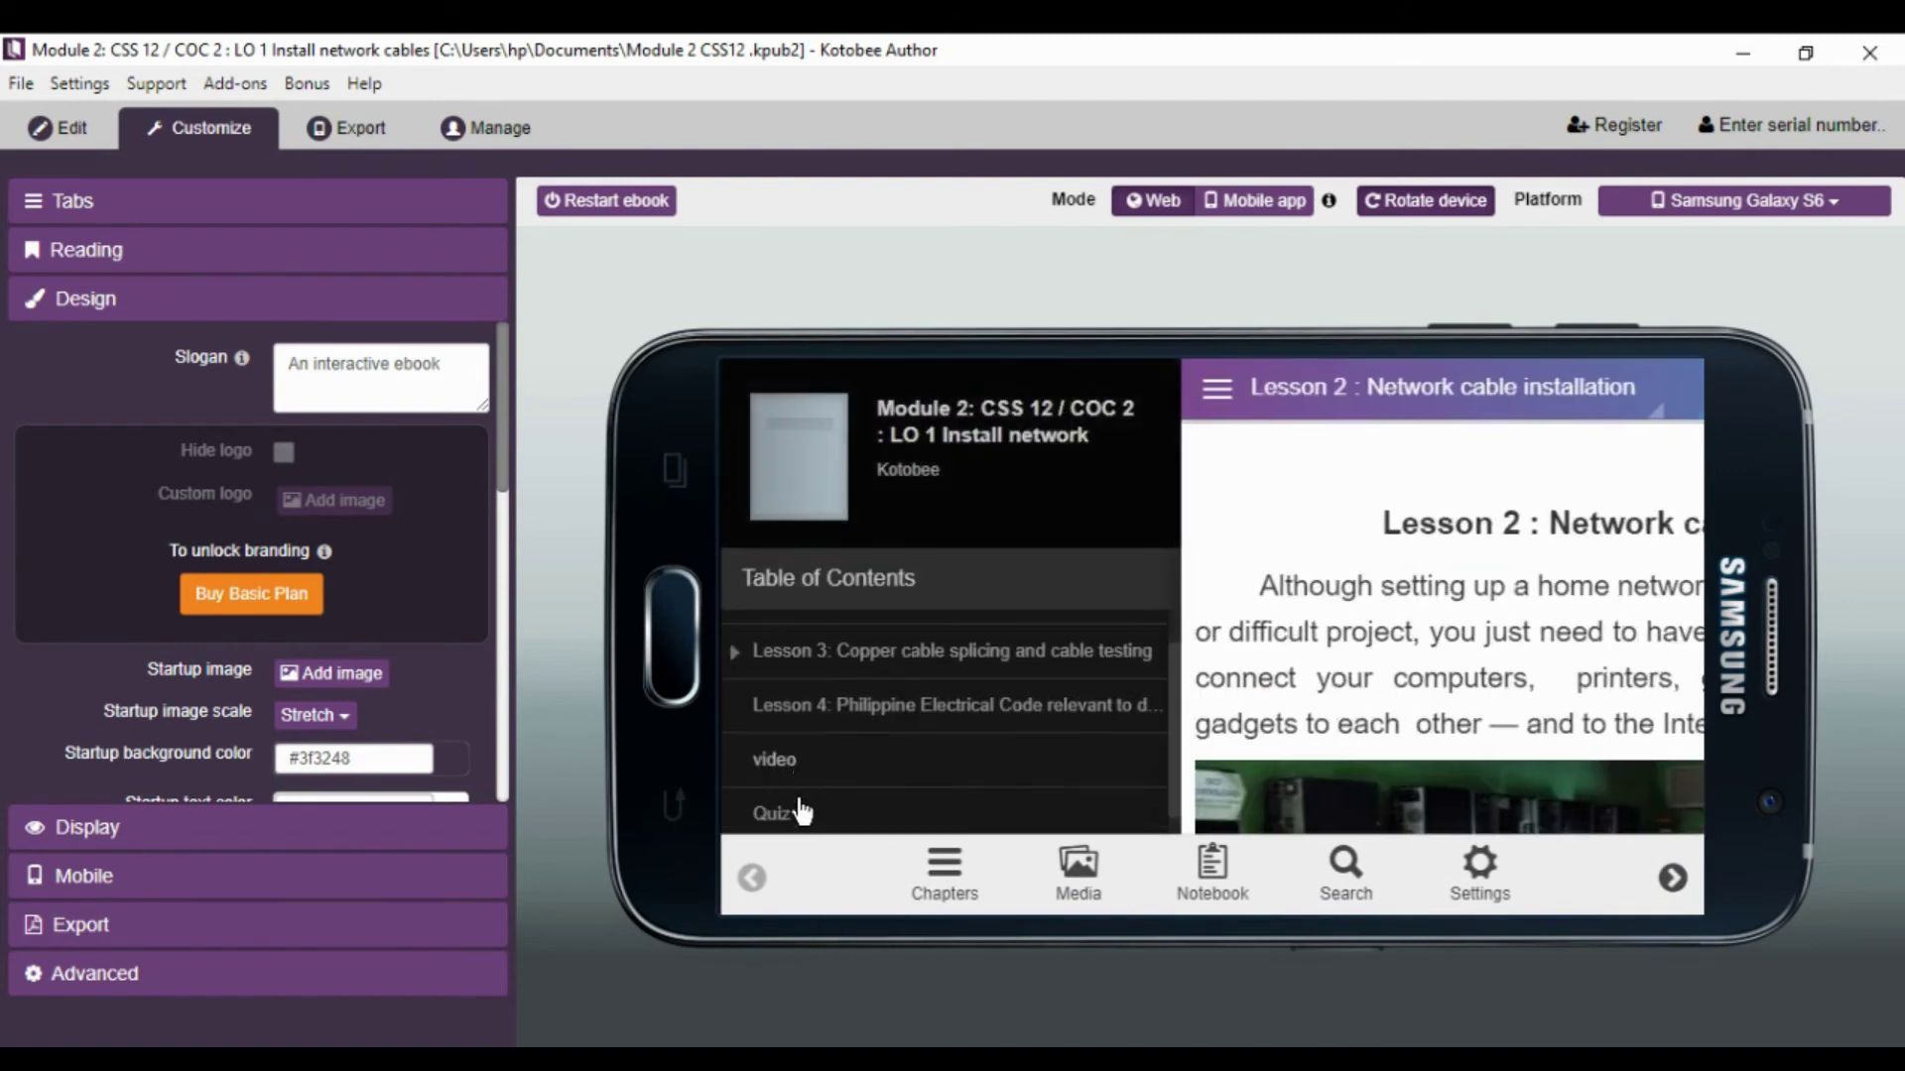
left_click(798, 810)
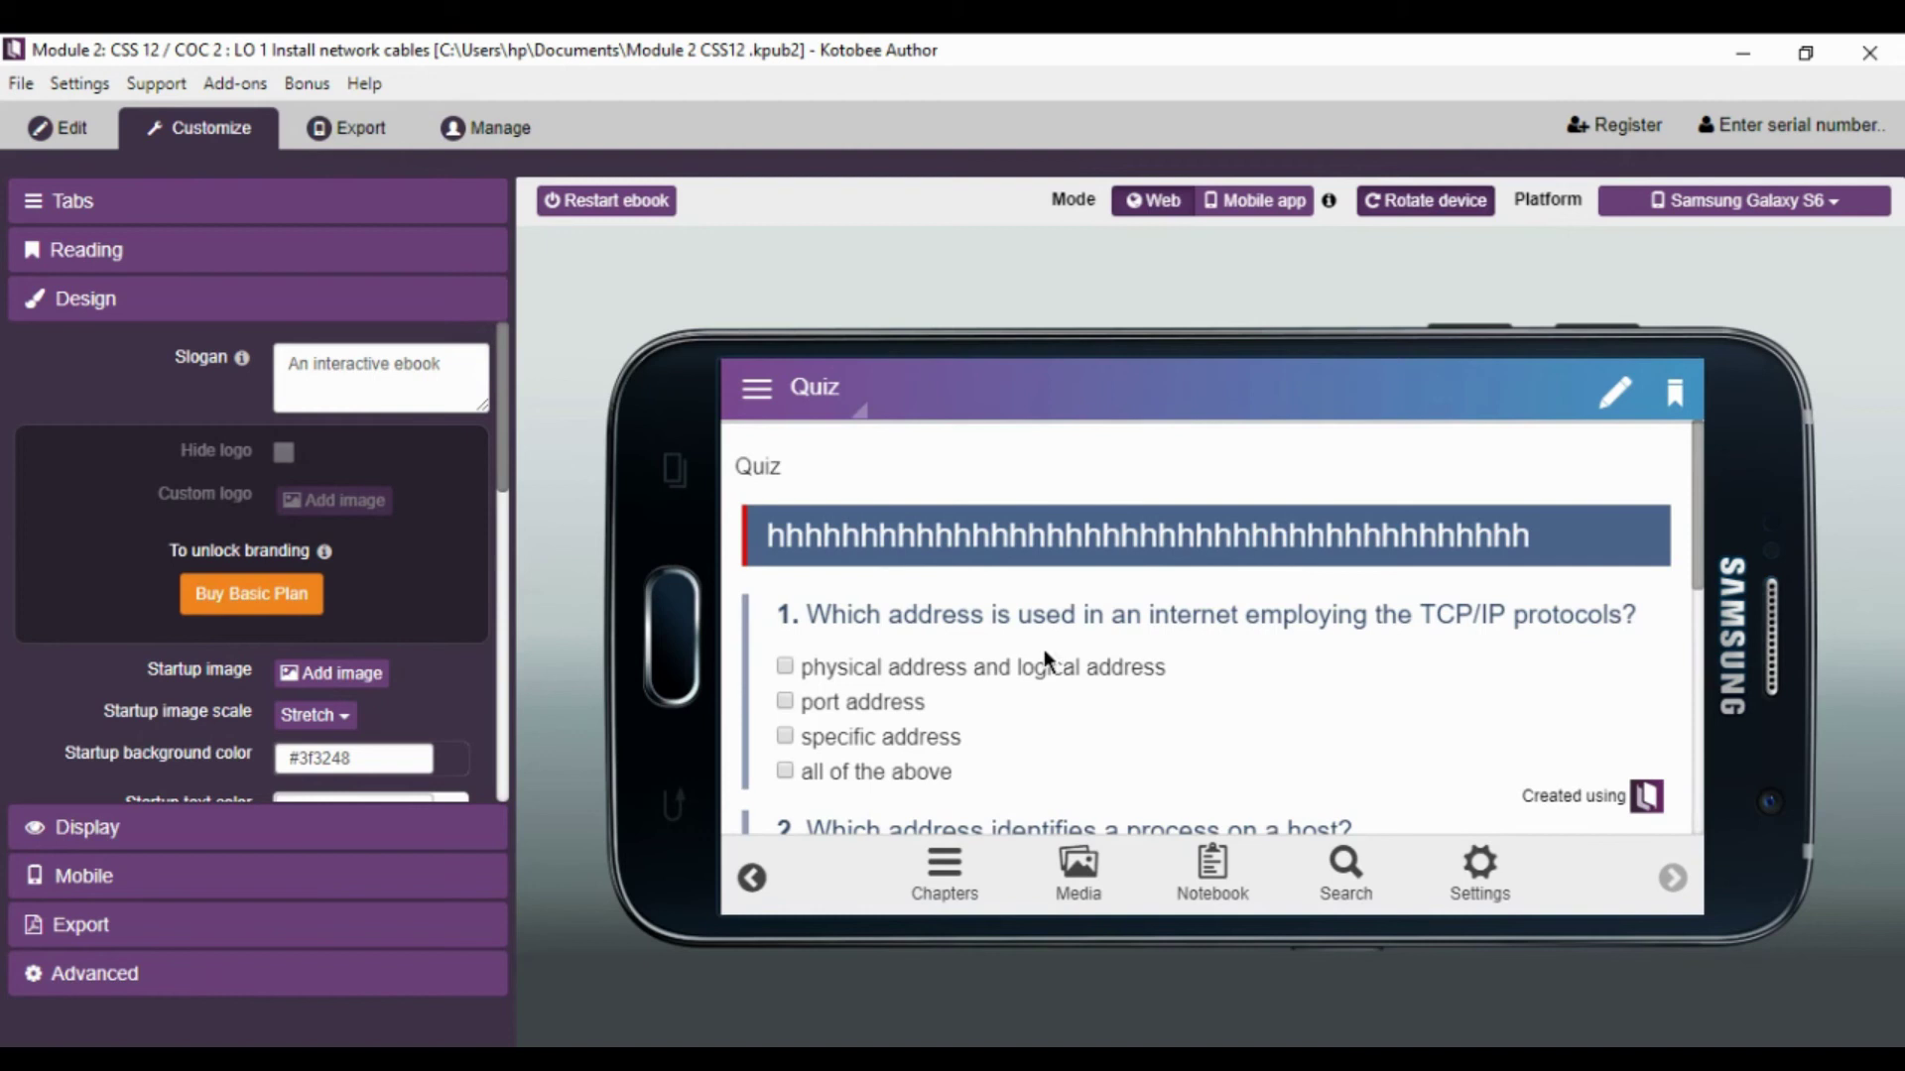
scroll(863, 625, "down", 2)
scroll(856, 635, "down", 3)
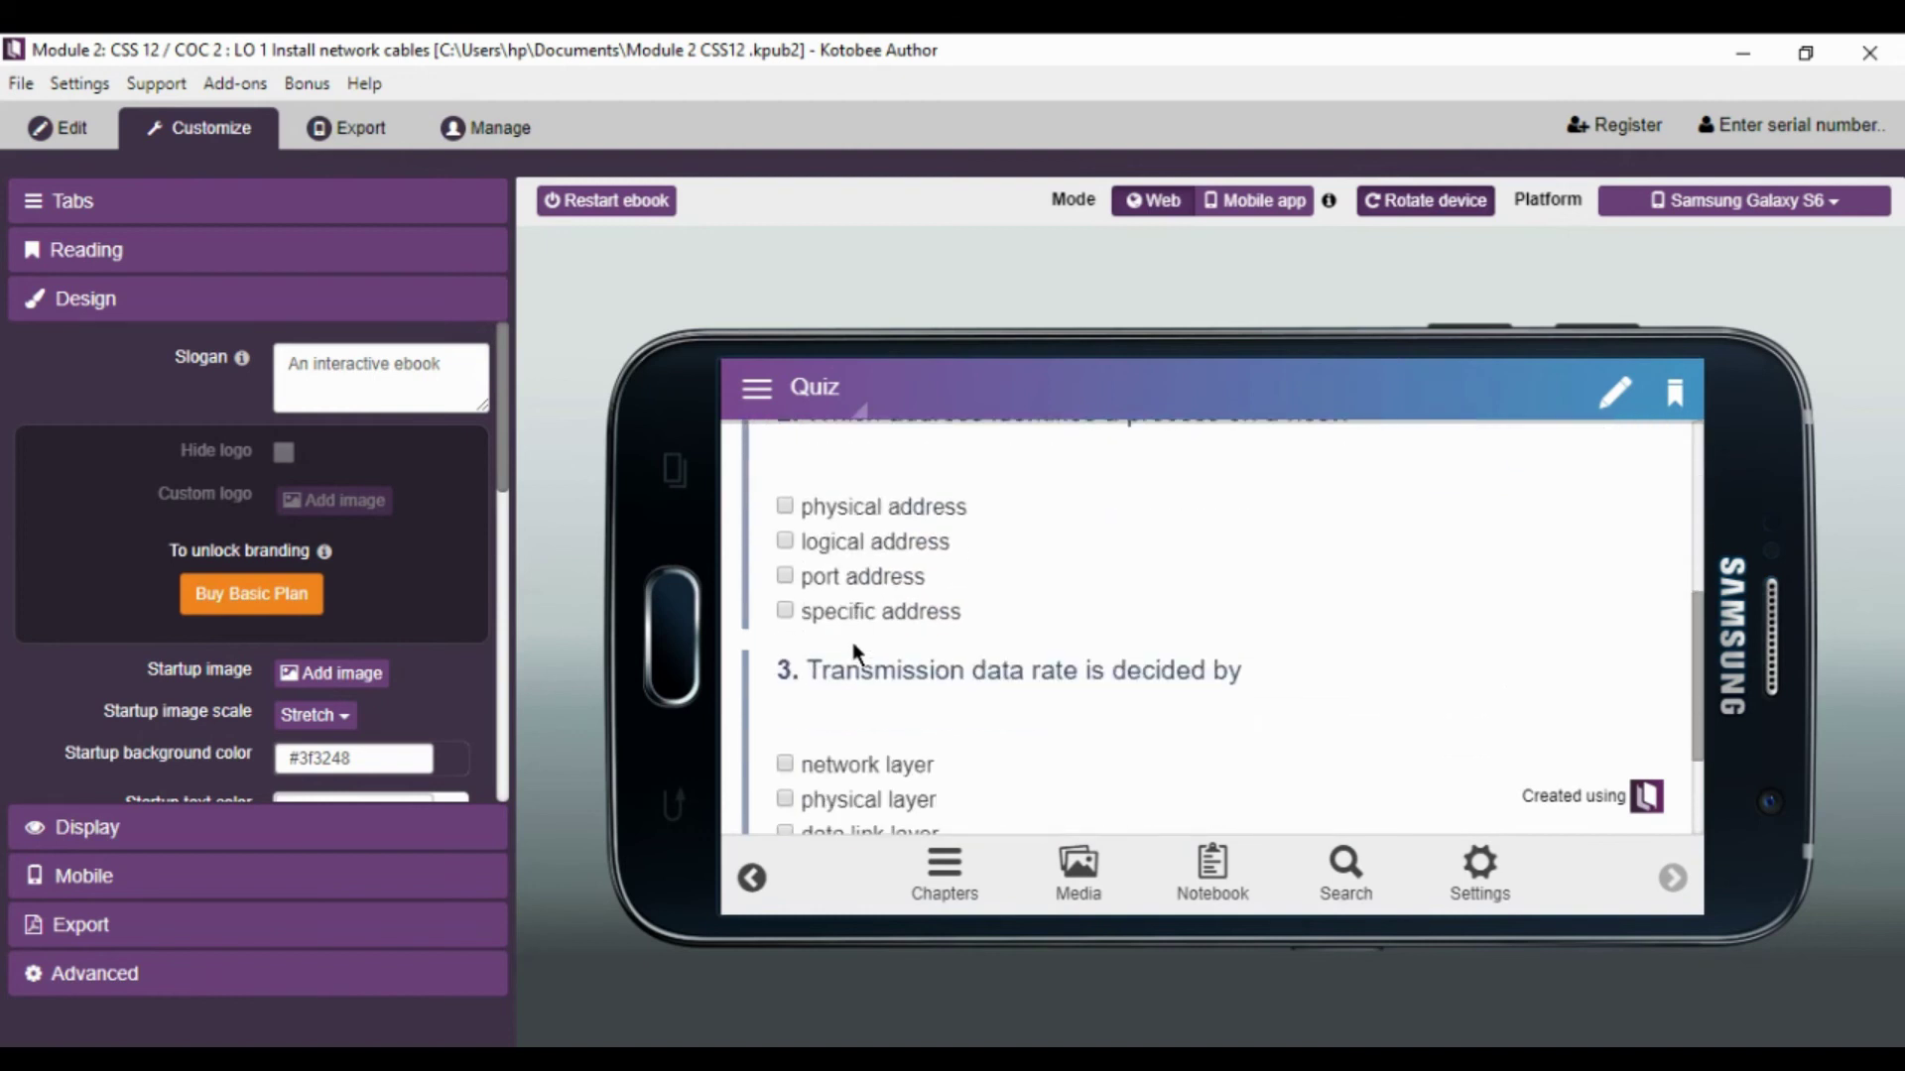
- Test the previewed quiz with "specific address" for question 2 and "data link layer" for question 3, submit, and dismiss the score report
left_click(856, 621)
scroll(855, 649, "down", 2)
left_click(855, 649)
left_click(869, 729)
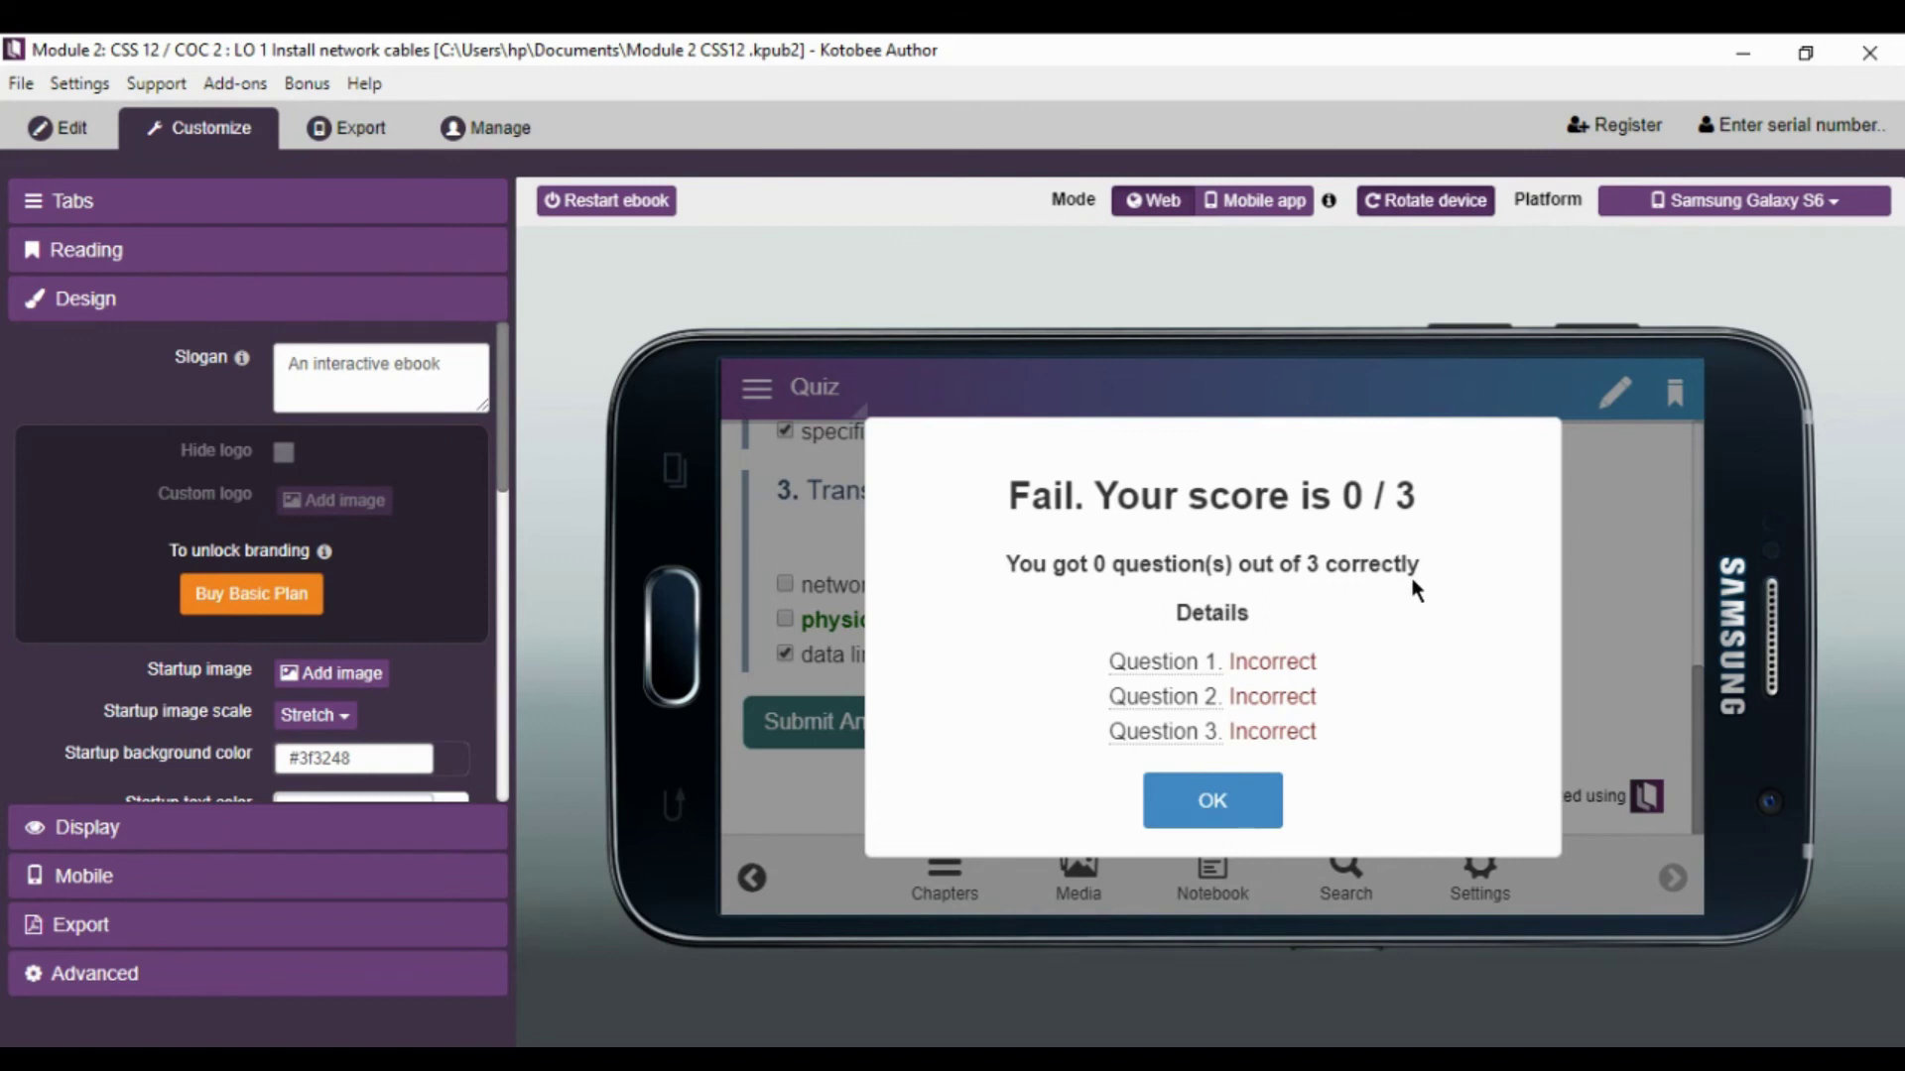
left_click(1210, 800)
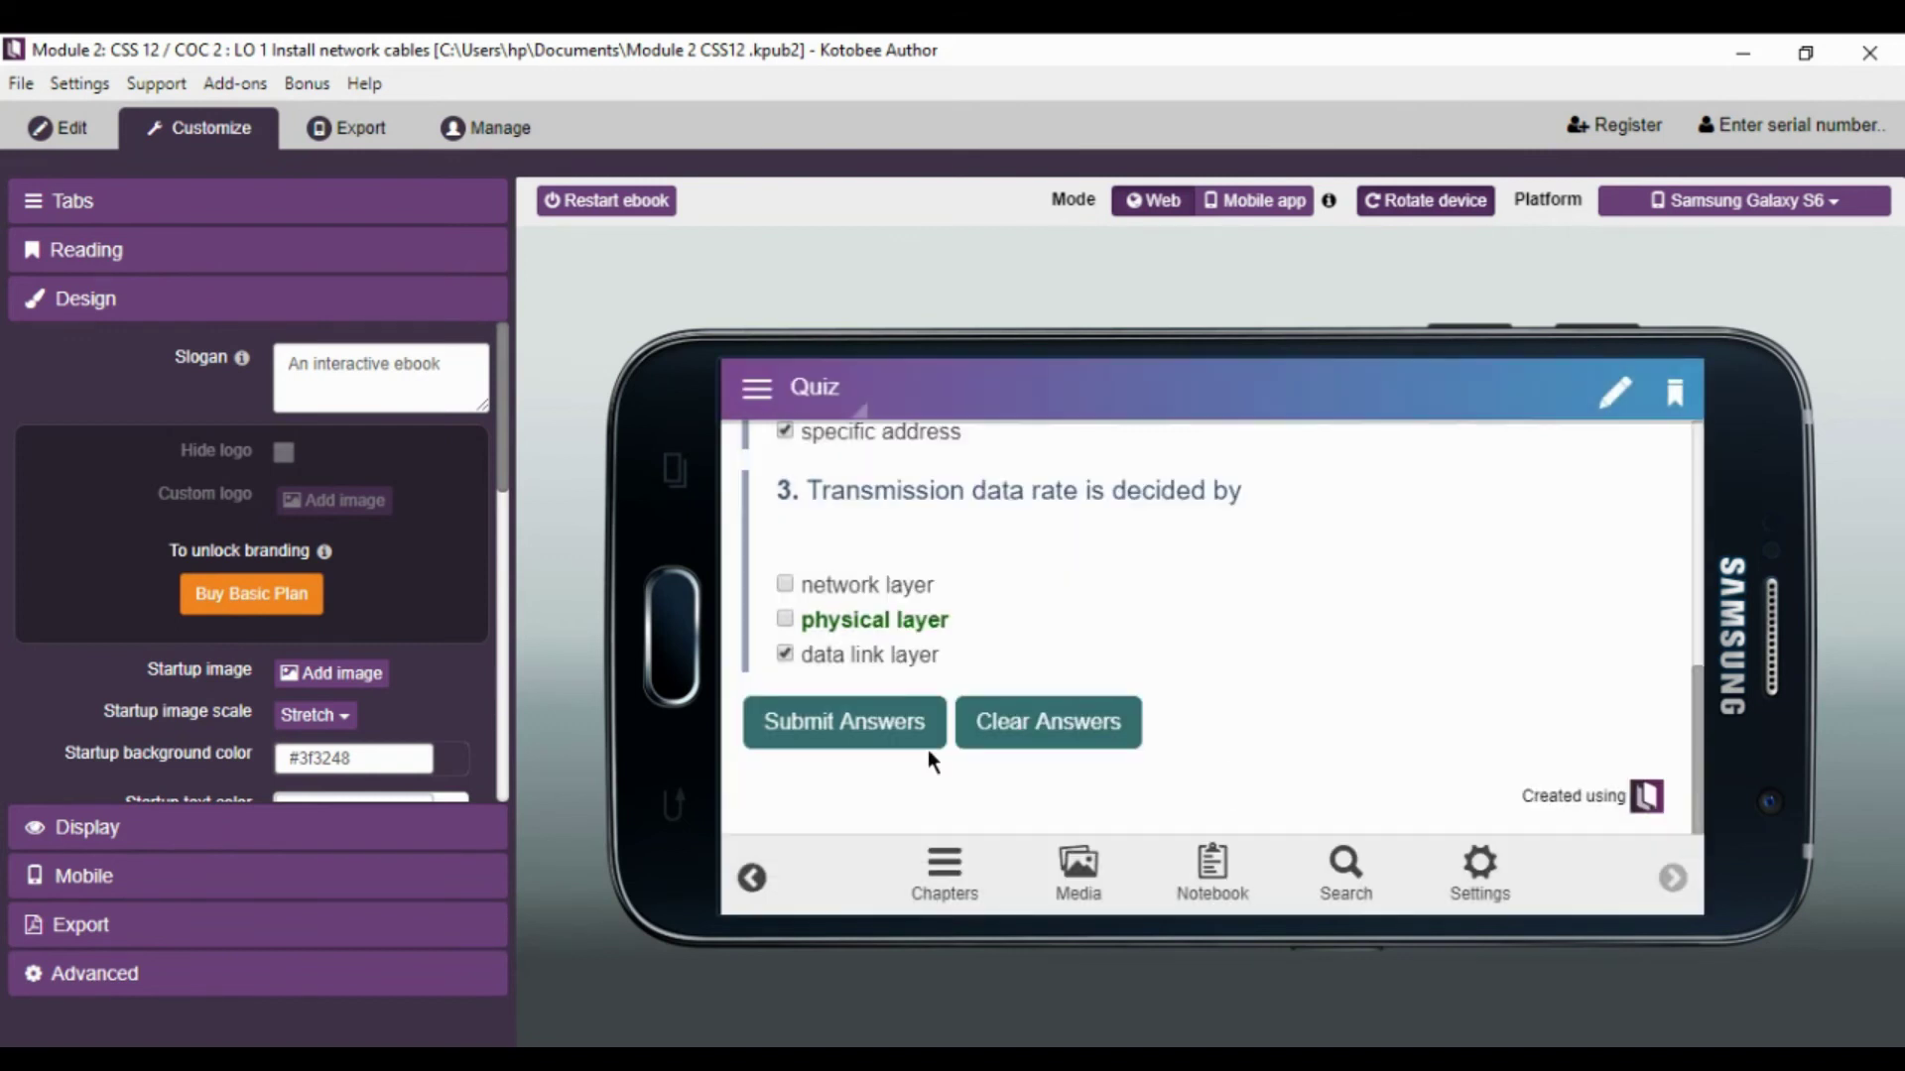
- Clear the answers and resubmit the quiz with "all of the above", "logical address" and "physical layer" for questions 1 to 3
left_click(1080, 722)
scroll(960, 729, "up", 2)
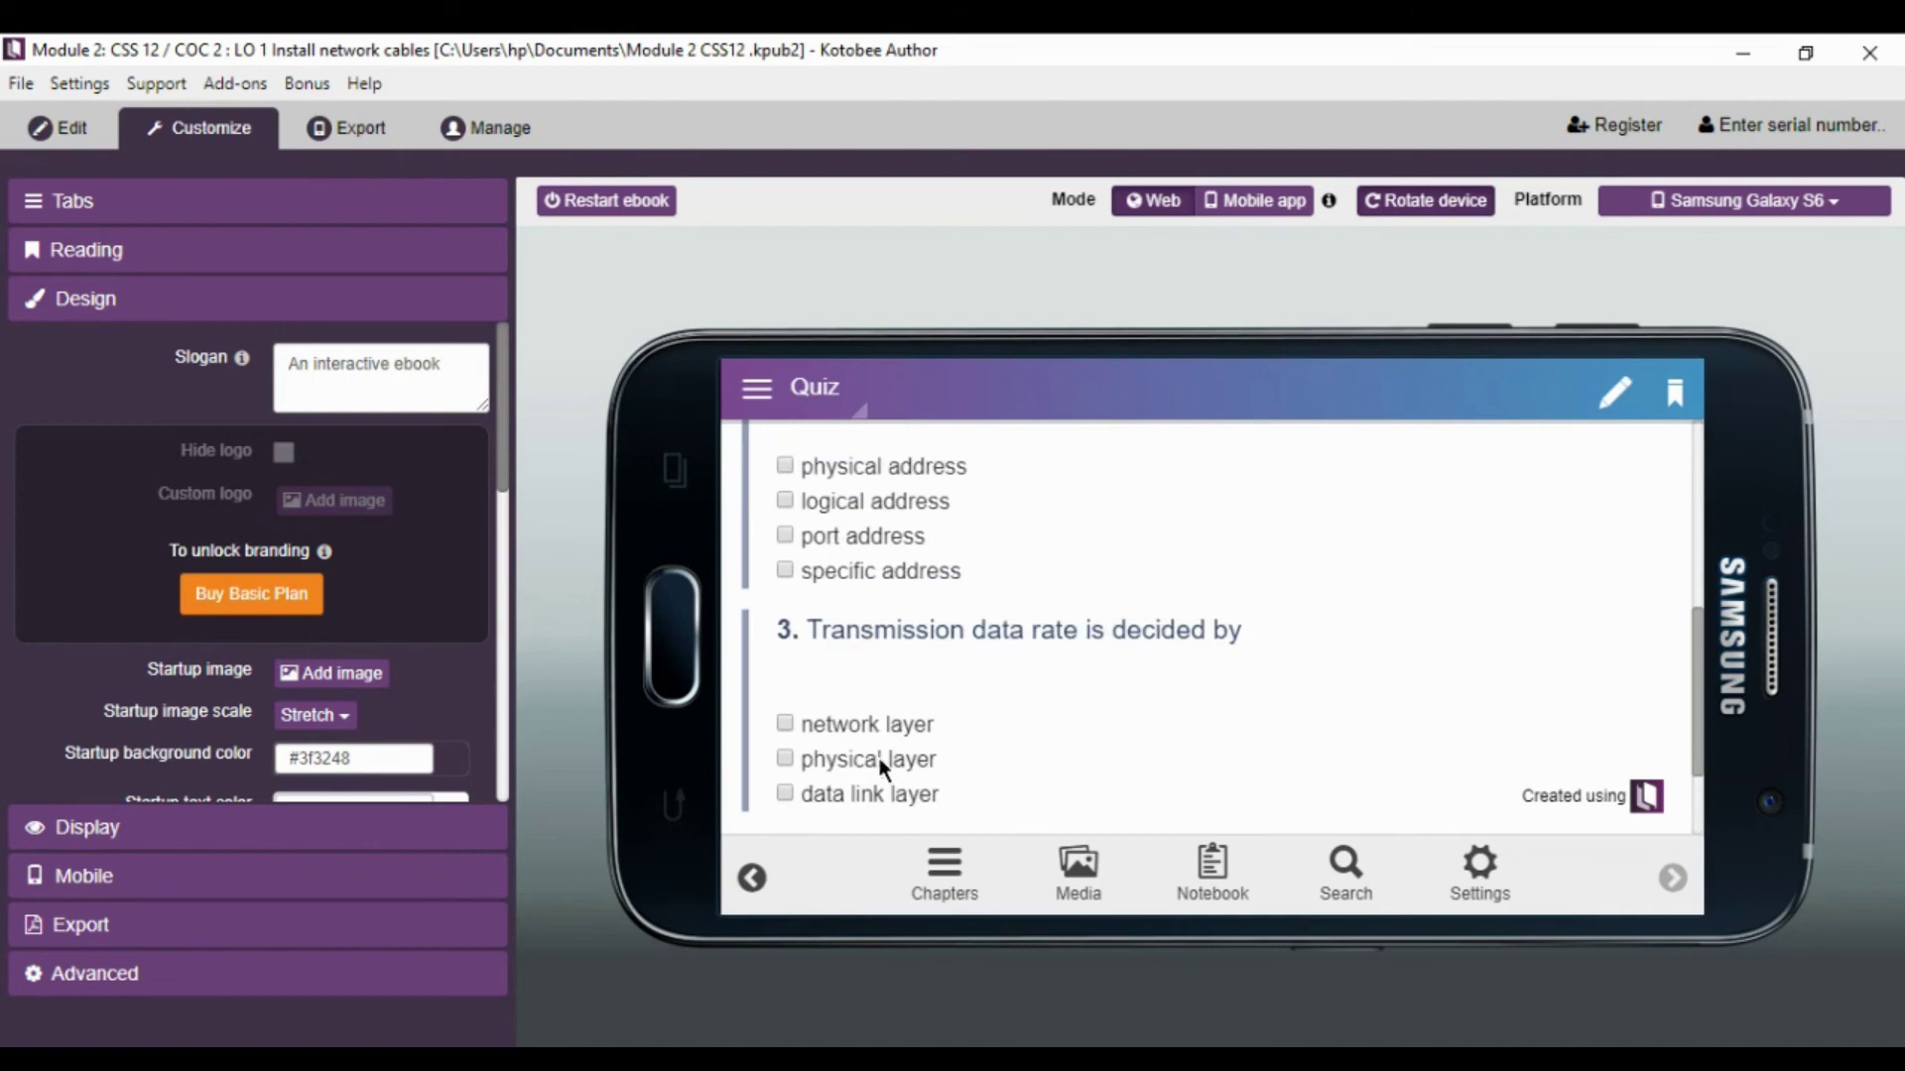
scroll(880, 754, "up", 2)
left_click(884, 640)
scroll(883, 669, "up", 4)
left_click(897, 734)
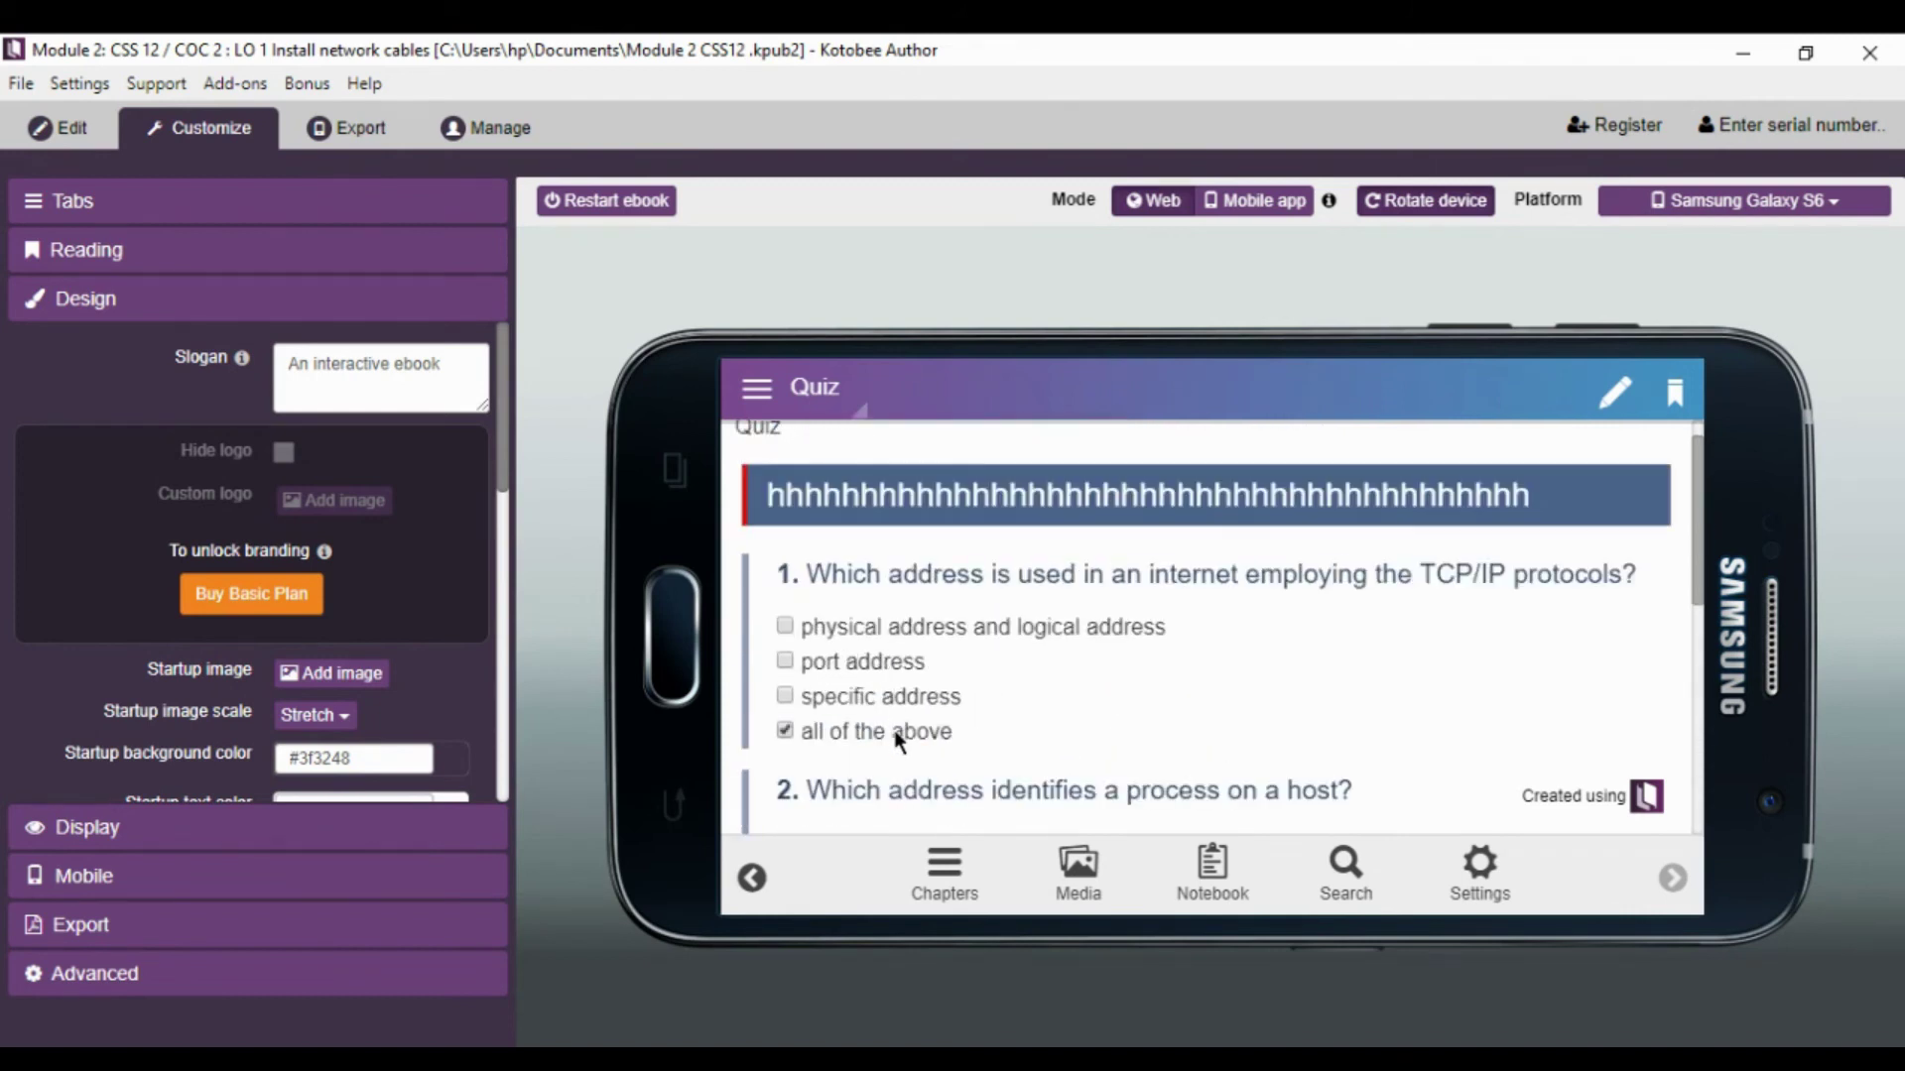
scroll(896, 739, "down", 4)
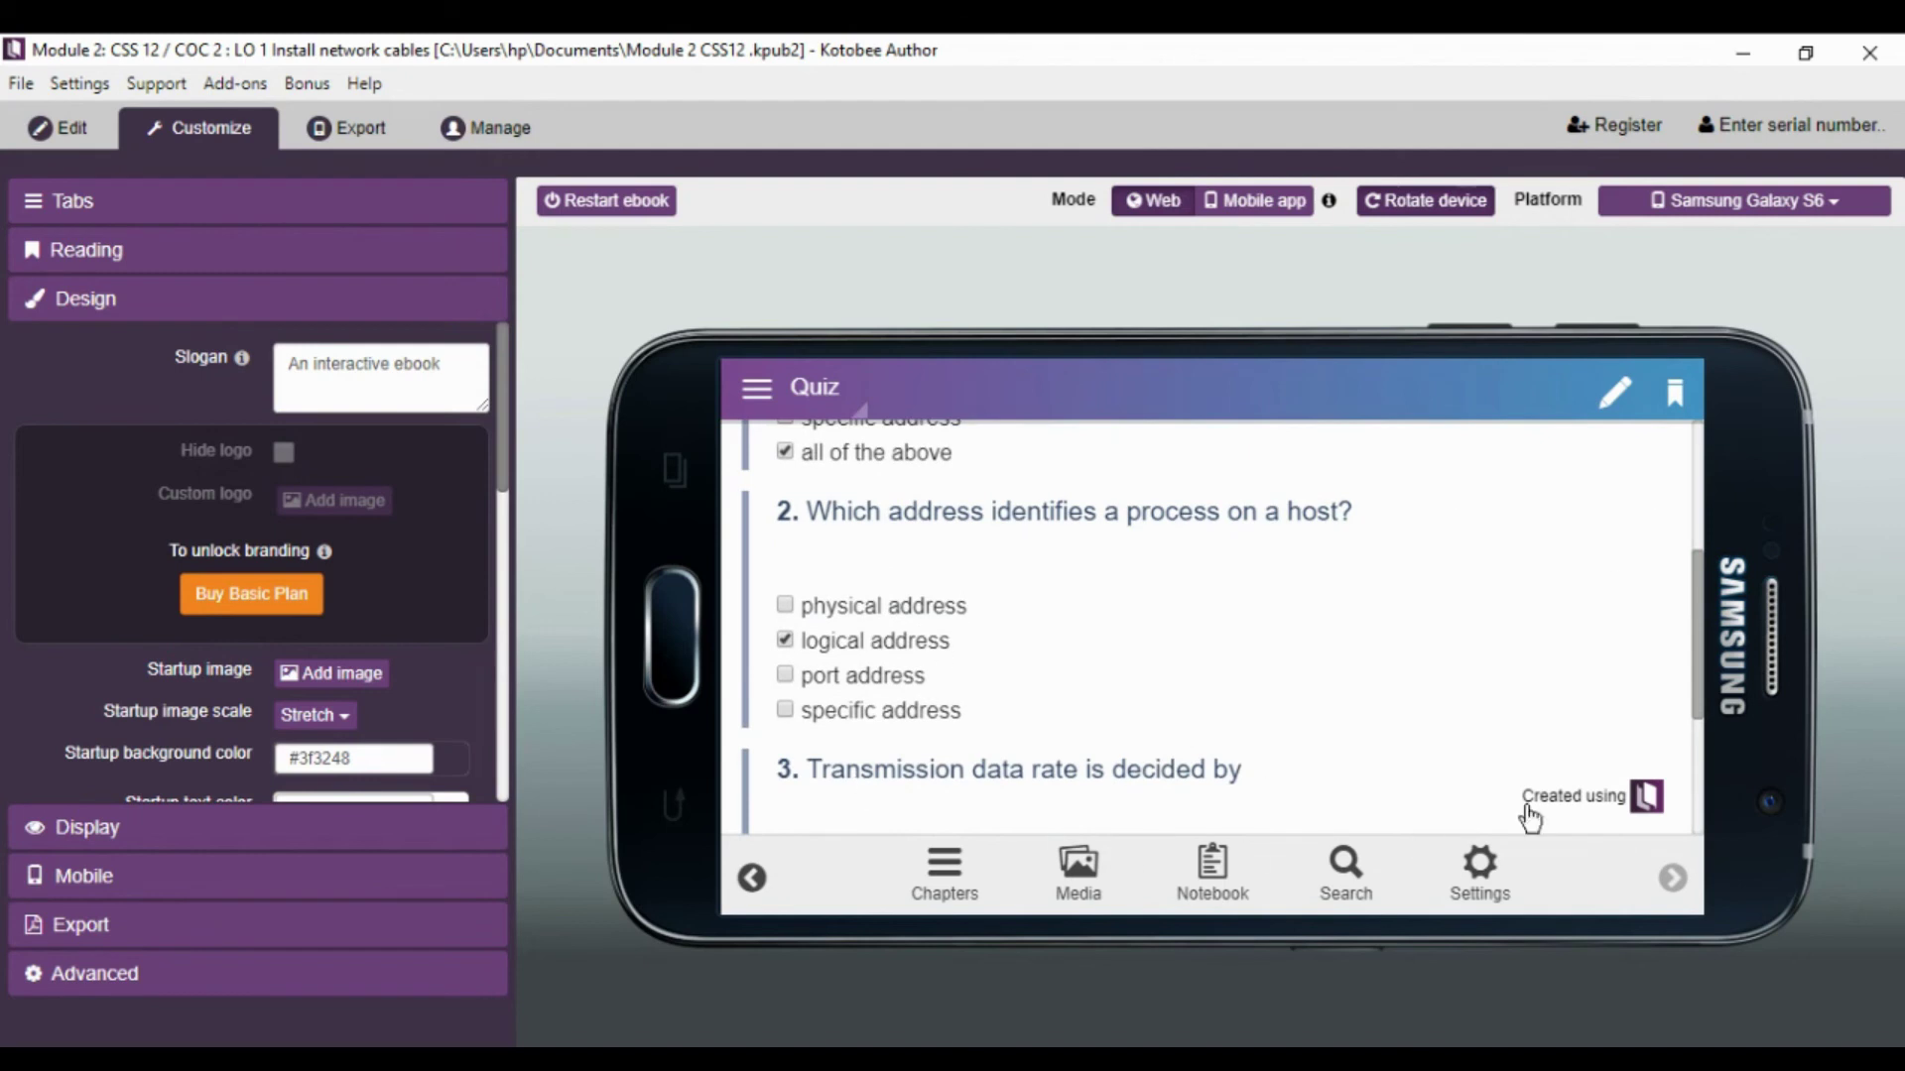
scroll(1071, 711, "down", 4)
left_click(897, 719)
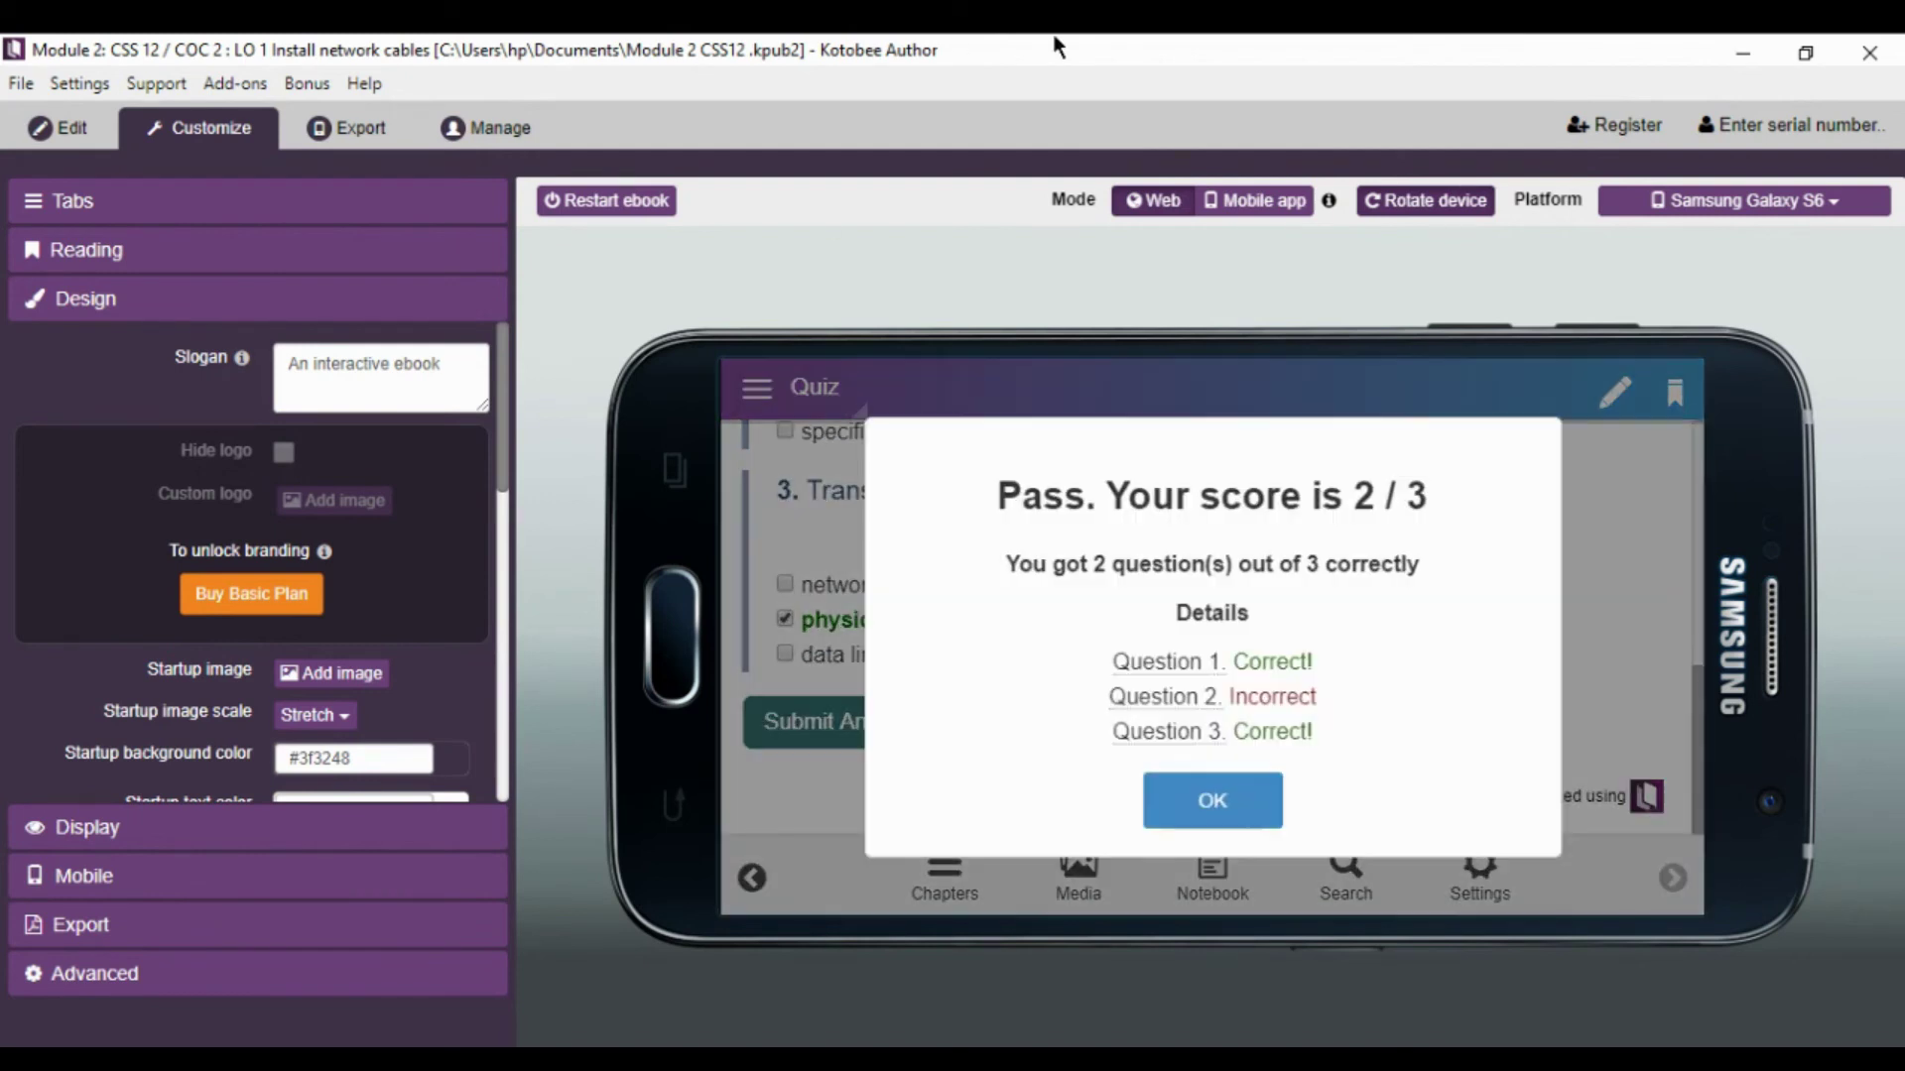
- Dismiss the score report and return from the preview to editing the Quiz chapter
left_click(1218, 809)
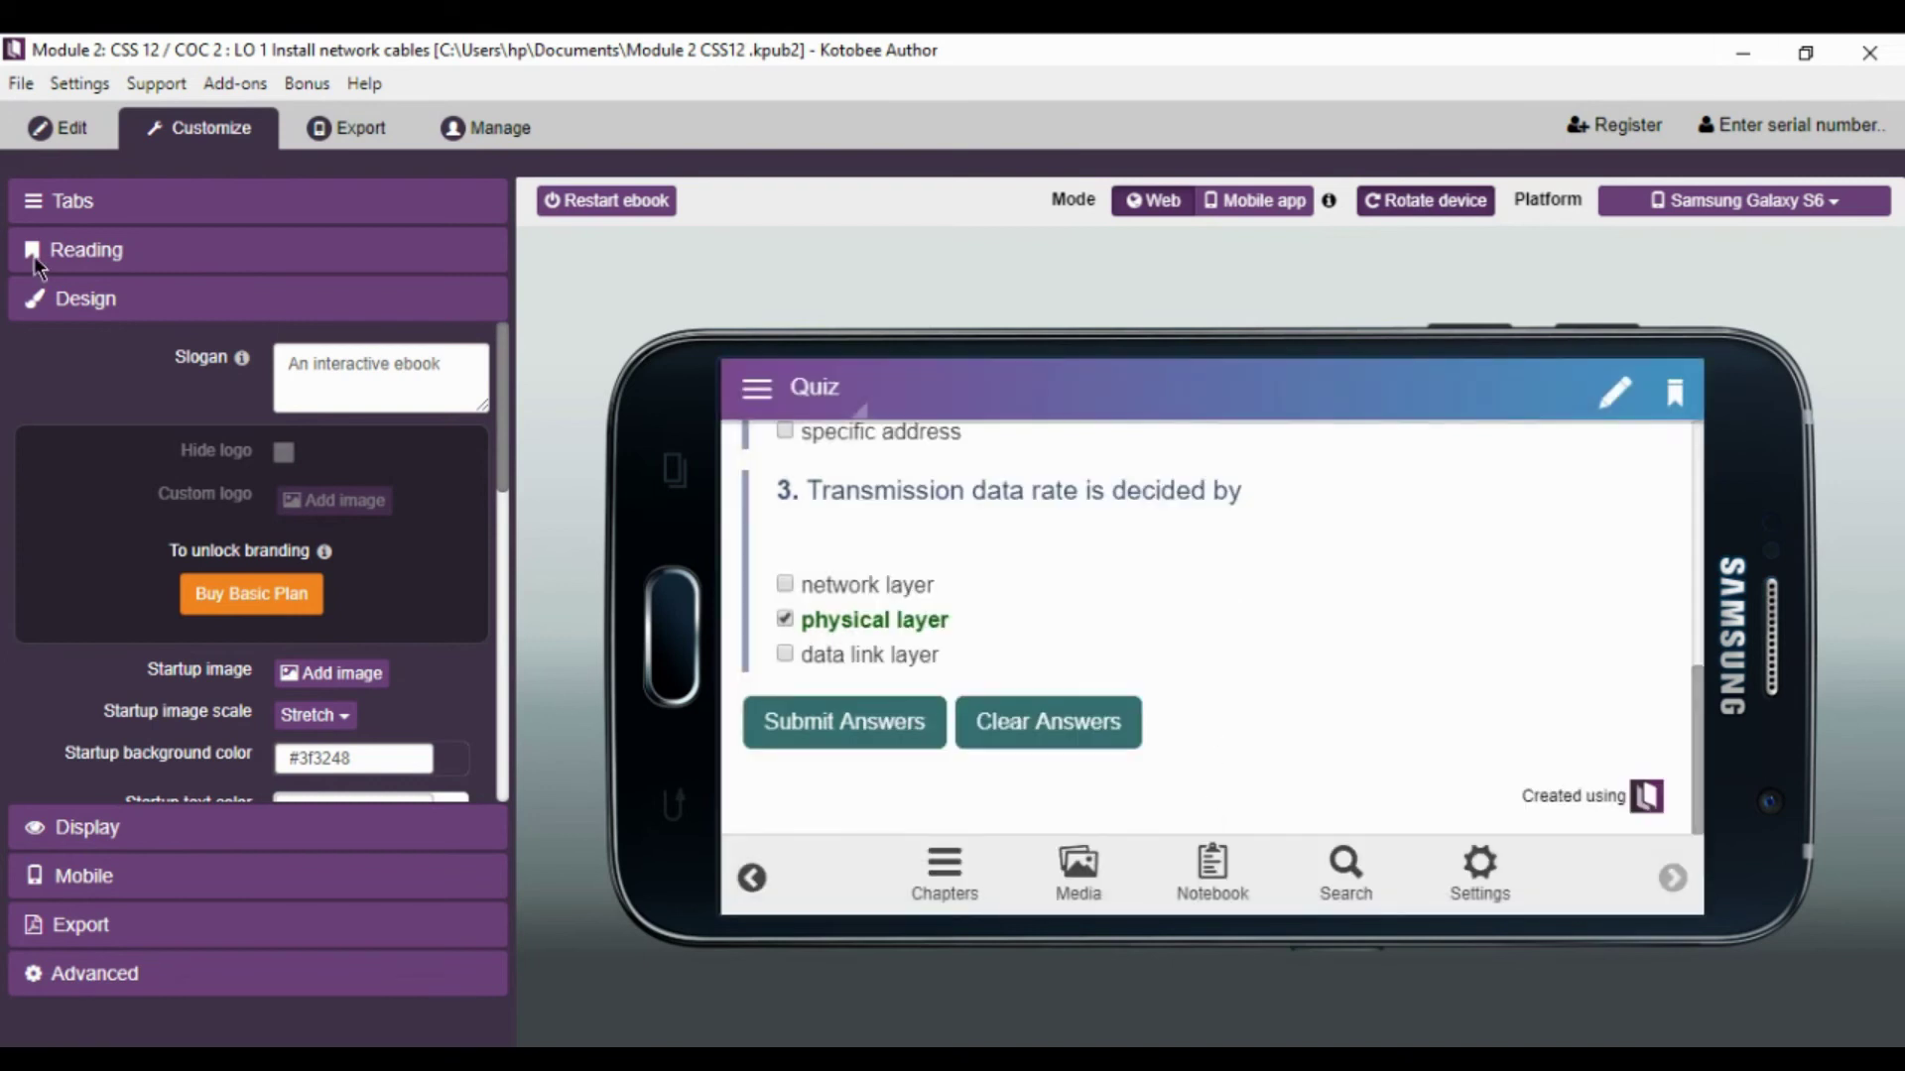
left_click(99, 132)
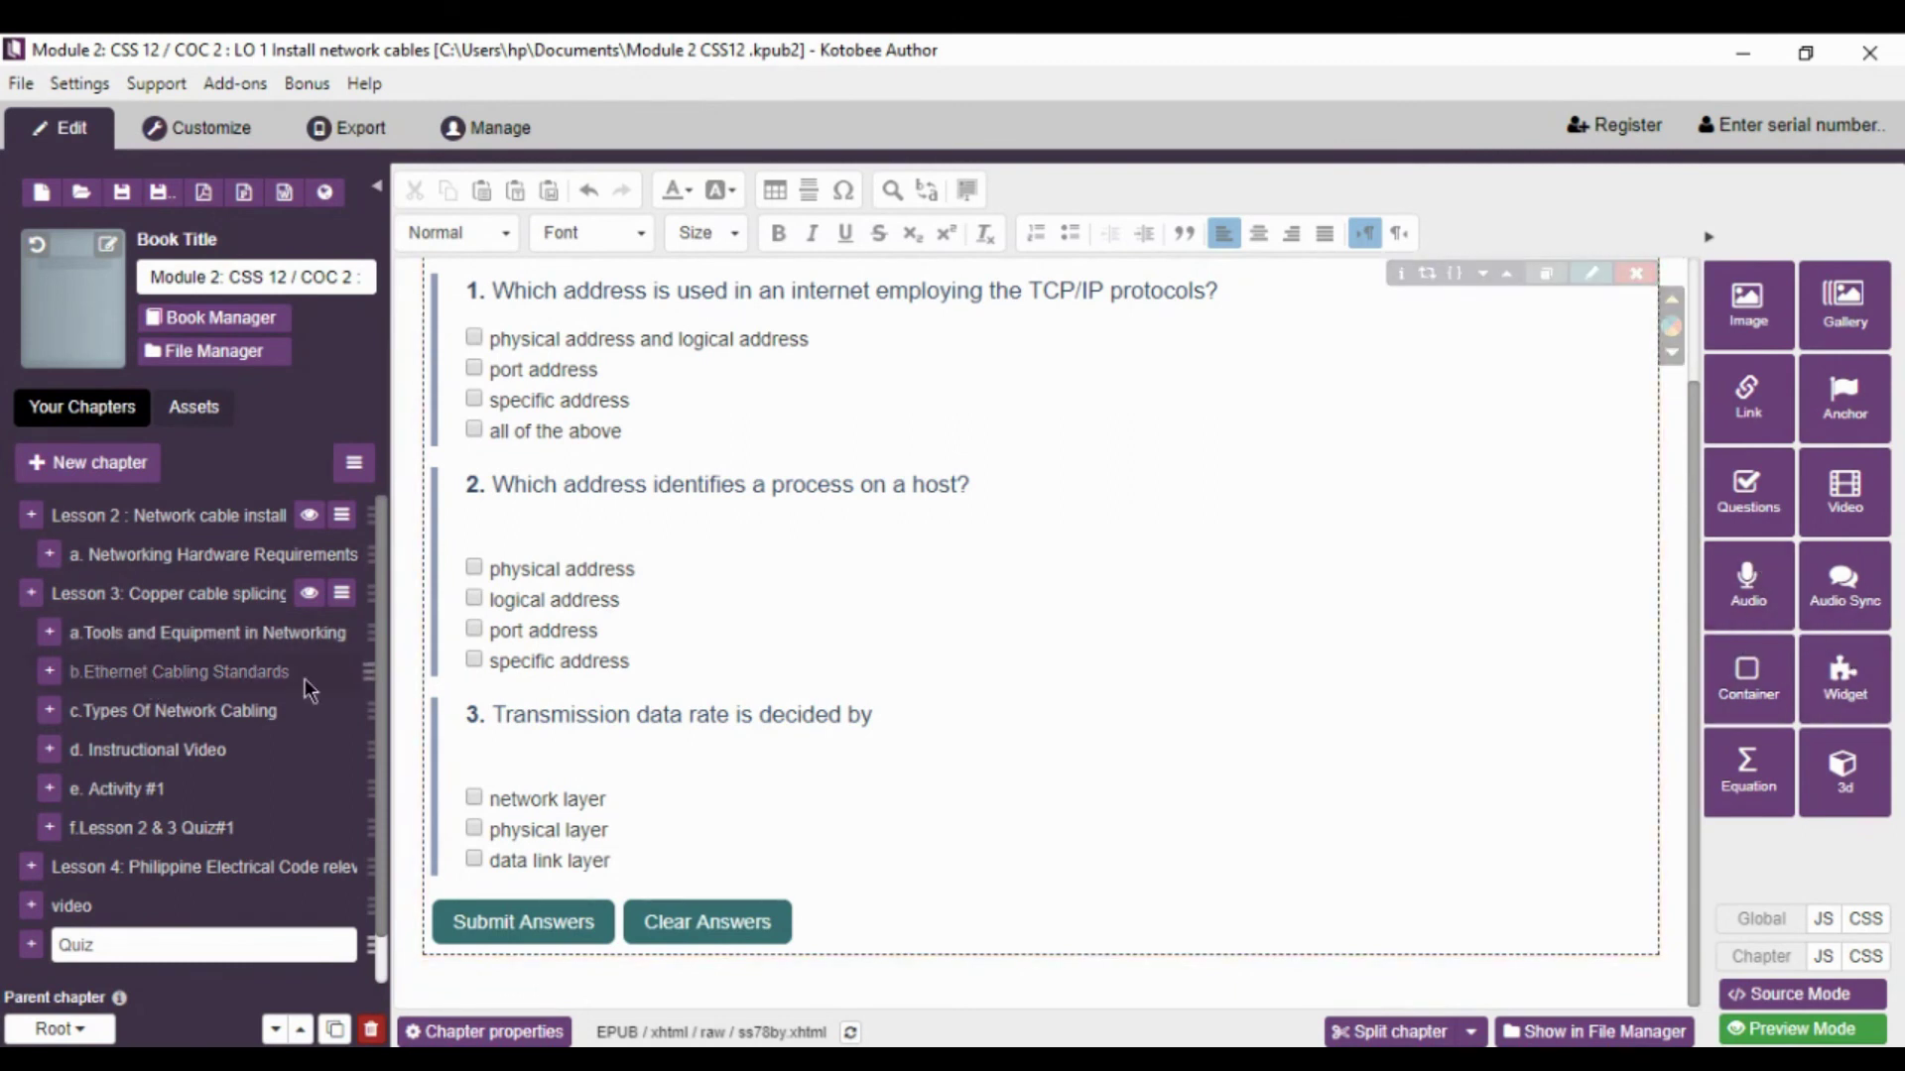
scroll(599, 622, "up", 2)
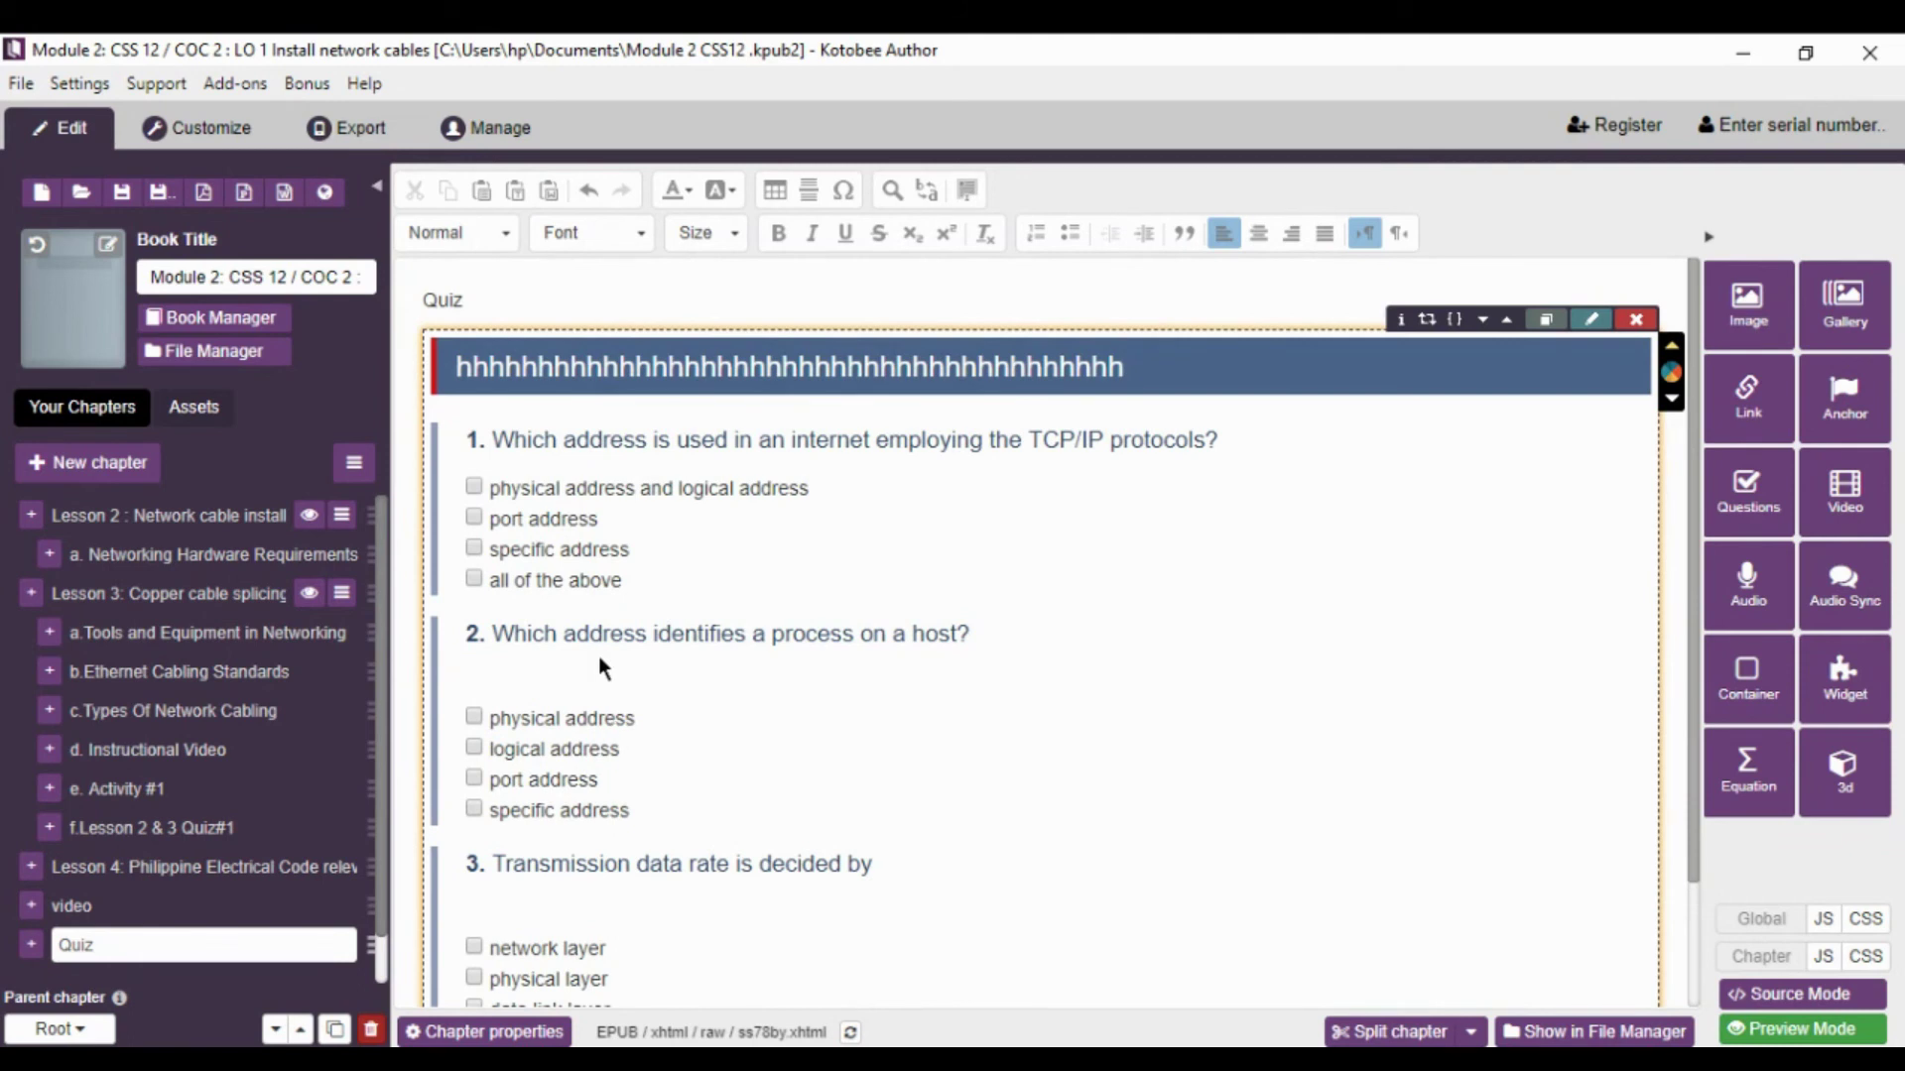
- Open the Lesson 2 network cable installation chapter and place the text cursor on the empty line below the photo
double_click(199, 518)
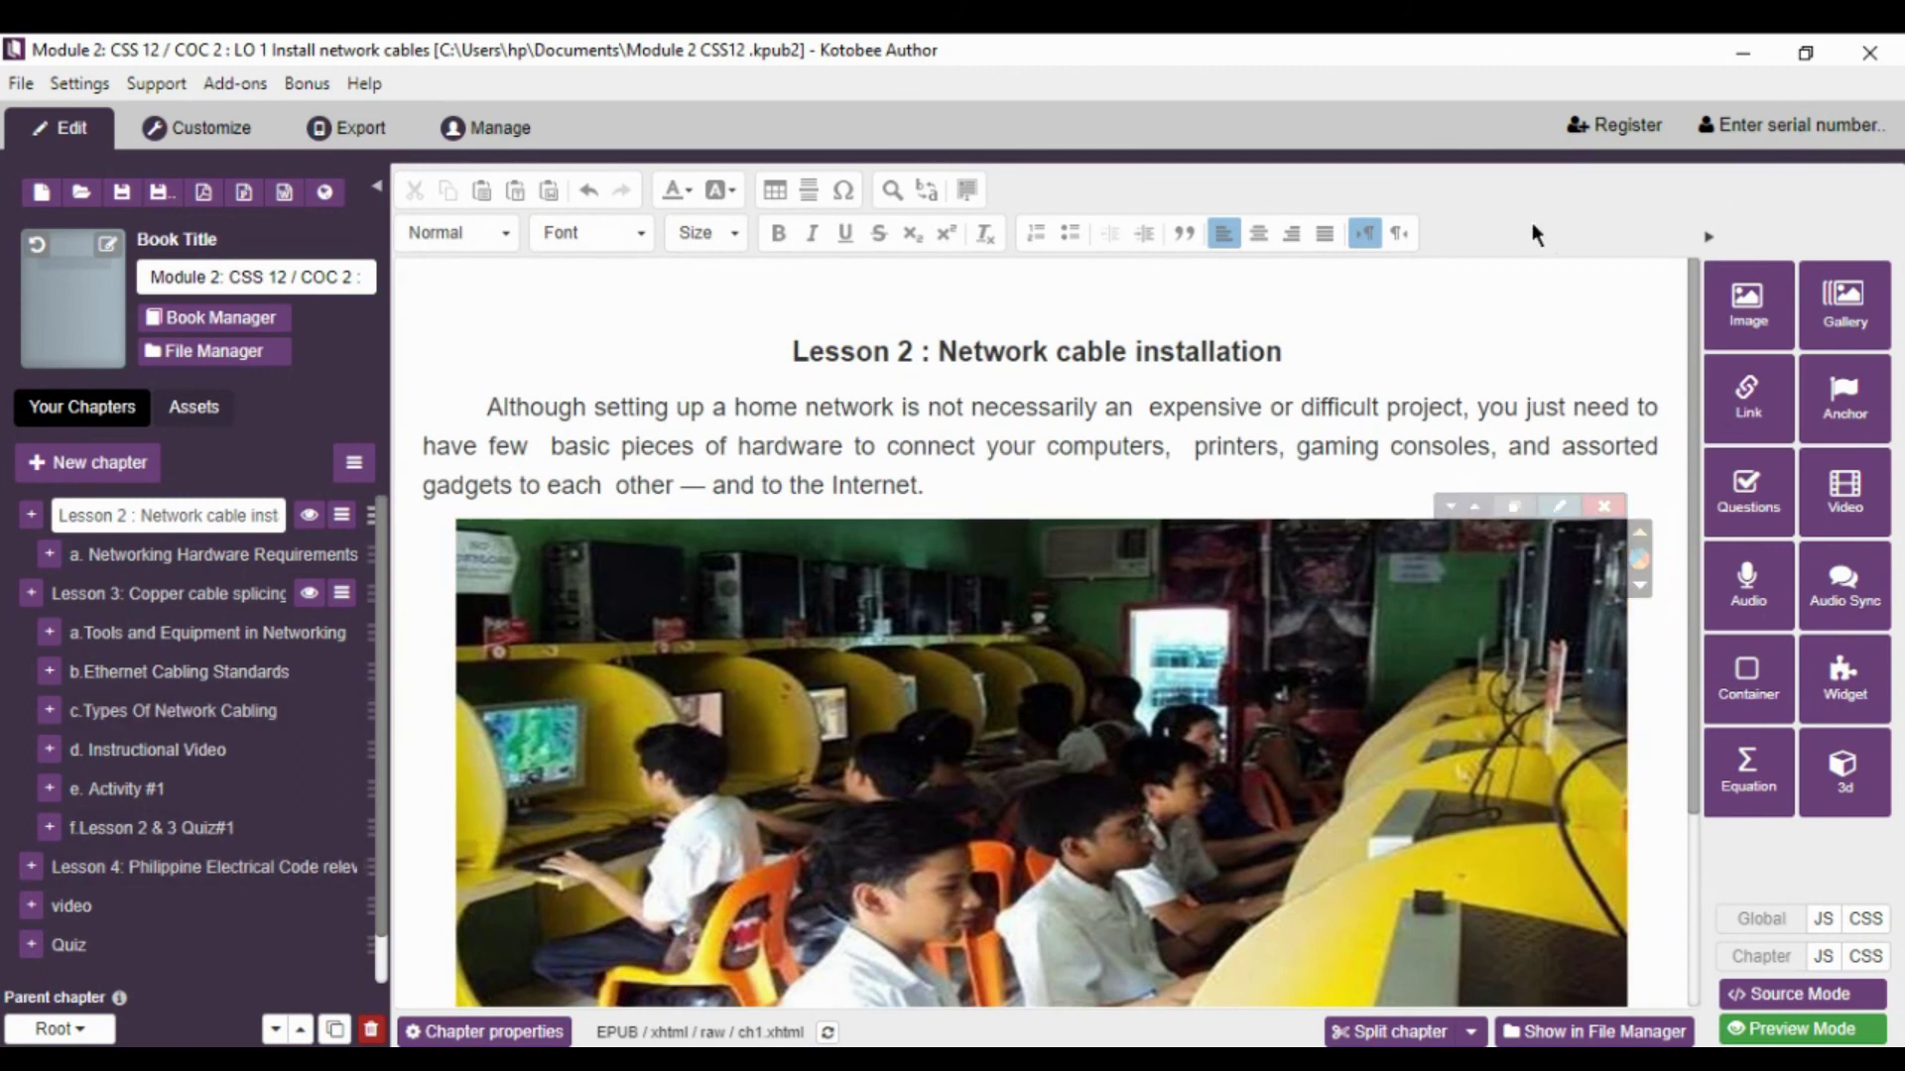
scroll(1240, 738, "down", 3)
scroll(1171, 763, "up", 3)
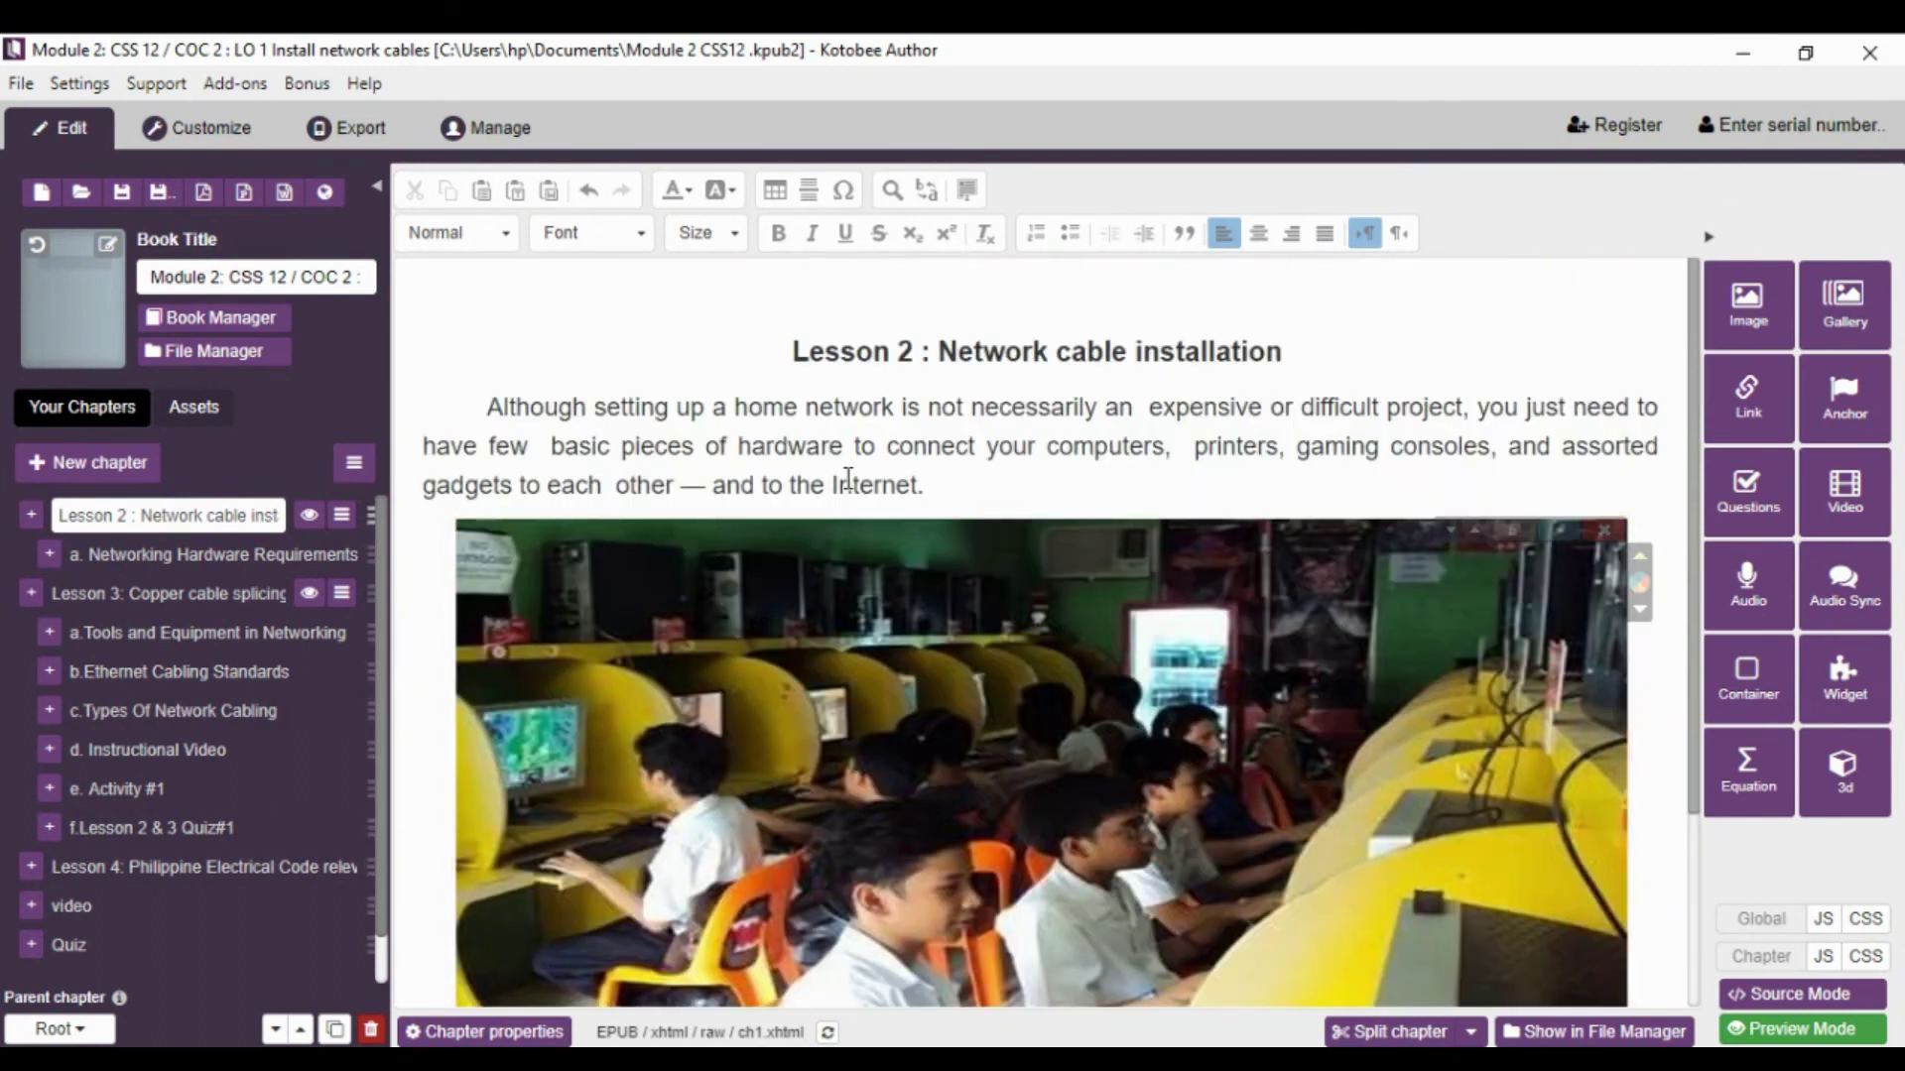
scroll(867, 764, "down", 2)
scroll(803, 830, "up", 1)
scroll(803, 829, "down", 2)
left_click(665, 890)
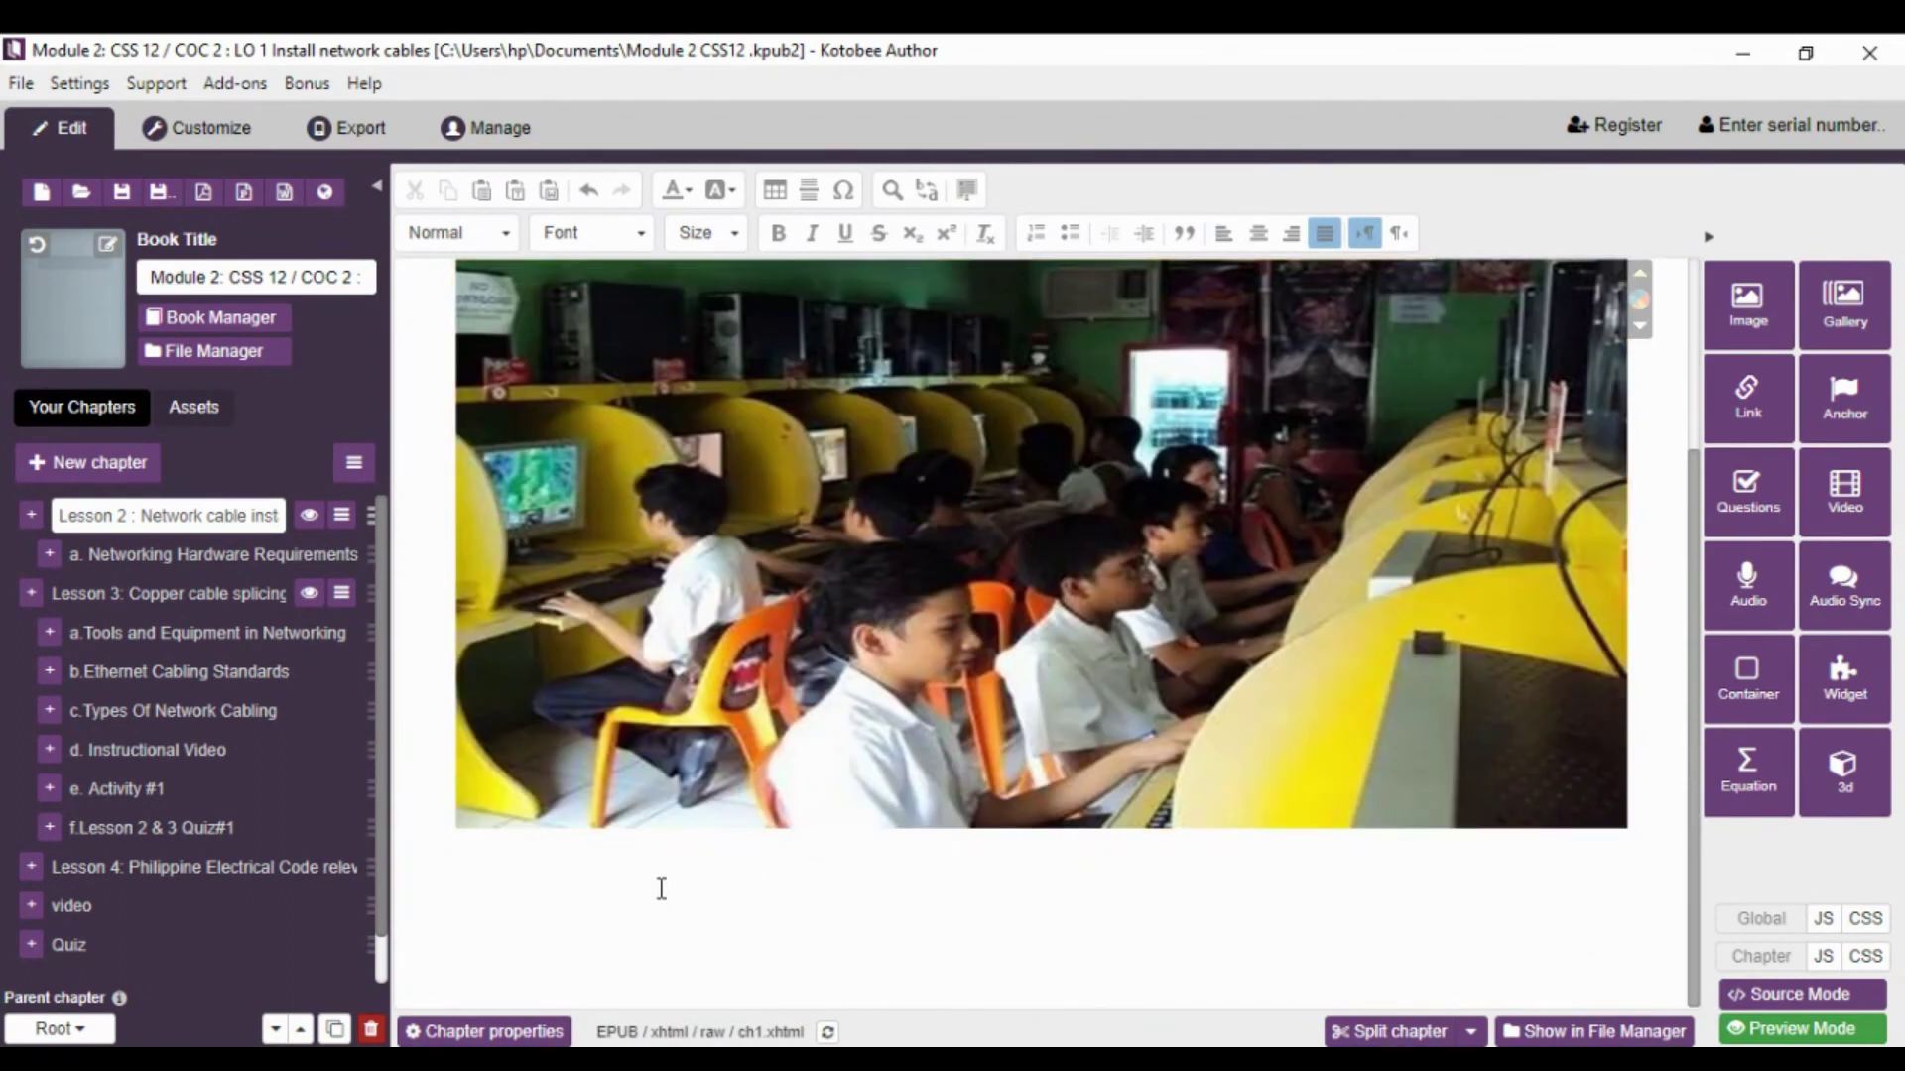
- Insert the audio file "Record (online-voice-recorder.com).mp3" below the photo in the Lesson 2 chapter
left_click(1747, 586)
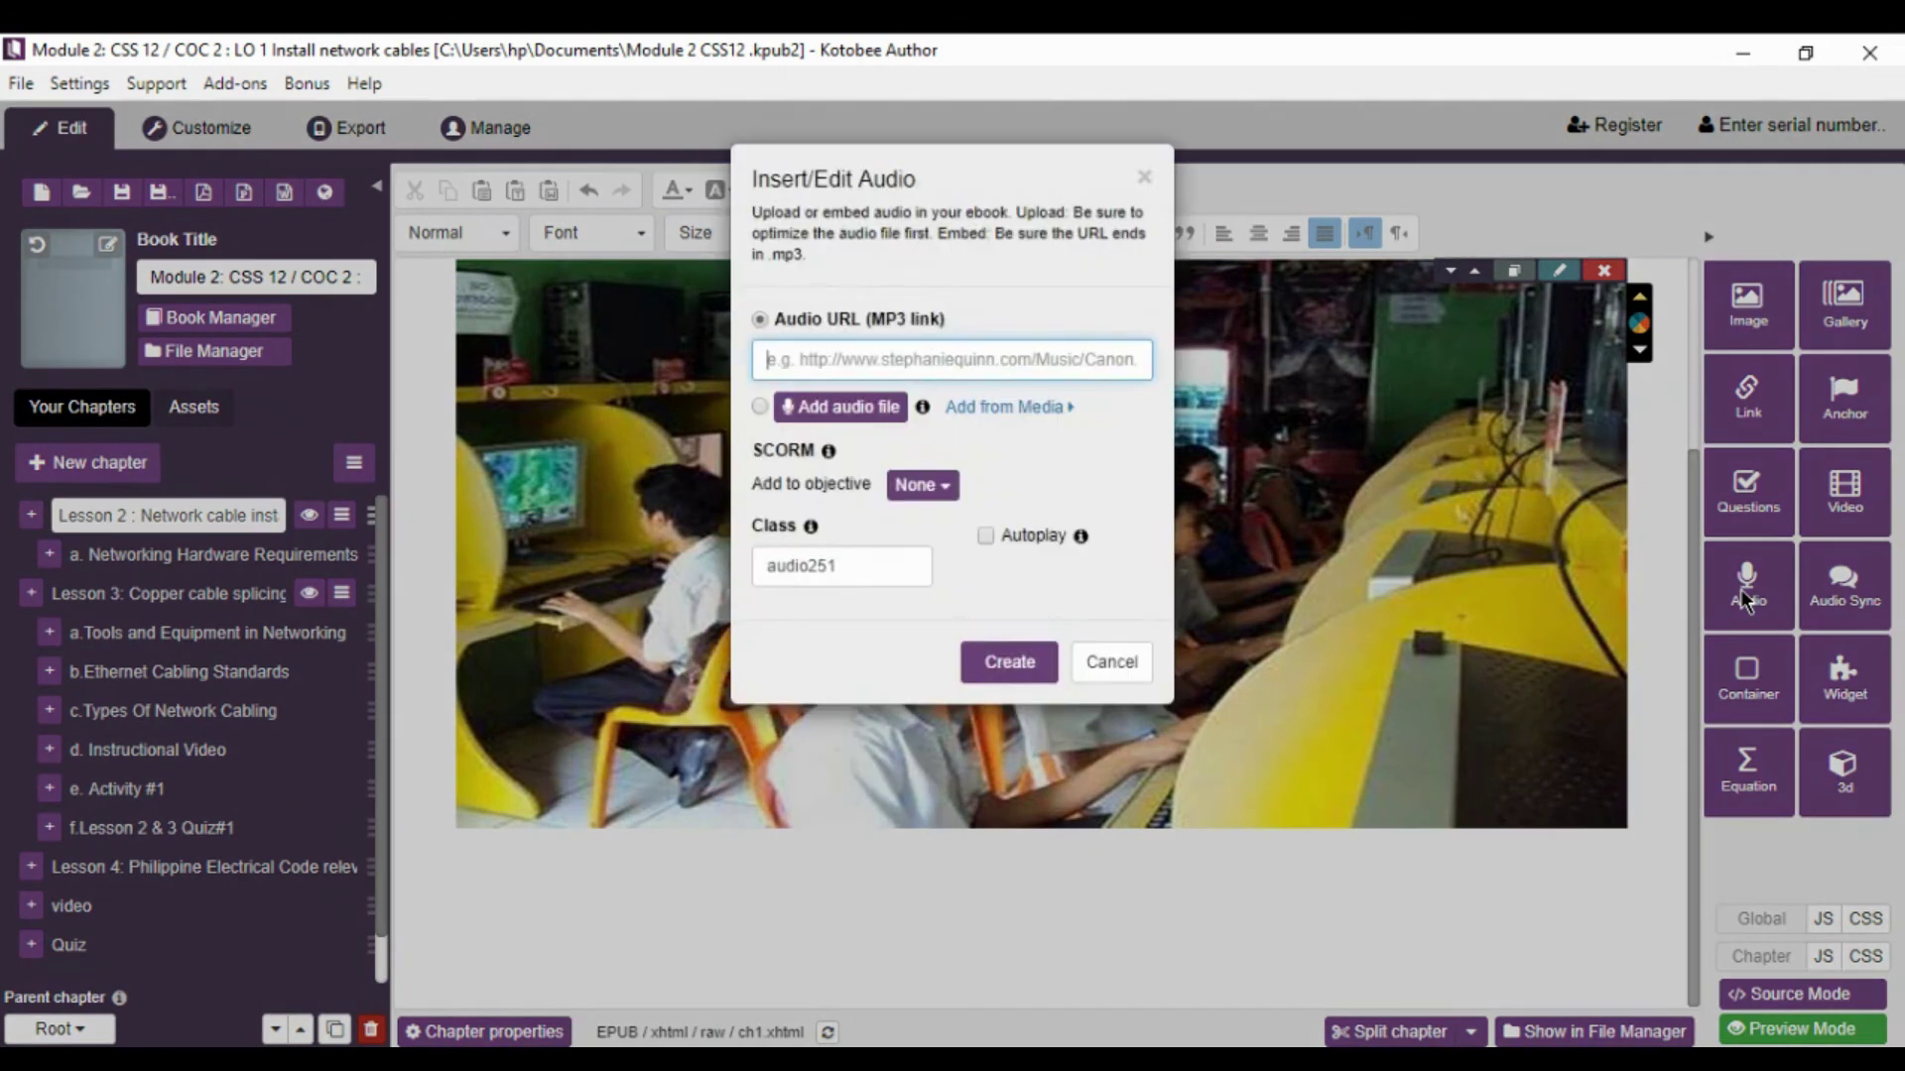
left_click(861, 408)
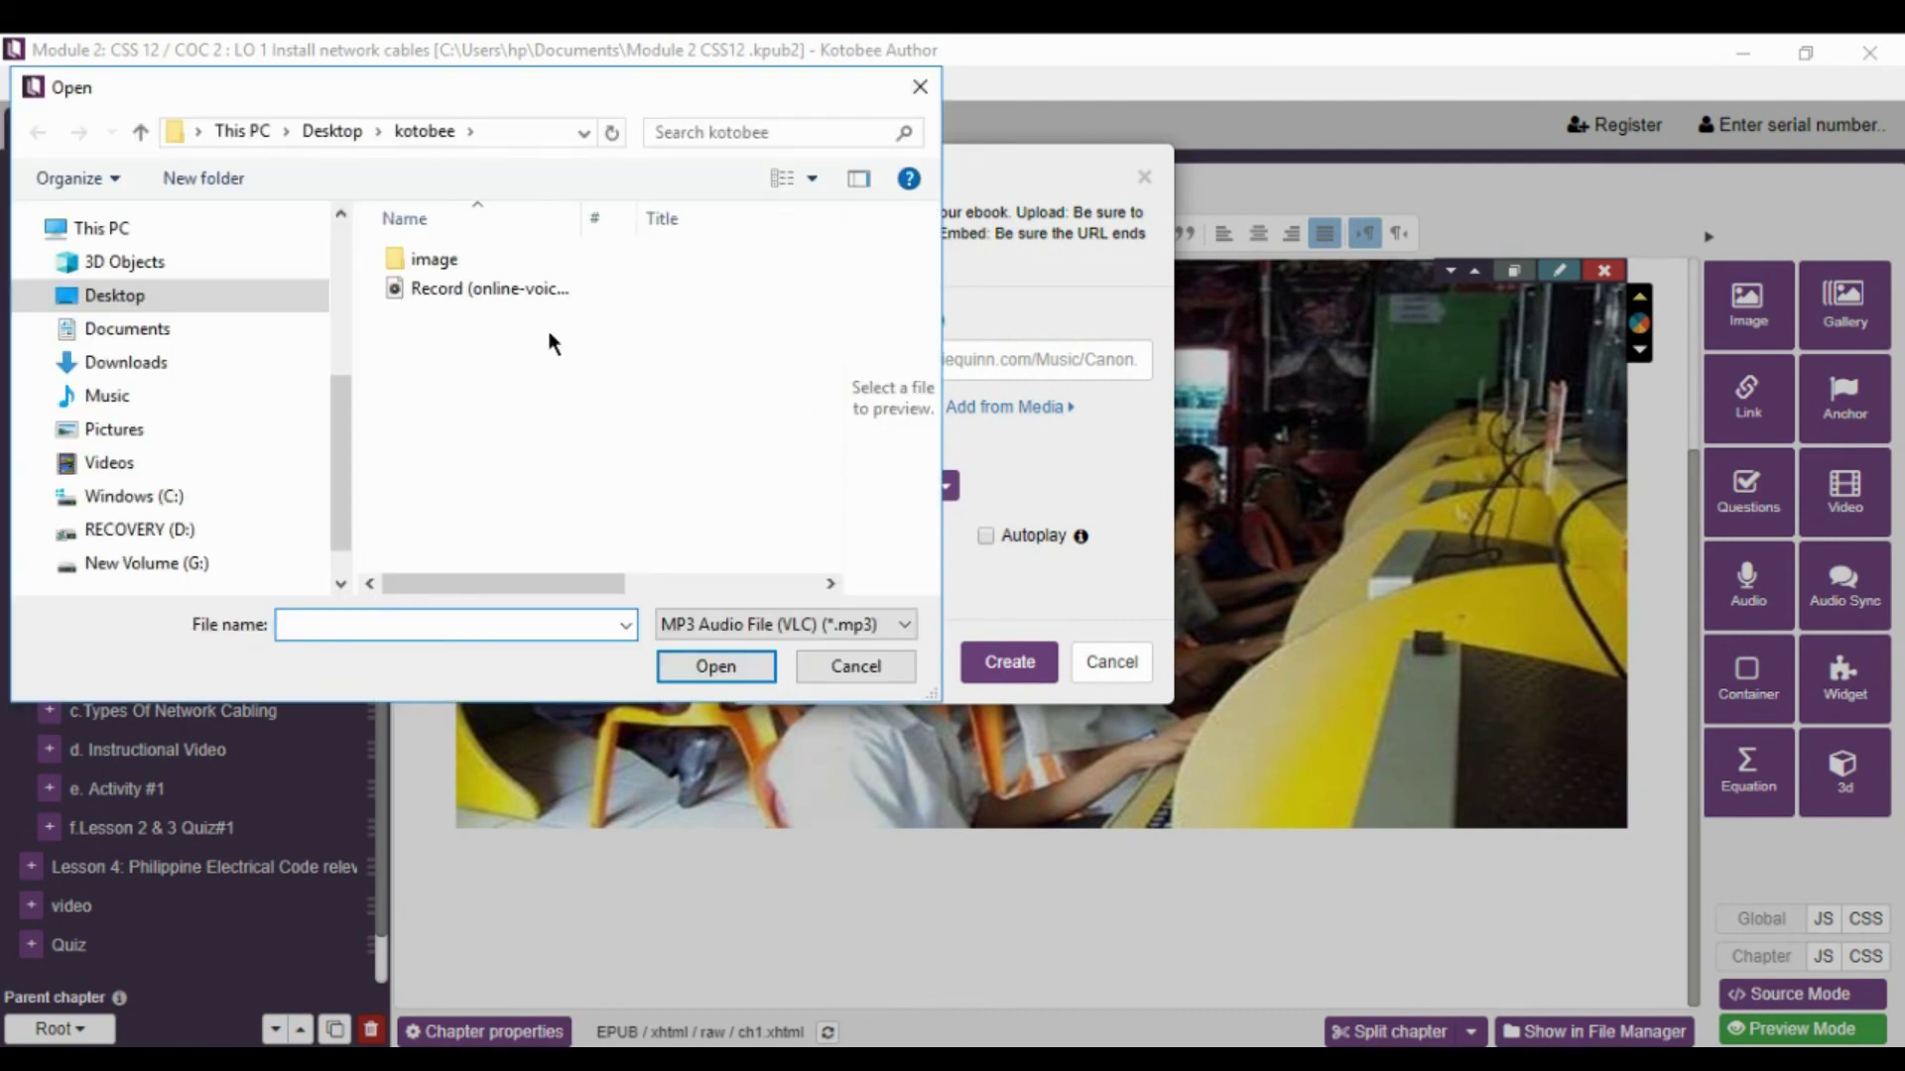
left_click(498, 290)
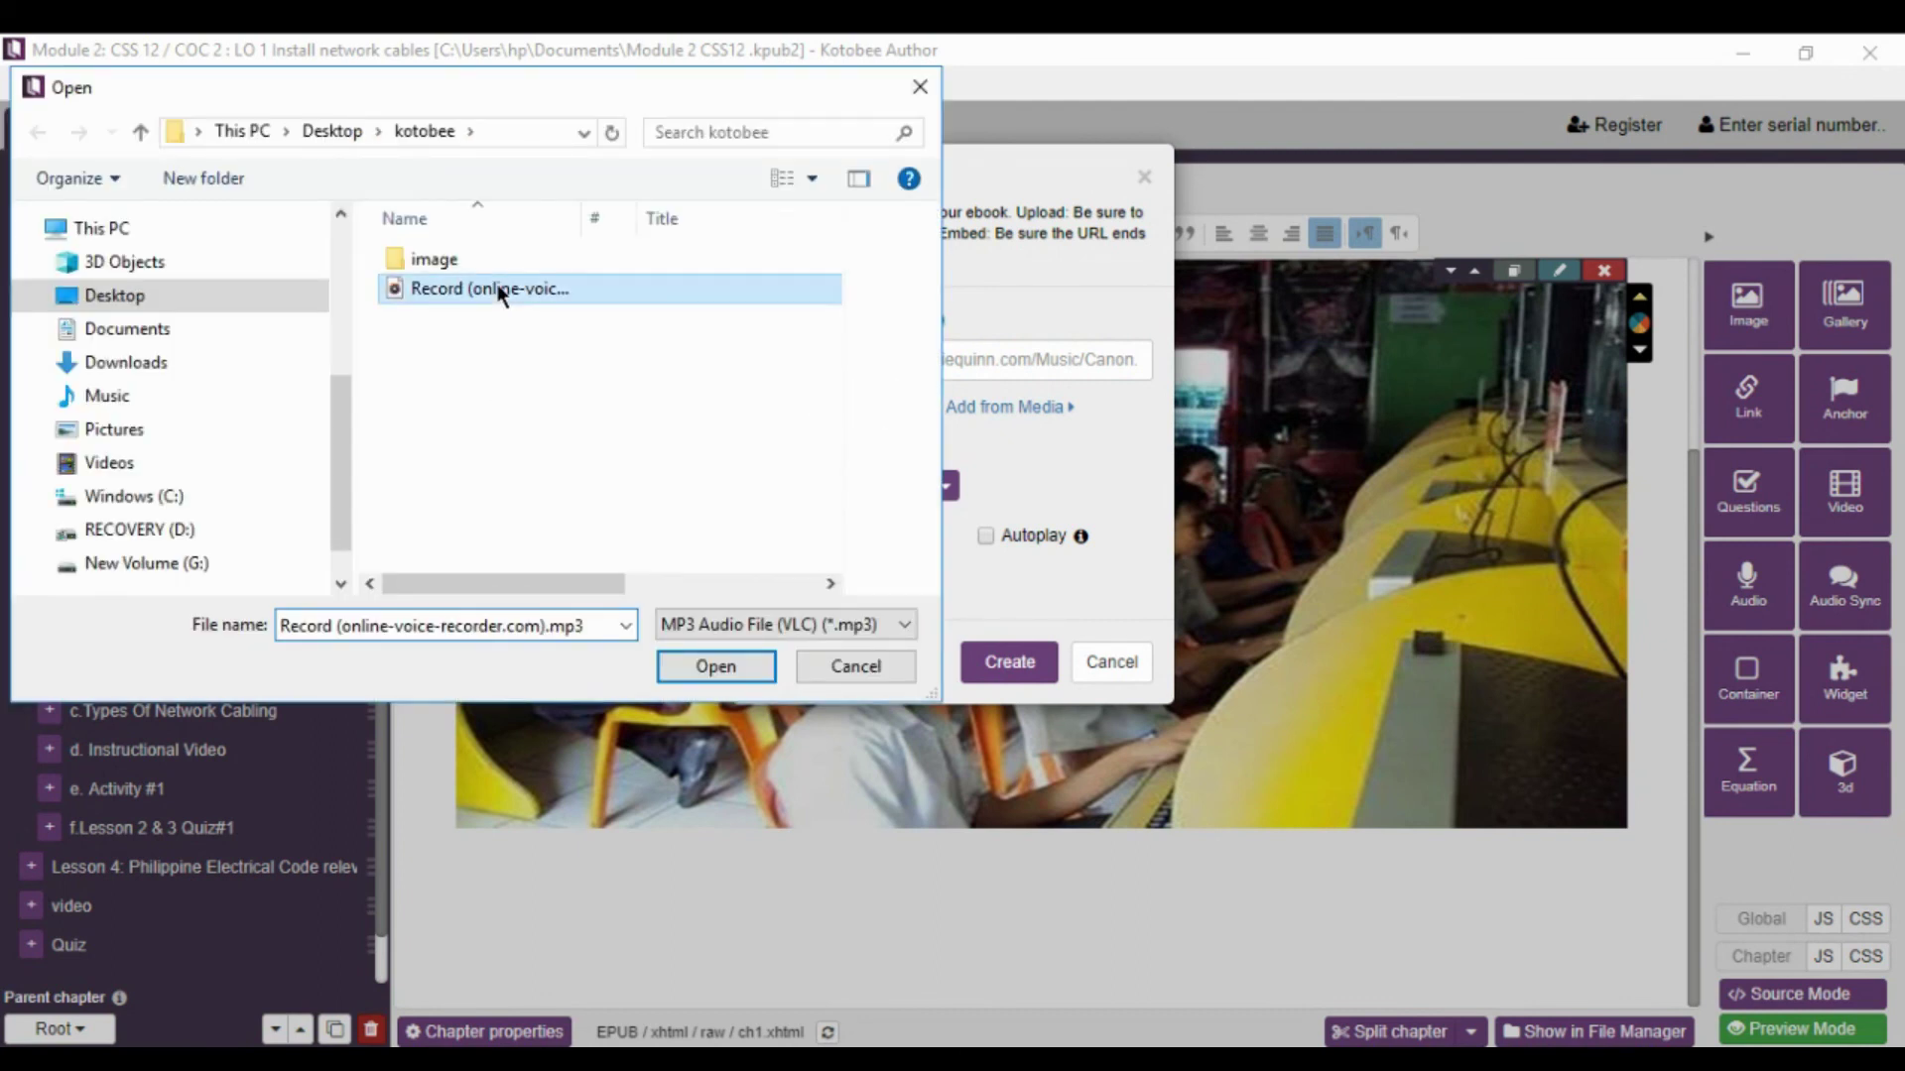
left_click(737, 671)
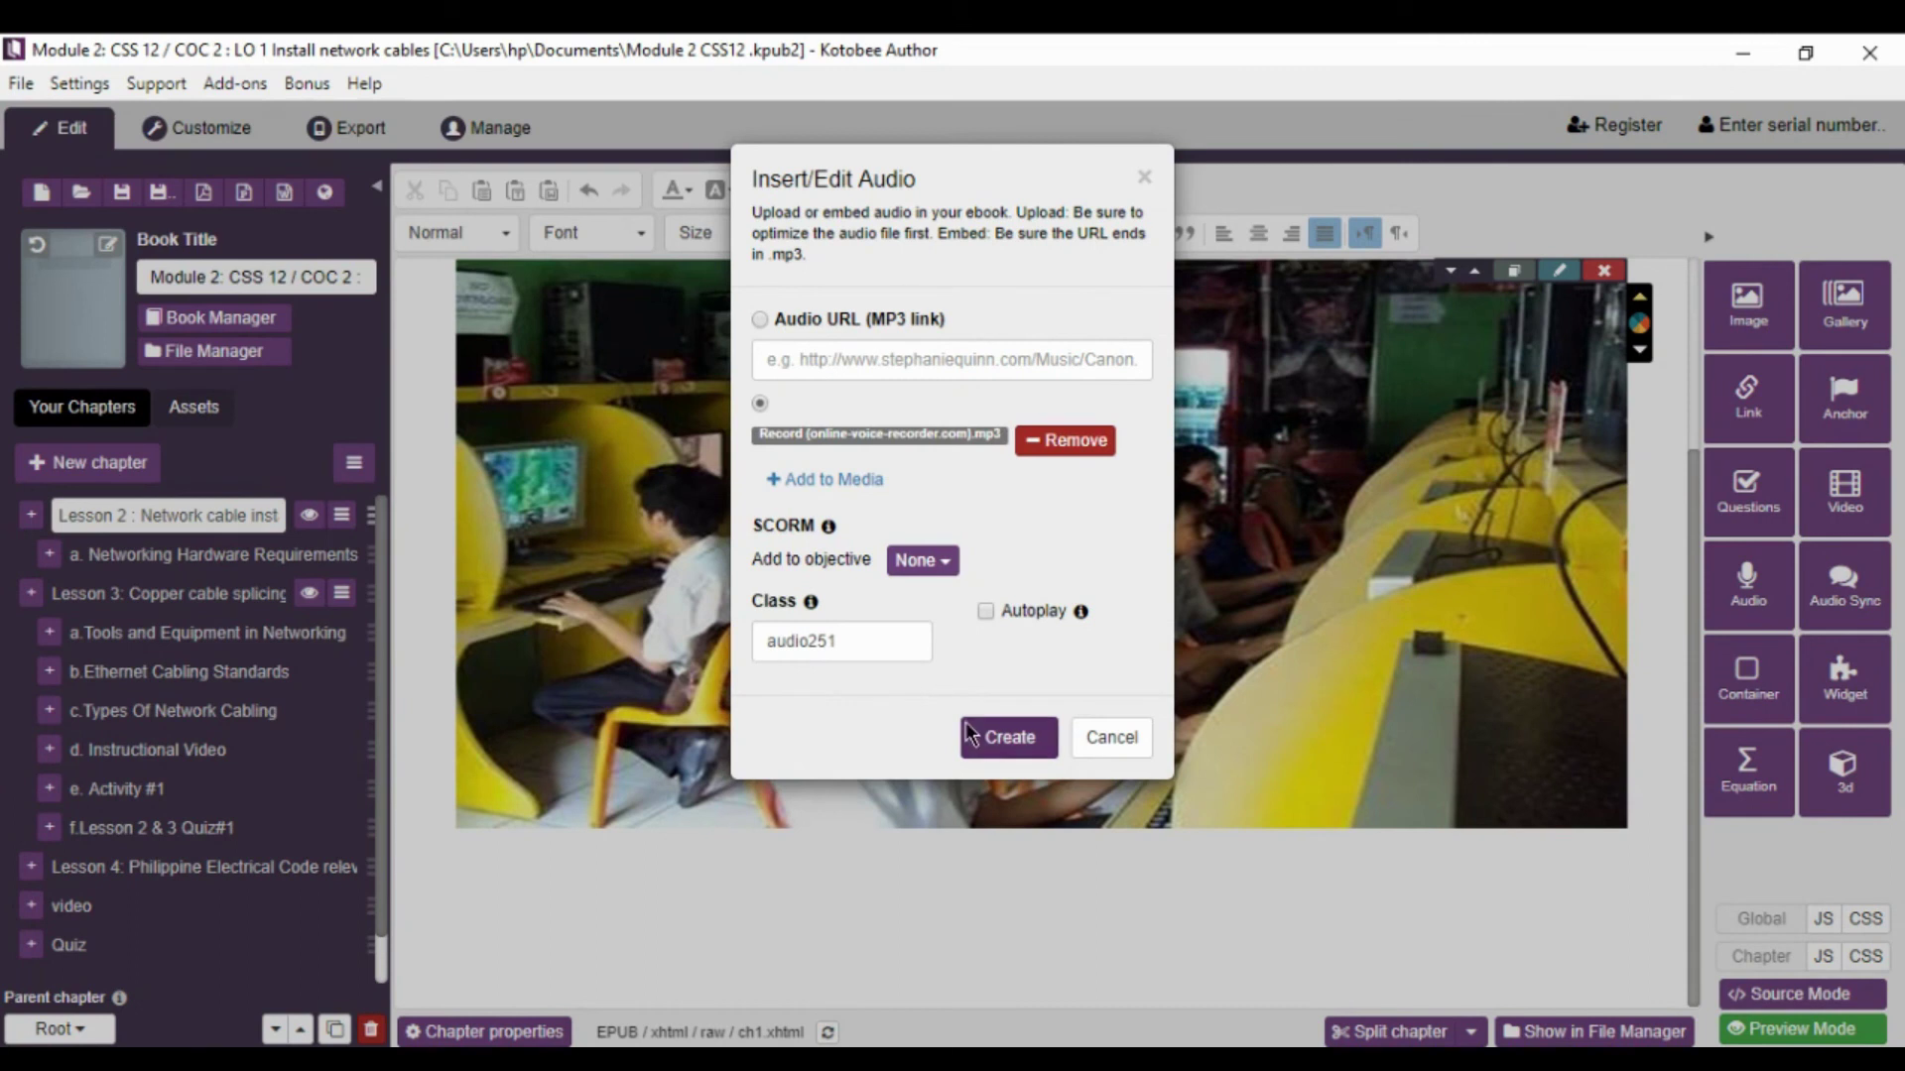
left_click(1010, 736)
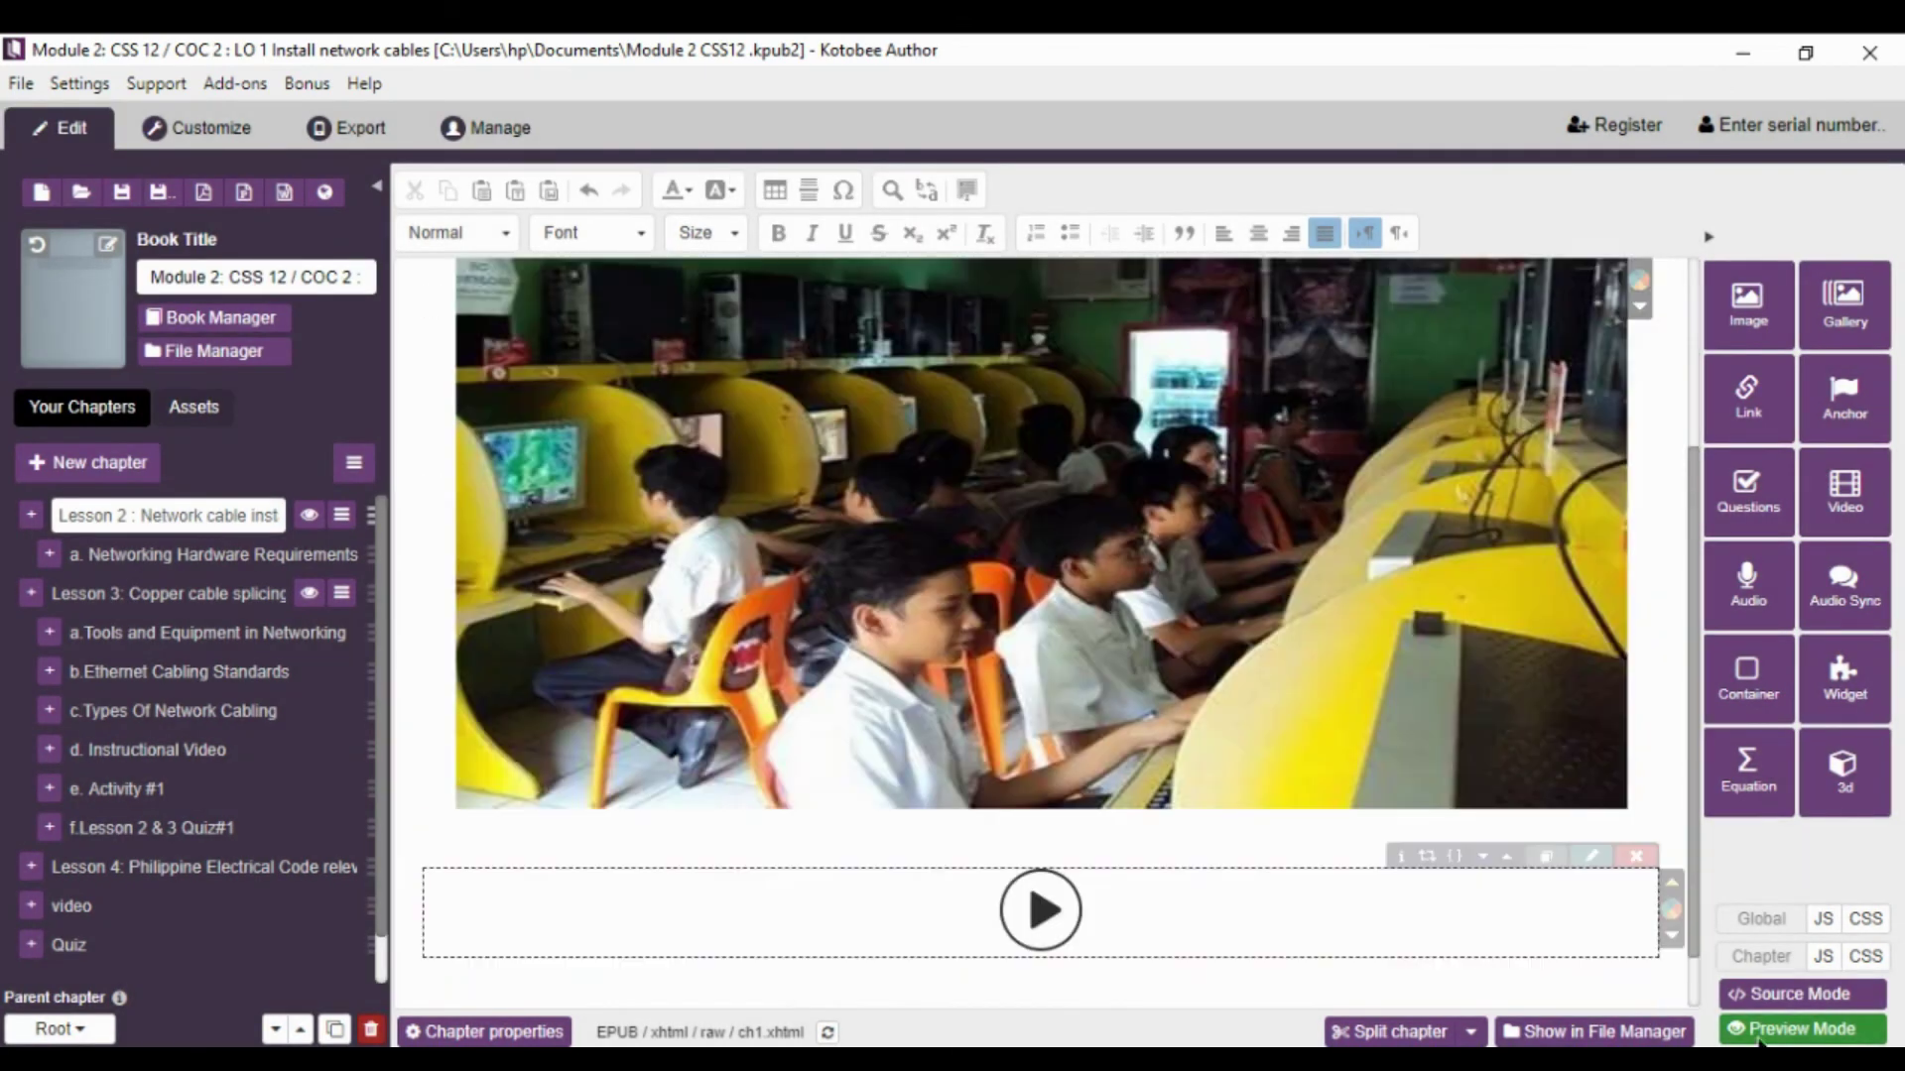
- Preview the Lesson 2 chapter, play the audio below the photo while looking through the page, and pause it
left_click(1758, 1032)
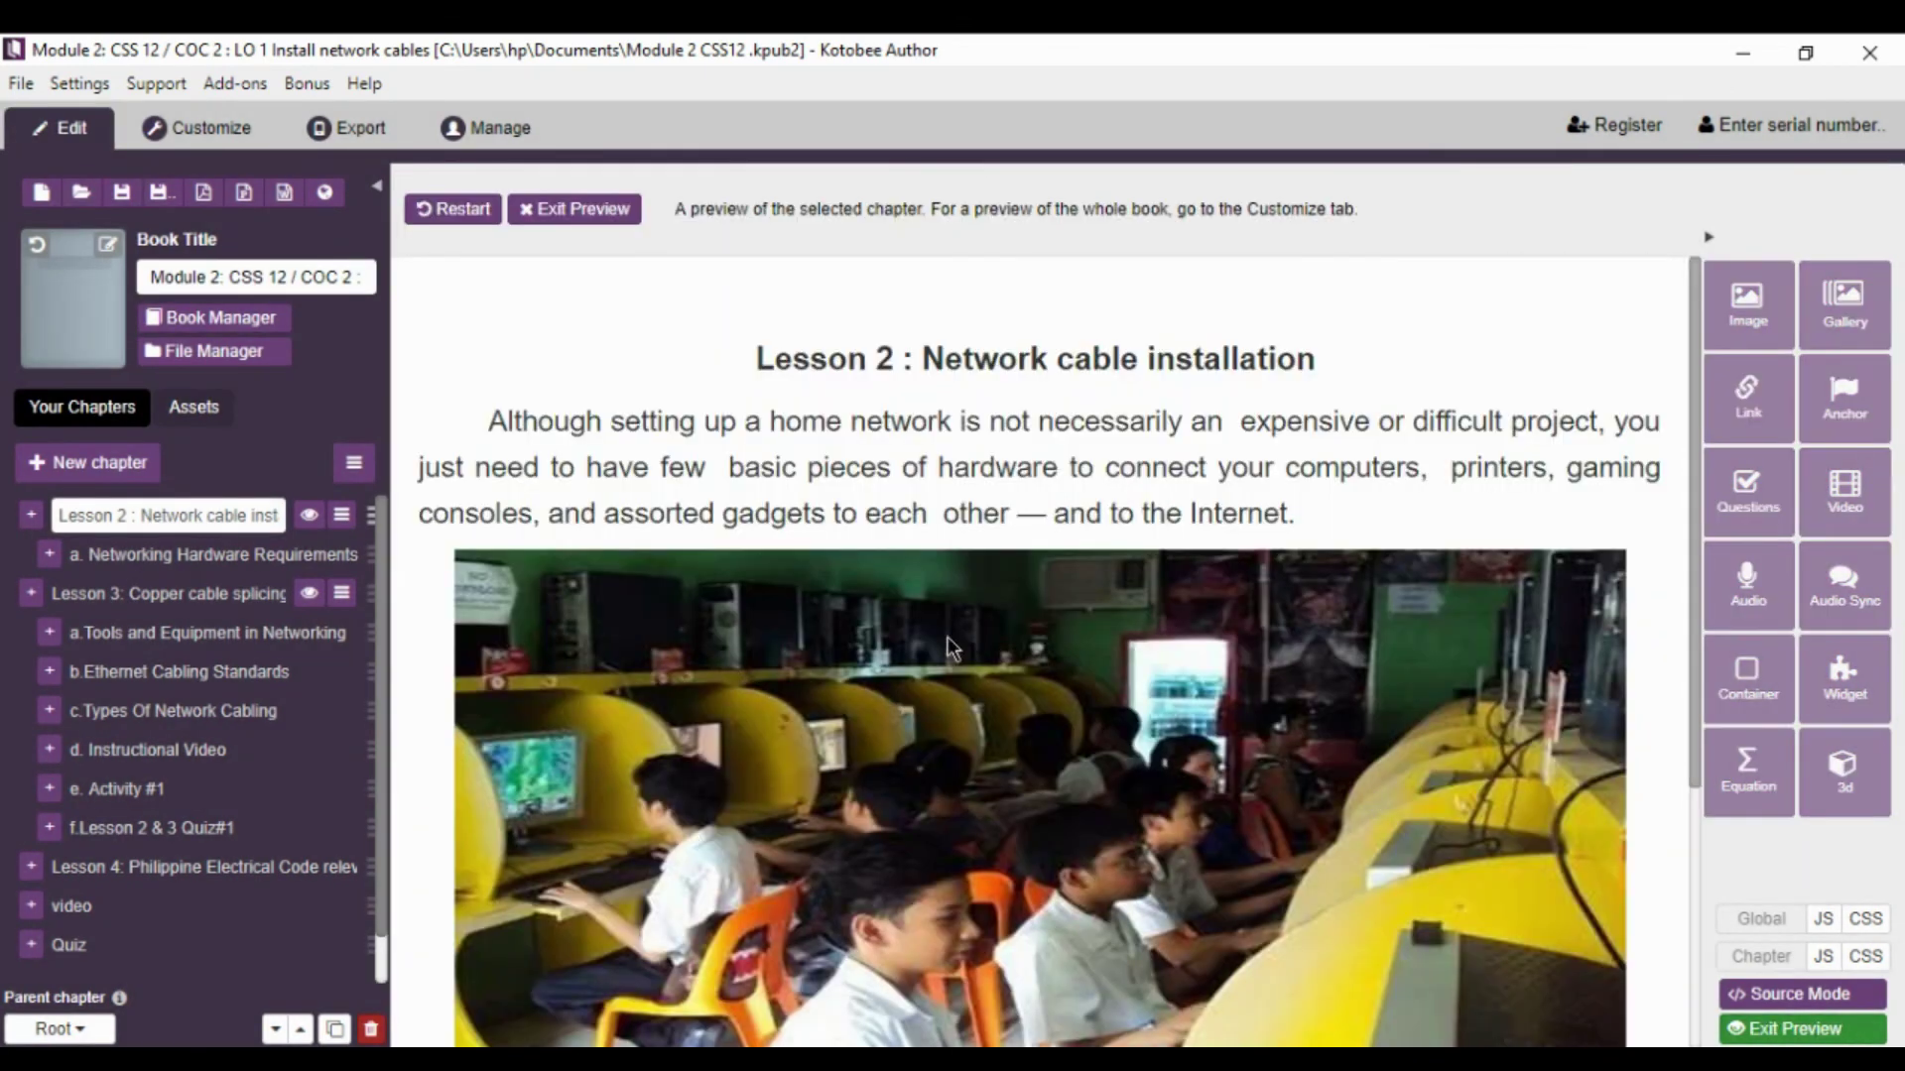
scroll(947, 714, "down", 3)
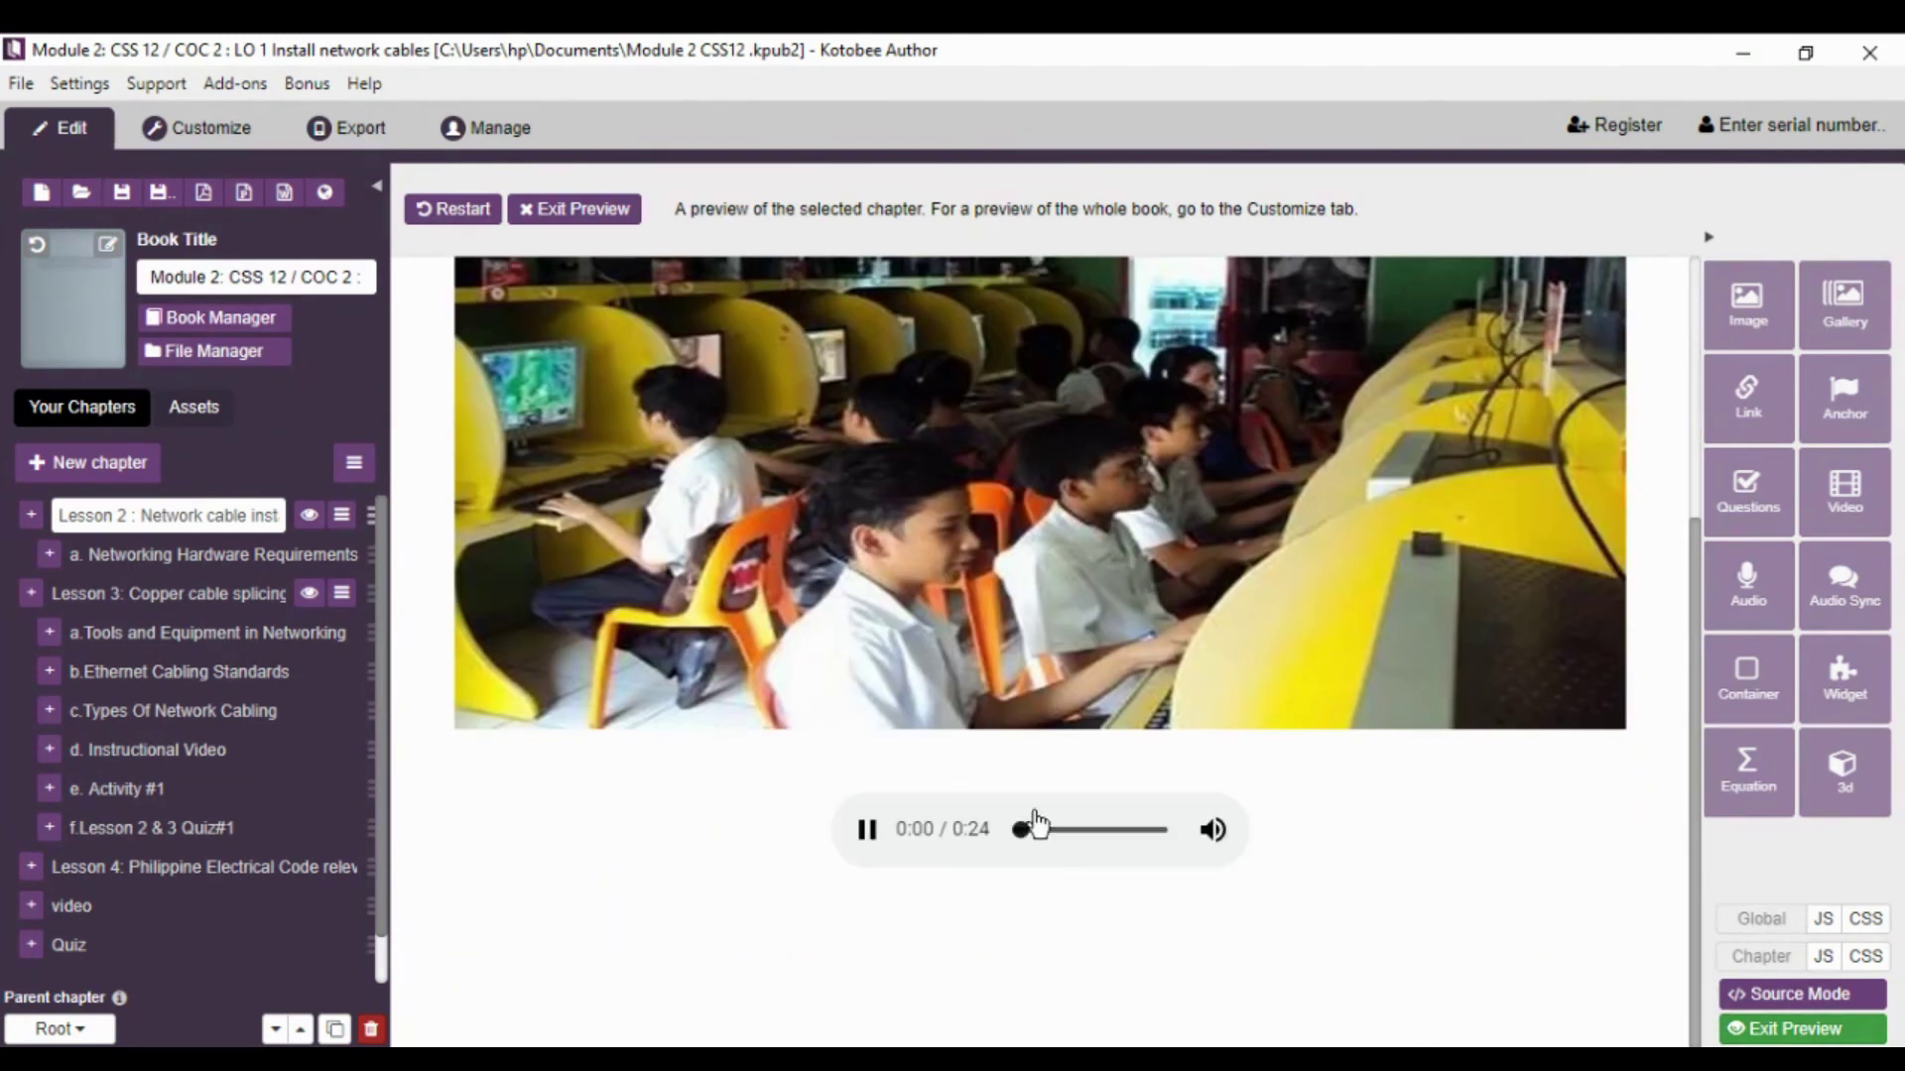
scroll(873, 595, "up", 3)
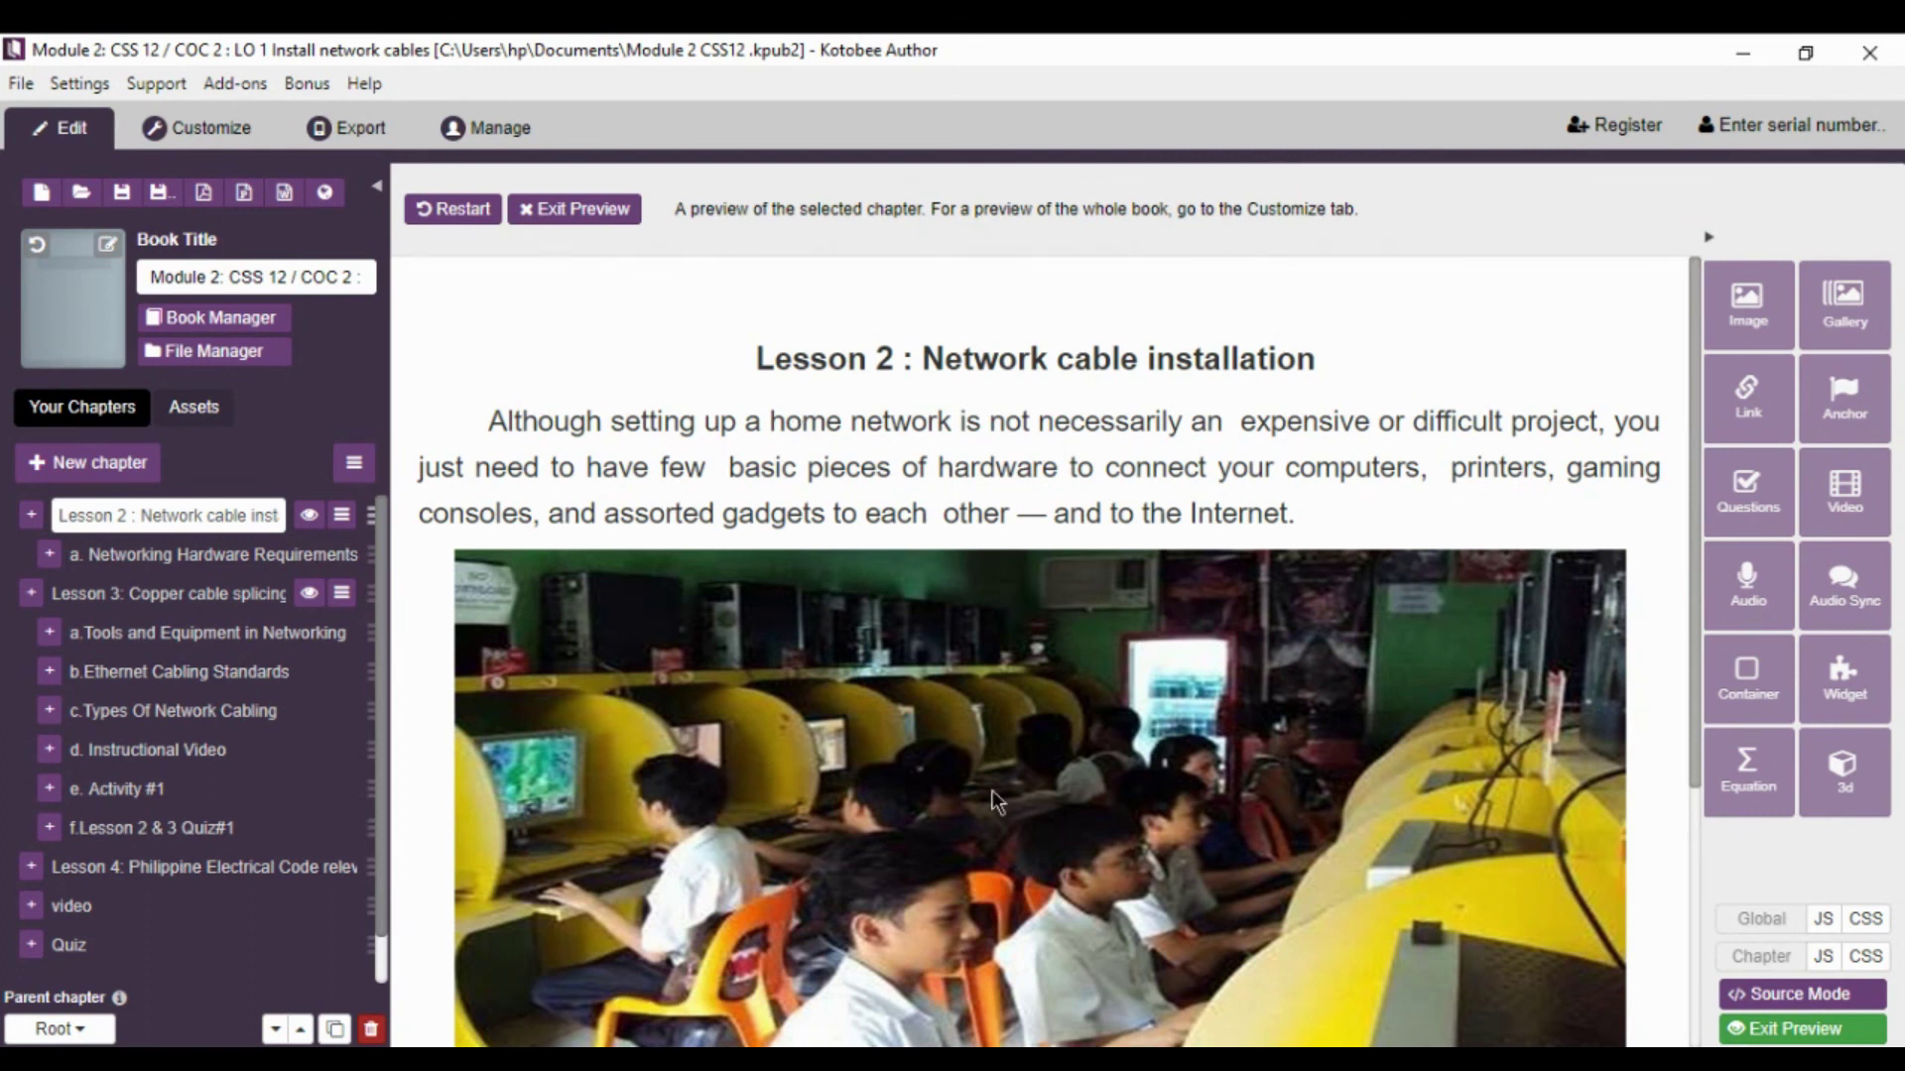
scroll(992, 799, "down", 3)
scroll(987, 794, "up", 3)
scroll(987, 794, "down", 2)
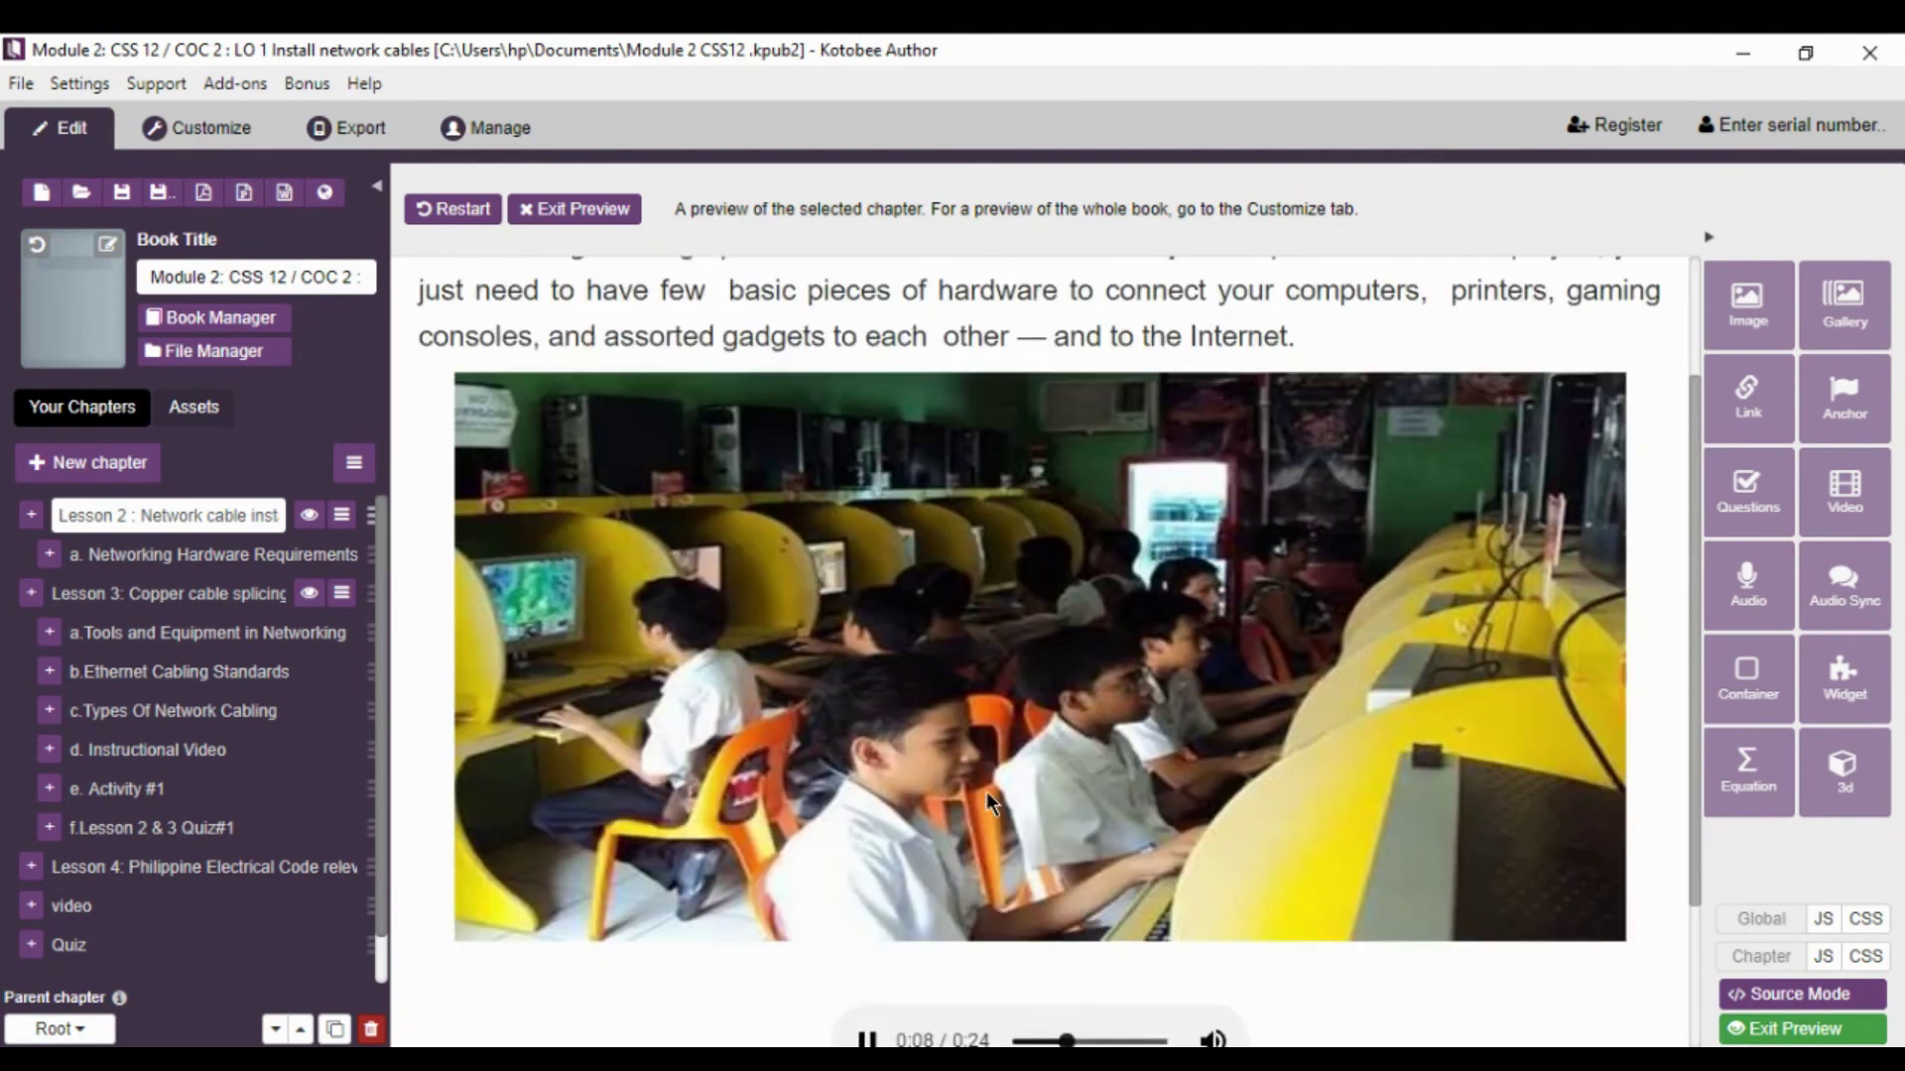
scroll(986, 792, "down", 3)
left_click(863, 829)
scroll(1258, 656, "up", 5)
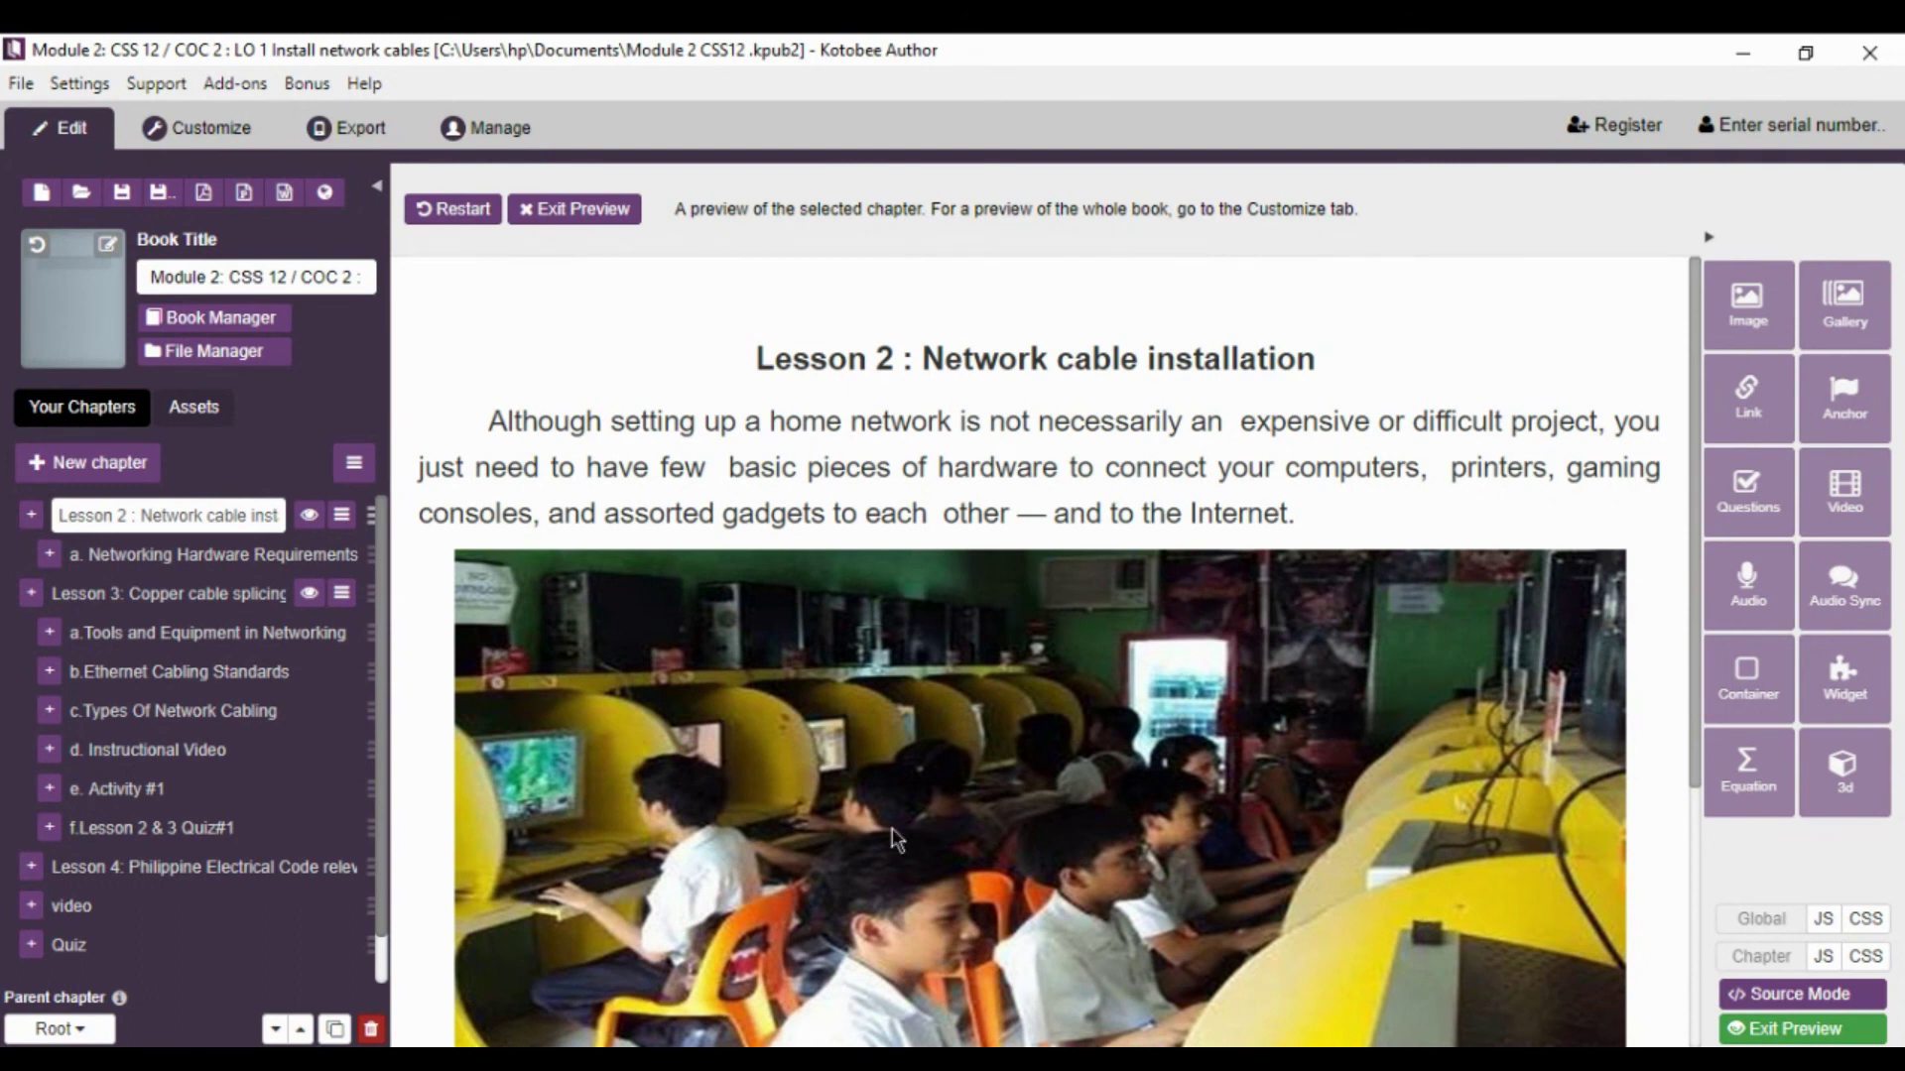
scroll(898, 838, "down", 4)
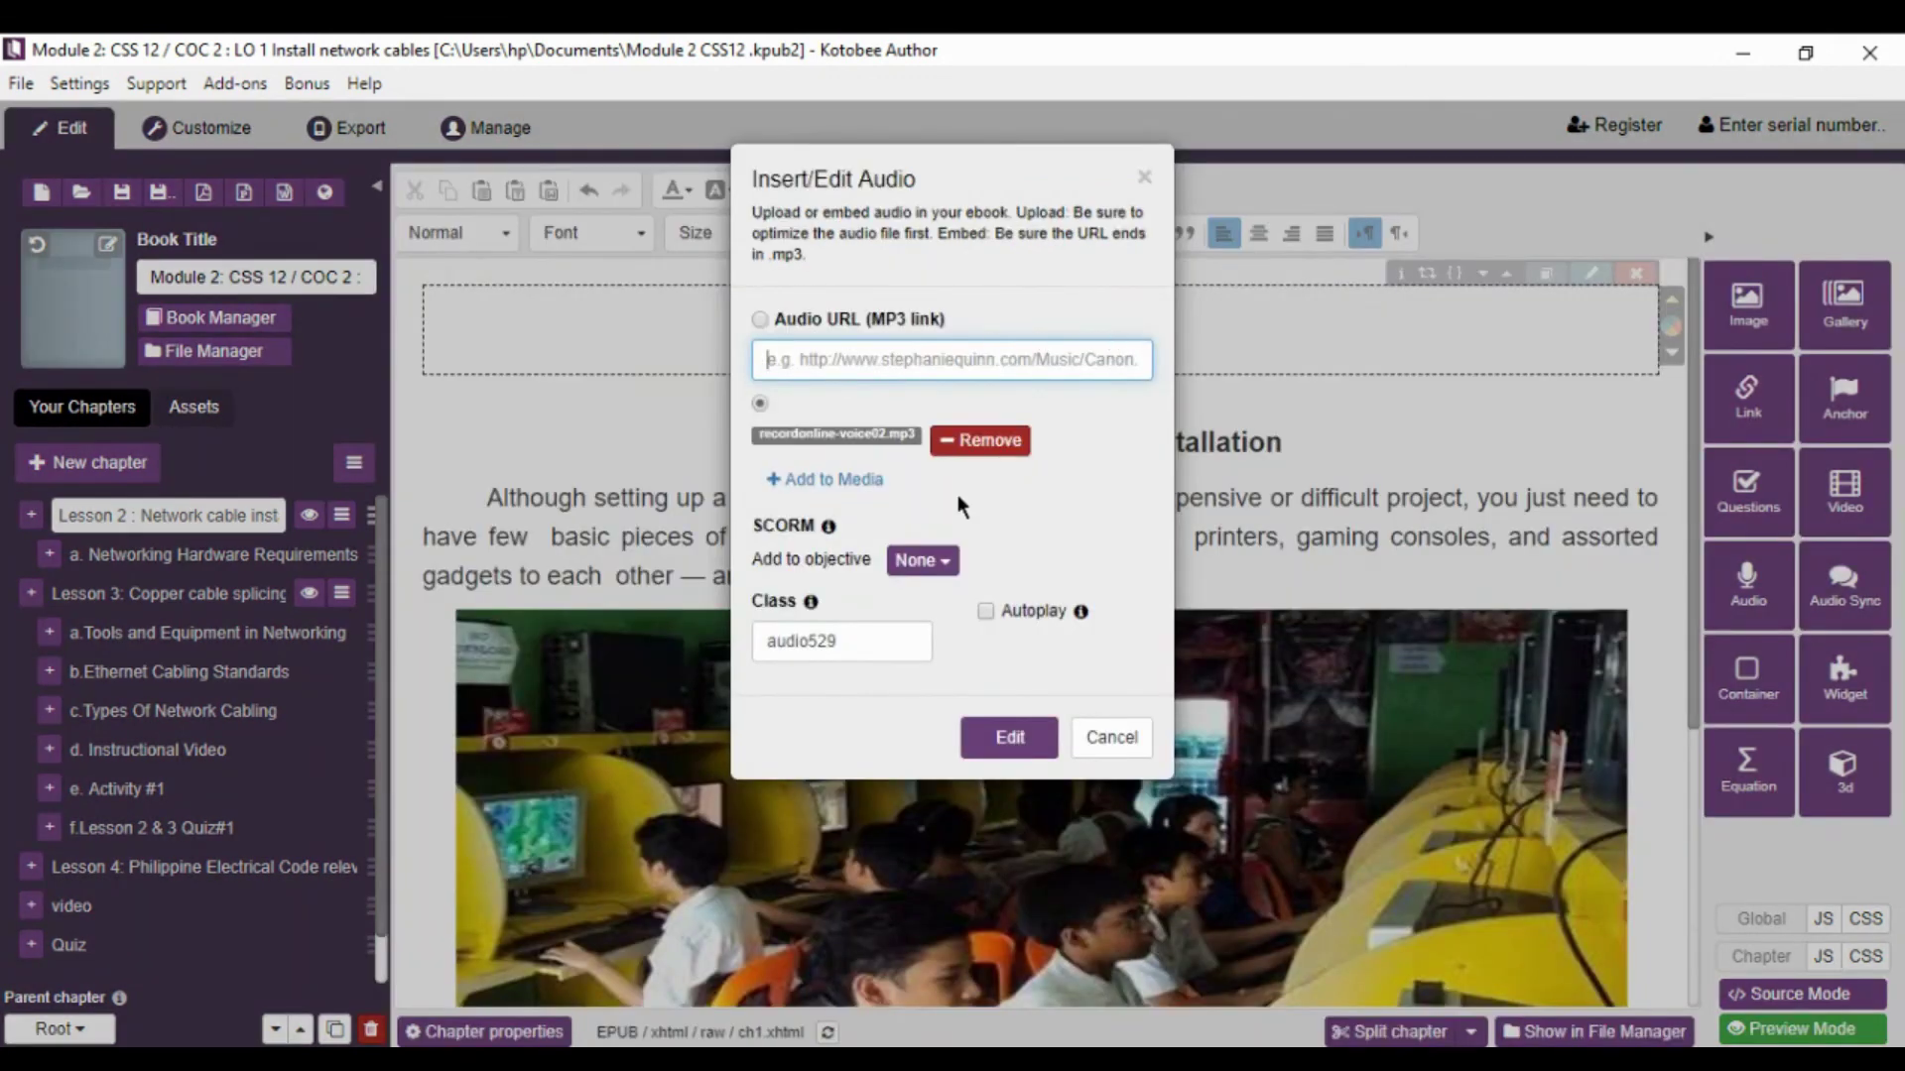
- Enable autoplay for the recordonline-voice02.mp3 audio above the Lesson 2 heading and apply the edit
left_click(1052, 521)
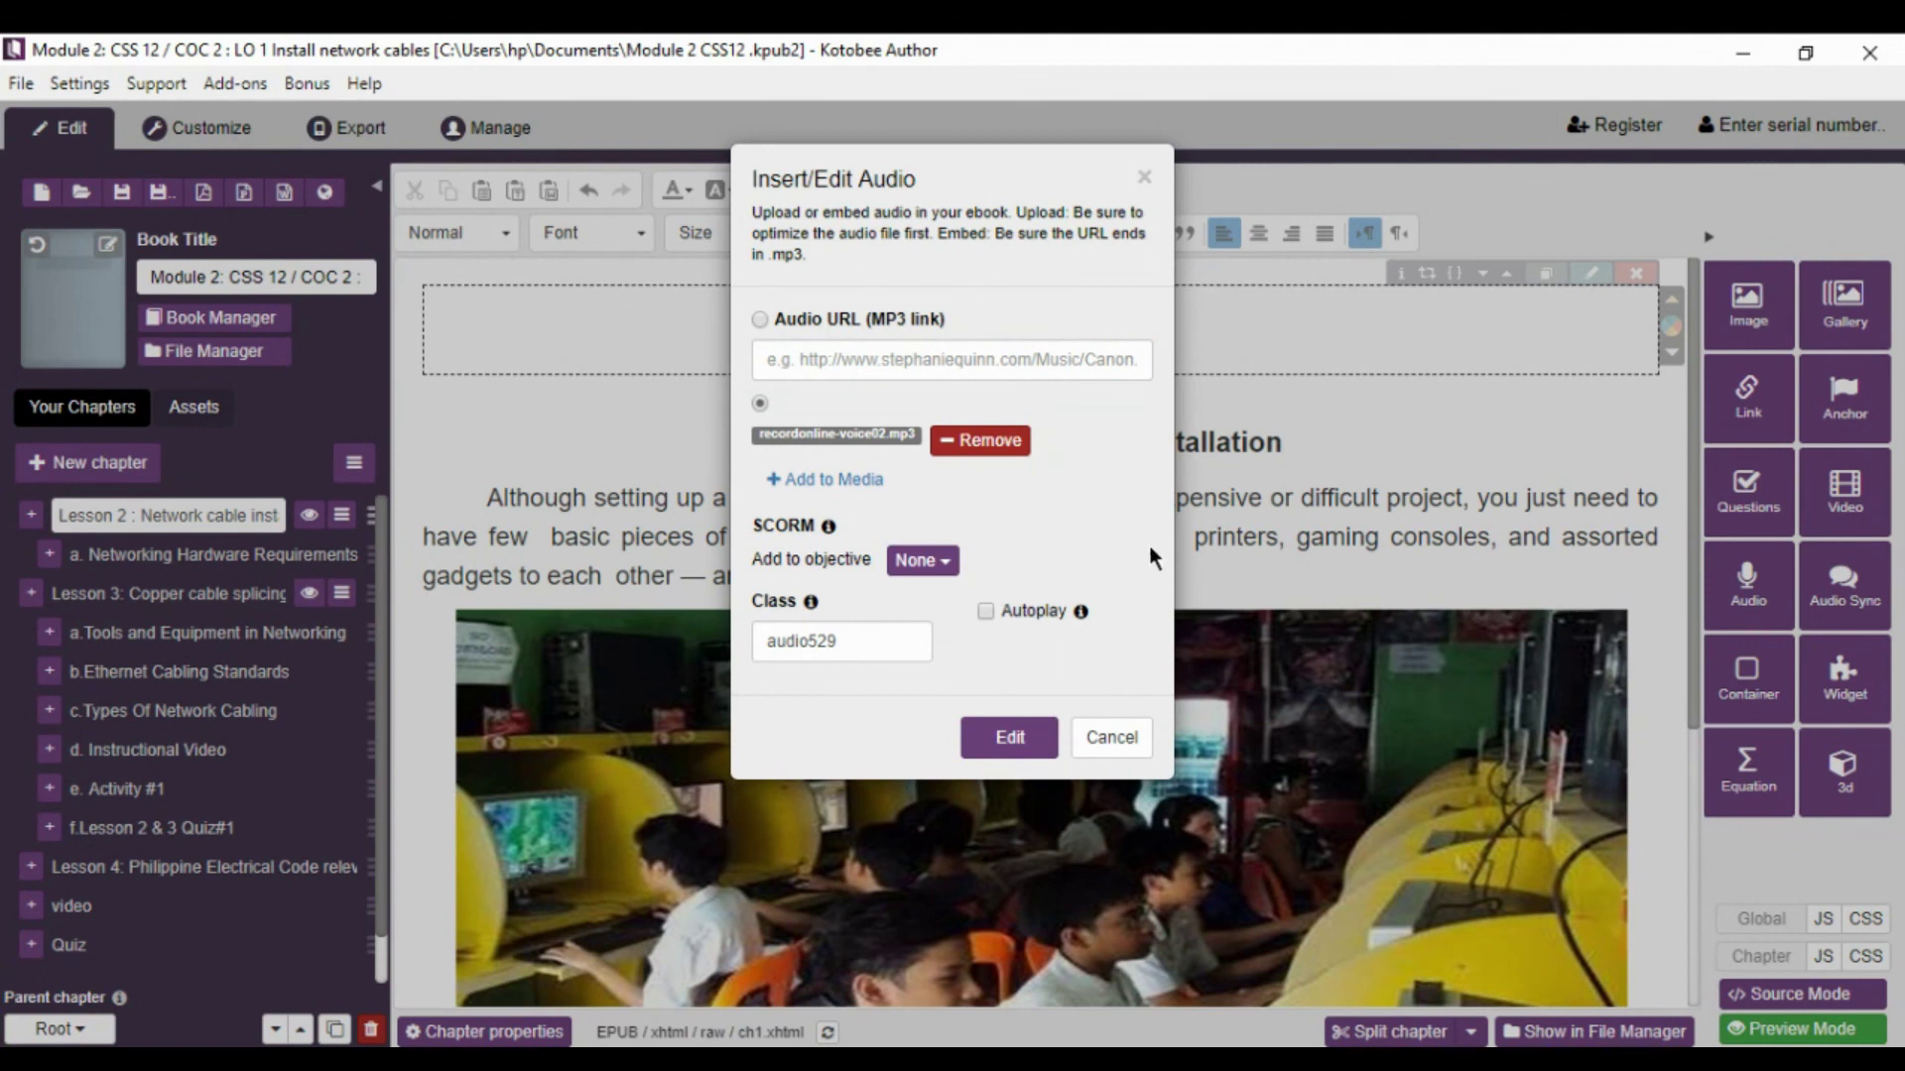
left_click(985, 611)
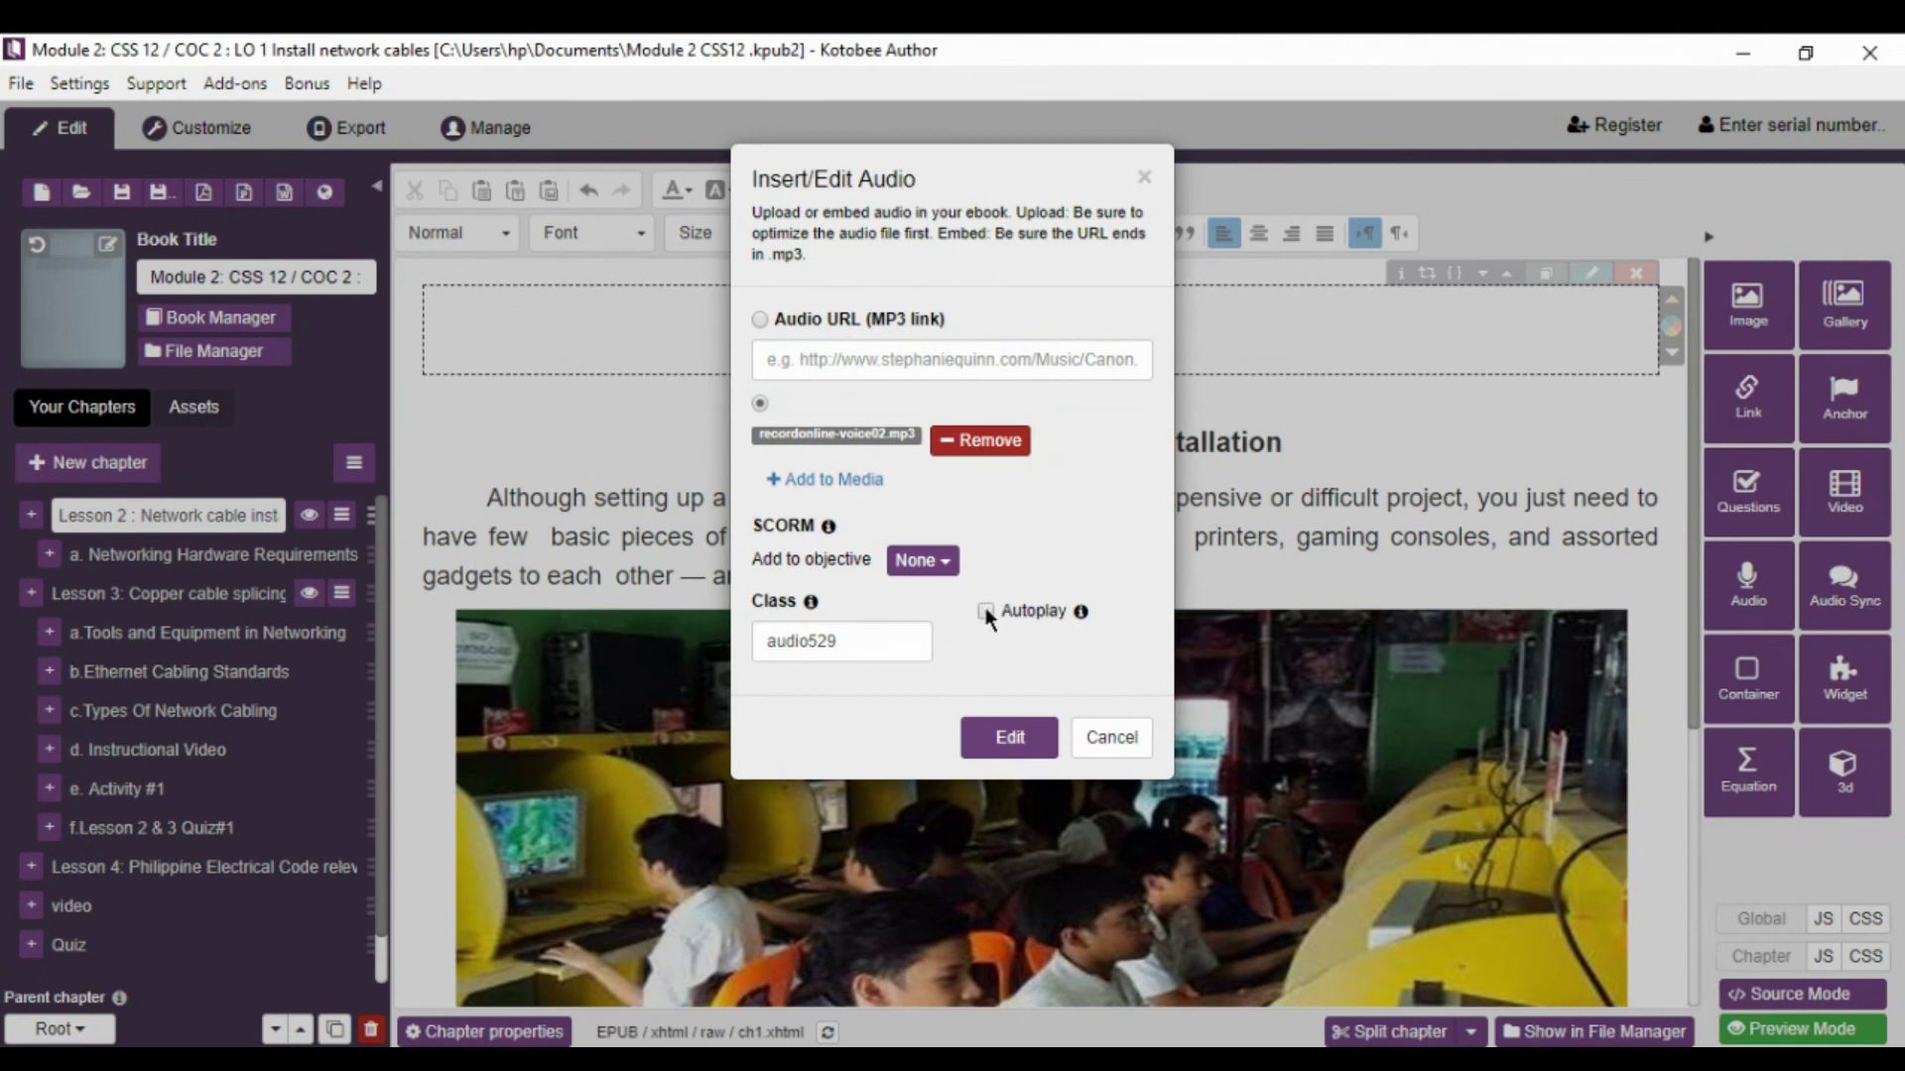
left_click(1012, 739)
- Preview the chapter to test the audio above the heading, pause and resume its playback, and return to editing
left_click(1803, 1029)
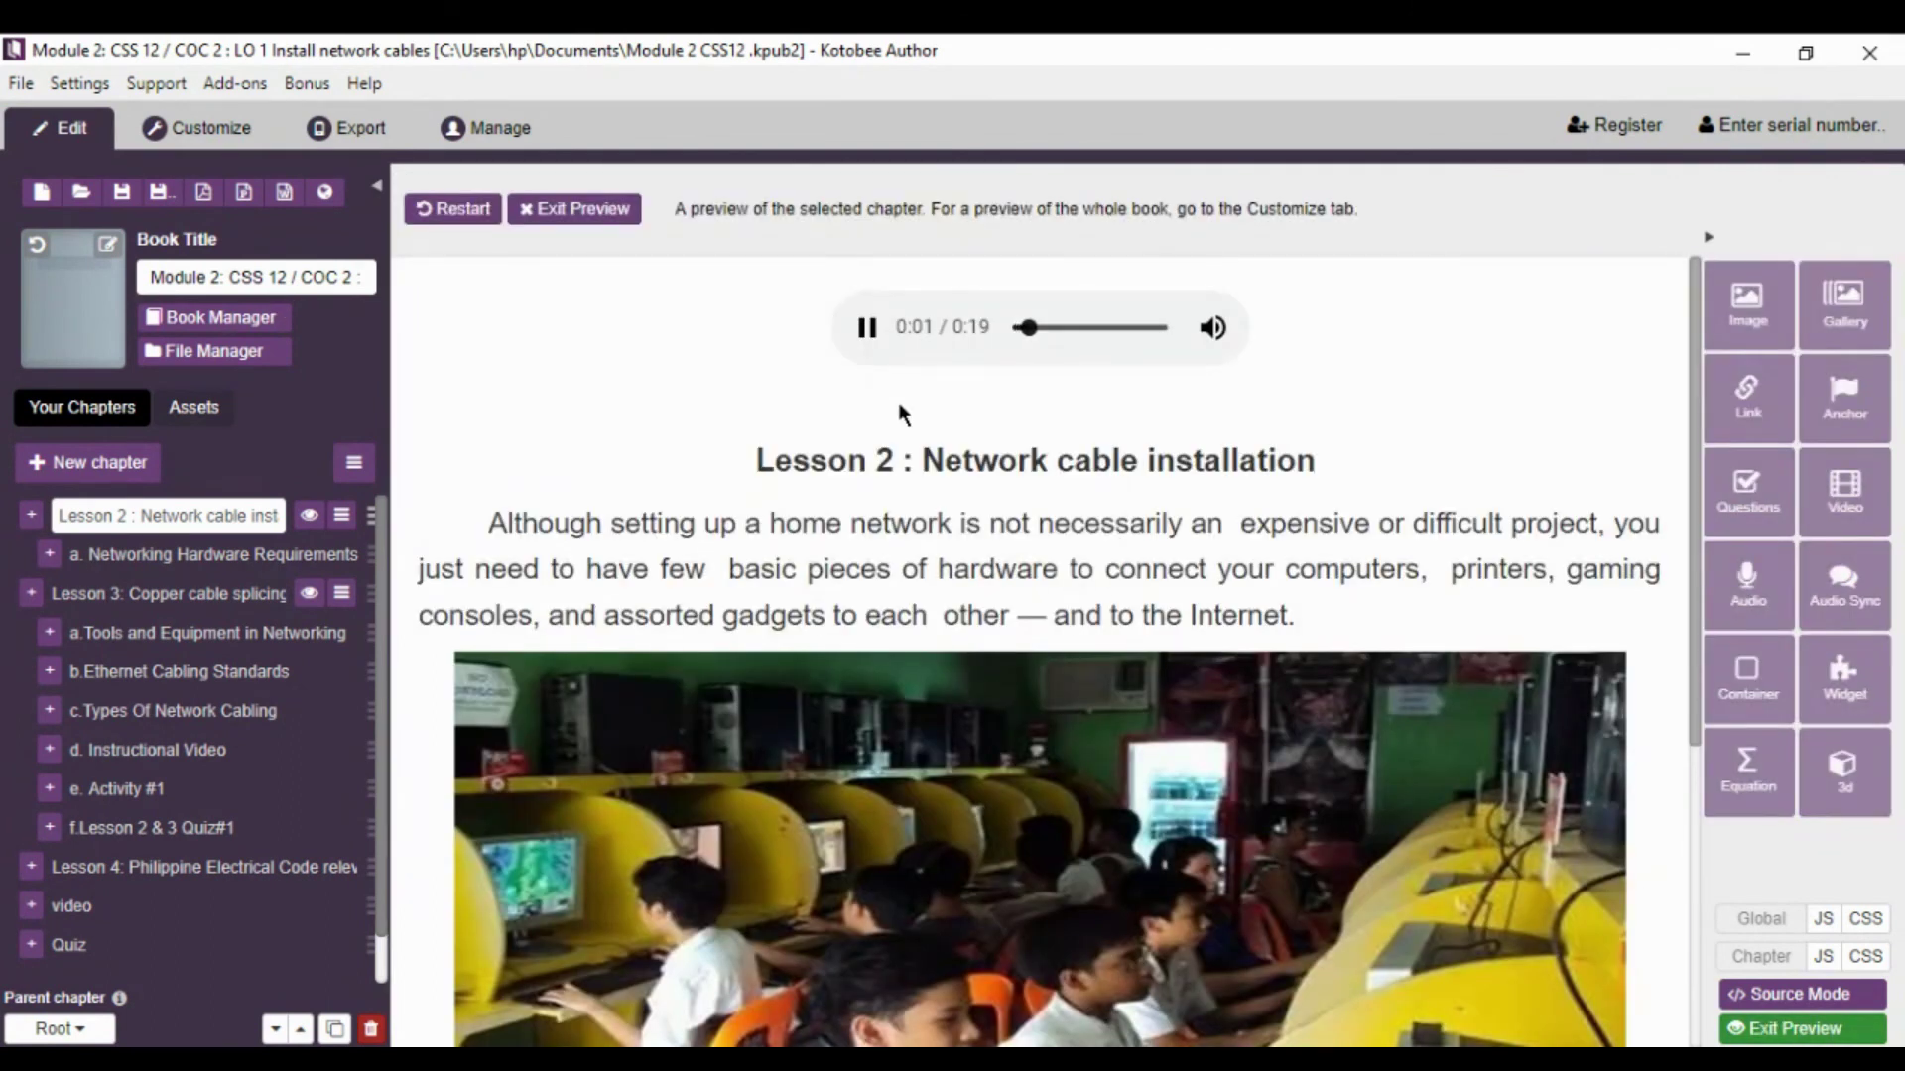
left_click(869, 328)
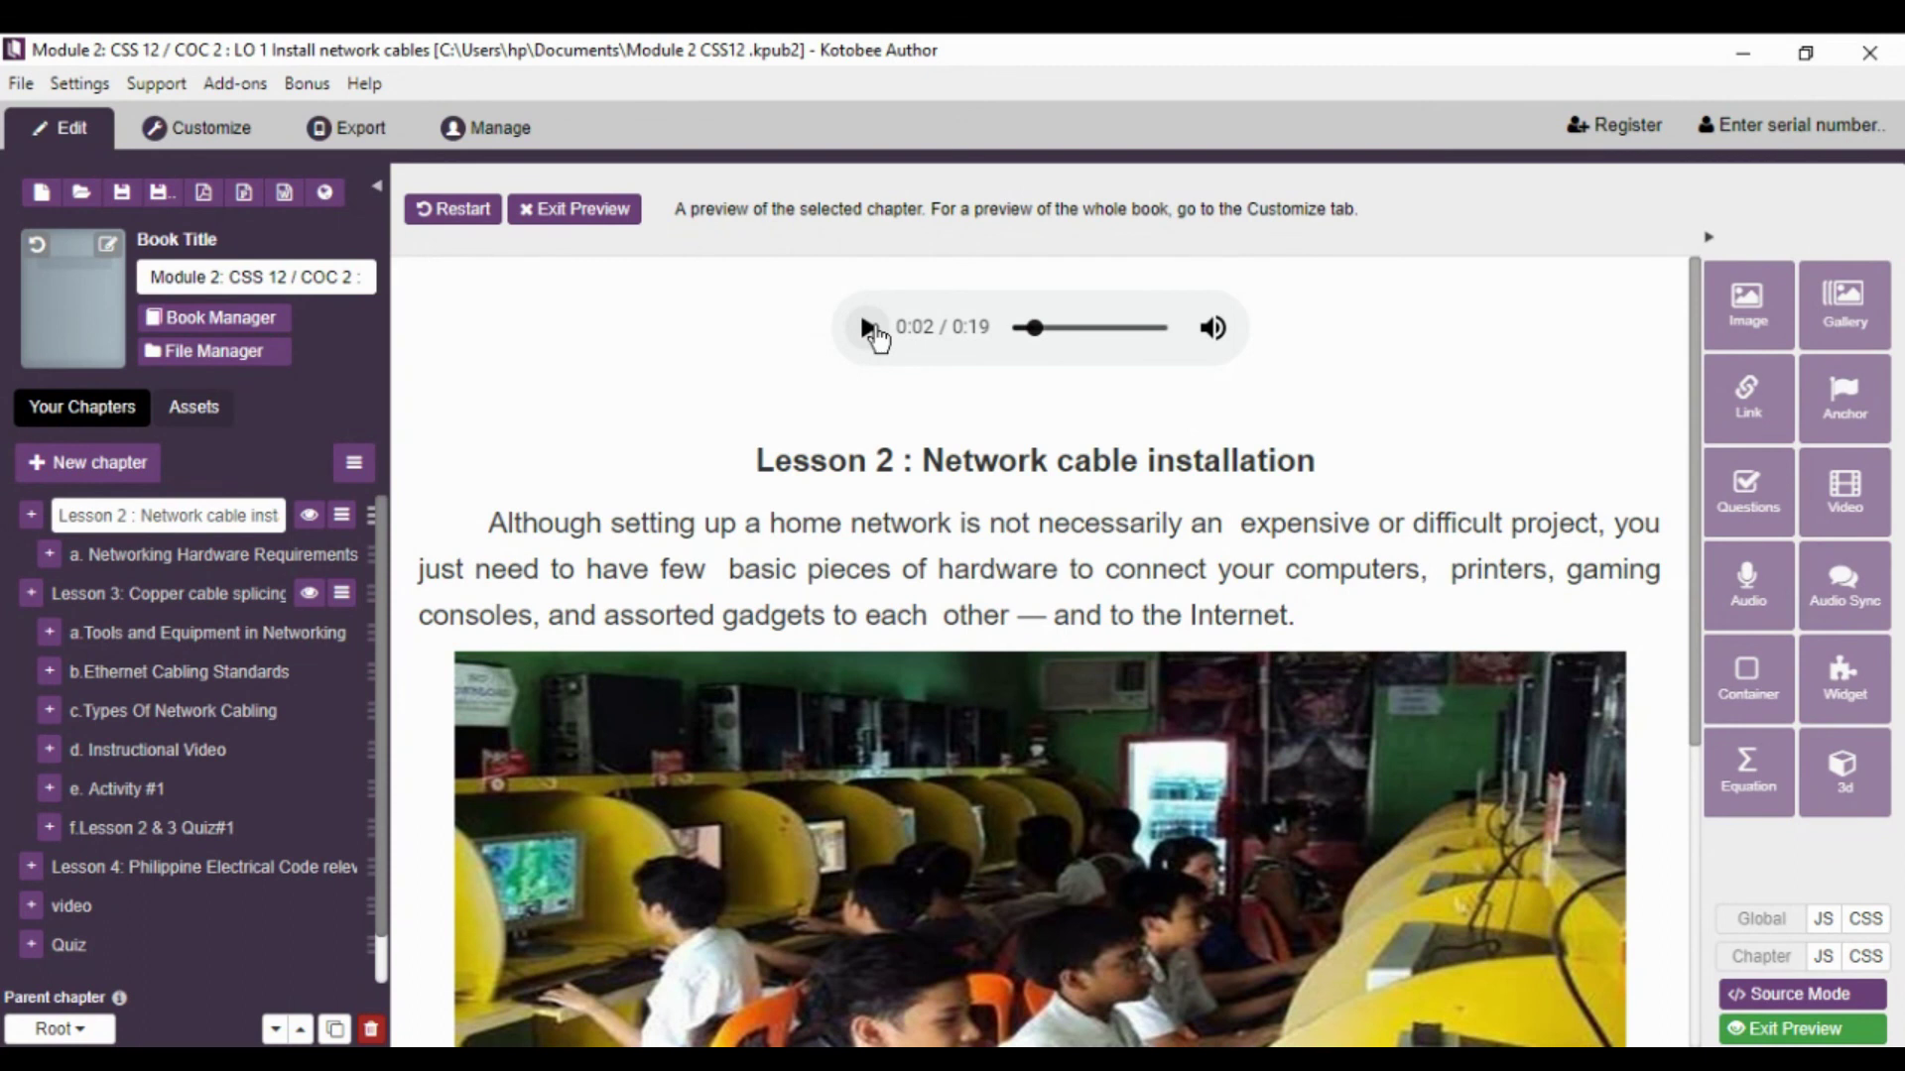
left_click(869, 328)
left_click(568, 210)
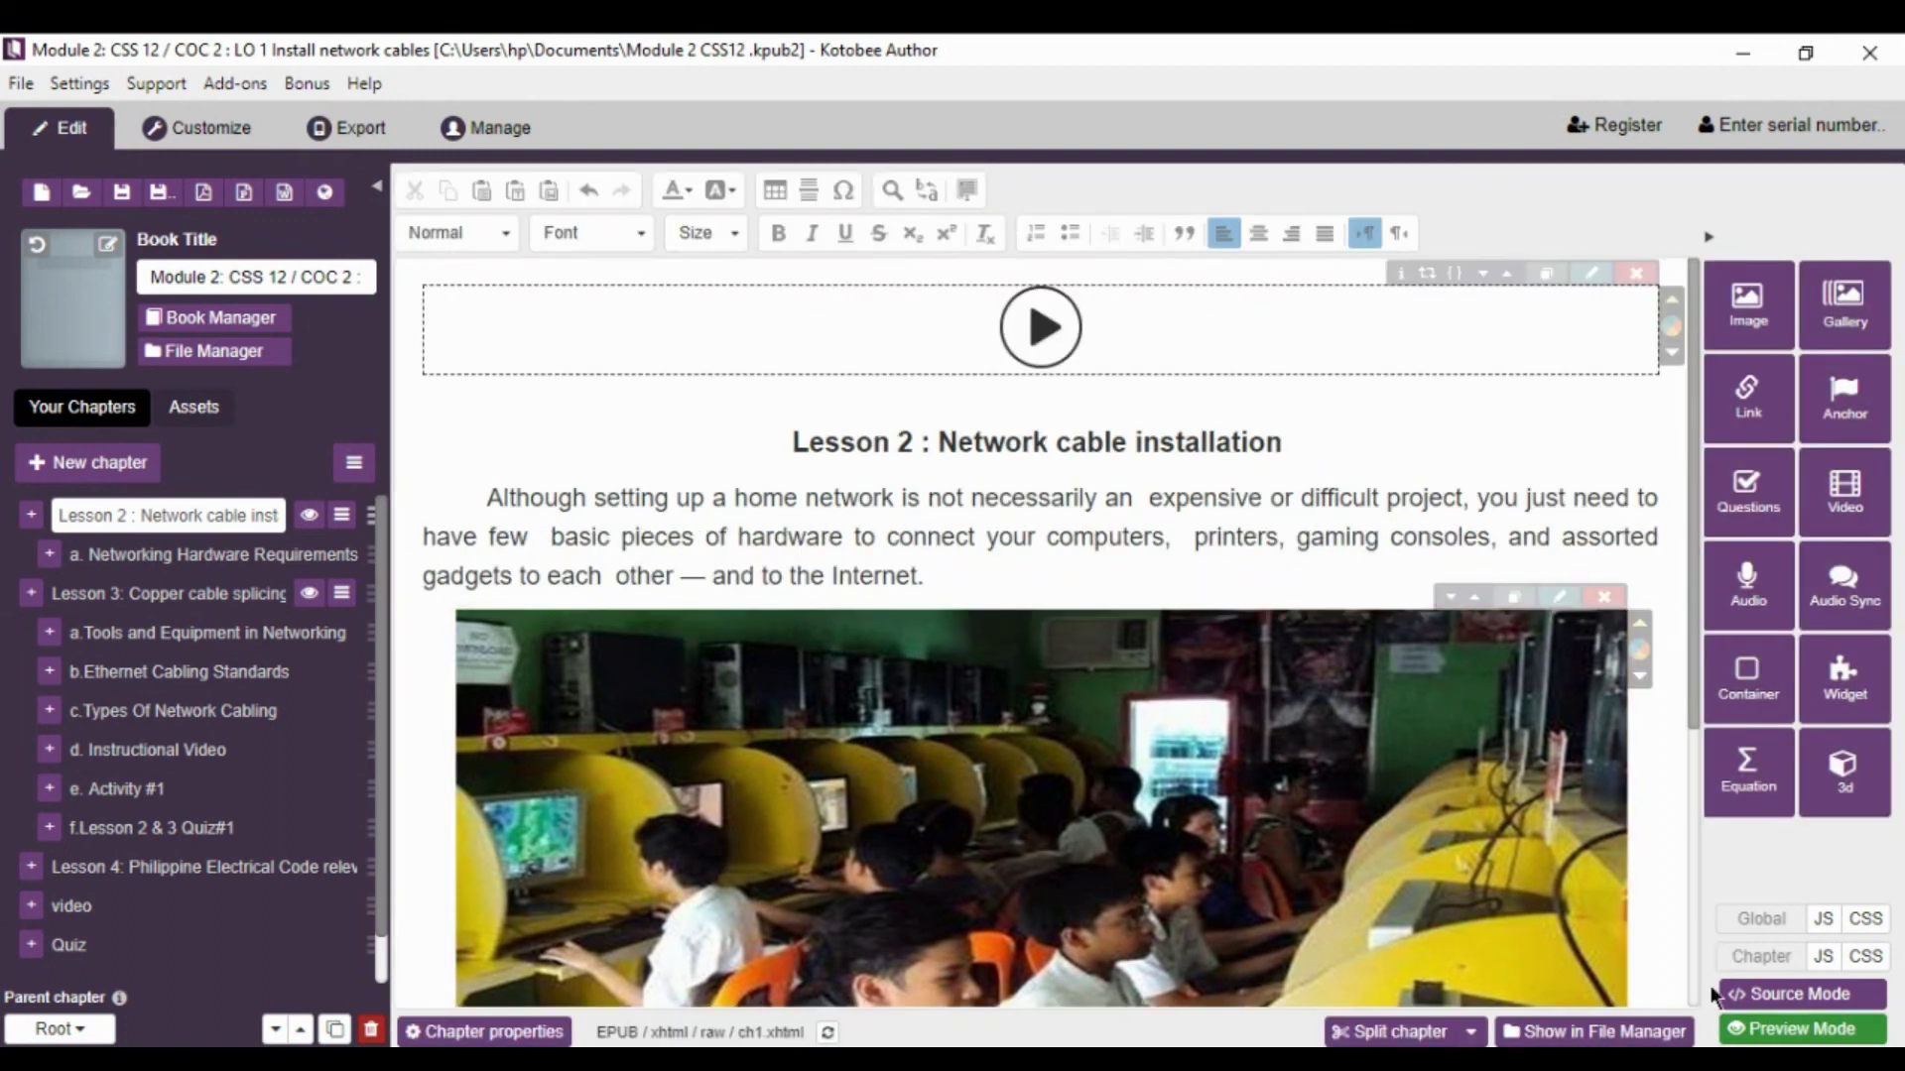